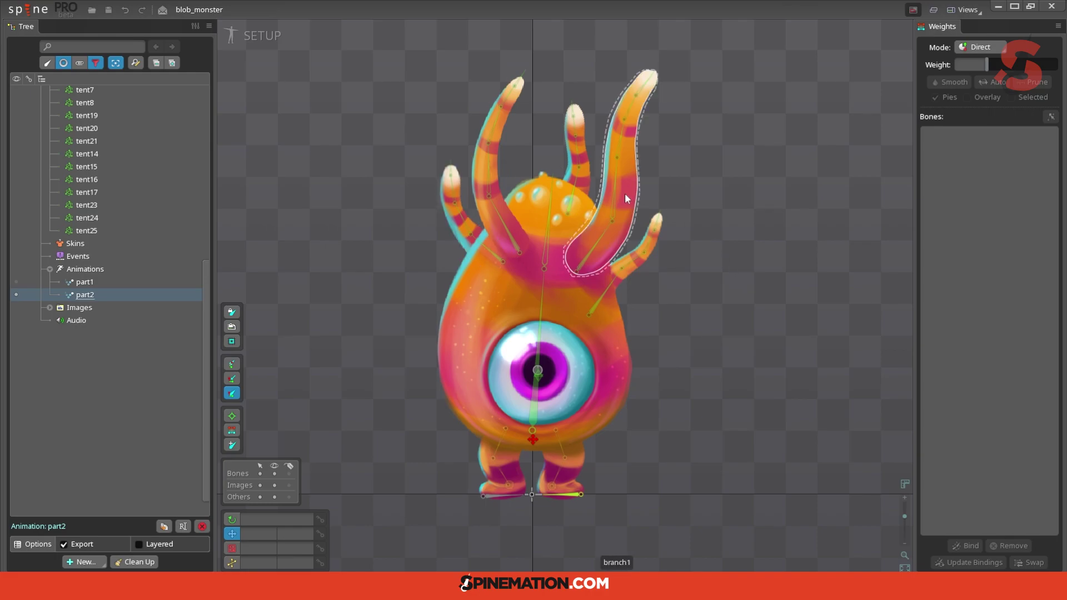
Test the rig by rotating the body_bottom bone, and undo the rotation.
left_click(539, 308)
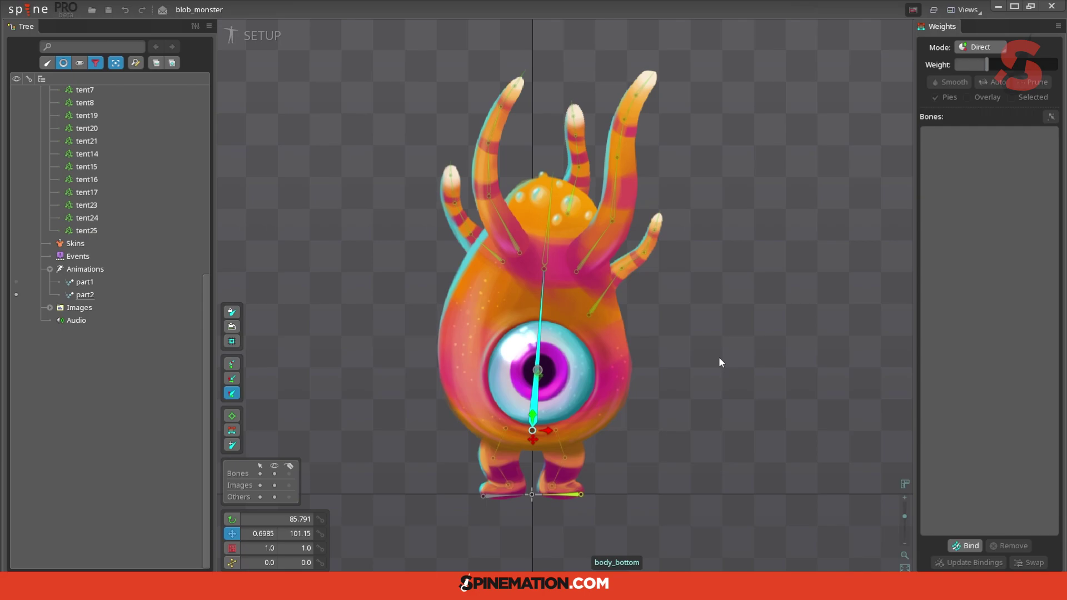
key("c")
left_click_drag(718, 356, 691, 324)
key("ctrl+z")
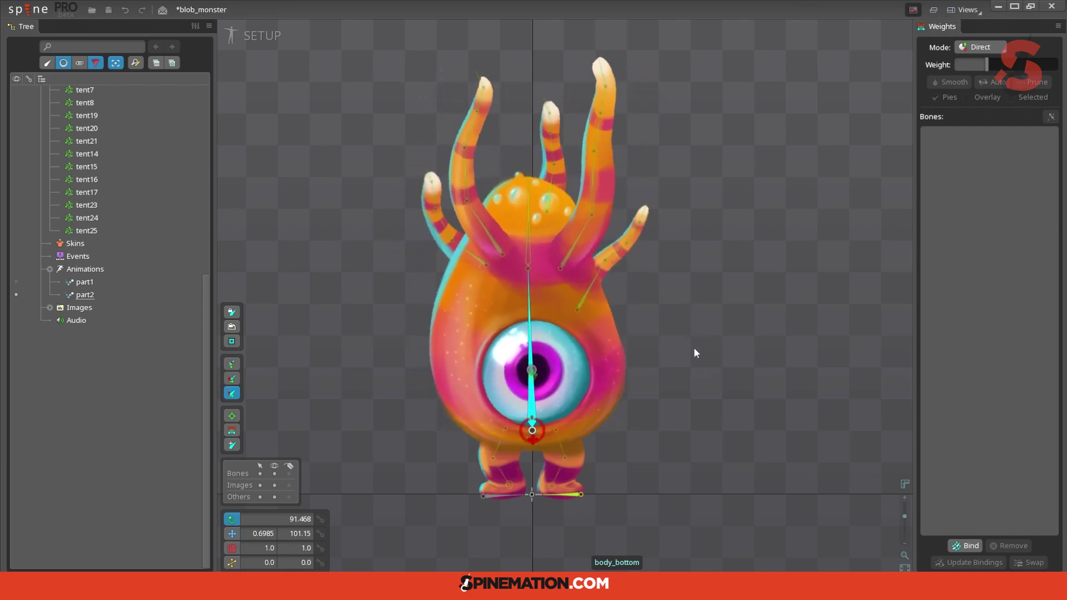
Try rotating the foot bone bone4, and undo the change.
left_click(569, 496)
left_click_drag(635, 451, 639, 490)
key("ctrl+z")
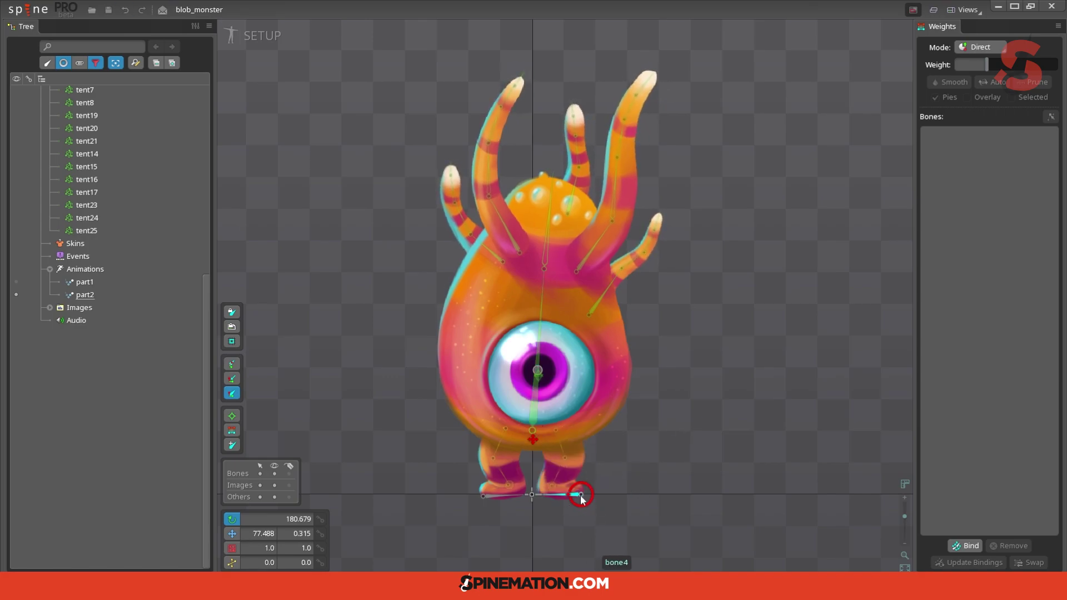
Try rotating the monster's other foot bone in two directions, undoing each attempt.
left_click(491, 495)
left_click_drag(664, 482, 596, 435)
key("ctrl+z")
left_click_drag(659, 476, 649, 391)
key("ctrl+z")
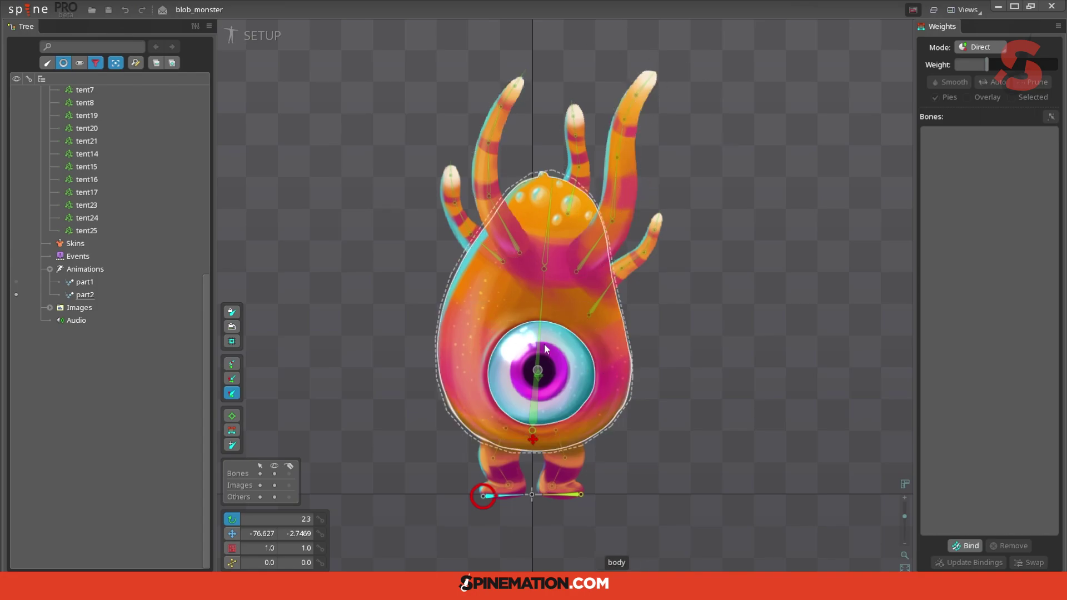
Try rotating the body_bottom bone once more, undo it, and clear the selection.
left_click_drag(541, 338, 693, 321)
key("ctrl+z")
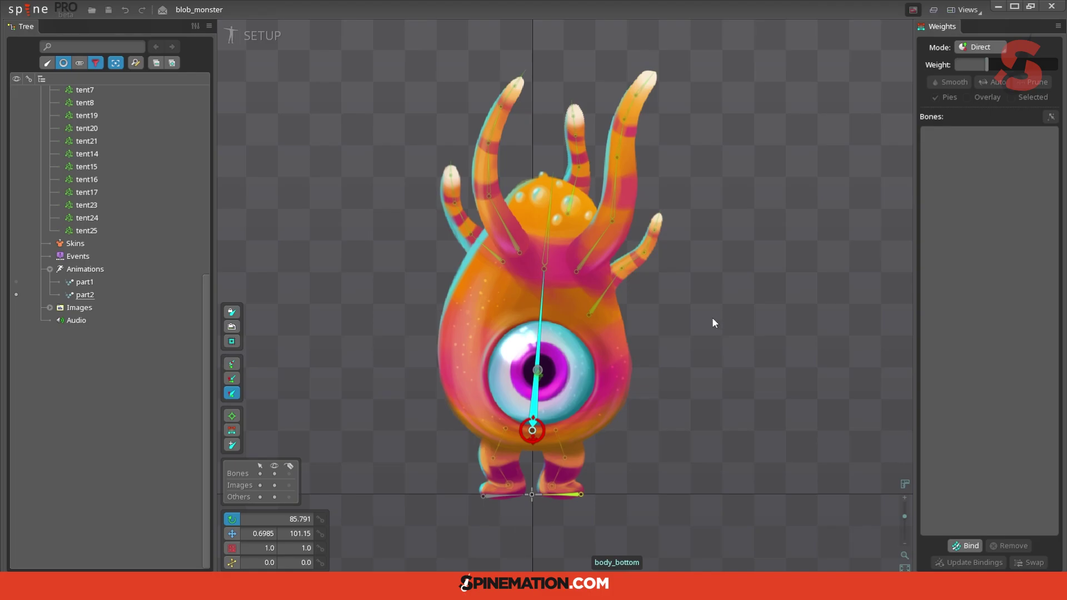
left_click(686, 338)
Turn the body image into a mesh and trace its outline with a padding of 1.5.
left_click(625, 362)
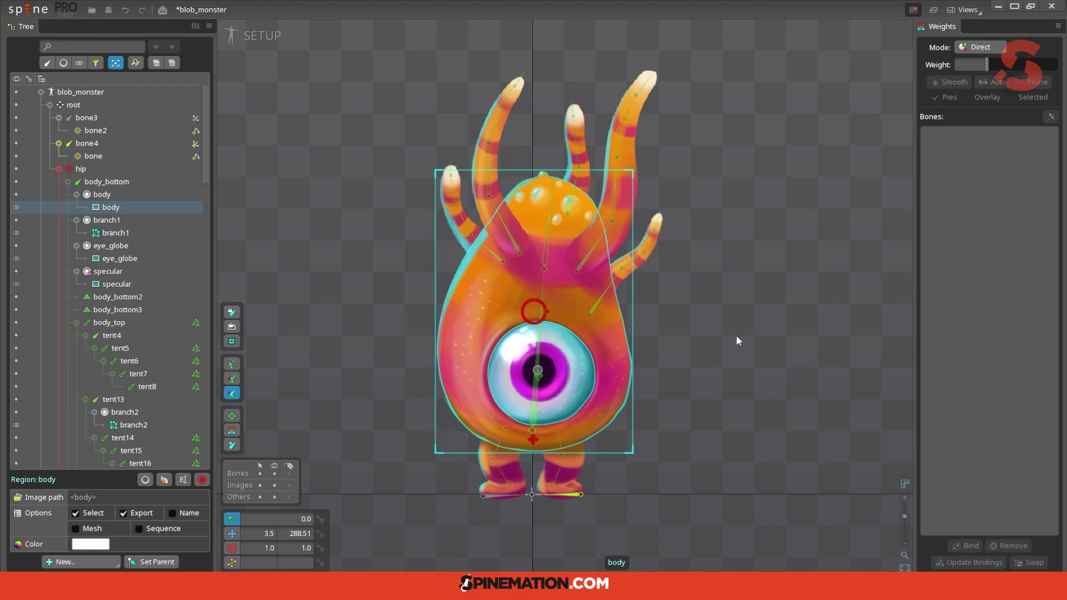
scroll(685, 386, "up", 2)
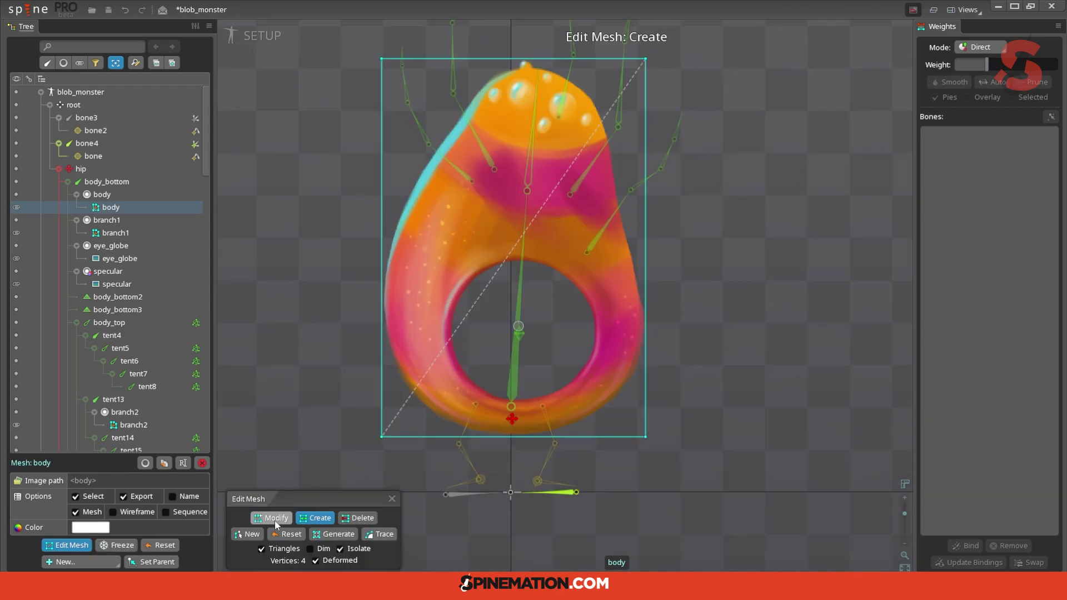
left_click(379, 534)
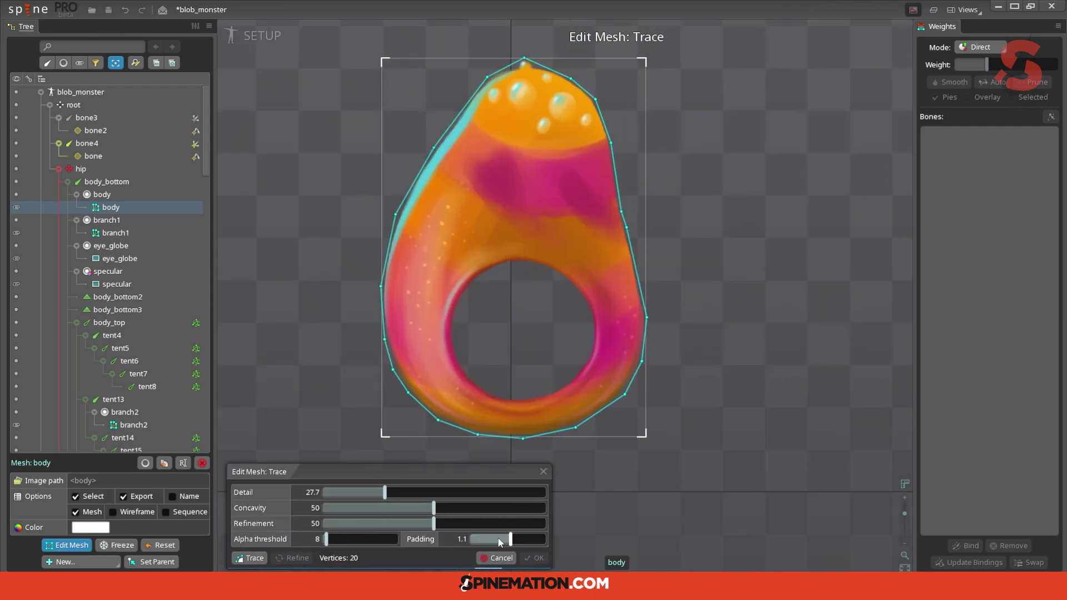
left_click_drag(518, 541, 527, 545)
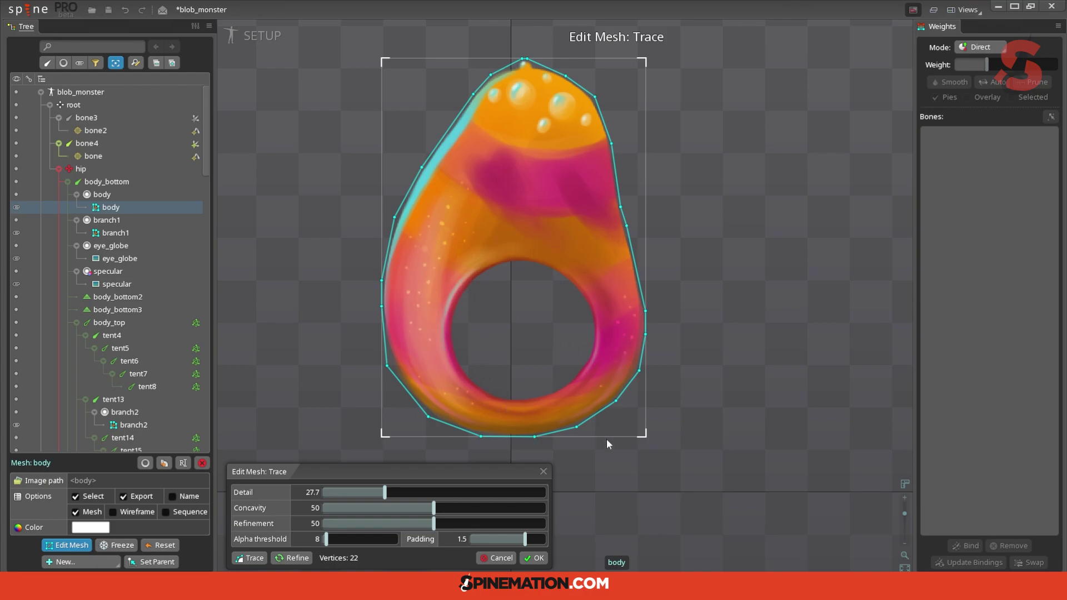
left_click(535, 558)
Reposition the outline vertices along the lower curve of the body mesh so they are evenly spaced on both sides.
left_click(271, 518)
left_click_drag(535, 439, 544, 439)
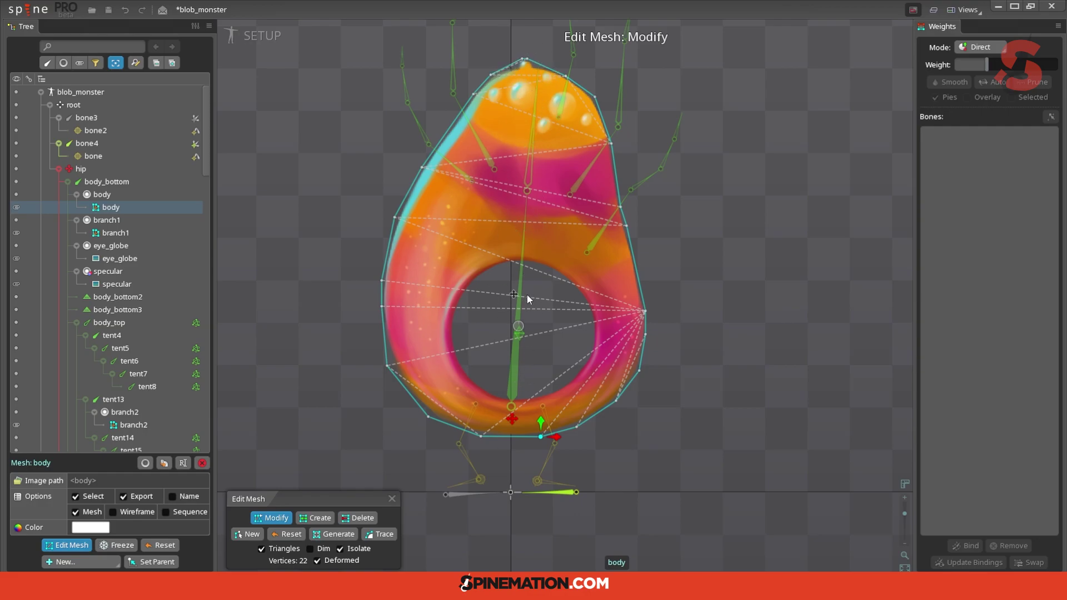
left_click(319, 519)
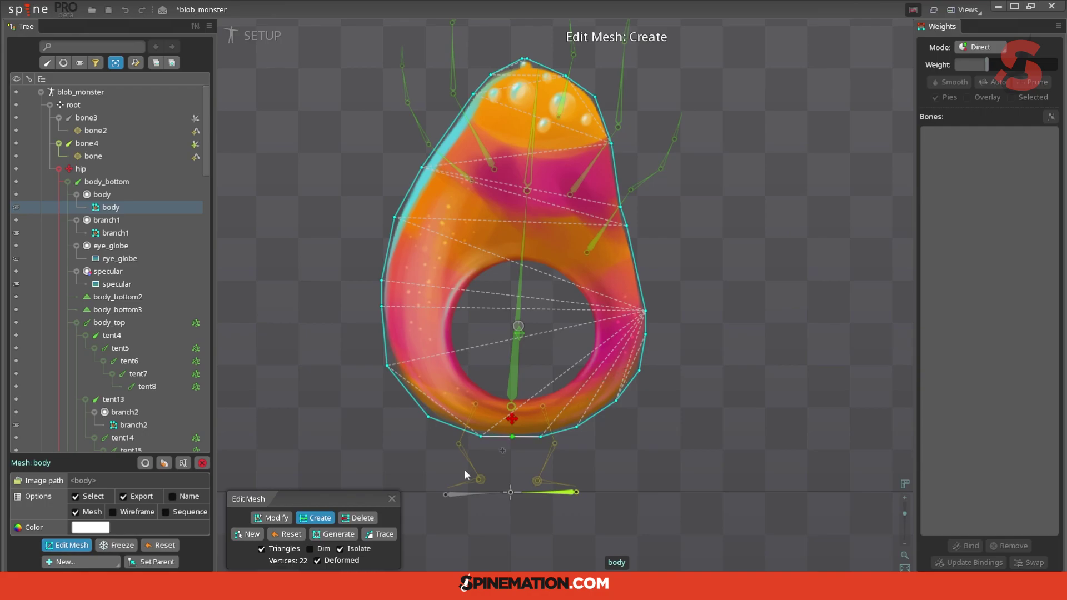
left_click(277, 519)
left_click(432, 420)
left_click_drag(577, 427, 590, 425)
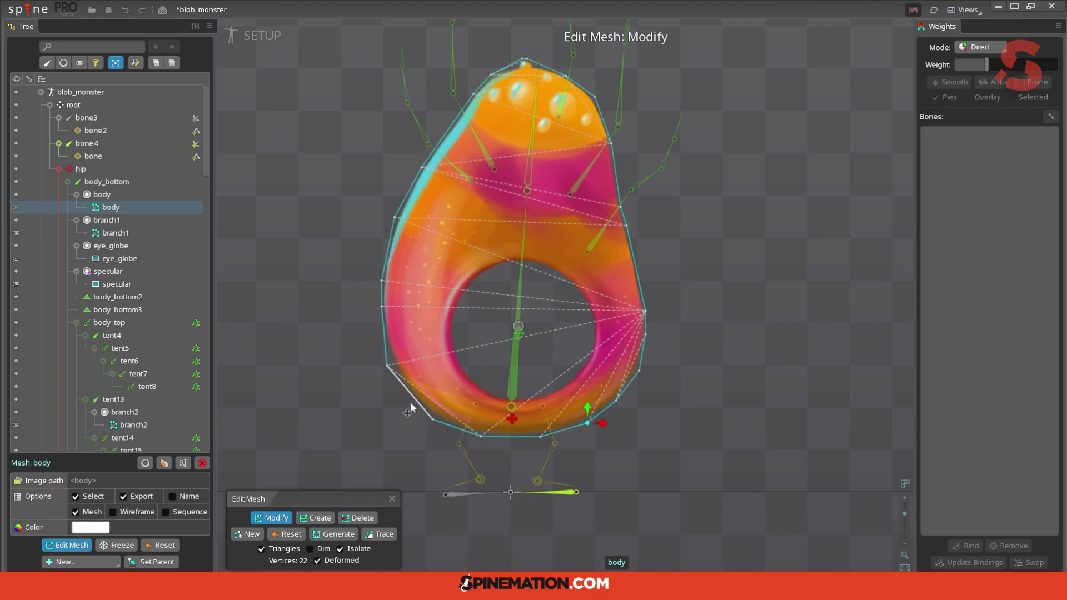
left_click_drag(388, 367, 396, 383)
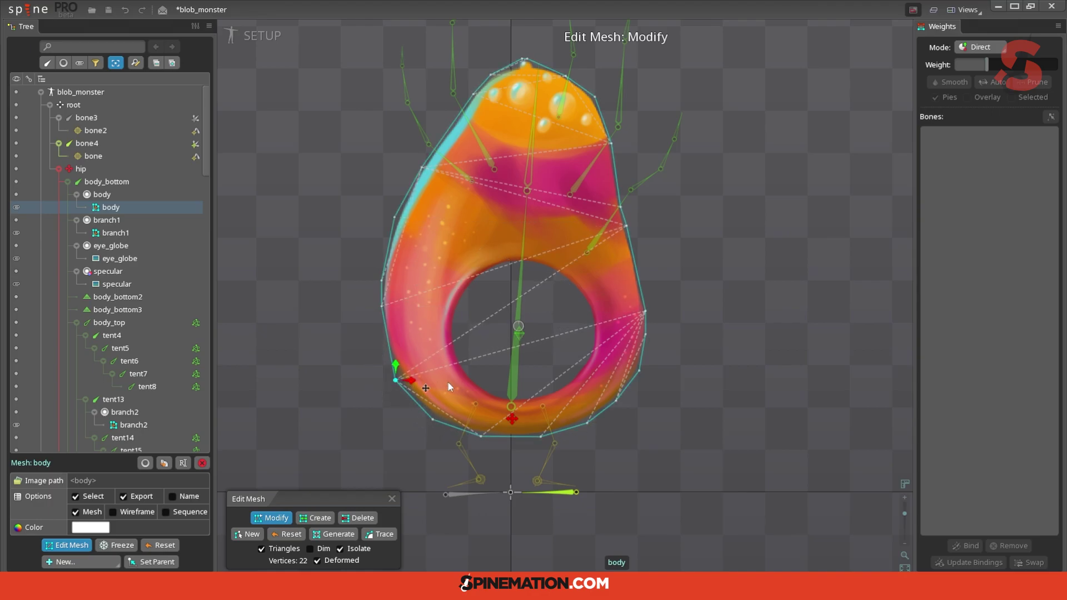
left_click_drag(615, 401, 629, 389)
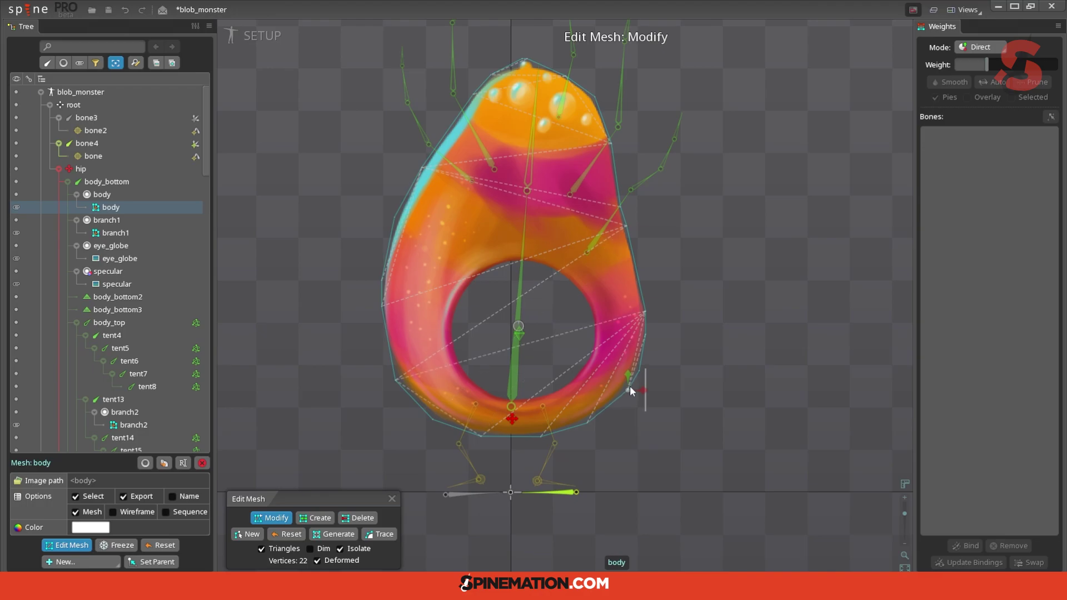
Delete the two surplus outline vertices on the lower right side of the body mesh.
left_click(360, 518)
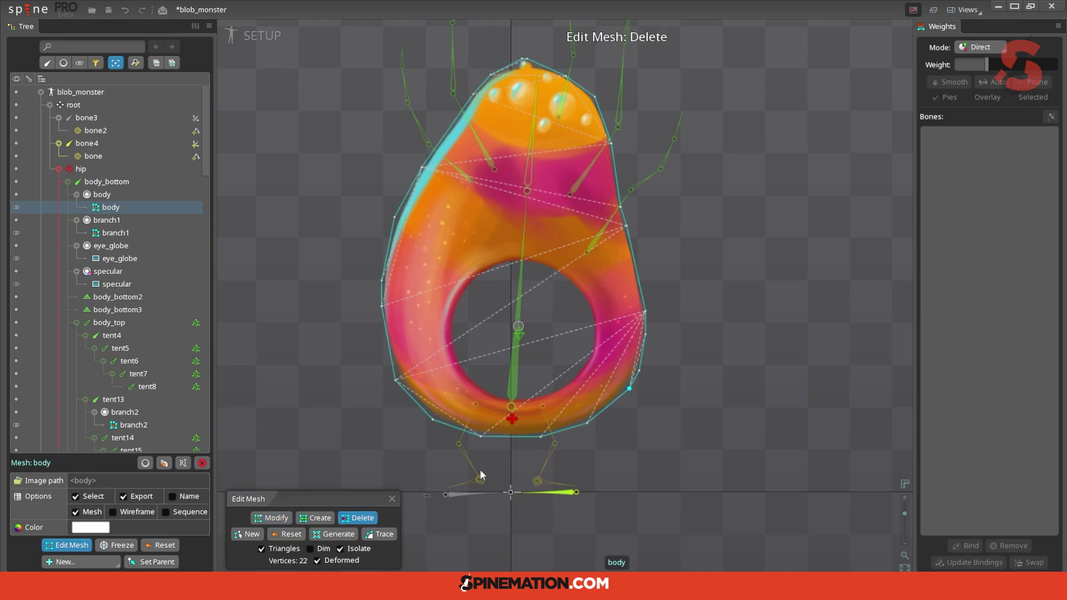
left_click(641, 370)
left_click(649, 334)
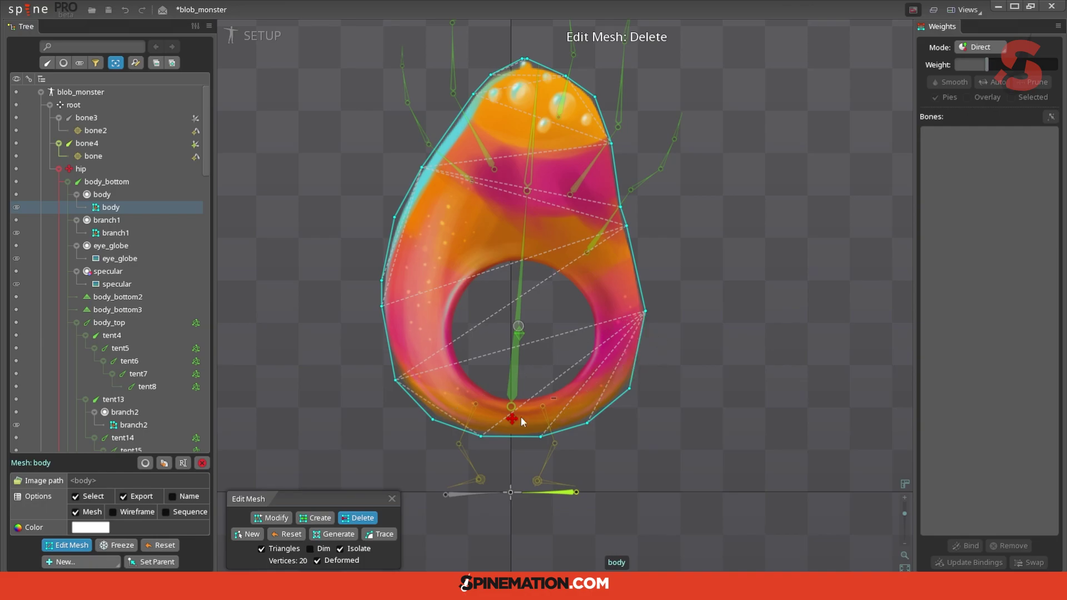
Move the outline vertices on the middle and upper sides of the body mesh to space them more evenly.
left_click(273, 519)
left_click(646, 312)
left_click_drag(648, 312, 647, 304)
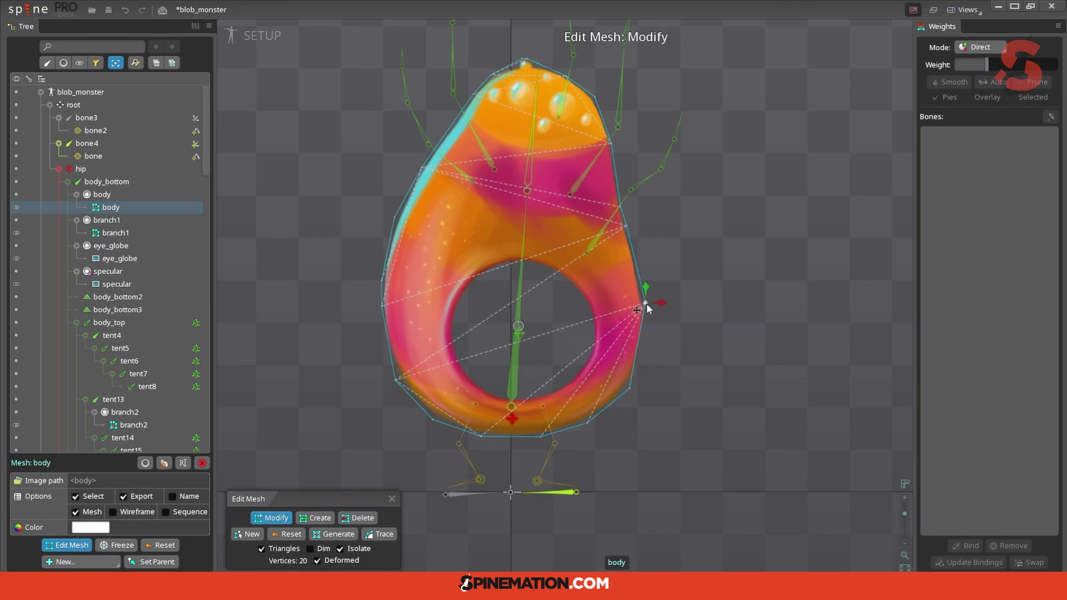
left_click_drag(382, 281, 383, 255)
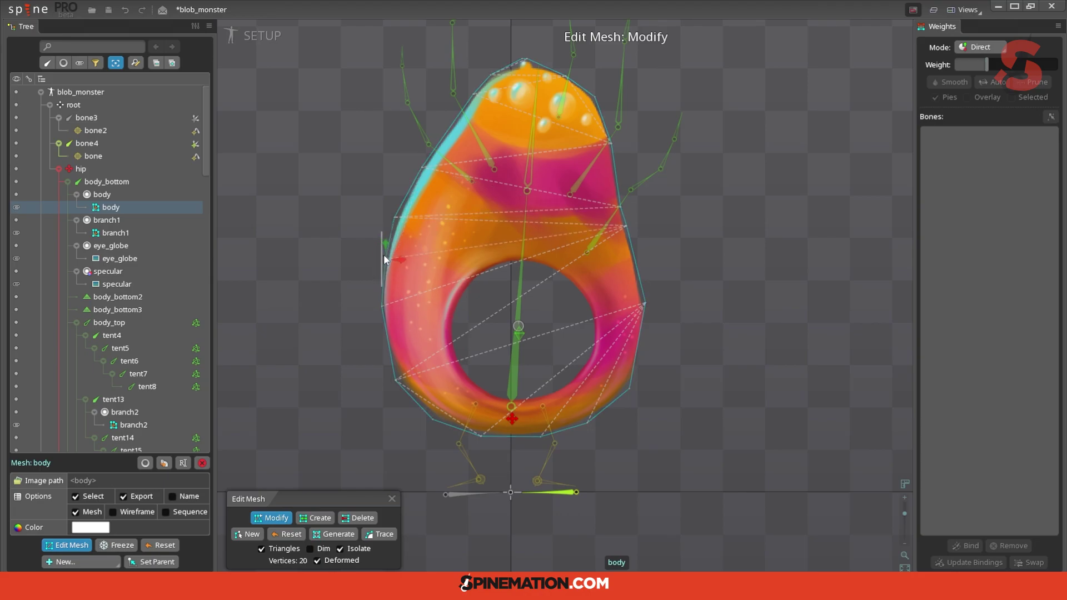
left_click_drag(626, 232, 639, 265)
left_click_drag(623, 211, 625, 225)
left_click_drag(613, 145, 621, 173)
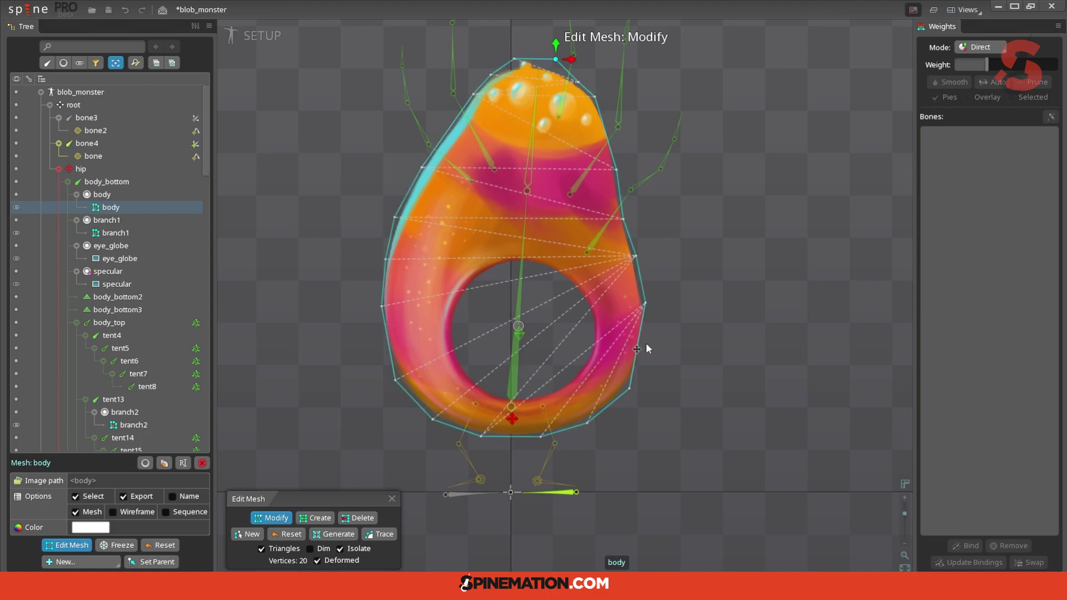
Add one outline vertex on each side of the body beside the eye hole and move both outward to fit the artwork.
left_click(315, 517)
left_click(387, 340)
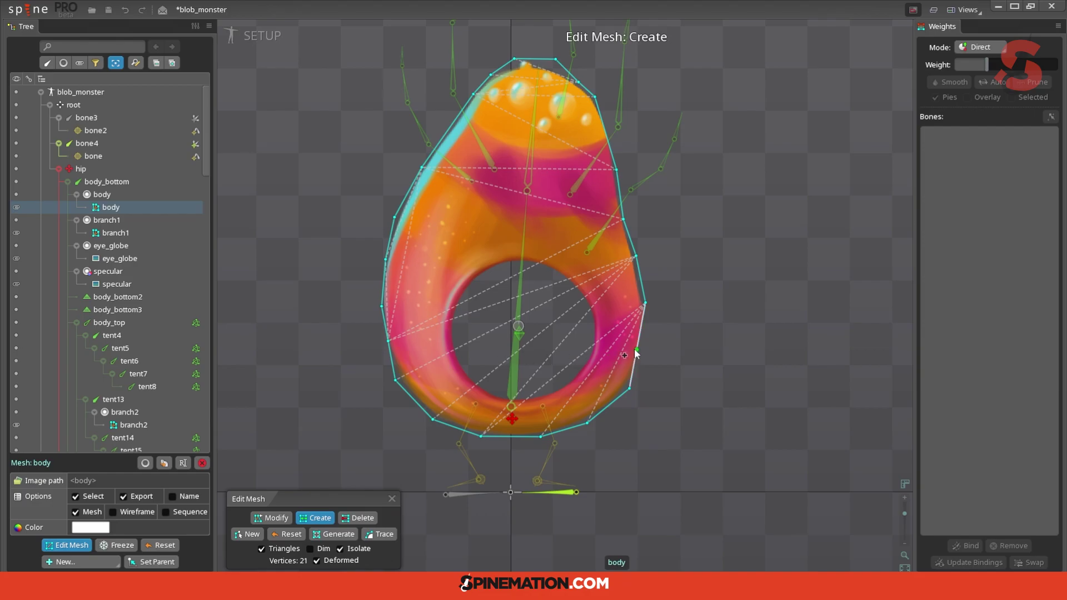
left_click(637, 350)
left_click(267, 518)
left_click_drag(389, 340, 387, 345)
left_click_drag(635, 351, 651, 349)
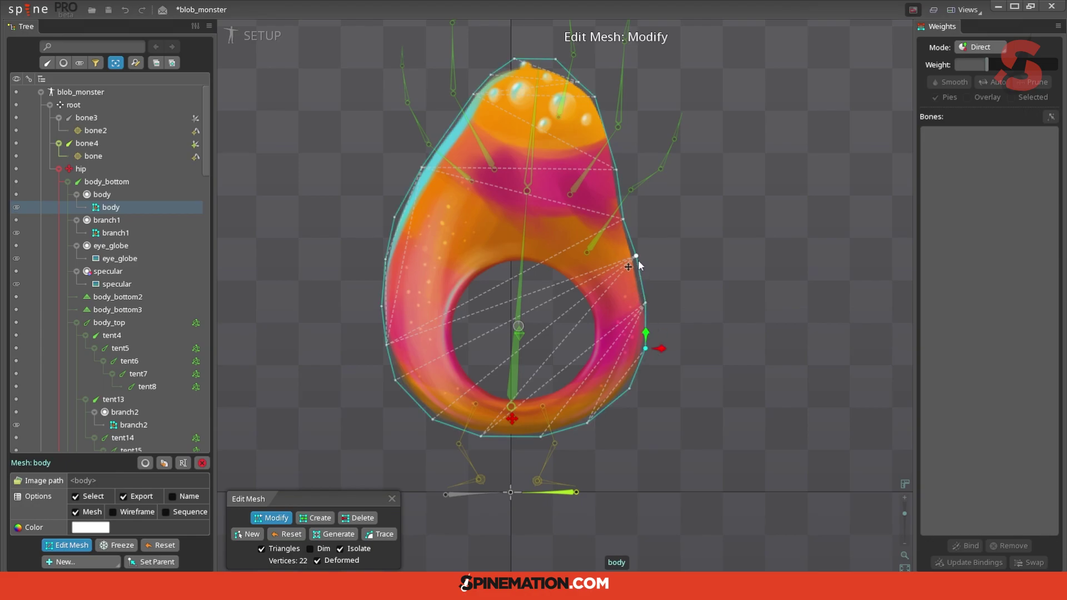
Adjust the outline vertices on both upper sides of the body mesh, from mid-body to just below the head.
left_click(624, 220)
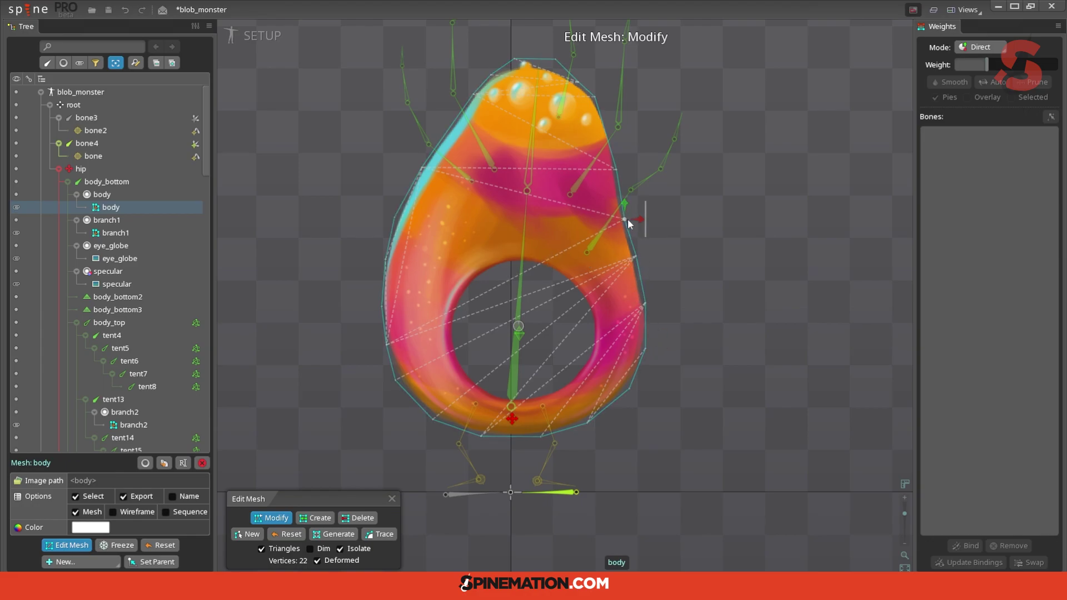
left_click_drag(421, 168, 416, 176)
left_click_drag(615, 169, 618, 183)
left_click_drag(595, 98, 601, 107)
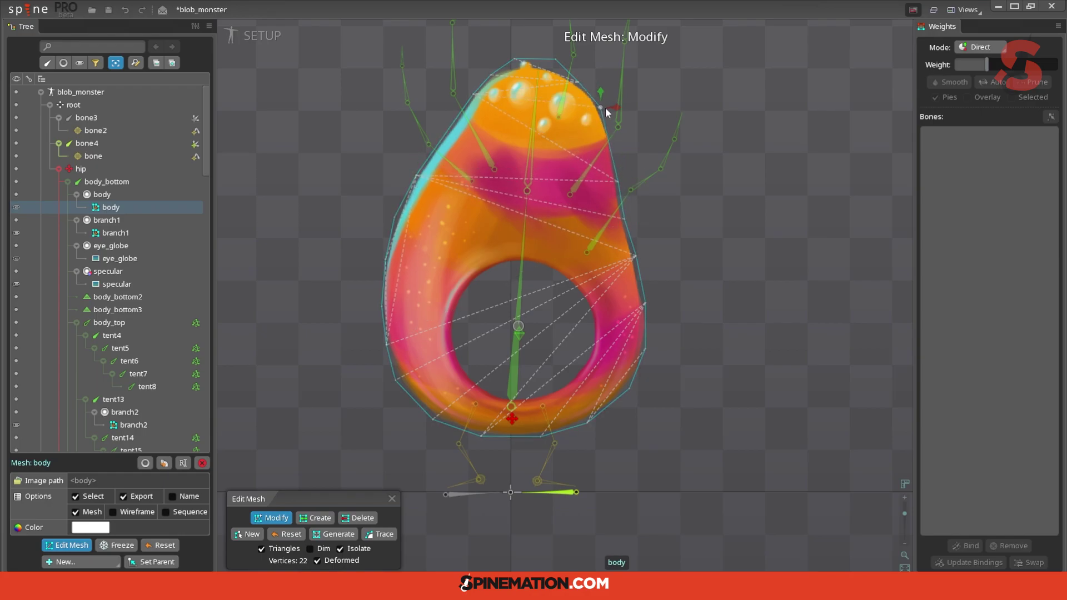
left_click_drag(474, 95, 461, 113)
left_click_drag(601, 108, 613, 145)
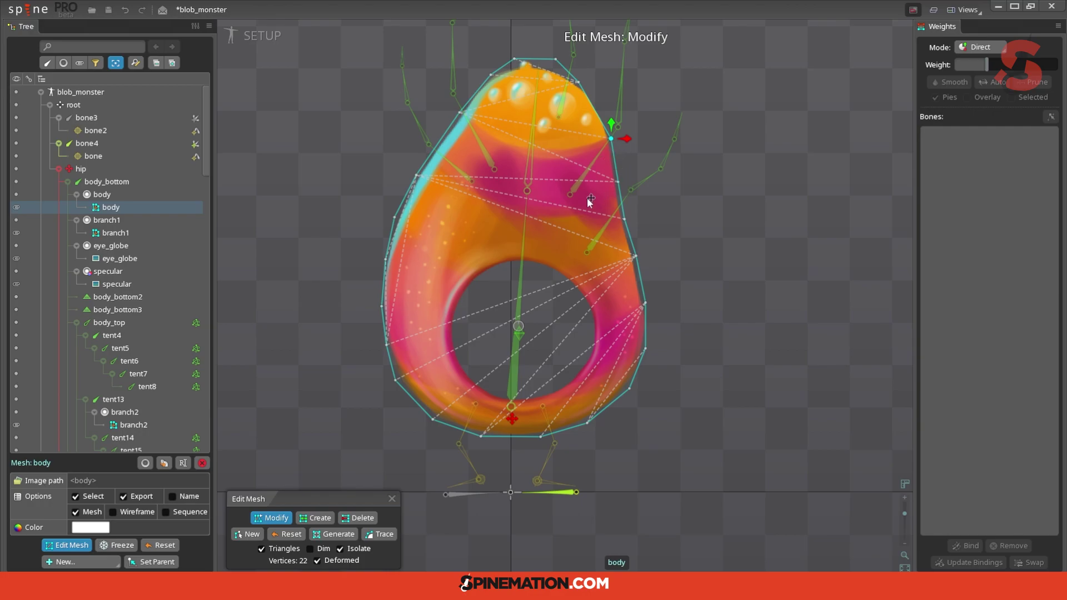
Align the side vertices above the eye hole at matching heights and adjust those near the top of the head.
left_click_drag(421, 175, 427, 161)
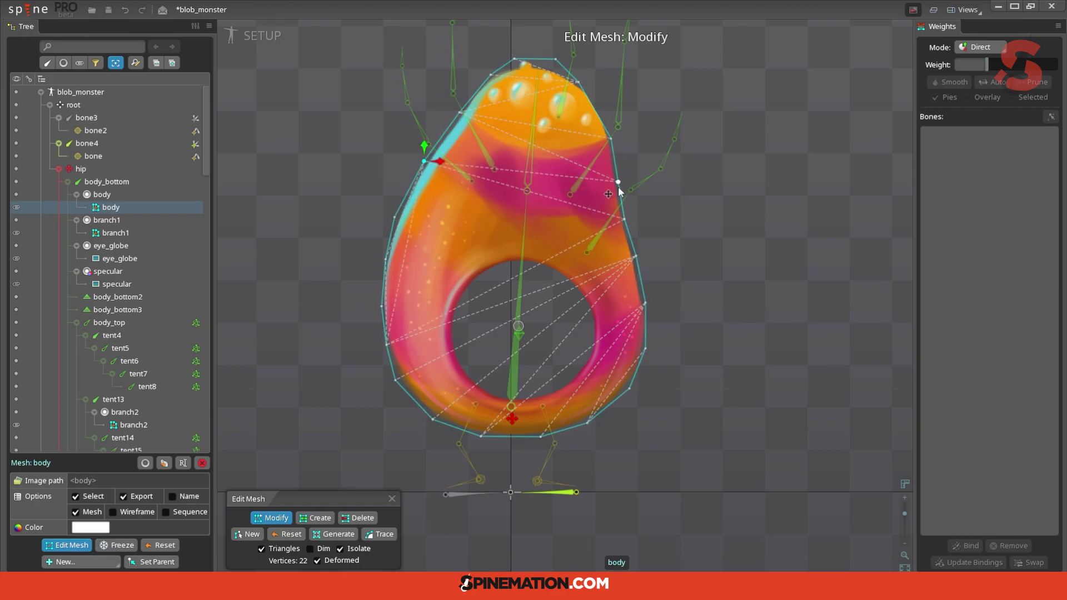
left_click_drag(618, 182, 631, 233)
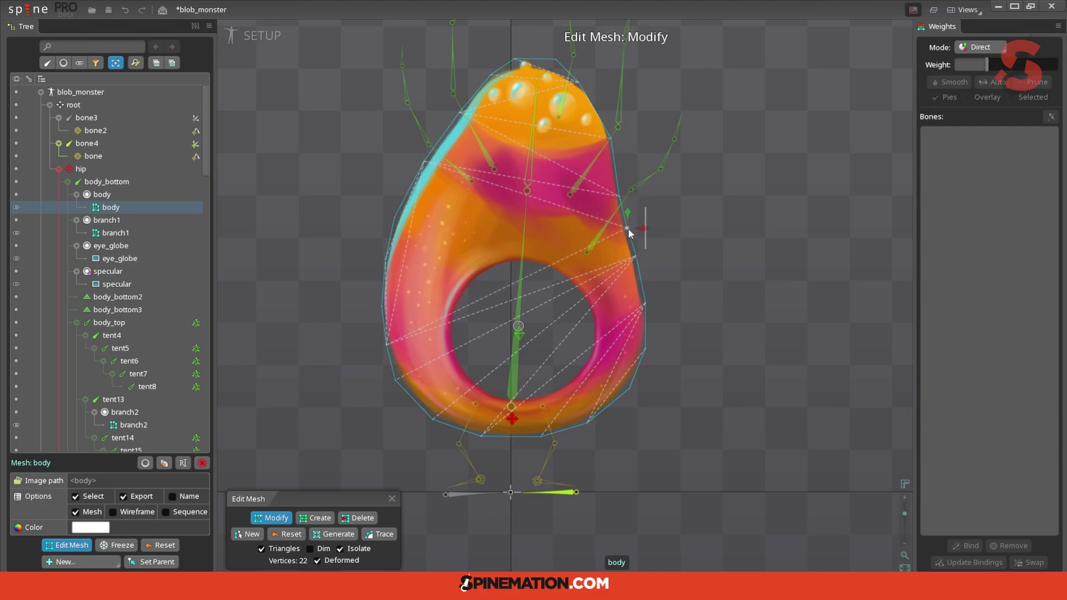
left_click_drag(389, 224, 398, 204)
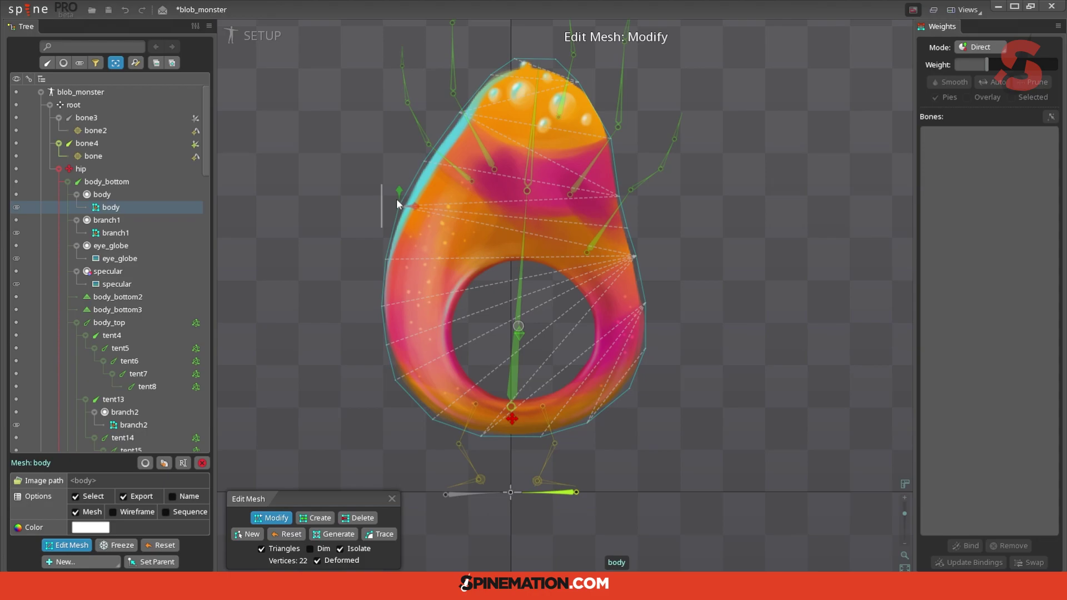
left_click_drag(528, 167, 516, 225)
left_click_drag(481, 133, 474, 139)
left_click_drag(569, 142, 586, 152)
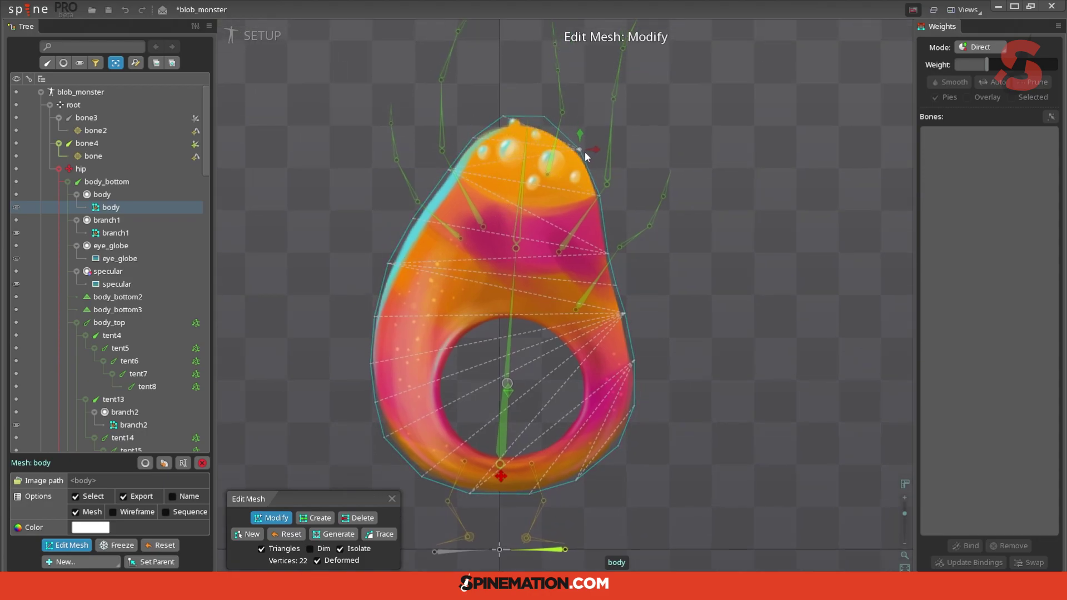
Add centre-line vertices at the body's bottom edge, the bottom and top of the eye hole, and just above the hole.
left_click_drag(546, 295, 538, 249)
left_click(310, 519)
left_click(493, 449)
left_click(495, 409)
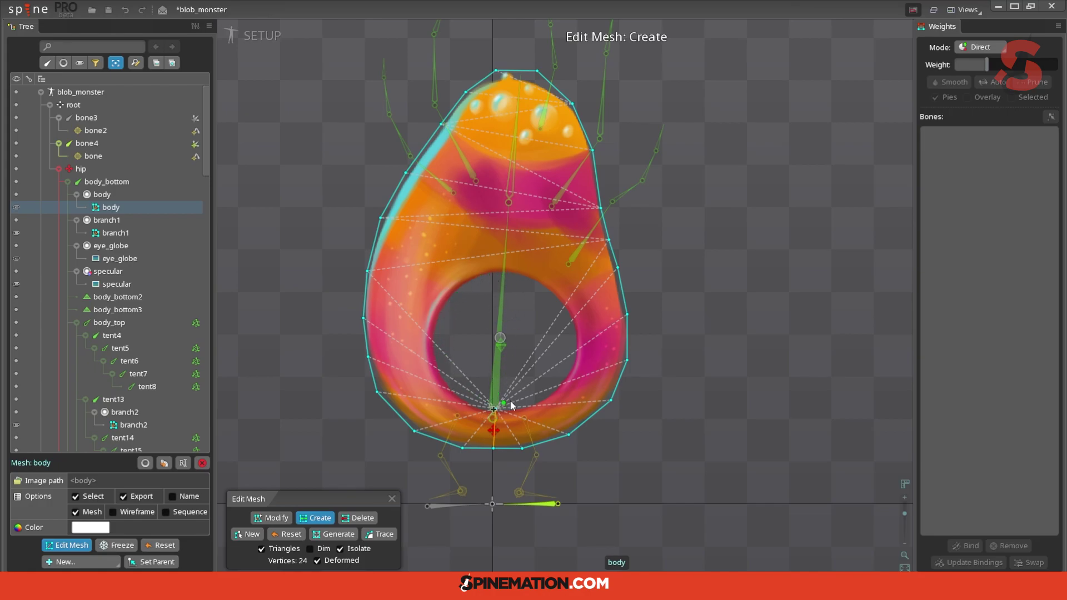
left_click(503, 276)
left_click(504, 246)
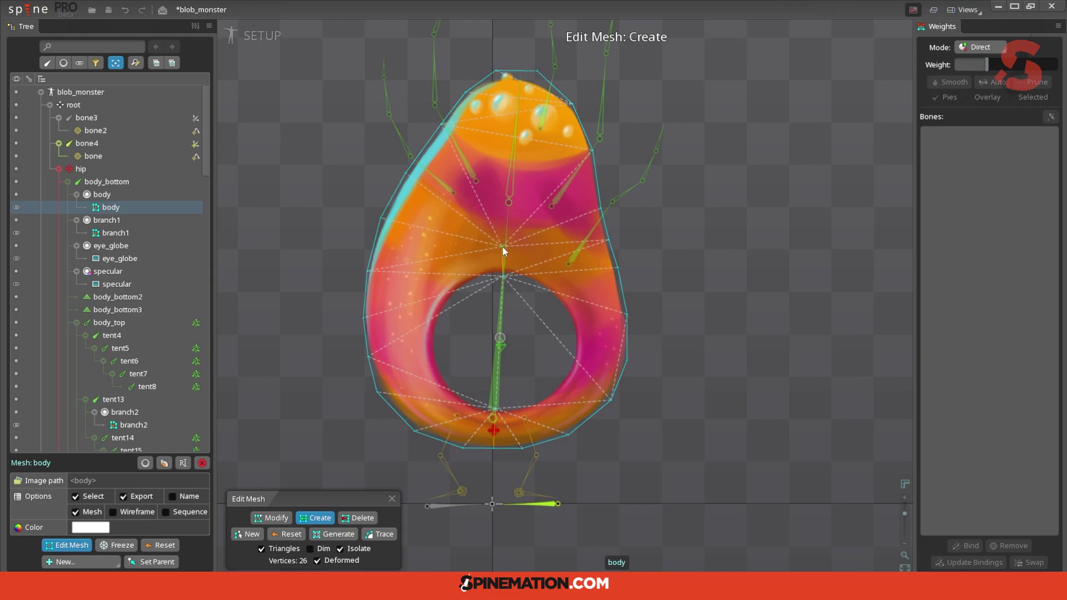
left_click_drag(505, 244, 505, 235)
left_click(506, 240)
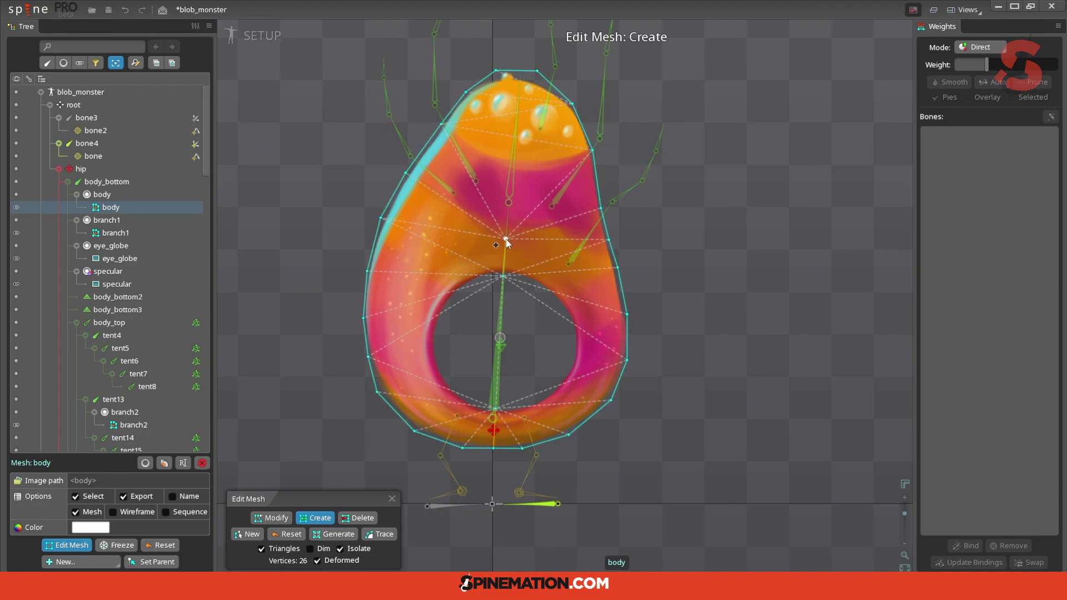
Add three centre-line vertices from the top edge down through the head, and adjust the vertex at the top of the eye hole.
left_click(517, 72)
left_click(515, 106)
left_click(510, 159)
left_click(280, 516)
left_click_drag(502, 241, 506, 205)
scroll(506, 278, "up", 2)
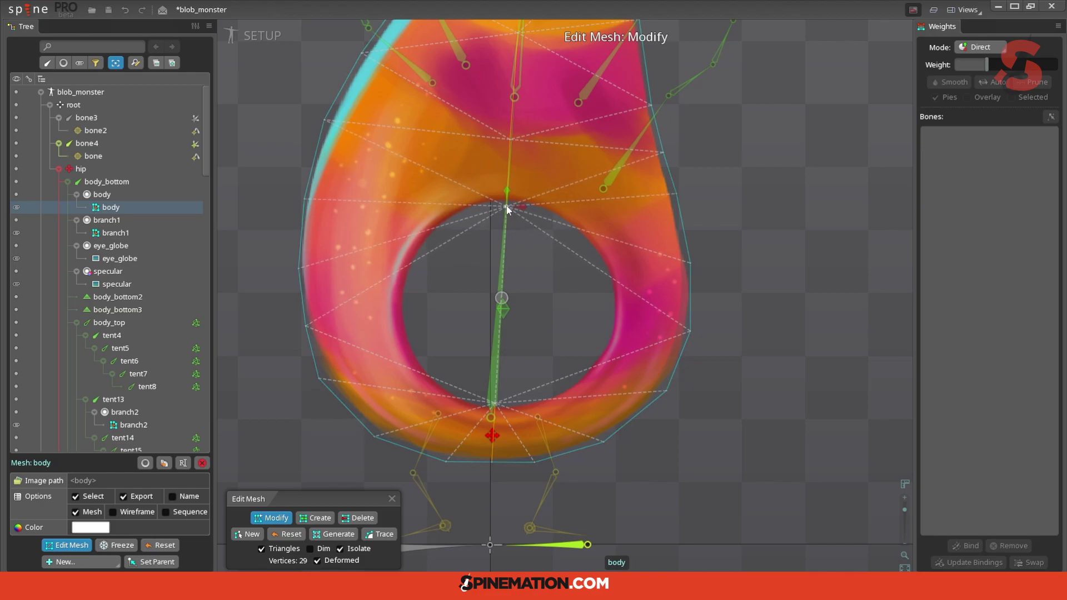
Create side vertices in the eye hole, connect them by edges to its bottom vertex, and add vertices along those edges.
left_click(315, 517)
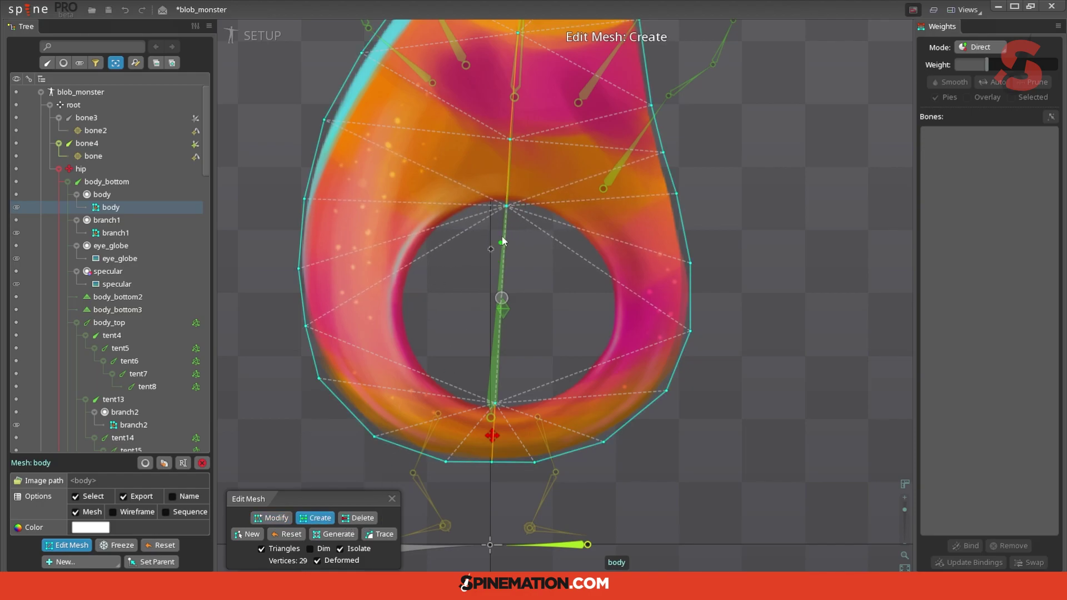
left_click(408, 283)
left_click(610, 283)
left_click_drag(408, 282, 495, 403)
left_click_drag(495, 403, 608, 284)
left_click(586, 307)
left_click(557, 337)
left_click(528, 368)
left_click(466, 362)
Move the new edge vertices outward so they follow the lower rim of the eye hole.
left_click(280, 518)
left_click_drag(529, 367, 529, 399)
left_click_drag(466, 362, 462, 397)
left_click_drag(557, 337, 572, 383)
left_click_drag(444, 332, 428, 371)
left_click_drag(585, 307, 605, 343)
left_click_drag(423, 301, 408, 328)
left_click_drag(609, 283, 602, 350)
Complete the edge loop around the eye hole and refine its vertices on the upper sides of the rim.
key("c")
left_click_drag(576, 279, 606, 278)
key("m")
left_click_drag(425, 123, 416, 180)
left_click_drag(555, 252, 557, 235)
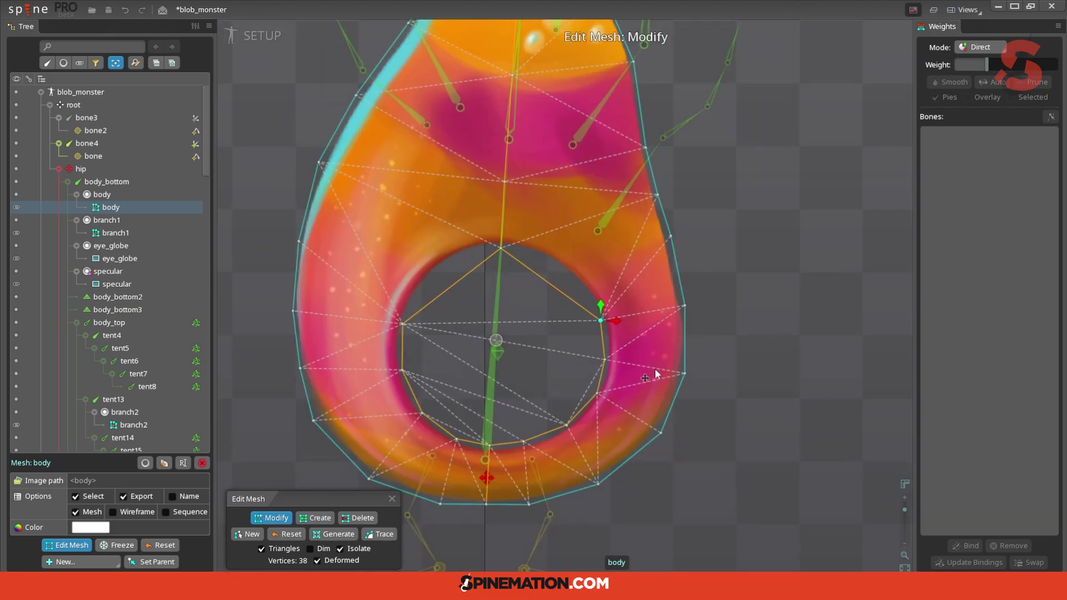
Add four vertices on the two upper edges of the eye hole loop.
left_click_drag(420, 45, 399, 73)
key("c")
left_click(510, 300)
left_click(547, 326)
left_click(410, 329)
left_click(444, 302)
Move the upper loop vertices outward so they follow the top rim of the eye hole.
key("m")
left_click_drag(411, 329, 398, 316)
left_click_drag(546, 326, 559, 314)
left_click_drag(444, 302, 432, 285)
left_click_drag(510, 300, 477, 274)
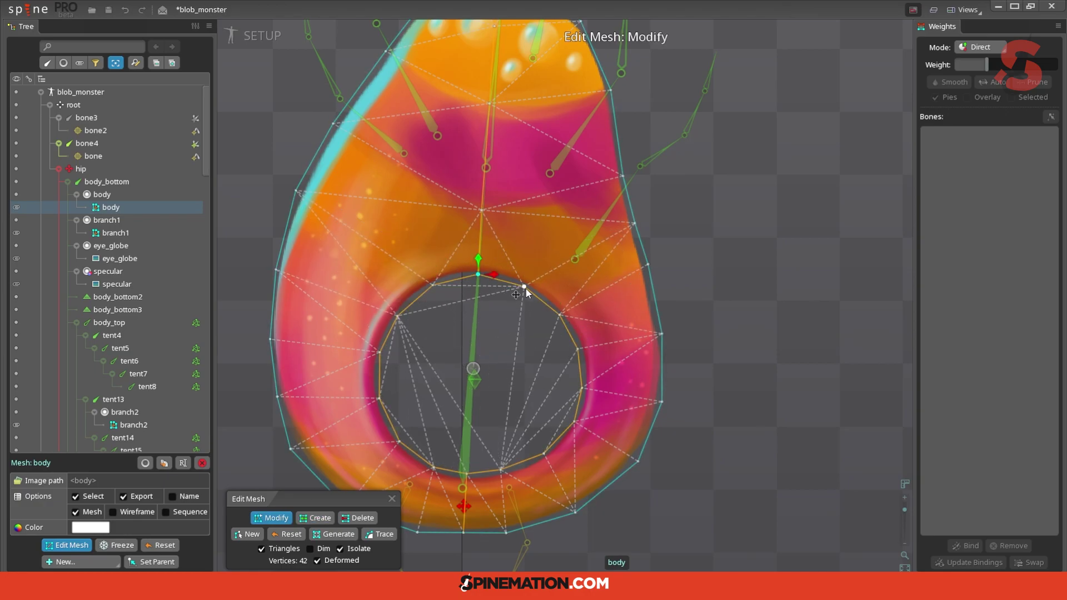
Start a second, wider edge loop around the eye hole, placing its vertices down the left side between the rim and the outline.
left_click_drag(503, 383, 507, 322)
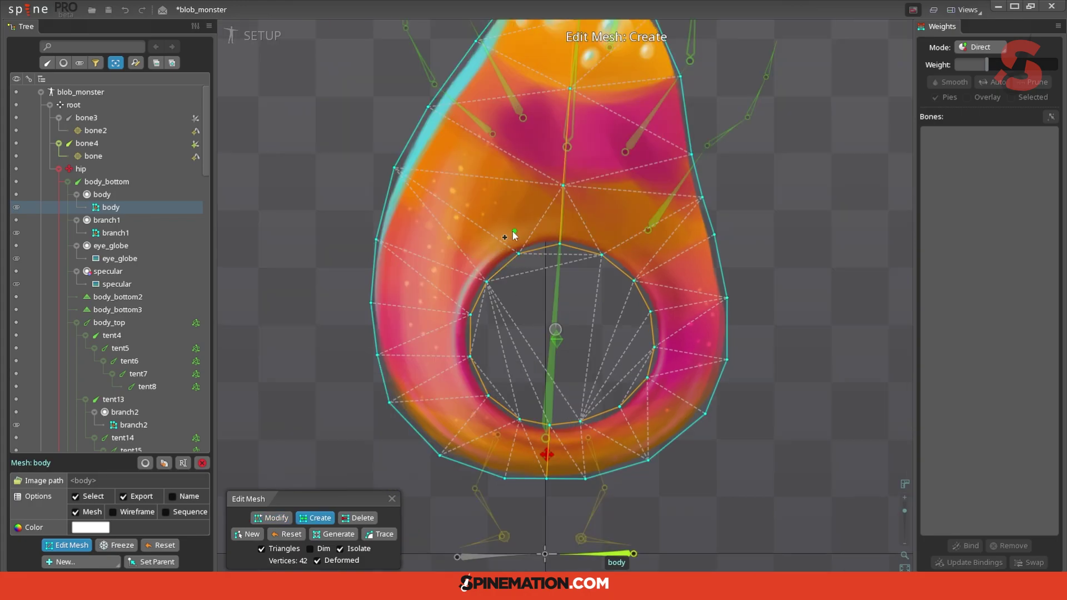
left_click(504, 227)
left_click(464, 258)
left_click(442, 309)
left_click(443, 362)
left_click(466, 413)
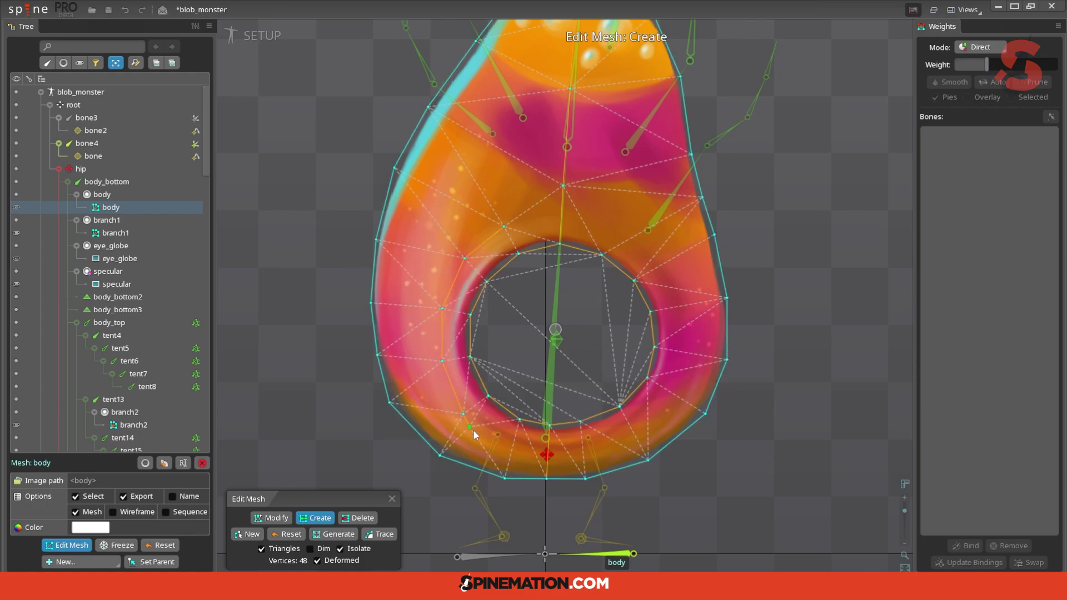
Continue the wider loop under the eye hole, up the right side and over the top, closing it at its first vertex.
left_click(508, 449)
left_click(546, 454)
left_click(589, 451)
left_click(637, 431)
left_click(676, 391)
left_click(688, 351)
left_click(688, 306)
left_click(662, 261)
left_click(615, 228)
left_click(561, 212)
left_click(504, 227)
Connect the wider eye loop to the body outline with an edge on the left side and one on the right.
left_click_drag(453, 311, 371, 303)
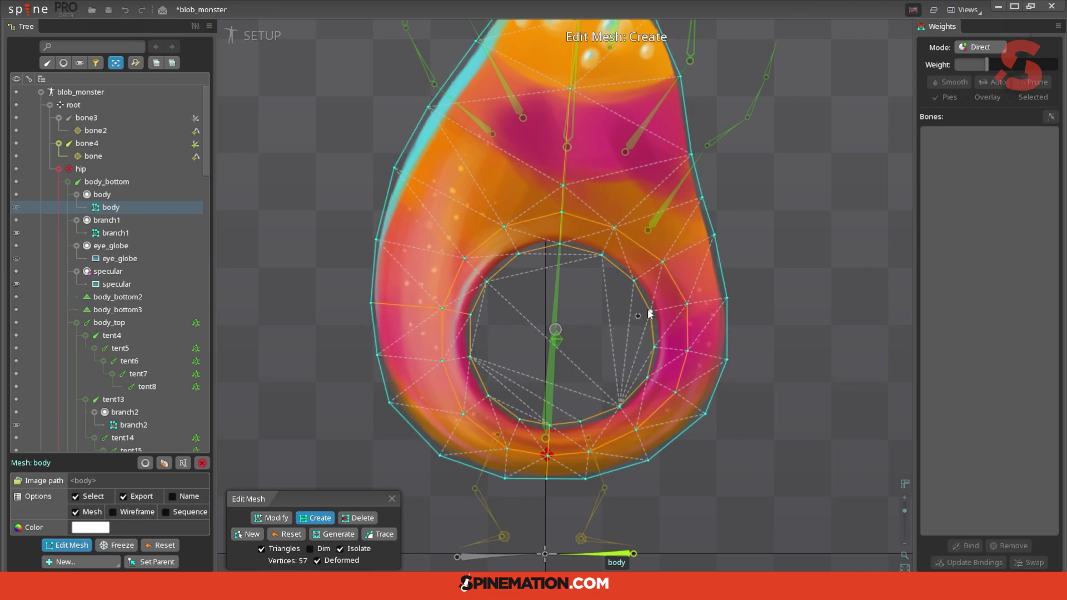
left_click_drag(650, 312, 728, 299)
left_click_drag(640, 309, 627, 365)
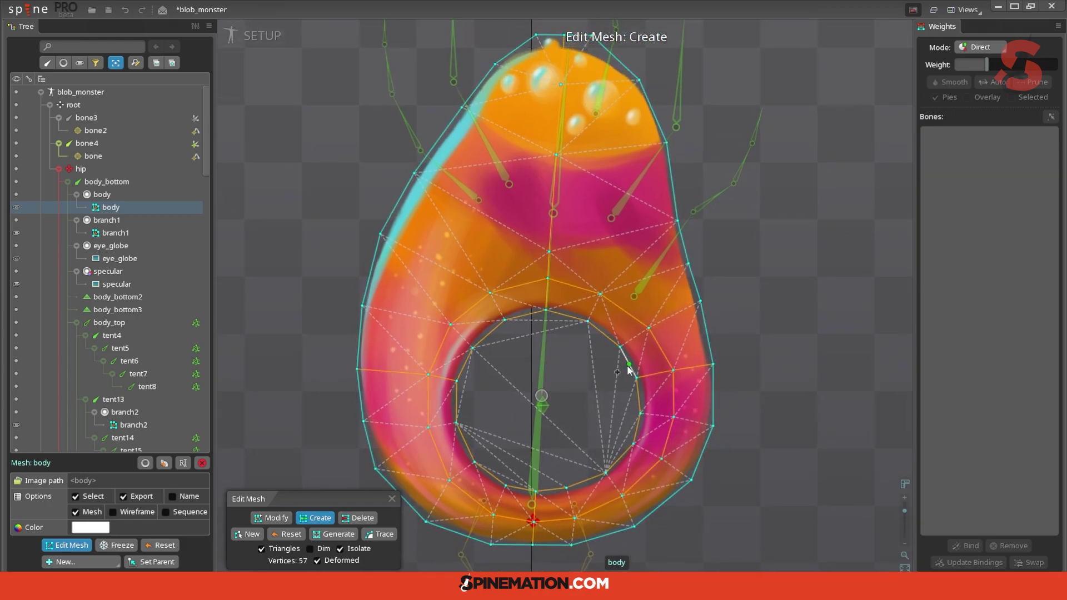
left_click_drag(614, 190, 629, 222)
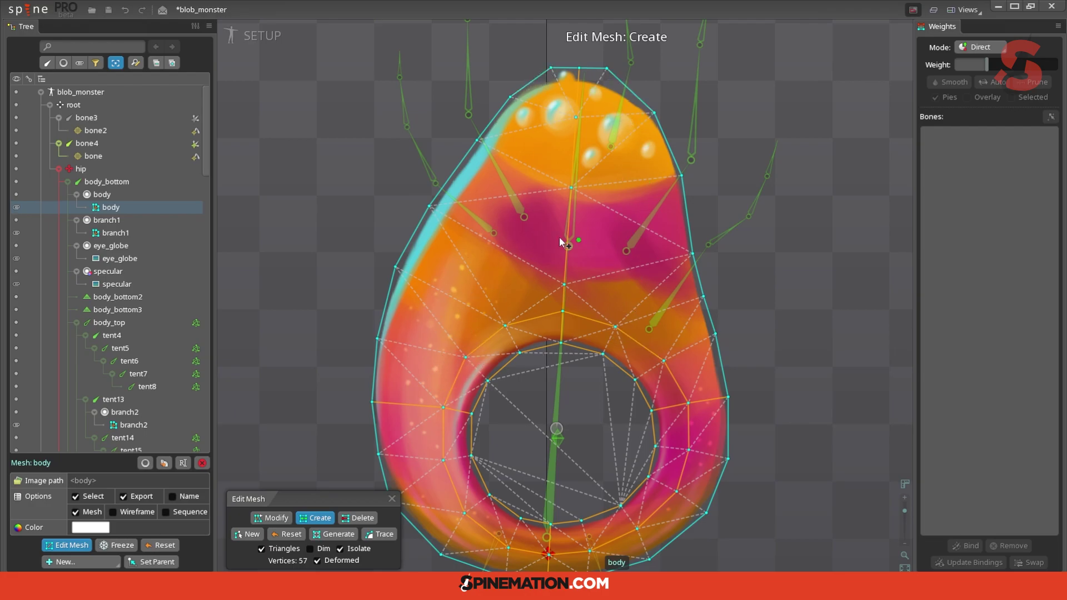
left_click_drag(653, 411, 667, 409)
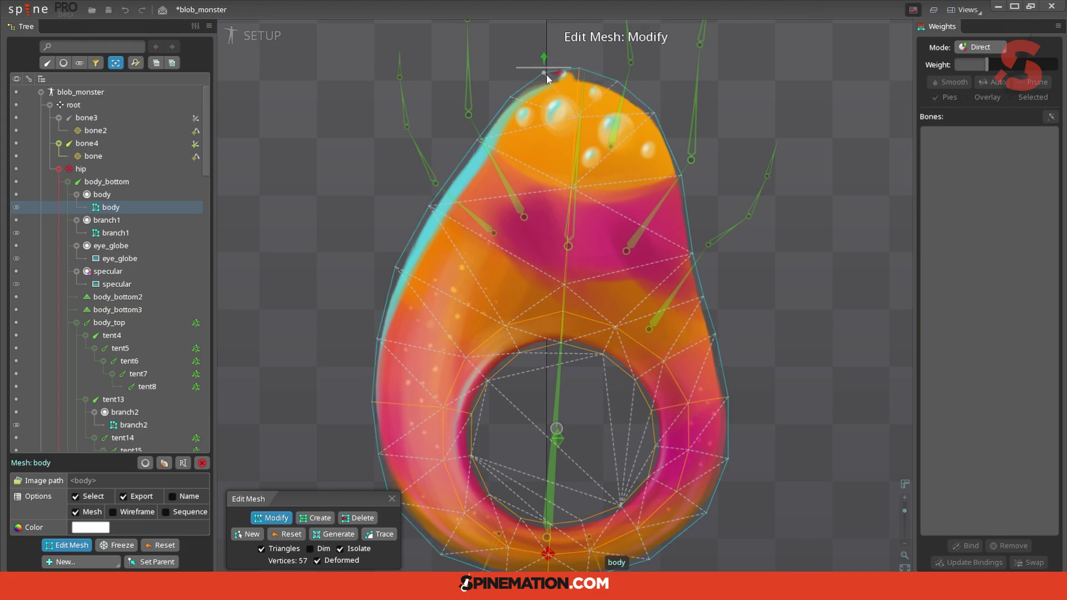
Reposition the outline vertices around the top of the head so they follow its curve evenly.
left_click_drag(579, 68, 577, 68)
left_click(615, 81)
left_click(652, 110)
left_click_drag(652, 109, 660, 122)
left_click(510, 97)
left_click_drag(509, 102, 504, 105)
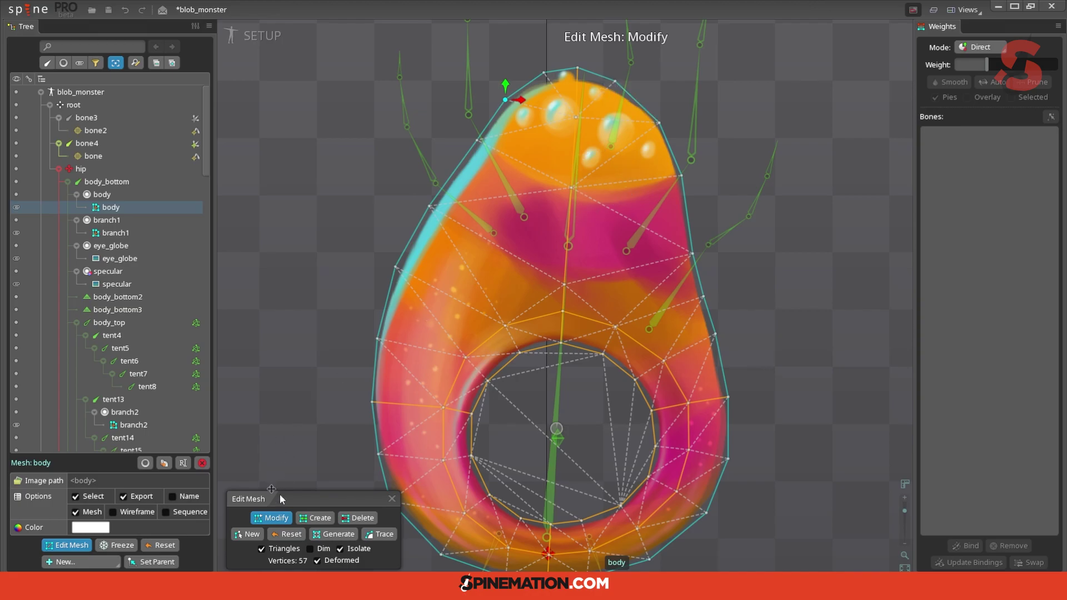
Add three interior vertices down the upper body, right of the centre line, from the orange cap to above the eye.
left_click(318, 518)
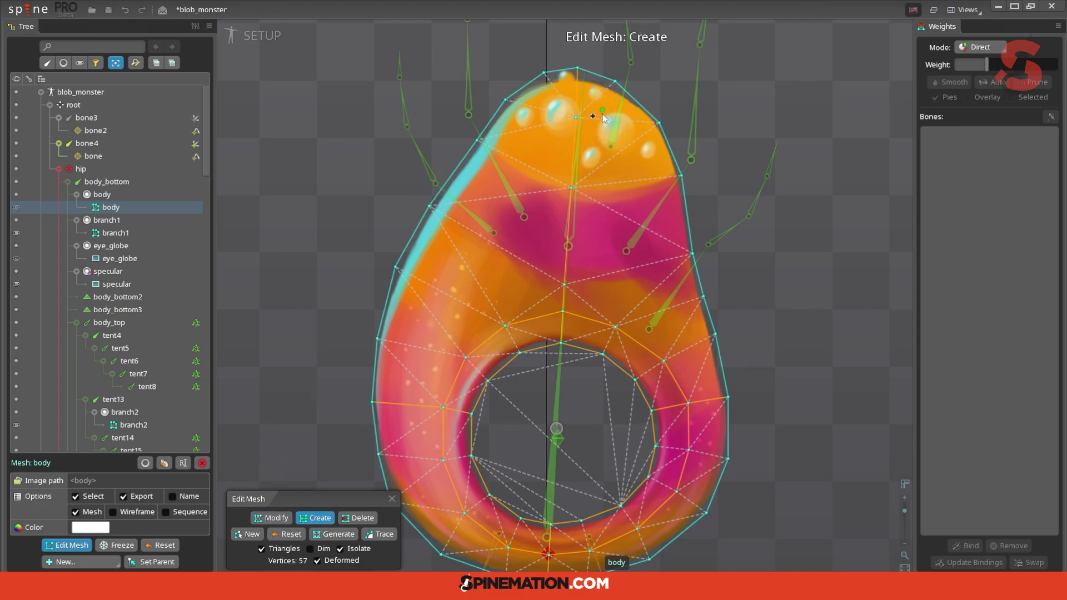
left_click_drag(632, 118, 627, 125)
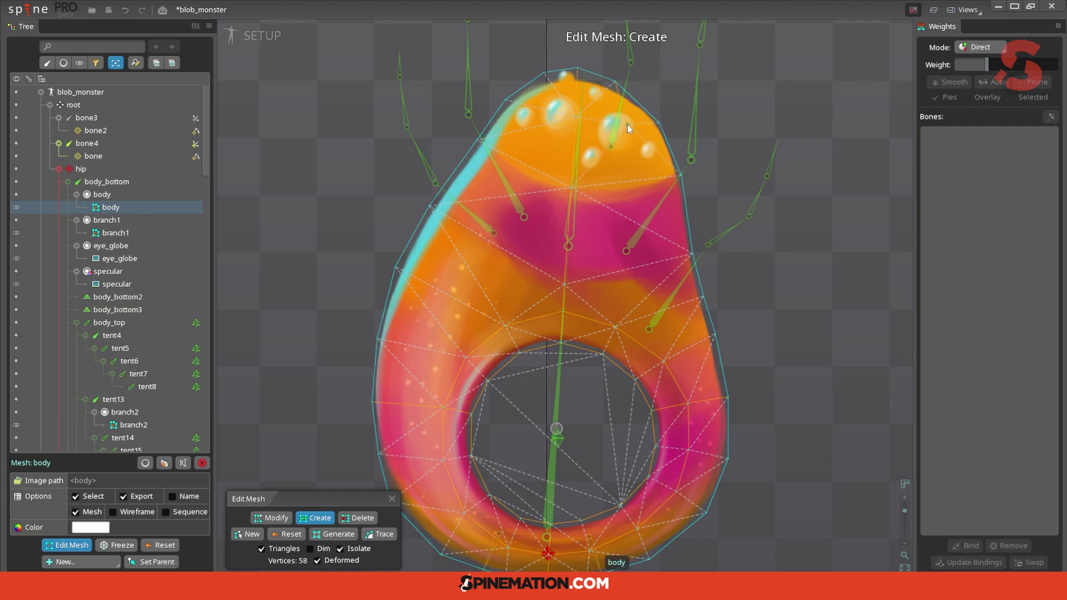
left_click(634, 188)
left_click(635, 280)
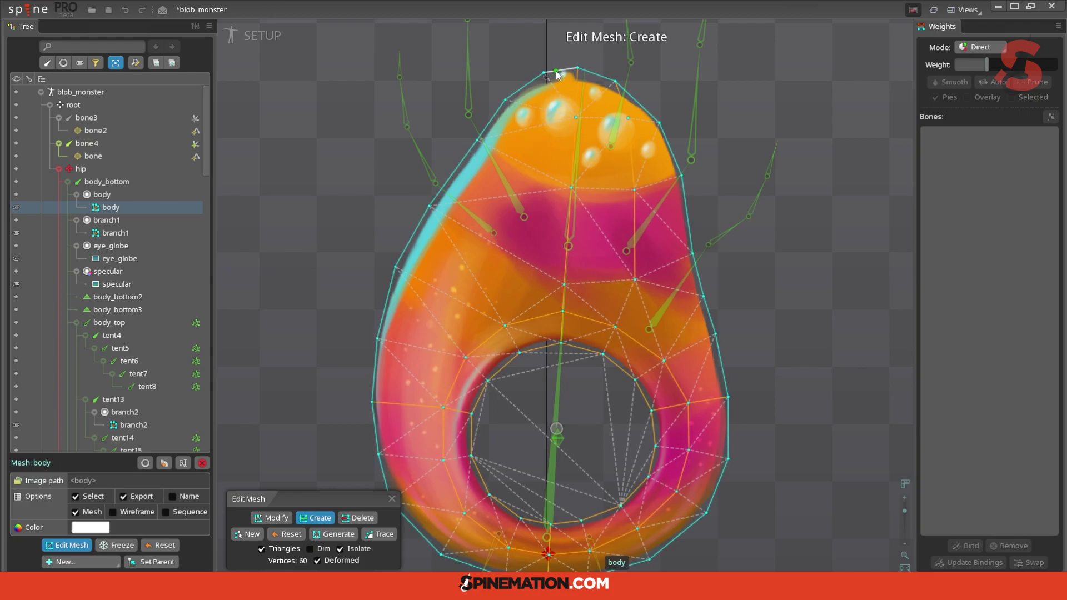
Add four interior vertices down the upper body's left side, from the orange cap to beside the eye loop.
left_click(536, 113)
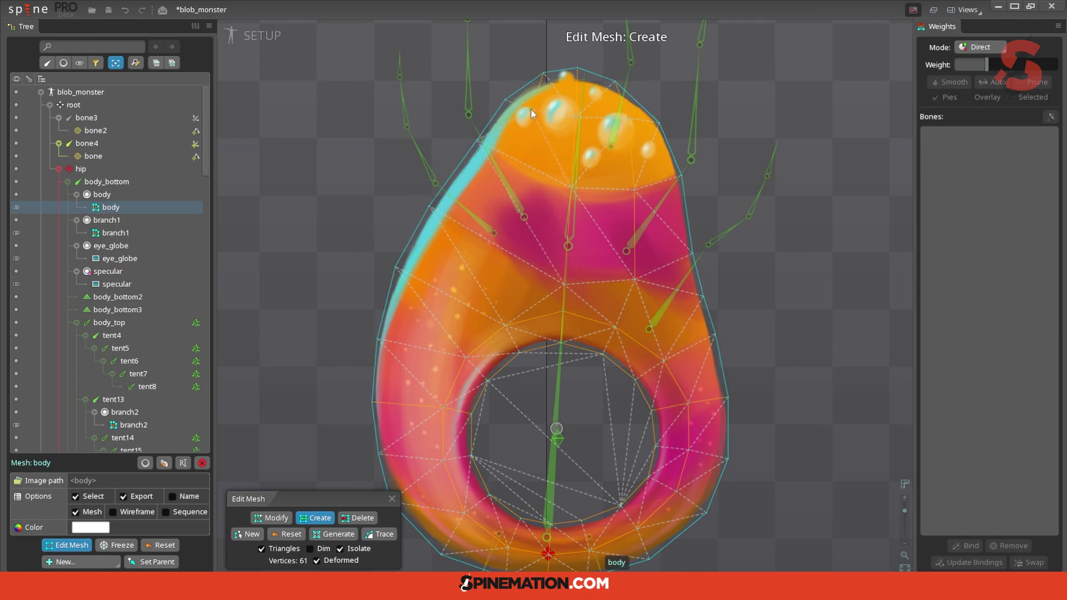
left_click(515, 142)
left_click(508, 163)
left_click(458, 317)
left_click(634, 280)
Space out the new interior vertices on both sides of the upper body and adjust the outline vertex at the head's top left.
left_click(271, 518)
left_click_drag(629, 282, 642, 279)
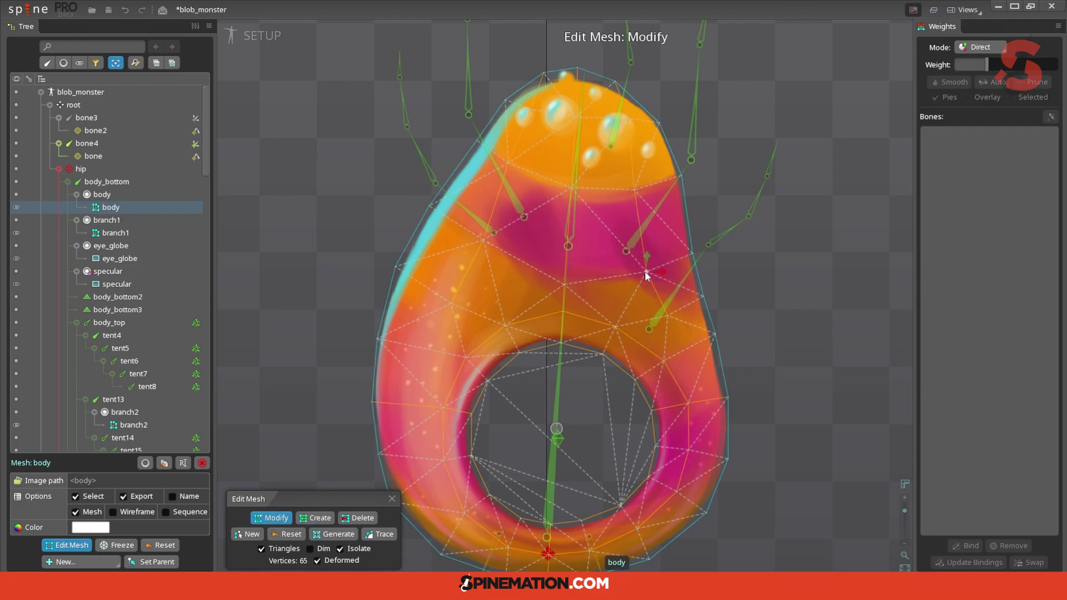
left_click_drag(482, 243, 476, 246)
left_click_drag(450, 301, 443, 297)
left_click_drag(479, 243, 472, 239)
left_click_drag(510, 165, 516, 170)
left_click_drag(532, 110, 537, 112)
left_click_drag(544, 73, 547, 71)
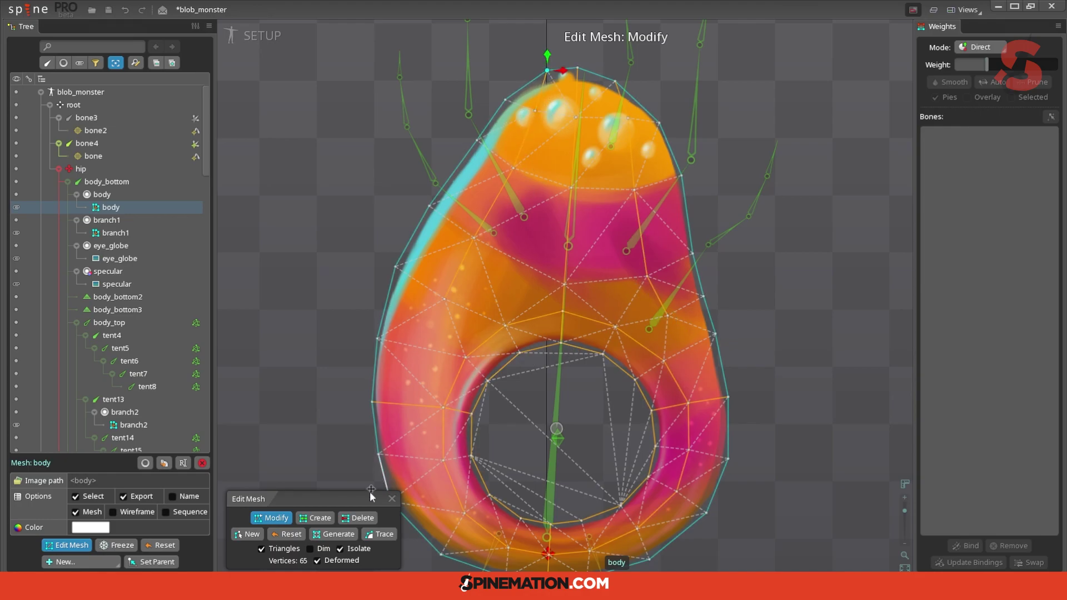
Fine-tune the interior vertices above the eye, shifting the left ones slightly inward and the right one toward the outline.
left_click(315, 517)
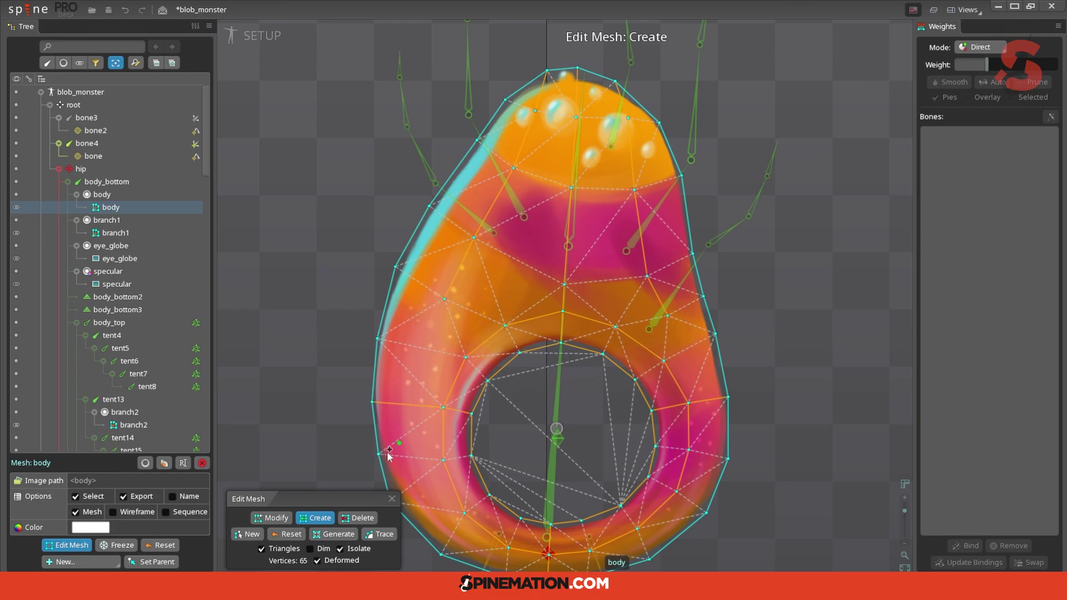
left_click(270, 517)
left_click_drag(647, 277, 654, 275)
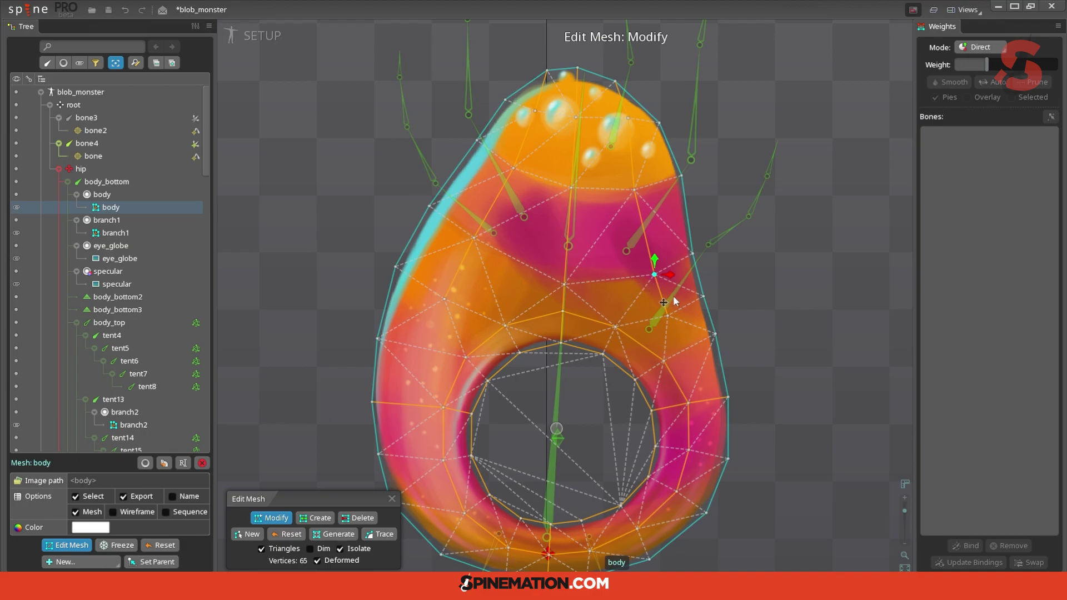
left_click(315, 517)
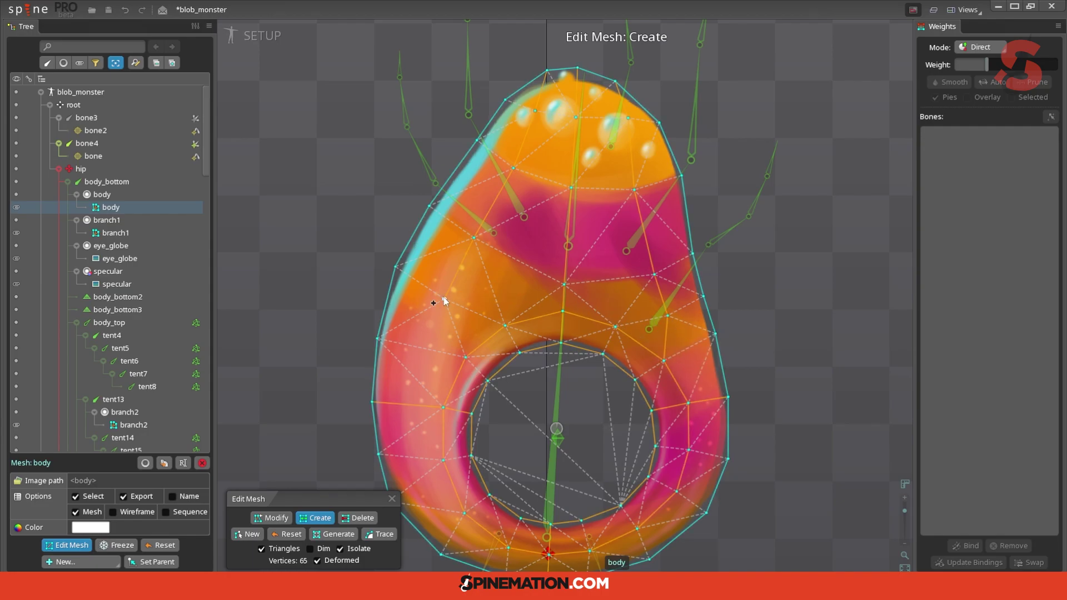
left_click(267, 518)
left_click(456, 296)
left_click(476, 240)
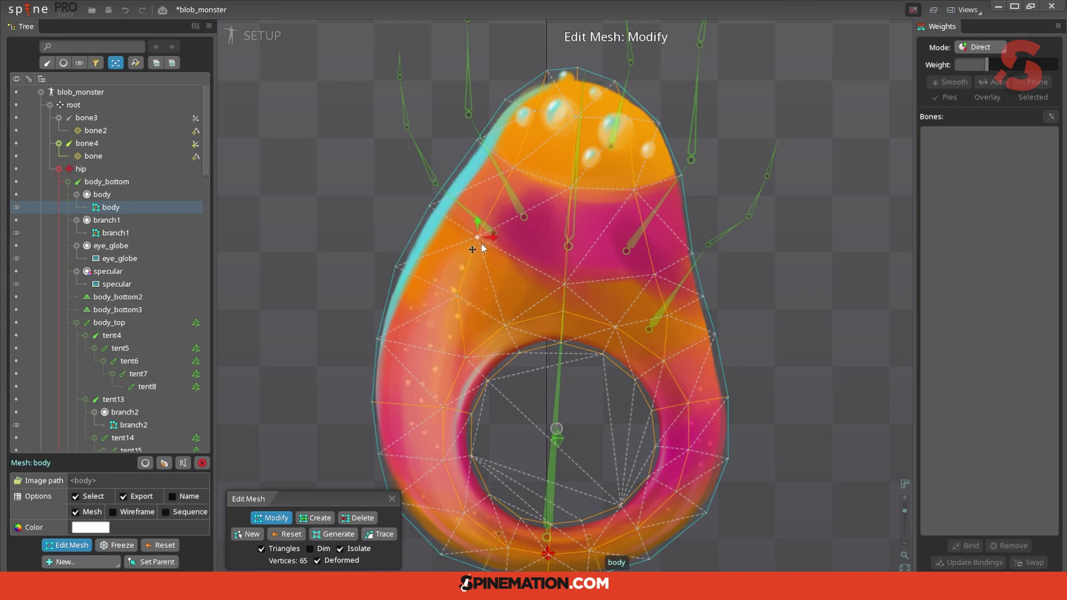
left_click_drag(655, 276, 665, 268)
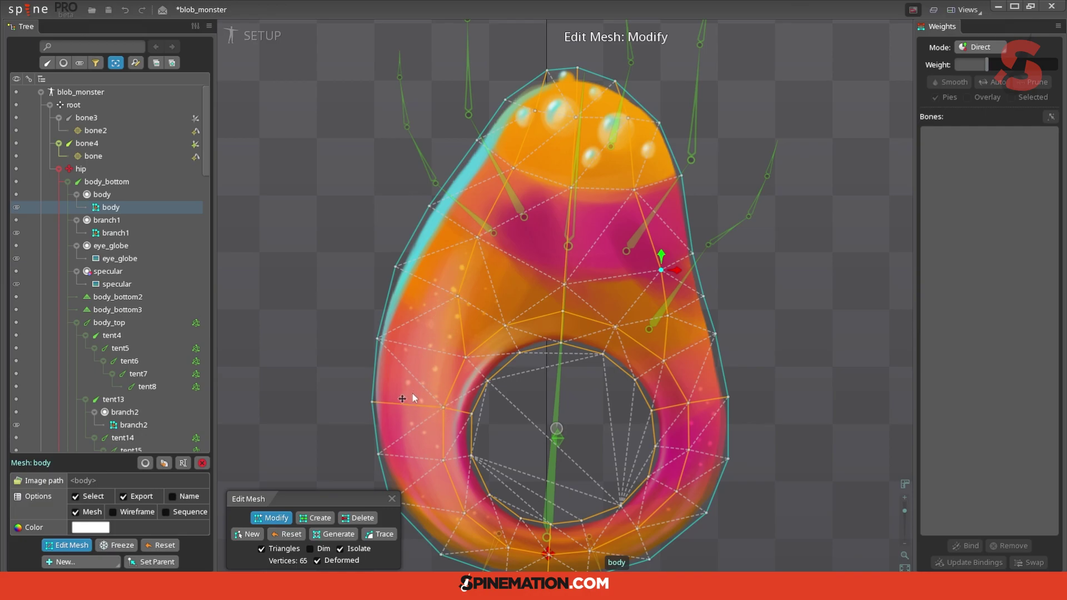
left_click(316, 518)
left_click(463, 329)
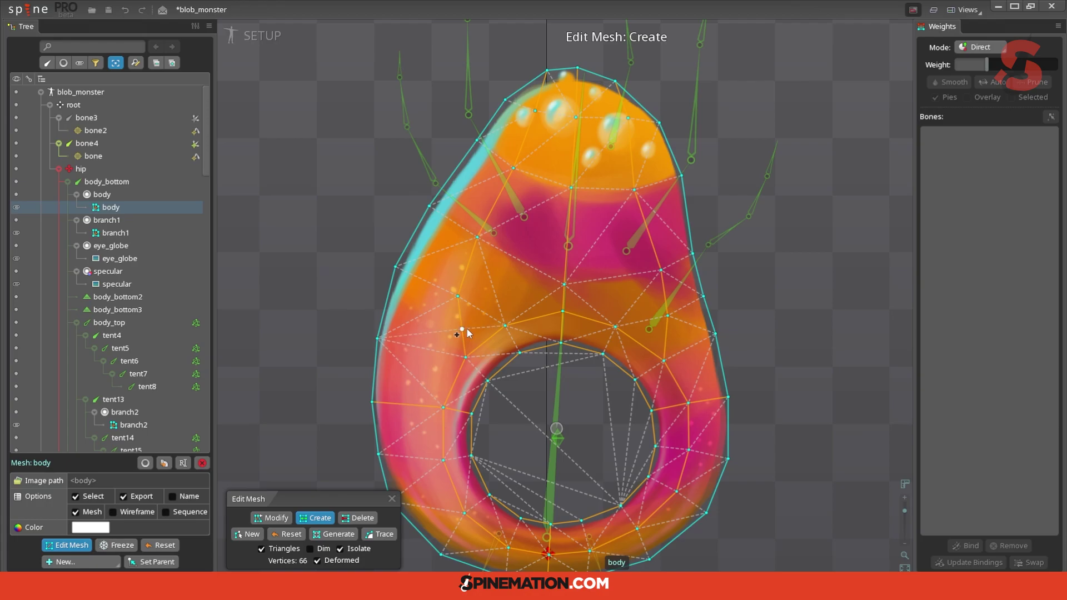
left_click(357, 518)
left_click(462, 329)
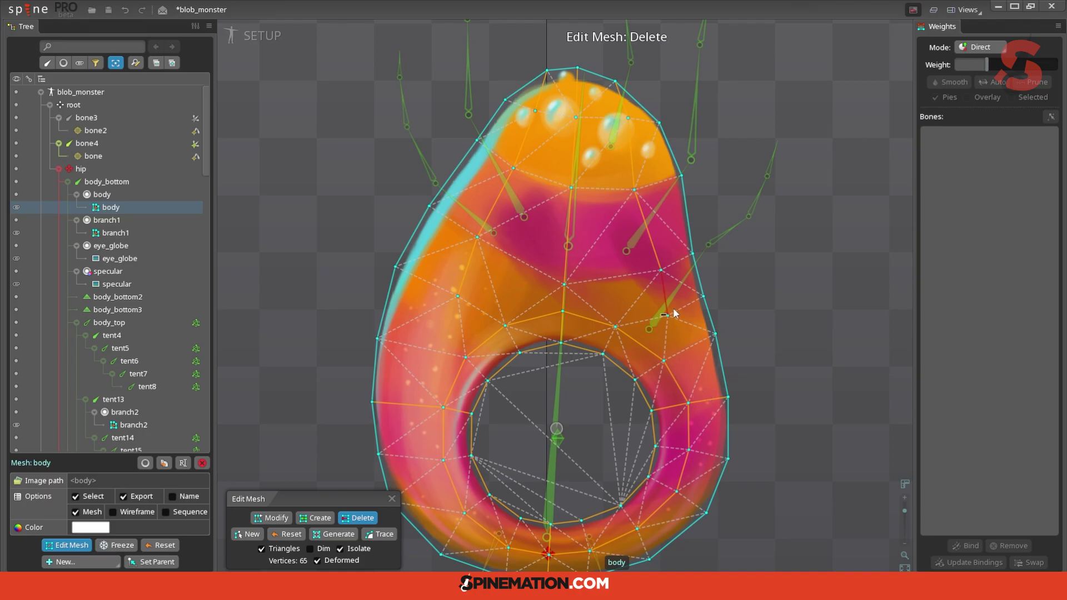
Add two vertices between the wider eye loop and the left outline, and even out the spacing of the vertices above them.
left_click(322, 518)
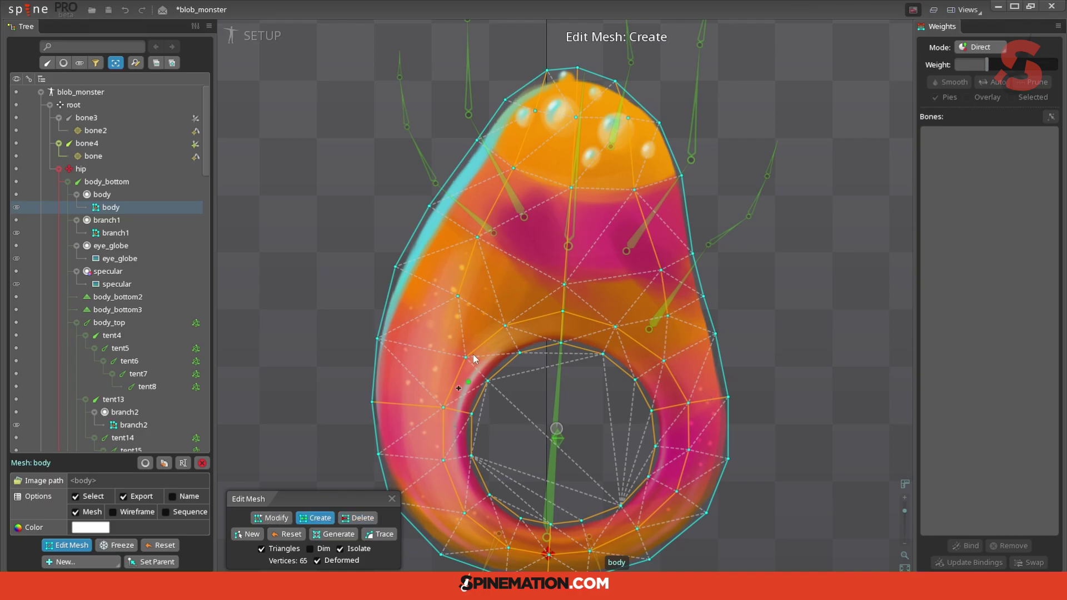
left_click(425, 371)
left_click(411, 405)
left_click(277, 519)
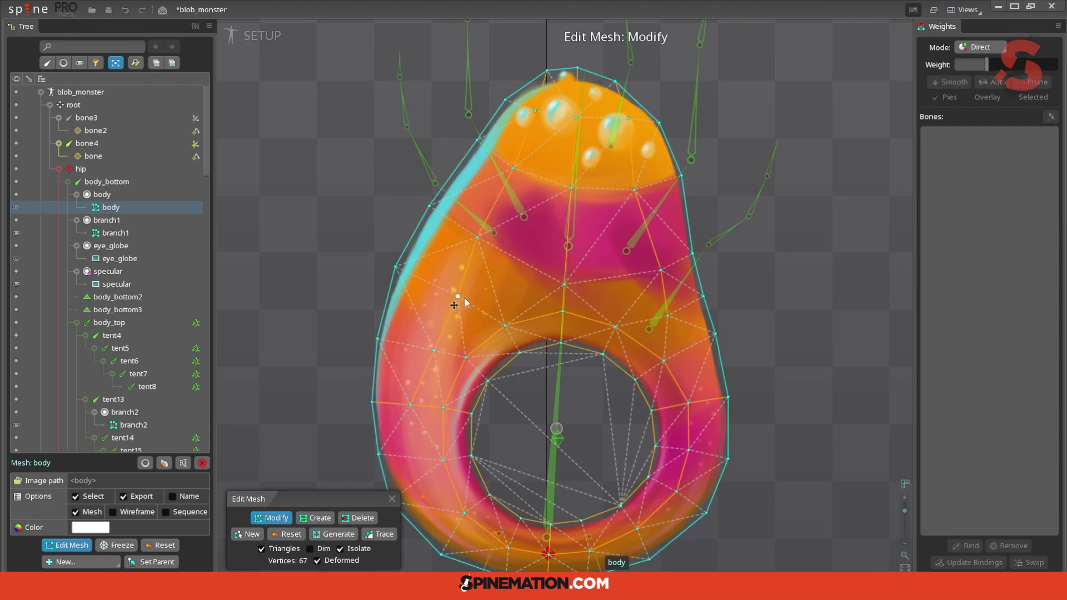
left_click_drag(457, 297, 448, 294)
left_click_drag(434, 350, 421, 349)
left_click_drag(463, 262, 458, 262)
left_click(411, 405)
left_click_drag(507, 428, 524, 311)
Add two more vertices between the wider eye loop and the outline, down the lower left side of the body.
left_click(315, 517)
left_click(432, 344)
left_click(466, 397)
left_click(469, 410)
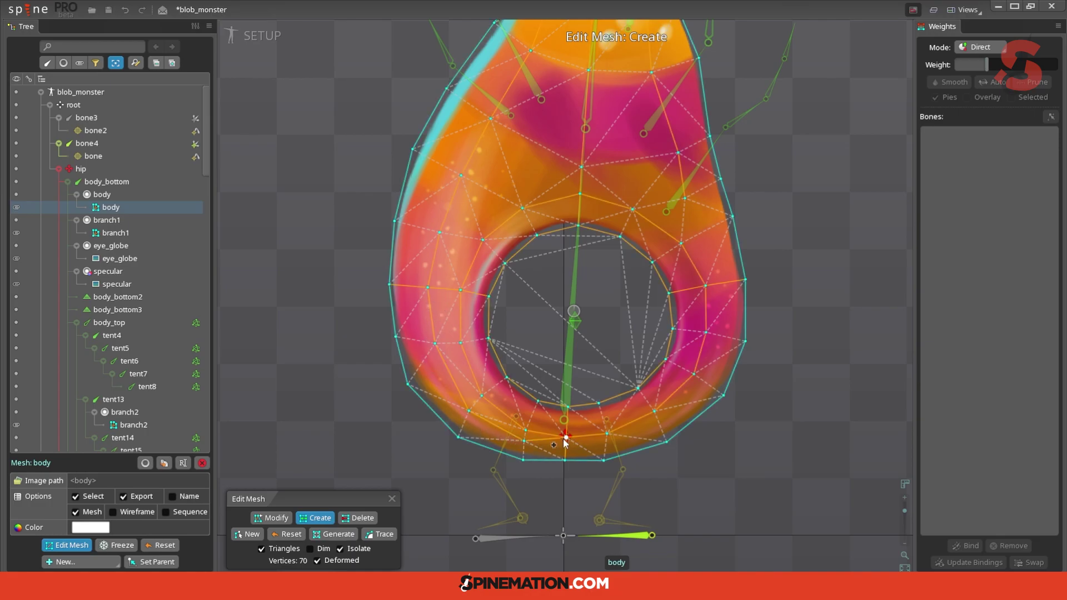
left_click_drag(524, 441, 525, 430)
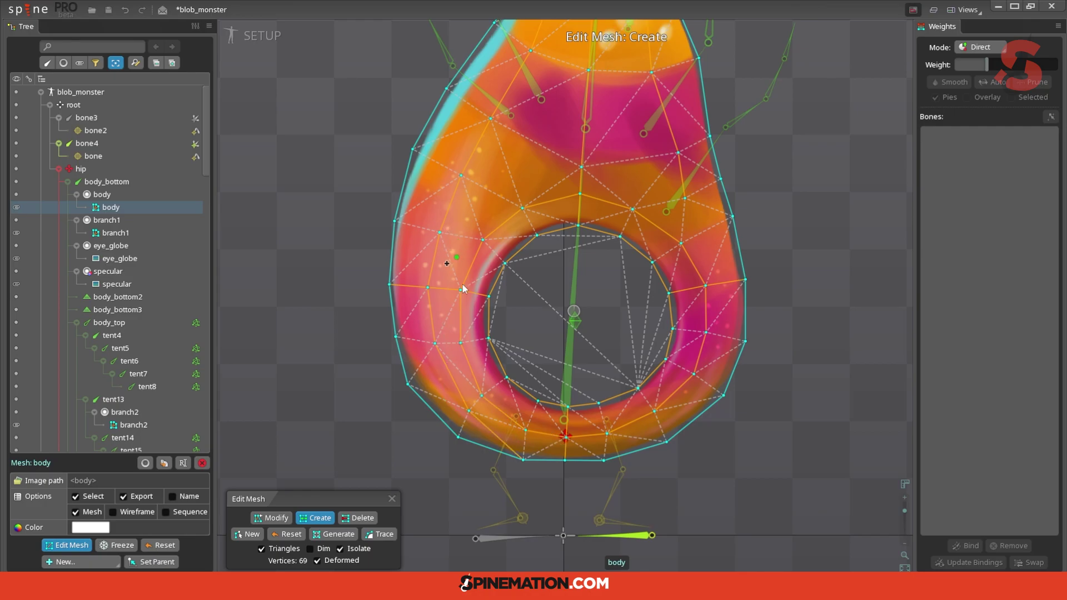
Add two vertices between the wider eye loop and the right outline, and adjust the upper vertices on that side.
left_click(712, 234)
left_click(722, 282)
left_click(276, 518)
left_click_drag(684, 197, 692, 195)
left_click_drag(702, 236, 689, 195)
Add two vertices between the wider eye loop and the outline on the lower right side of the body.
left_click(315, 518)
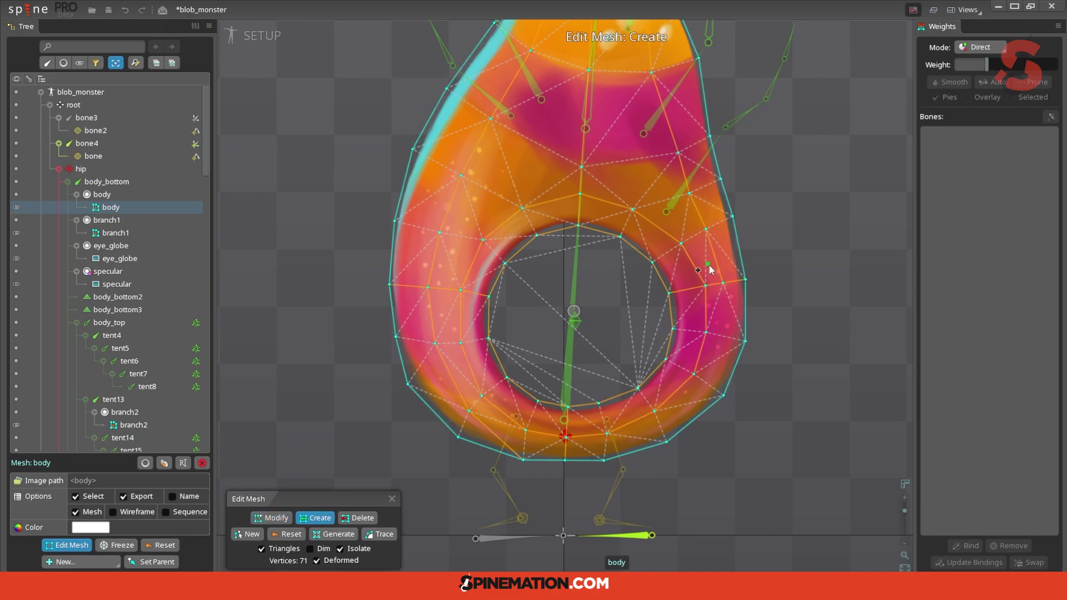
left_click(722, 335)
left_click(704, 383)
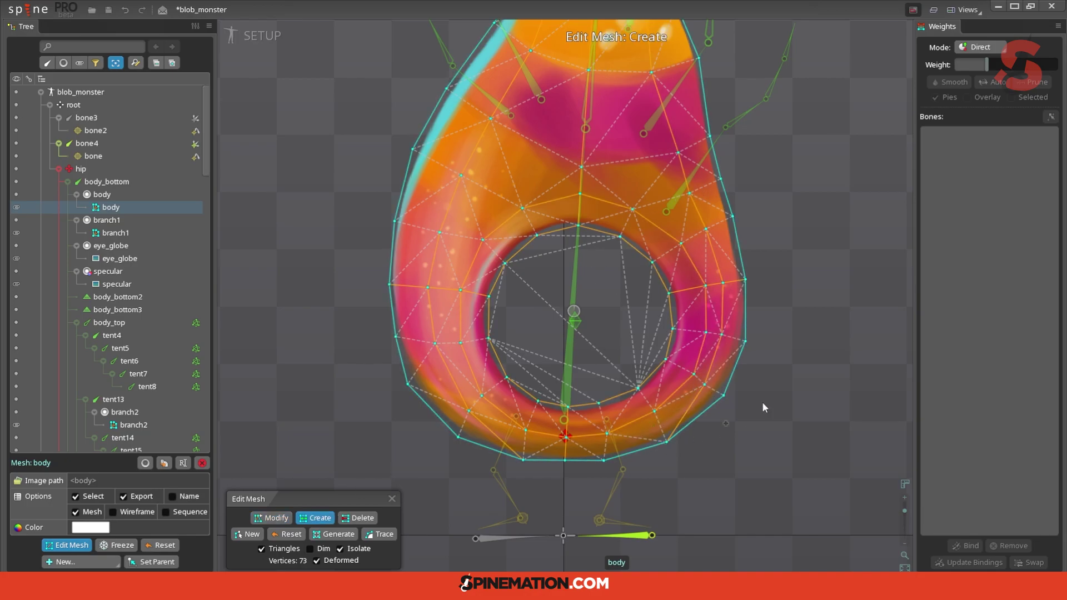
Add a vertex on each side of the centre line above the eye, forming an edge row across the body.
left_click_drag(816, 243, 834, 366)
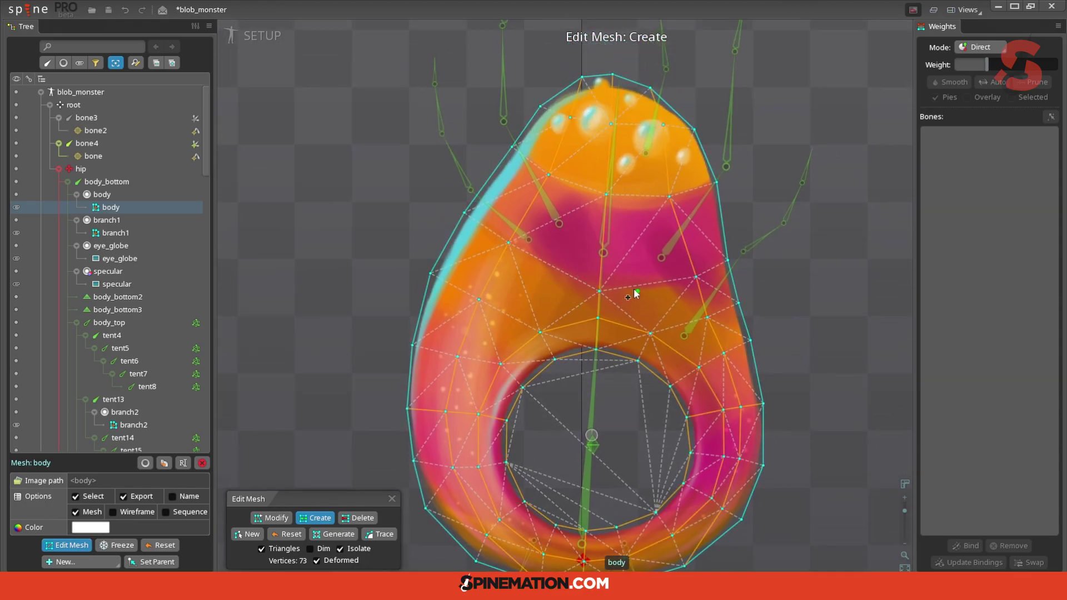
left_click(550, 272)
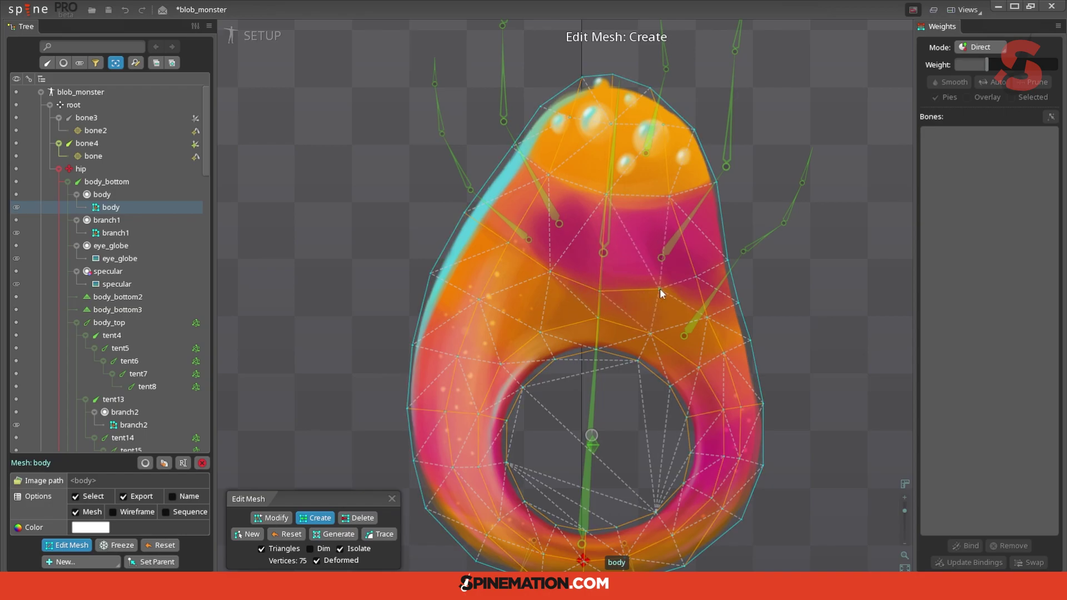
left_click(653, 290)
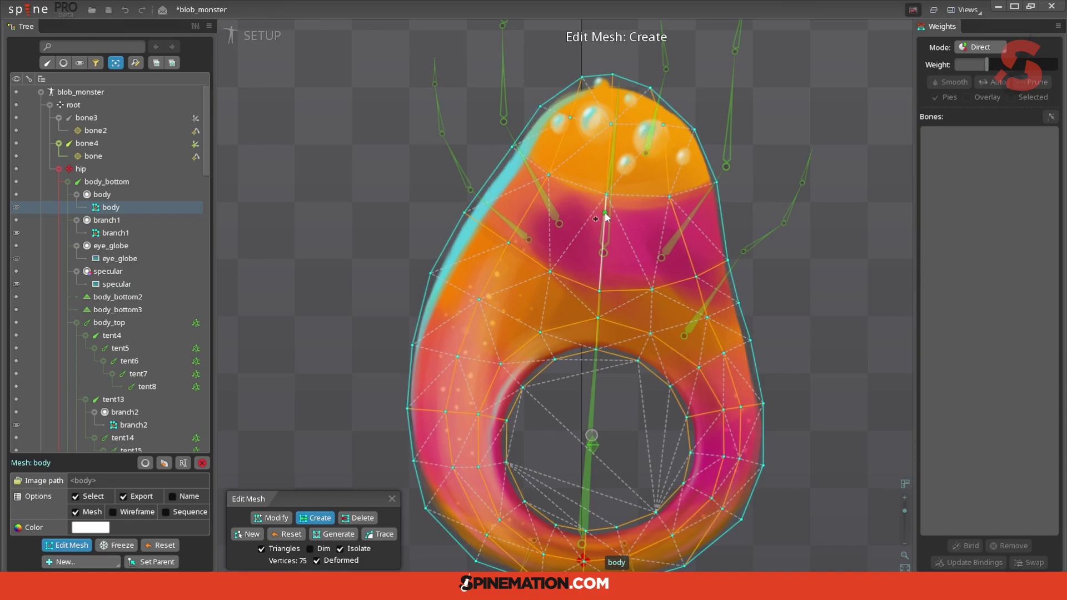
Lower the centre vertex beneath the orange cap slightly and connect the vertices there with an edge row across the body.
left_click(285, 518)
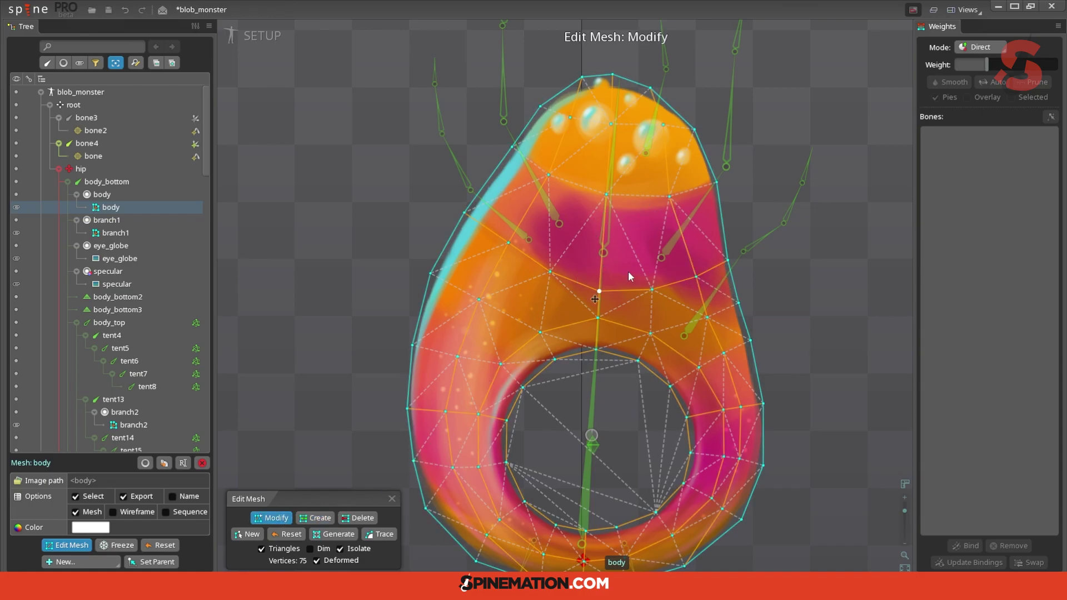
left_click(608, 198)
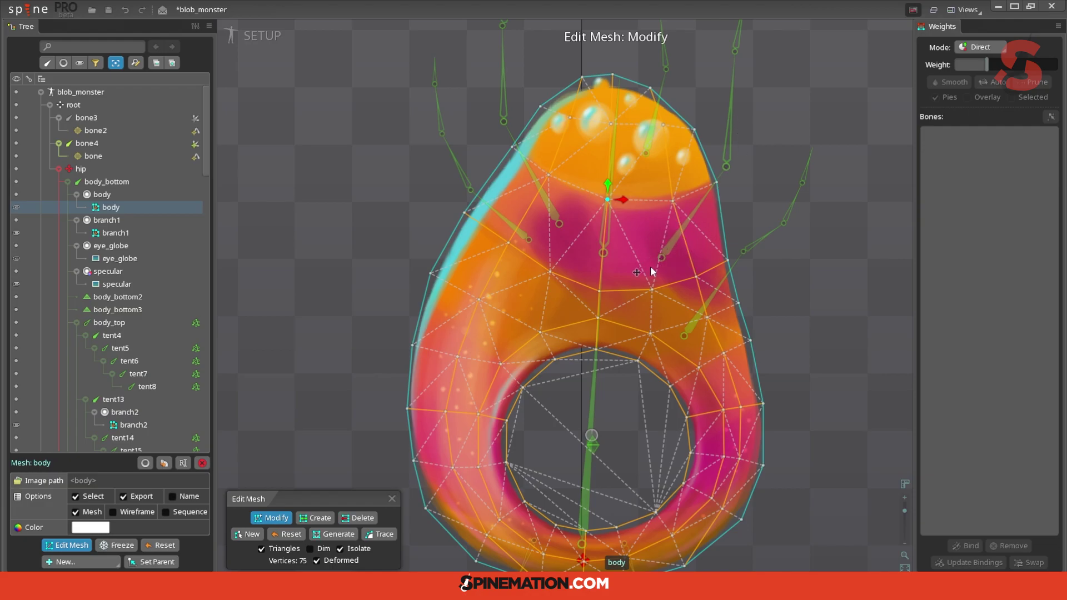
key("c")
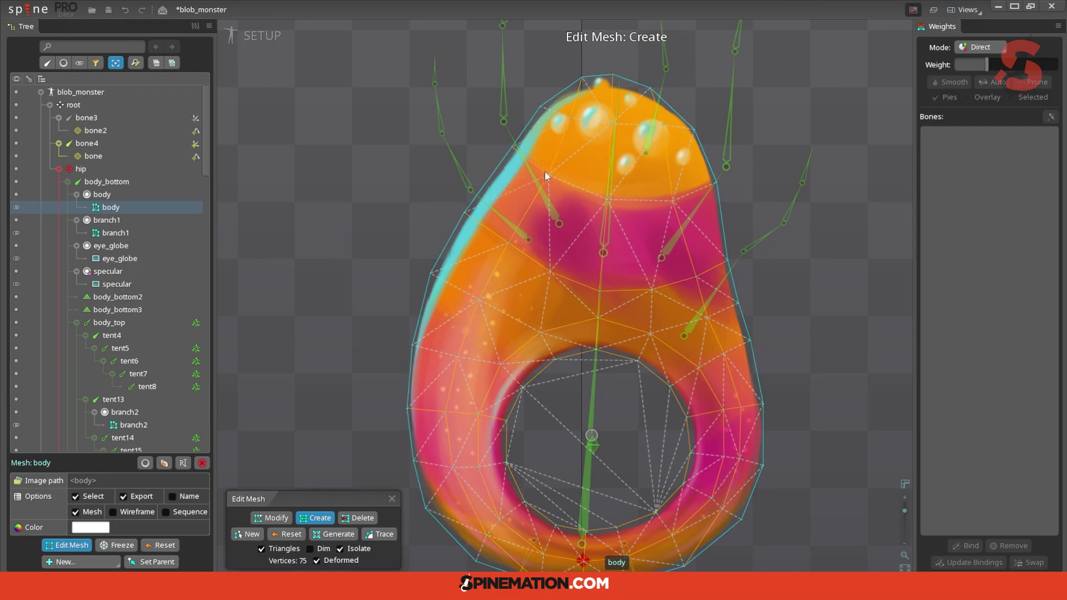
left_click(638, 208)
left_click_drag(640, 207, 673, 201)
Adjust the outline vertices at the top of the head so they are evenly spaced around the orange cap.
key("m")
left_click_drag(608, 201, 661, 137)
left_click_drag(650, 88, 659, 92)
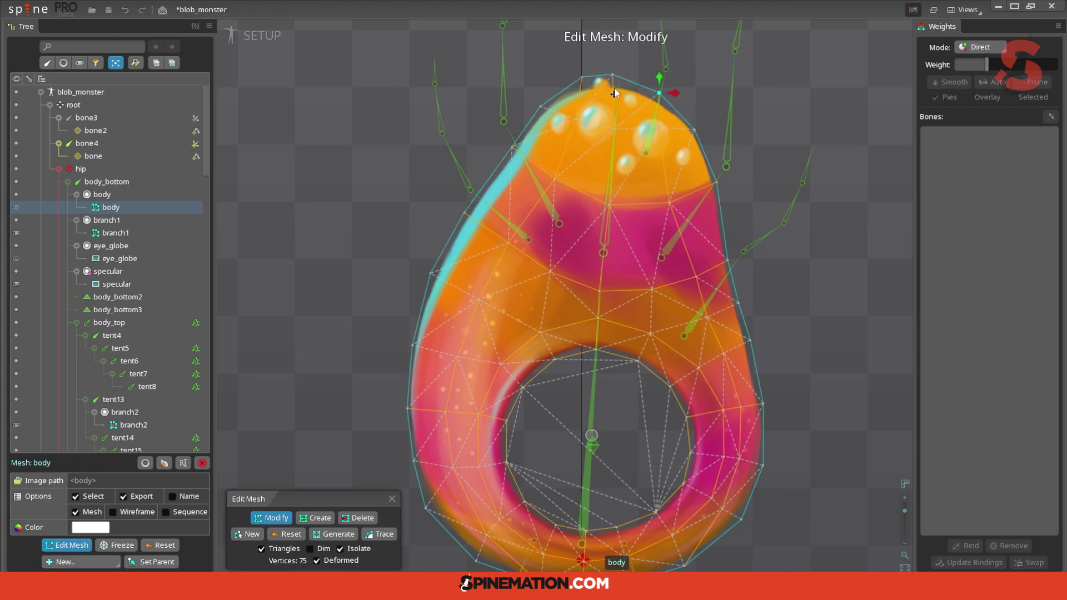
left_click_drag(581, 77, 579, 78)
left_click(612, 74)
Adjust the outline vertices on the left side of the body so they follow its edge smoothly.
scroll(850, 370, "down", 1)
left_click_drag(829, 360, 795, 309)
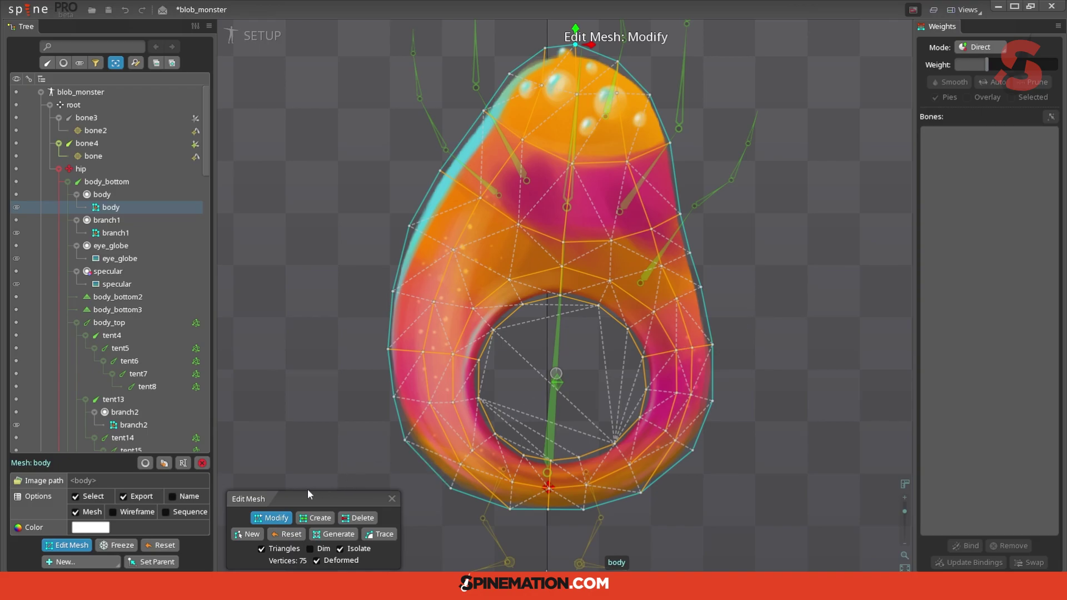
left_click_drag(395, 280, 392, 281)
left_click(388, 349)
left_click(392, 292)
scroll(785, 394, "down", 4)
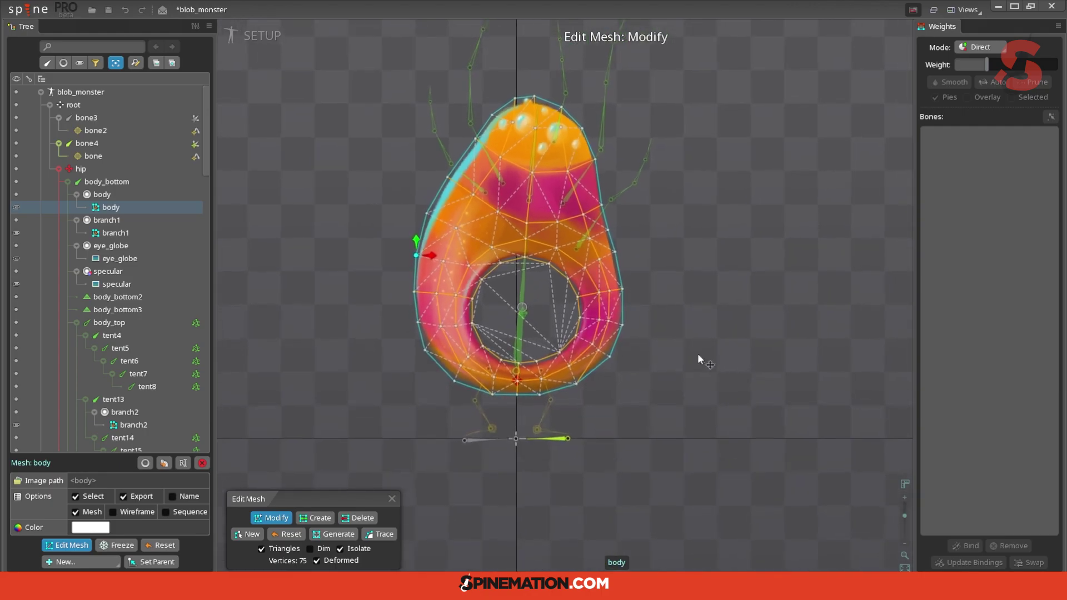
Finish editing the body's mesh and return to the full view of the monster.
scroll(702, 386, "up", 2)
left_click_drag(680, 313, 772, 330)
scroll(734, 322, "up", 1)
left_click(392, 498)
scroll(883, 369, "down", 1)
left_click_drag(889, 369, 827, 351)
left_click_drag(757, 356, 735, 305)
scroll(699, 344, "up", 1)
left_click_drag(692, 341, 745, 379)
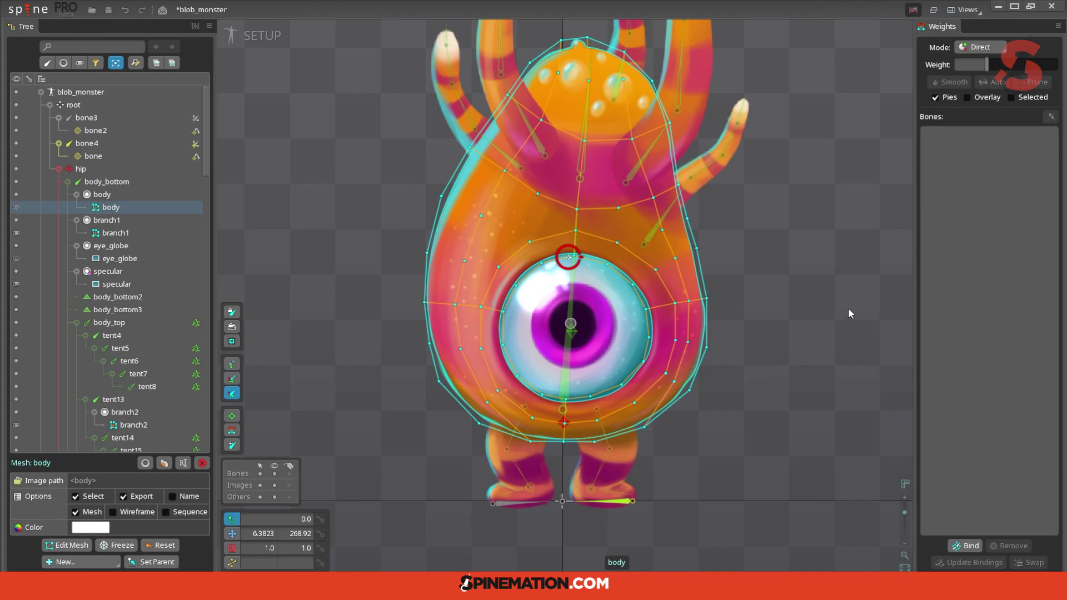
left_click_drag(855, 309, 787, 295)
Bind the body mesh to the body_bottom, hip and body_top bones with automatic weights.
left_click(966, 547)
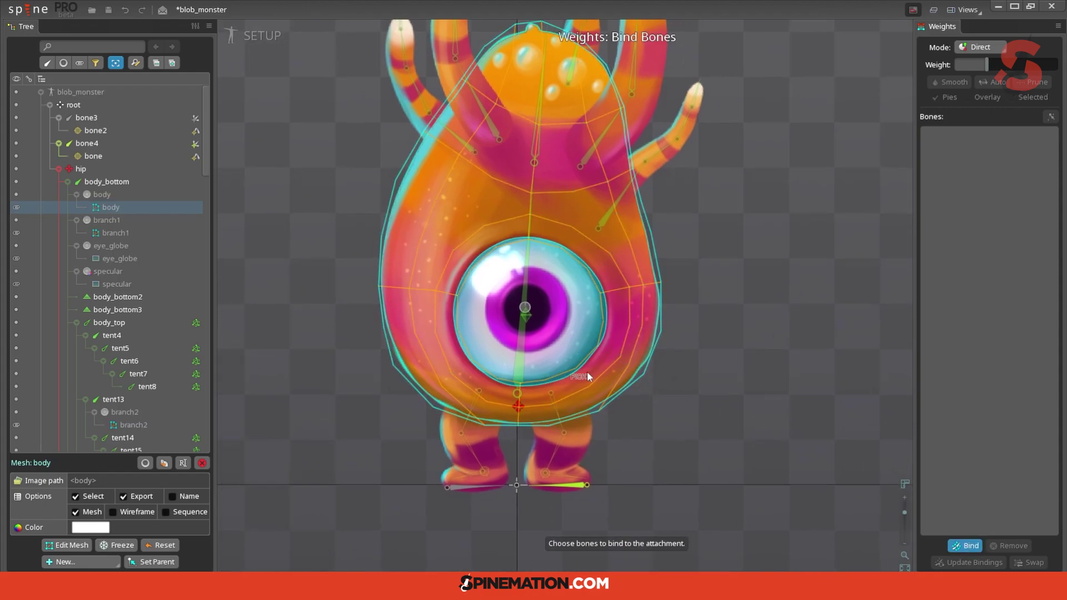
left_click(522, 365)
left_click(519, 403)
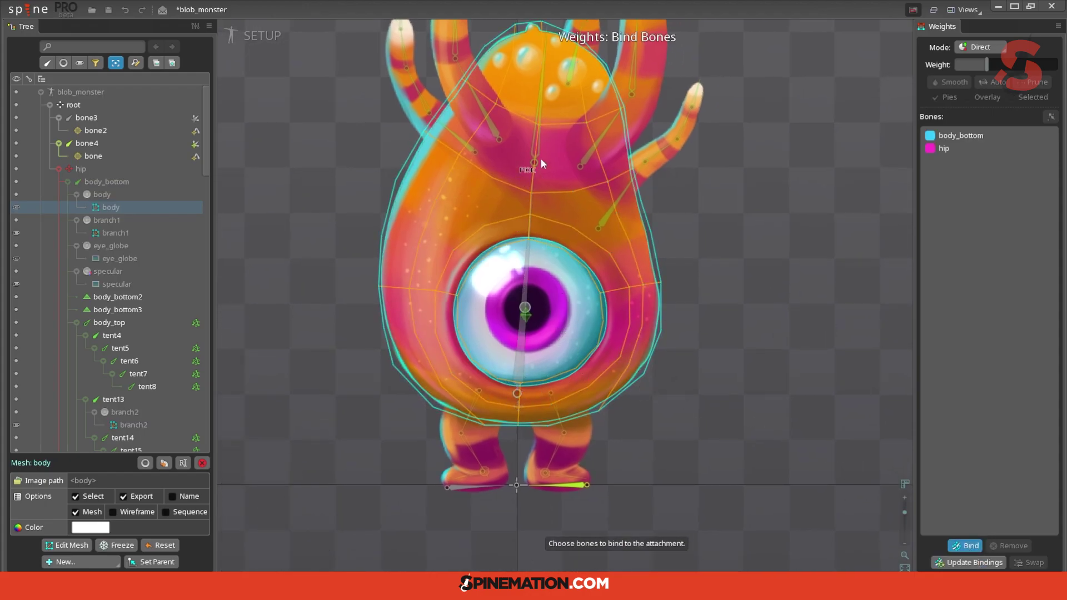
left_click(538, 140)
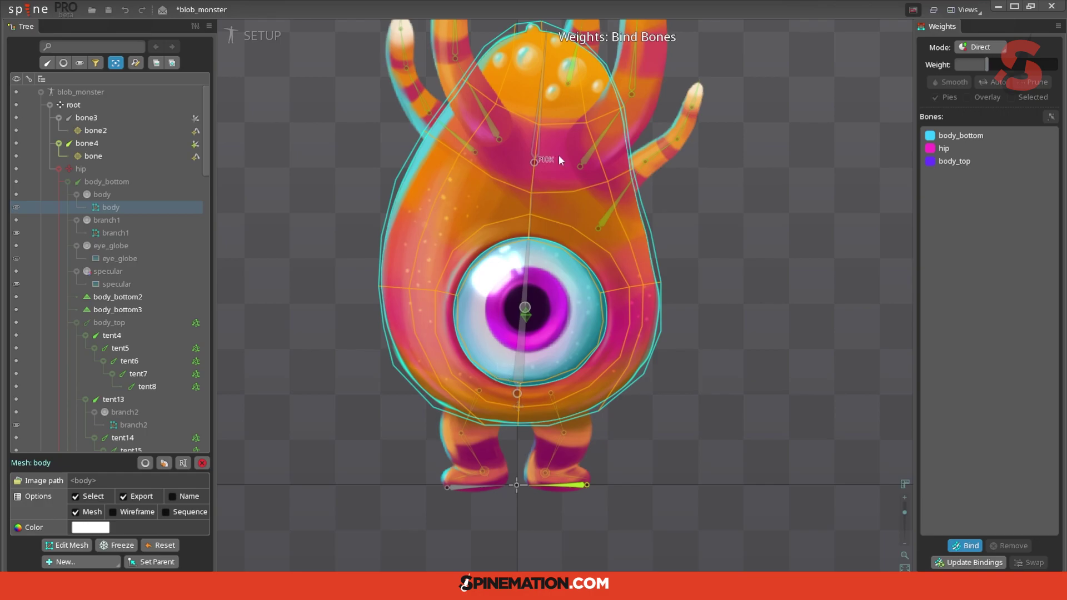
key("Return")
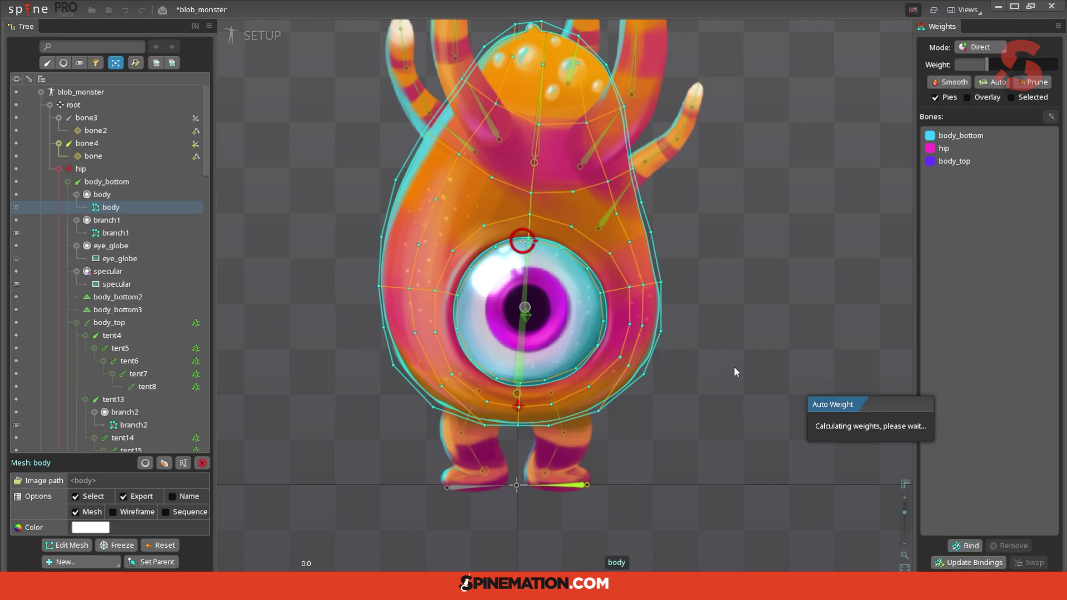
Inspect the body_bottom bone and the body_bottom2 bone at the eye's centre.
left_click(523, 332)
left_click(523, 331)
left_click_drag(719, 347, 692, 298)
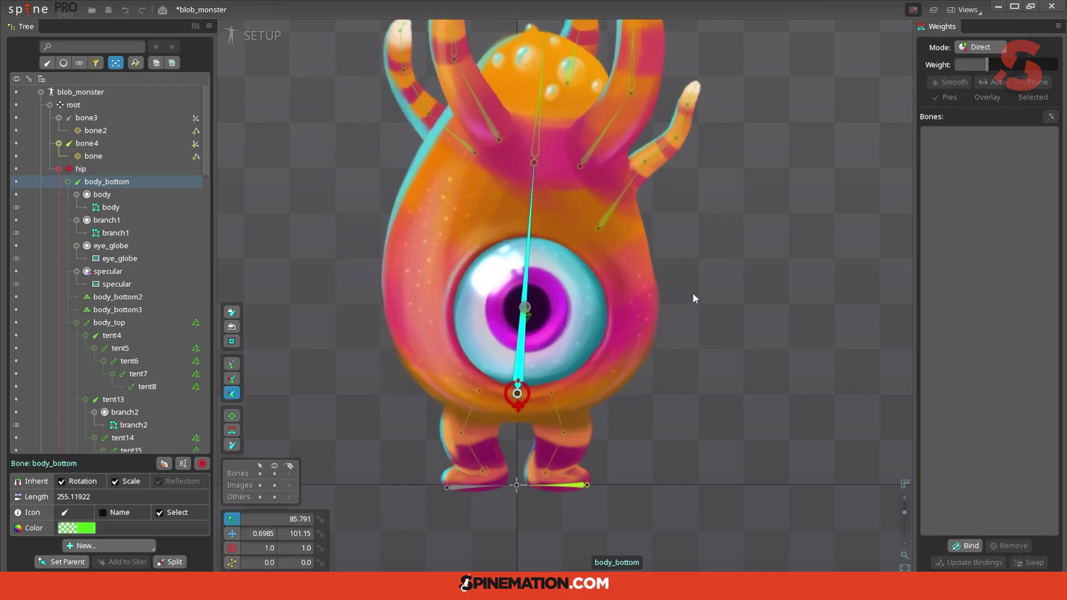
left_click(526, 317)
scroll(569, 323, "up", 2)
left_click(505, 300)
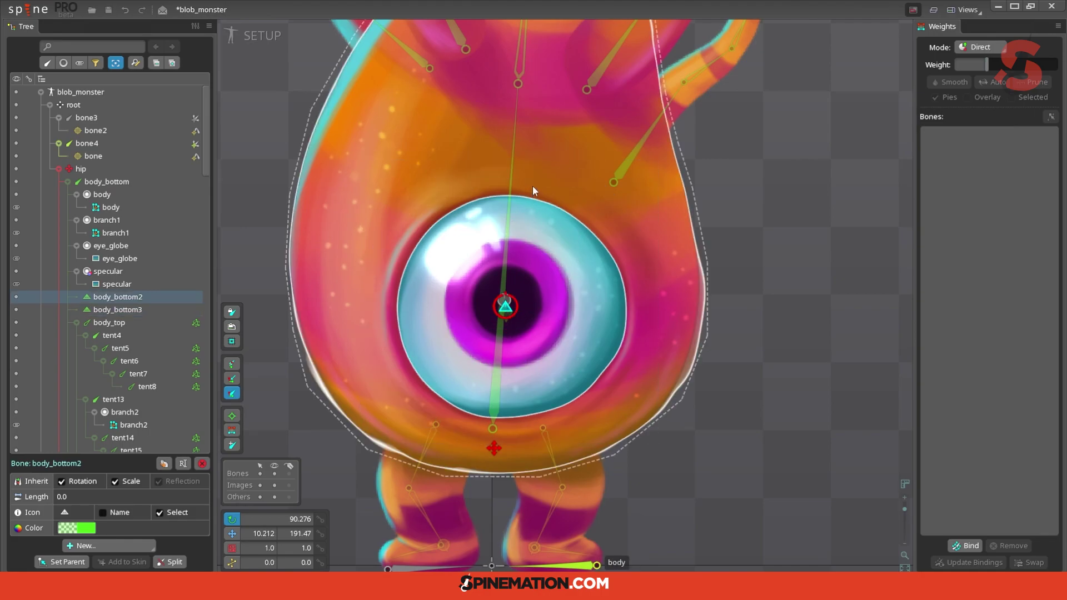
Try to close the eye by pulling the body mesh's upper eye-hole vertices down to the pupil's middle.
left_click(530, 169)
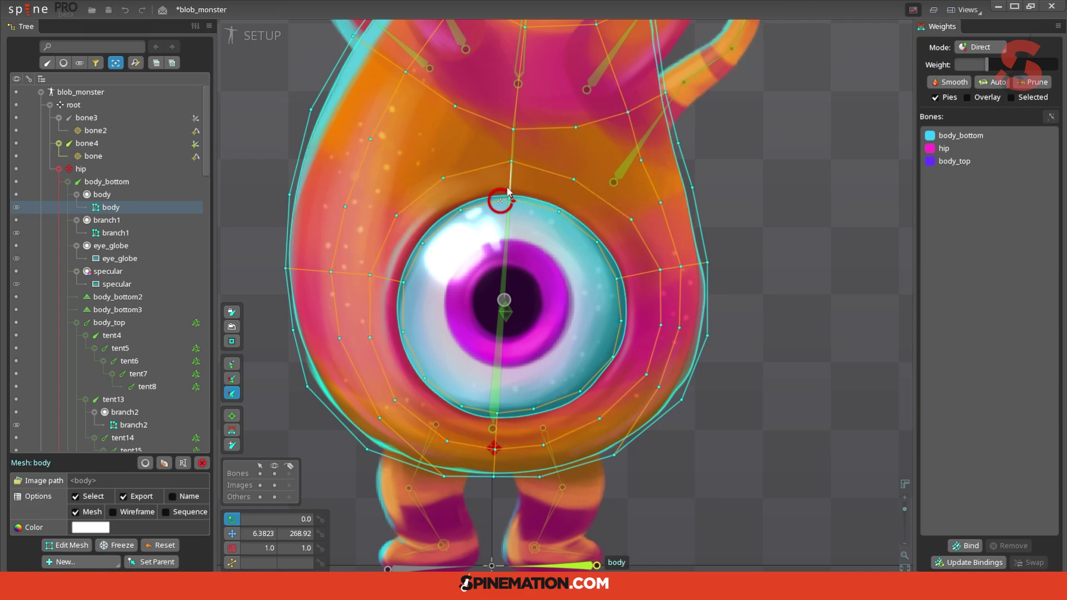
left_click(511, 162)
key("v")
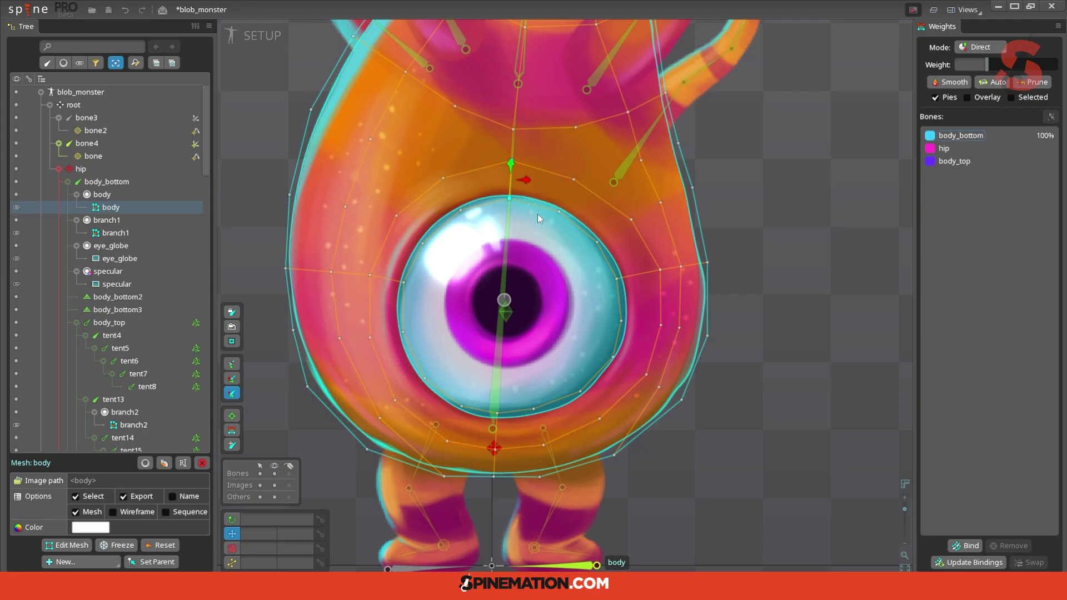
left_click(409, 301)
left_click_drag(507, 174, 501, 272)
left_click_drag(459, 215, 461, 297)
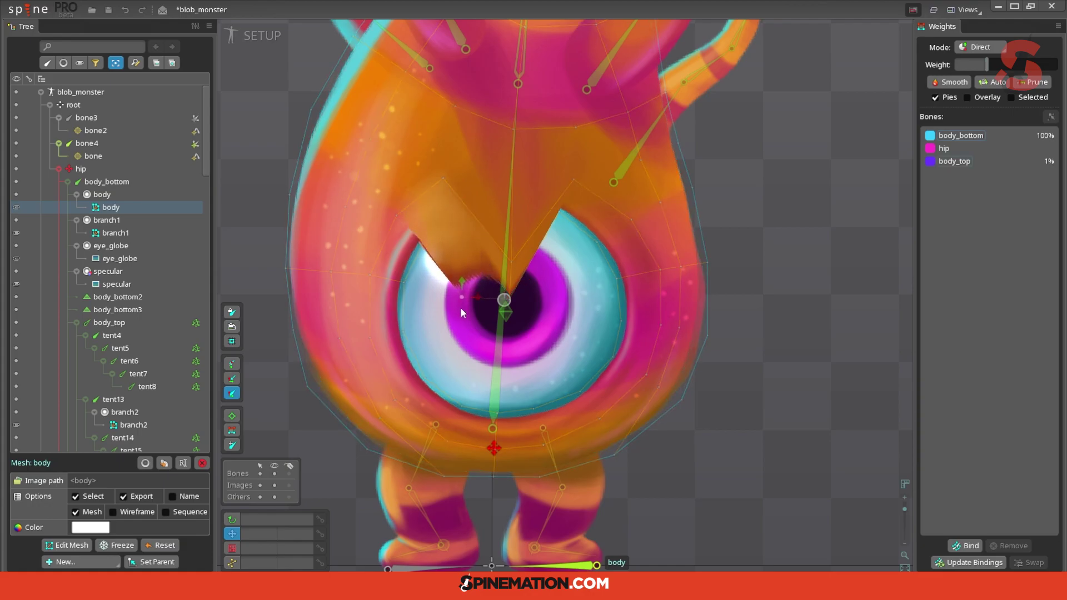
left_click_drag(424, 259, 426, 294)
left_click_drag(561, 214, 563, 312)
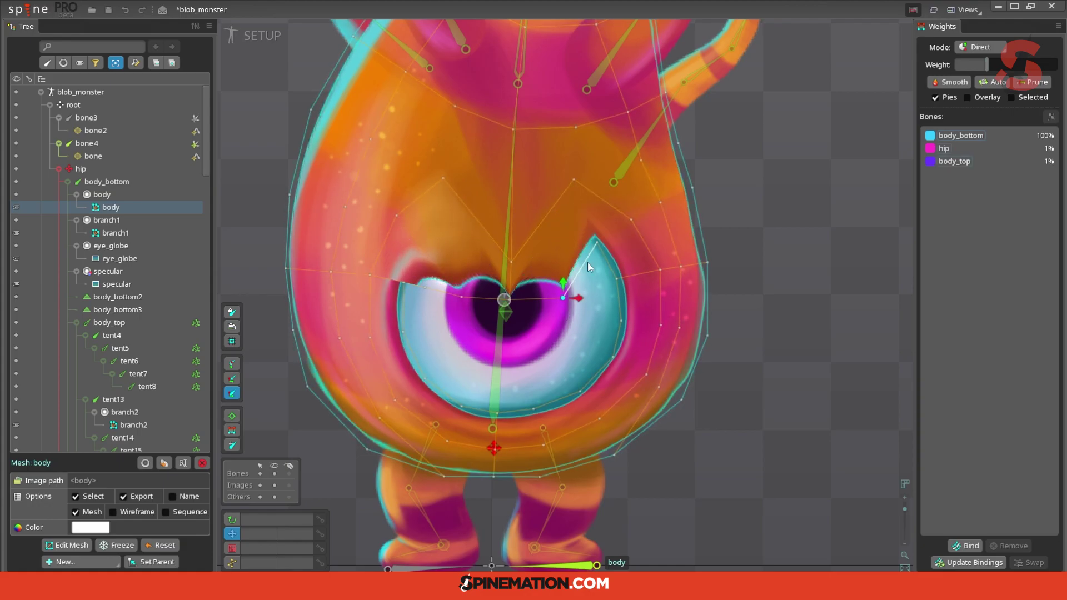
left_click_drag(598, 246, 596, 296)
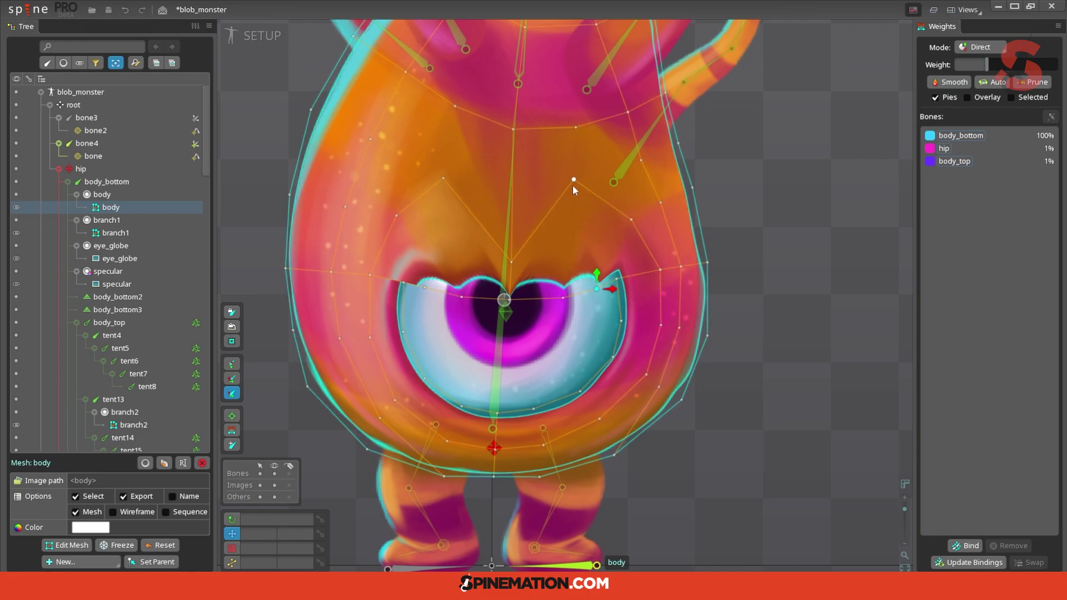
Try to lower the vertices of the second edge loop above the eye so they follow the closed lid.
left_click_drag(573, 181, 584, 253)
left_click_drag(443, 180, 391, 257)
left_click_drag(627, 226, 632, 261)
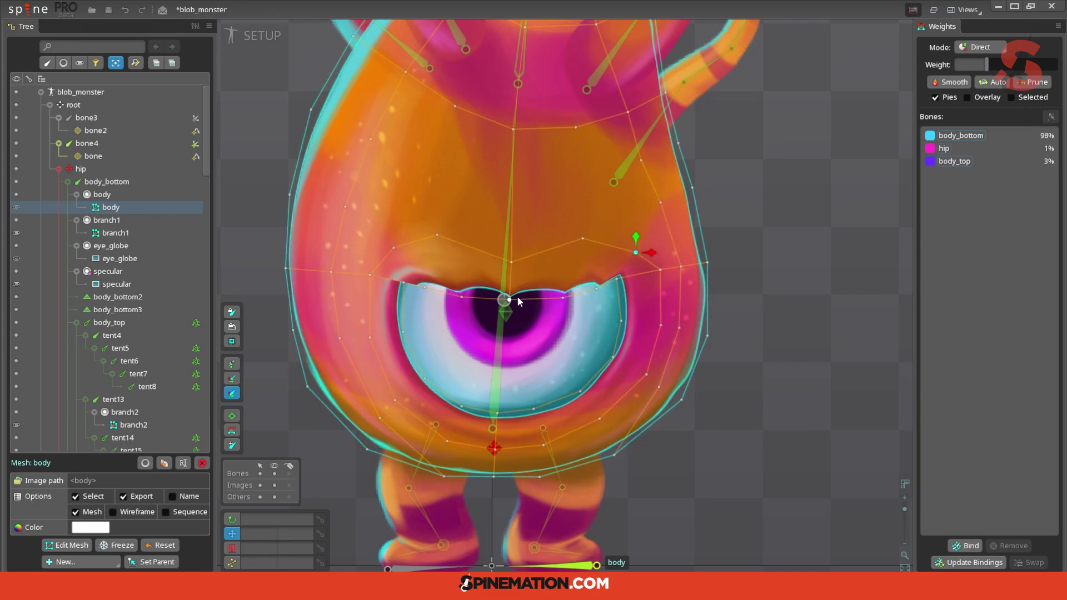
Undo all the vertex moves around the eye hole.
key("ctrl+z")
key("ctrl+z")
key("ctrl+z")
key("ctrl+z")
key("ctrl+z")
key("ctrl+z")
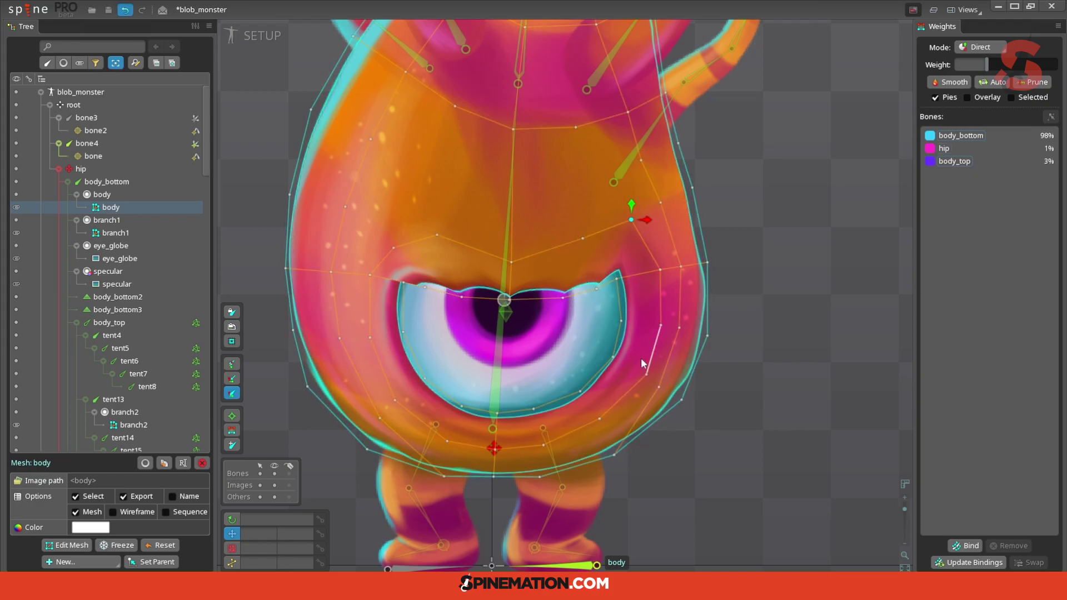
key("ctrl+z")
key("ctrl+z")
key("ctrl+z")
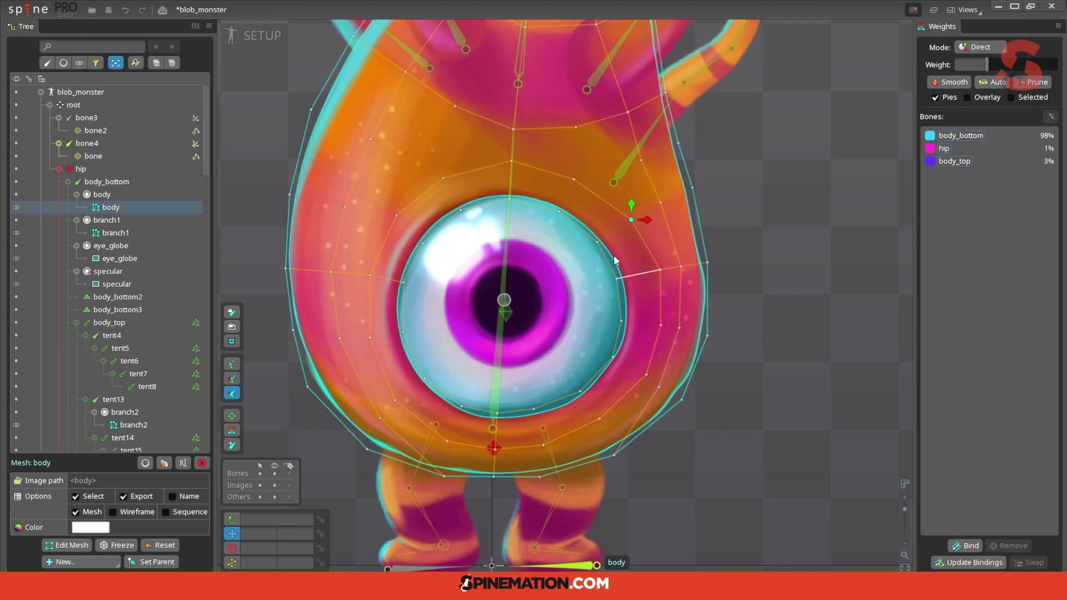
Inspect the vertices of the two edge loops above the eye and the body_bottom3 bone at its centre.
scroll(744, 312, "down", 3)
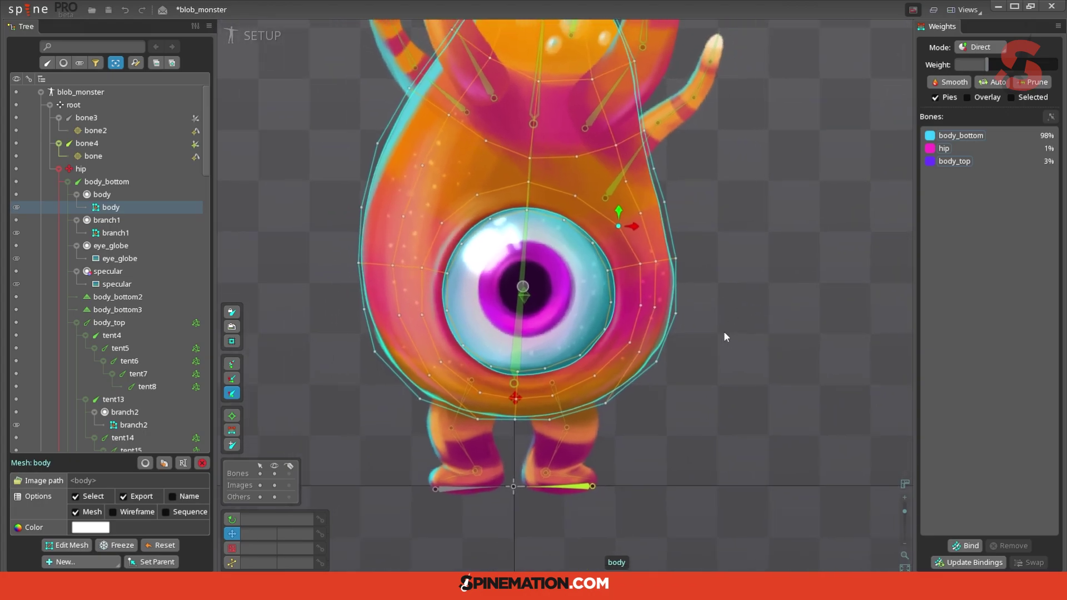
left_click(548, 214)
left_click(515, 187, "ctrl")
left_click(582, 191, "ctrl")
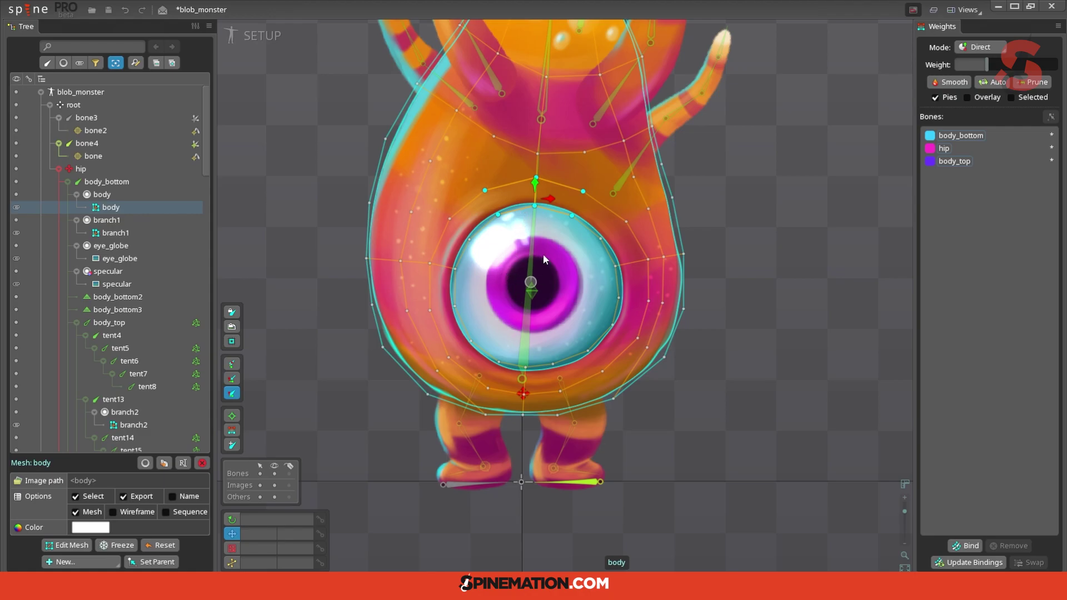
left_click(535, 296)
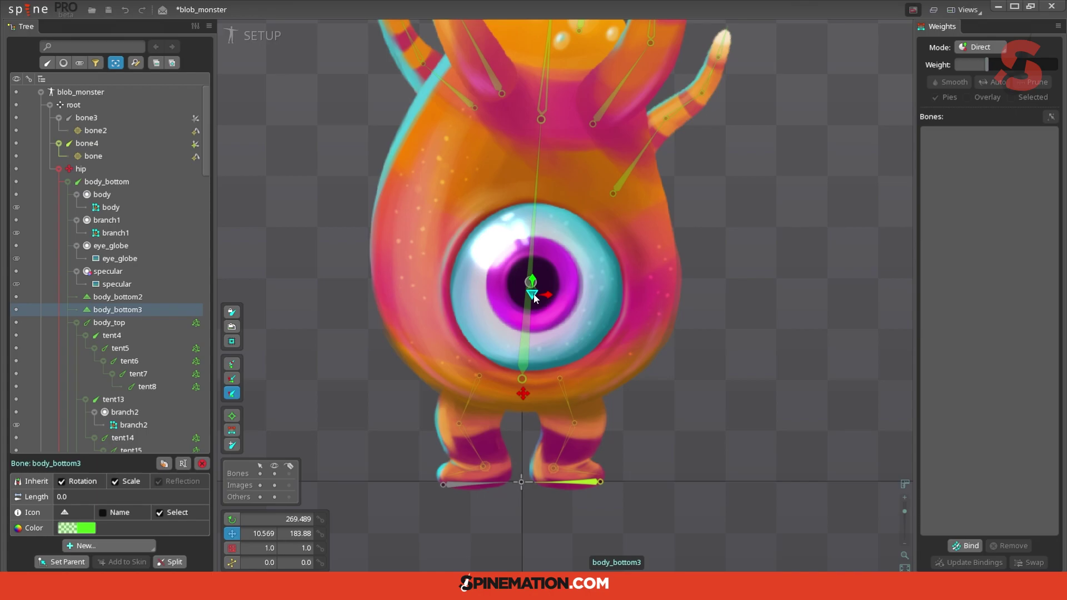
left_click_drag(716, 326, 701, 293)
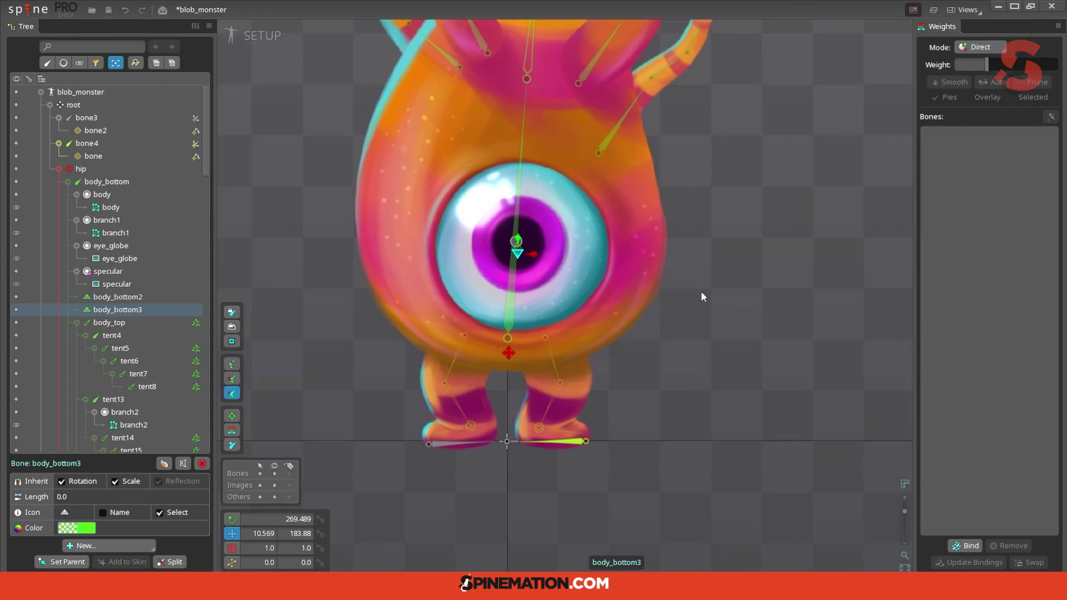
scroll(702, 291, "down", 3)
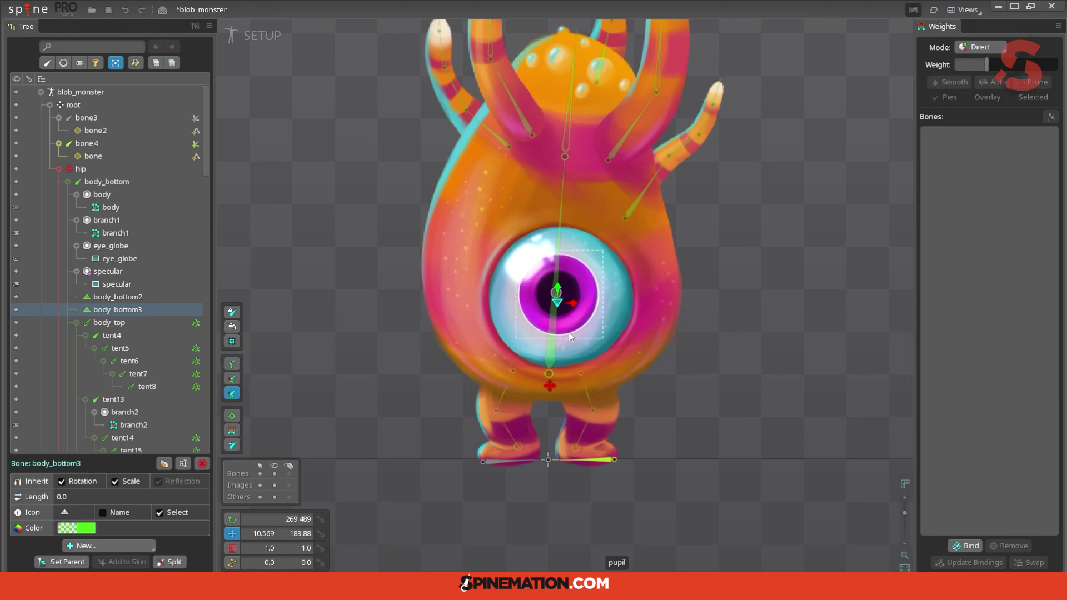
Add the lower_lid and upper_lid images to the root bone, placing them over the lower and upper halves of the eye.
left_click(548, 460)
mouse_move(203, 160)
left_mouse_down()
mouse_move(214, 265)
mouse_move(203, 404)
left_mouse_up()
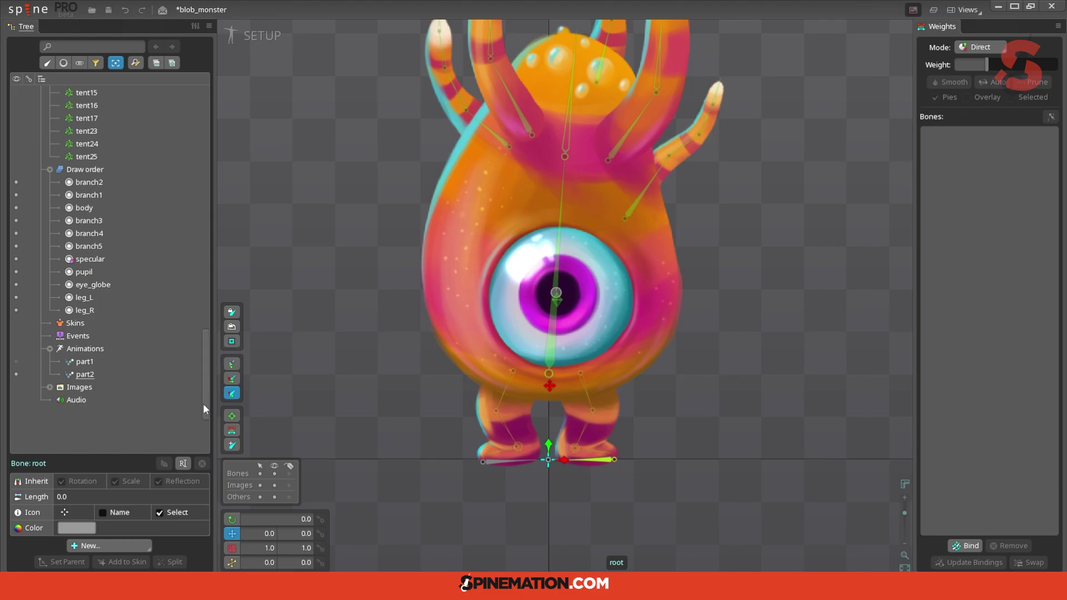
left_click(50, 387)
scroll(115, 364, "down", 3)
scroll(115, 365, "down", 4)
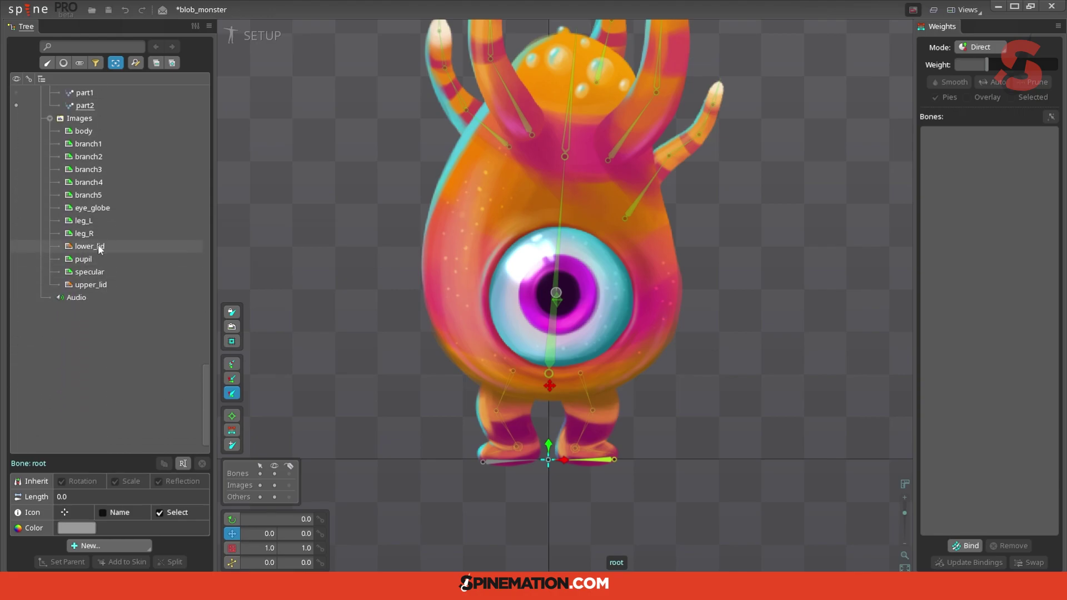
left_click_drag(93, 253, 557, 343)
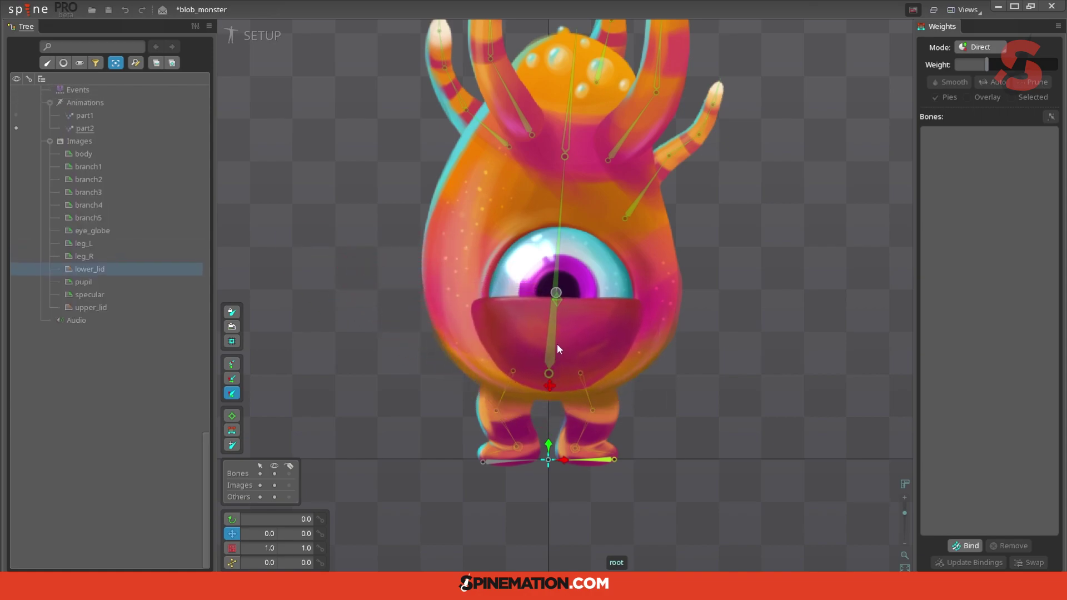
left_click_drag(98, 348, 561, 261)
Filter the tree to slots and move upper_lid and lower_lid together in the draw order to between branch5 and specular.
scroll(142, 226, "up", 7)
scroll(142, 226, "up", 10)
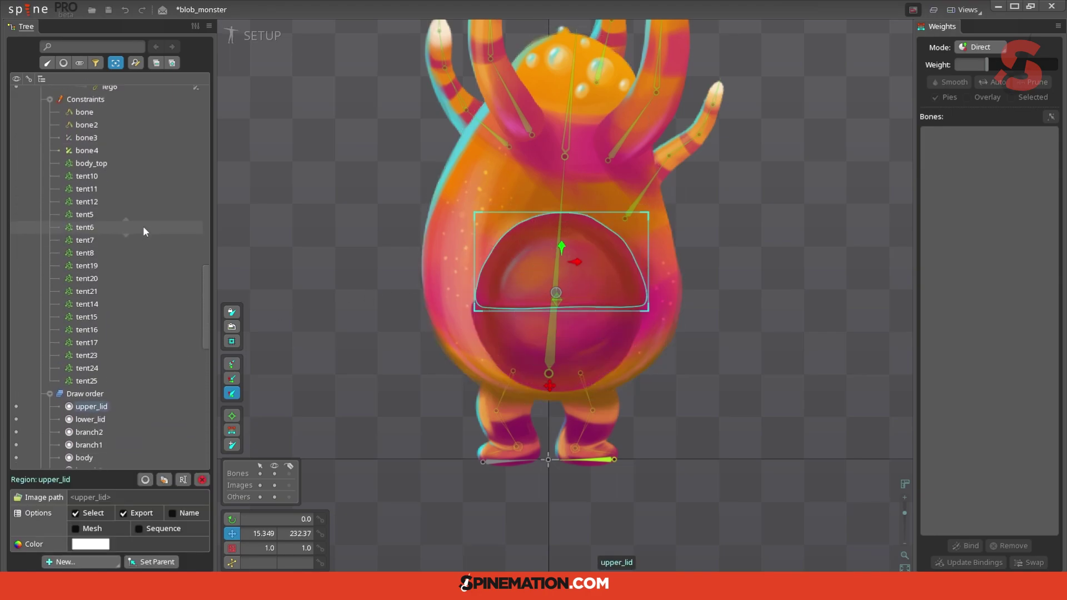
scroll(142, 225, "up", 5)
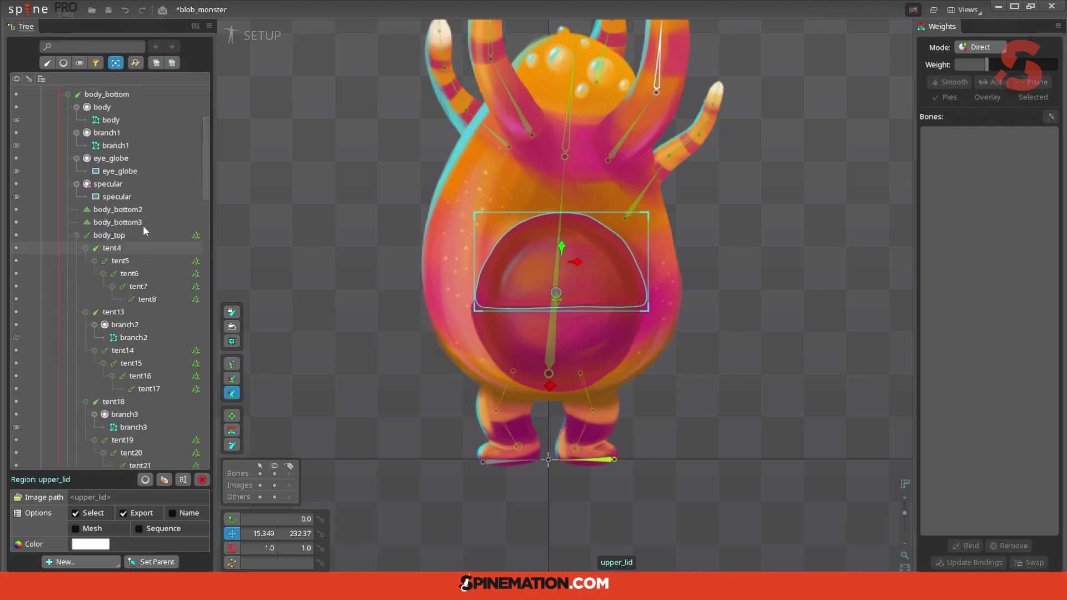
left_click(63, 62)
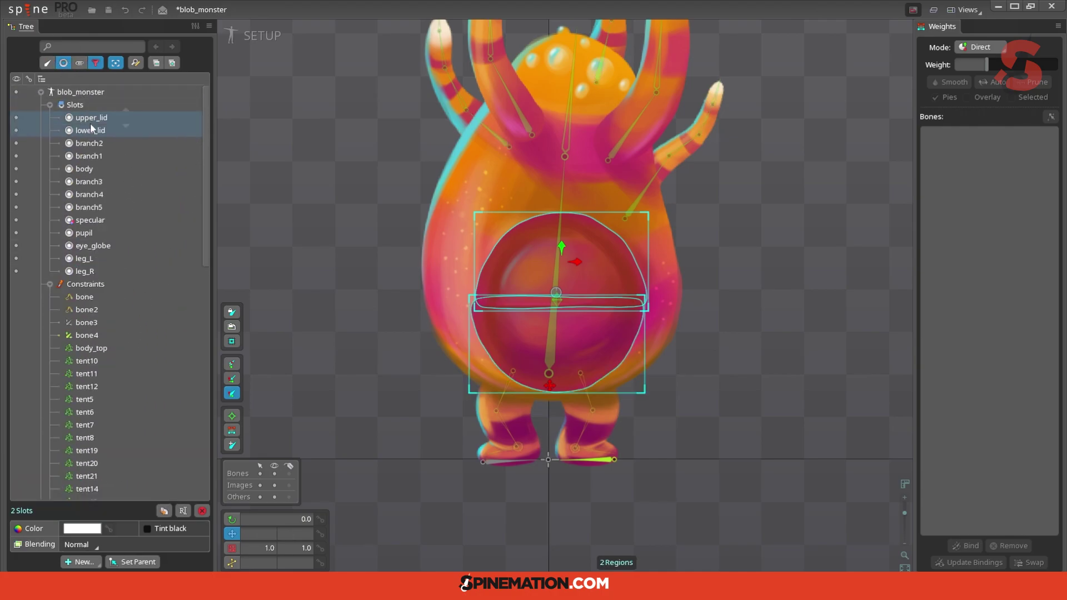
left_click_drag(92, 129, 112, 173)
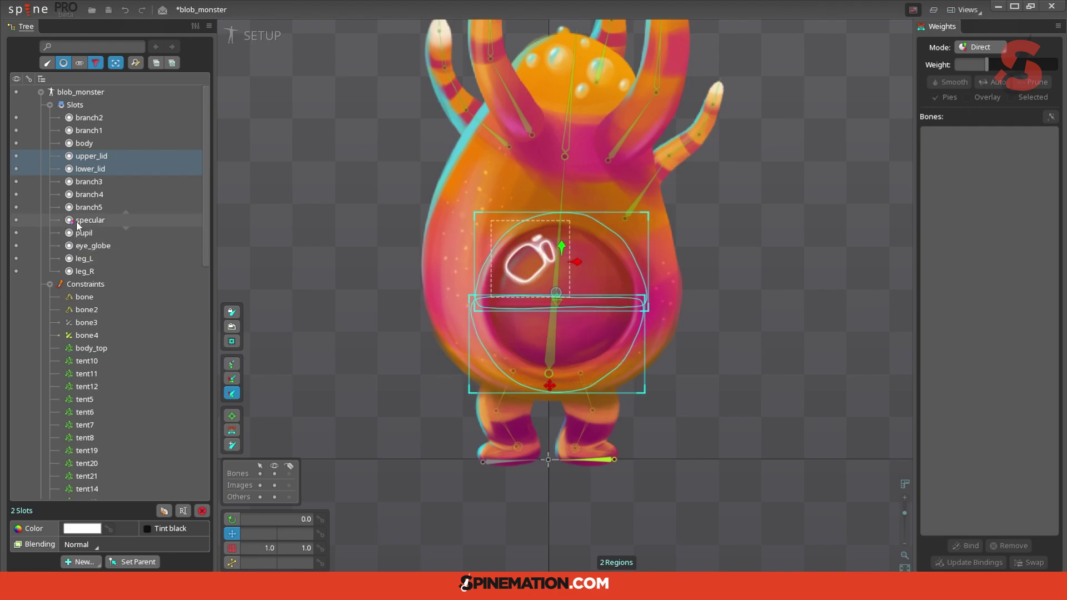
left_click_drag(111, 172, 103, 217)
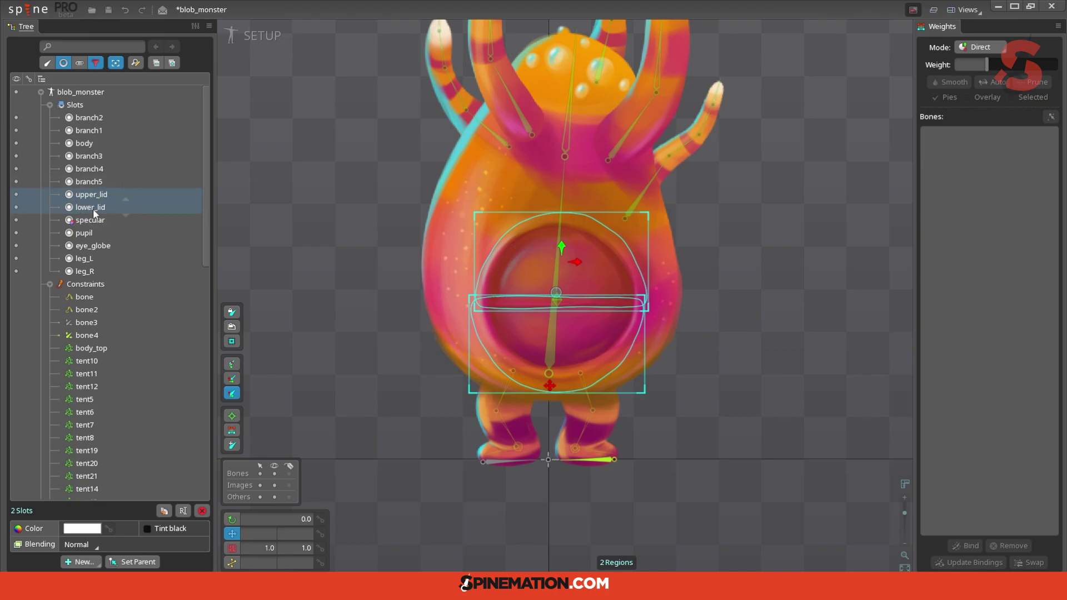
left_click(86, 245, "shift")
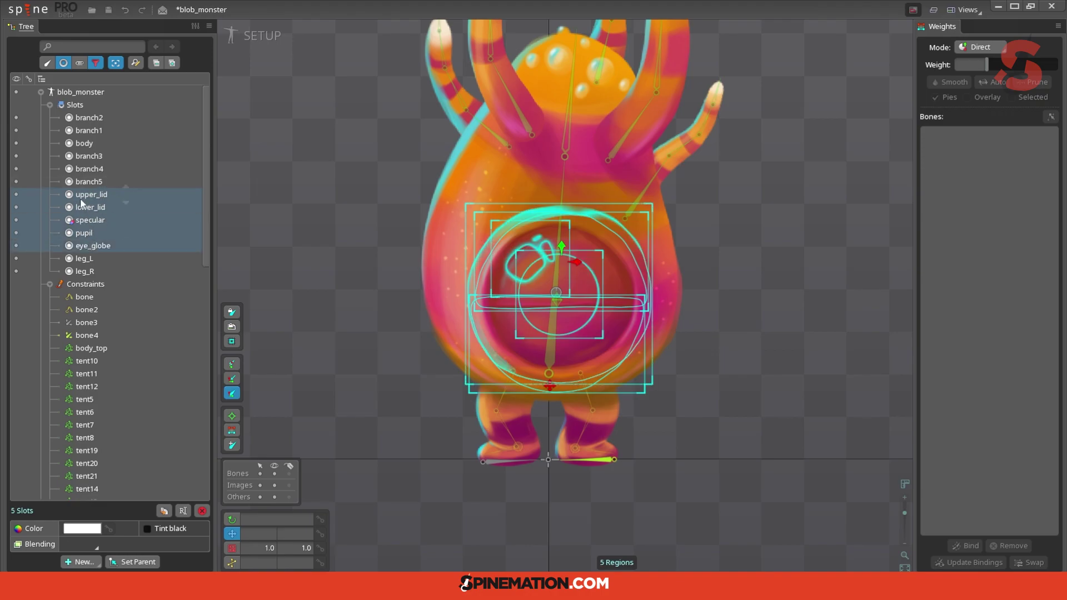
left_click(92, 182)
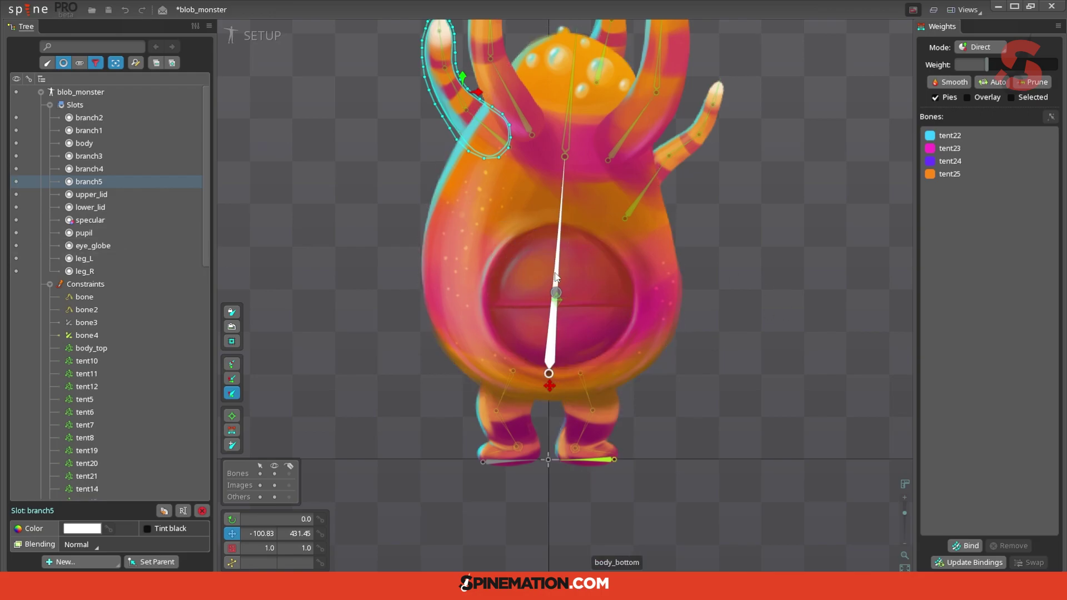
Rotate the upper_lid and lower_lid images together slightly clockwise, to about 357.4 degrees.
left_click(613, 284)
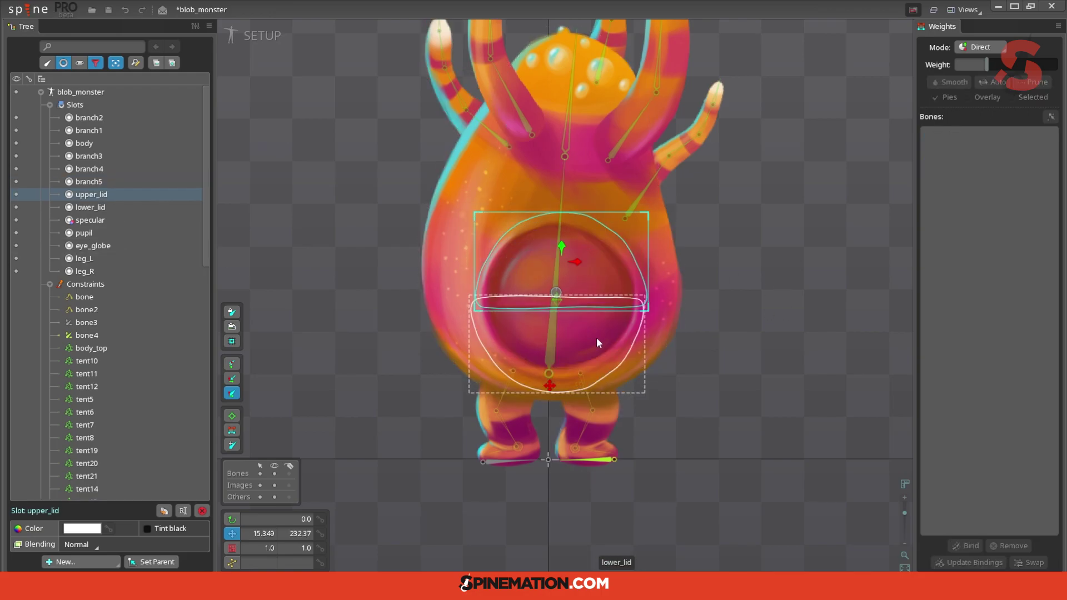
left_click(596, 338, "ctrl")
key("c")
left_click_drag(772, 296, 772, 307)
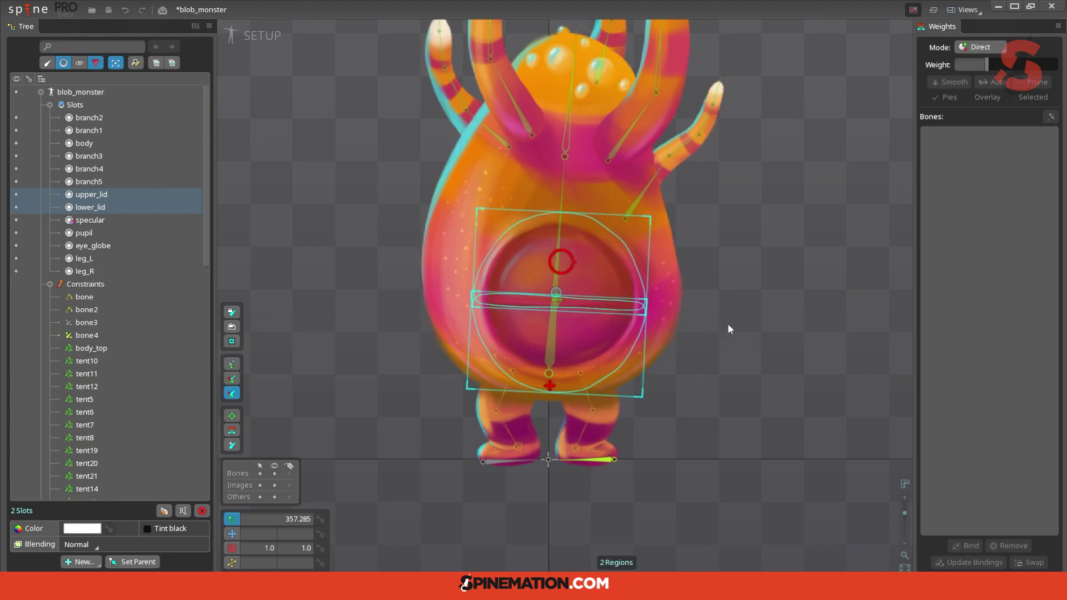
left_click_drag(761, 320, 761, 320)
scroll(724, 335, "up", 3)
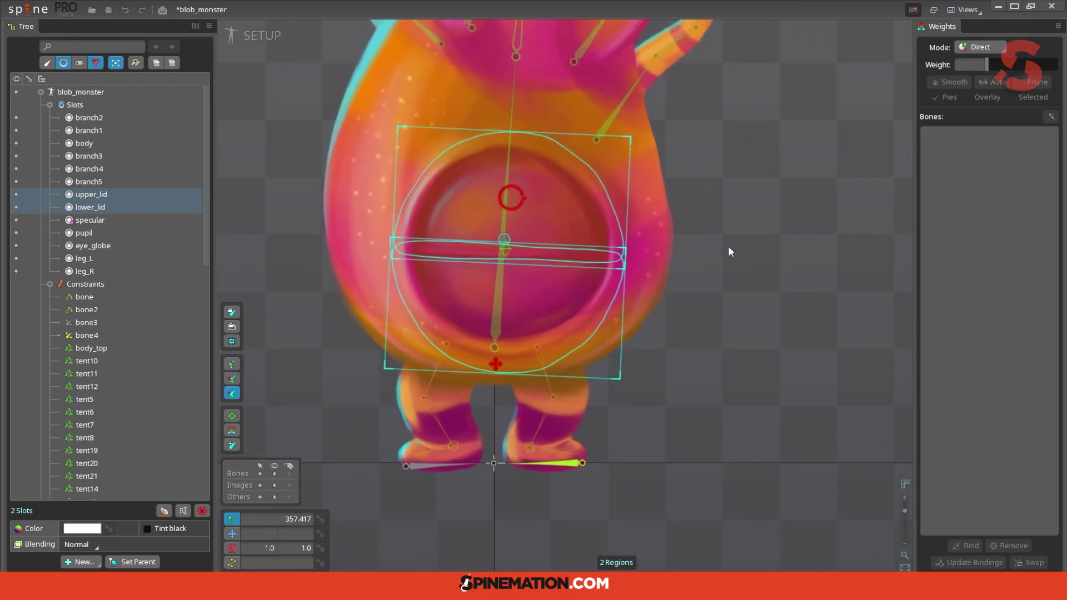
Parent the upper_lid and lower_lid slots to the body_bottom bone, and briefly test the bone's rotation.
left_click(564, 353)
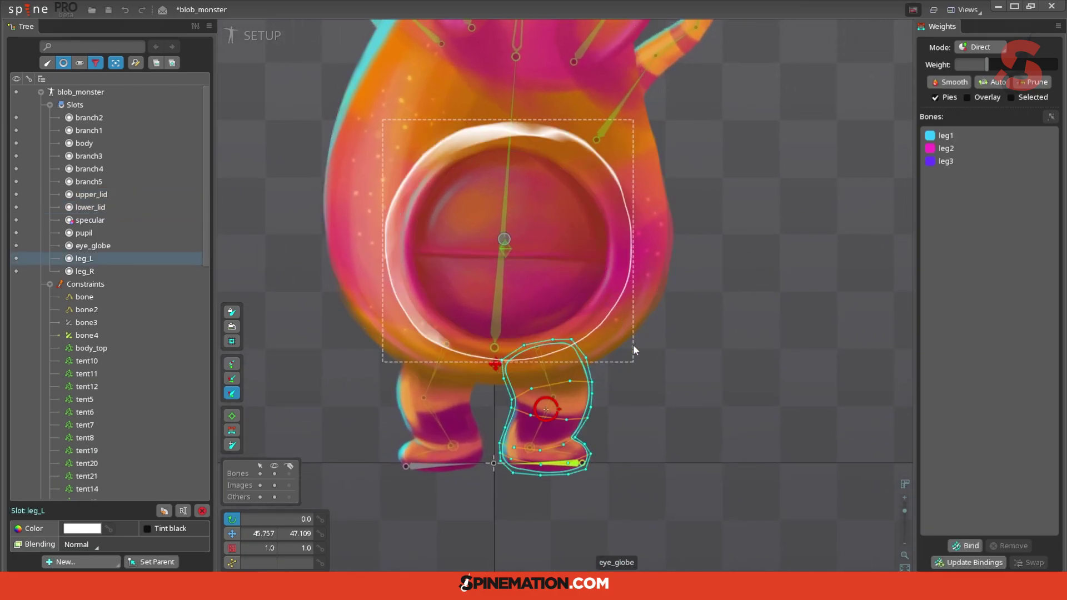
left_click(554, 230)
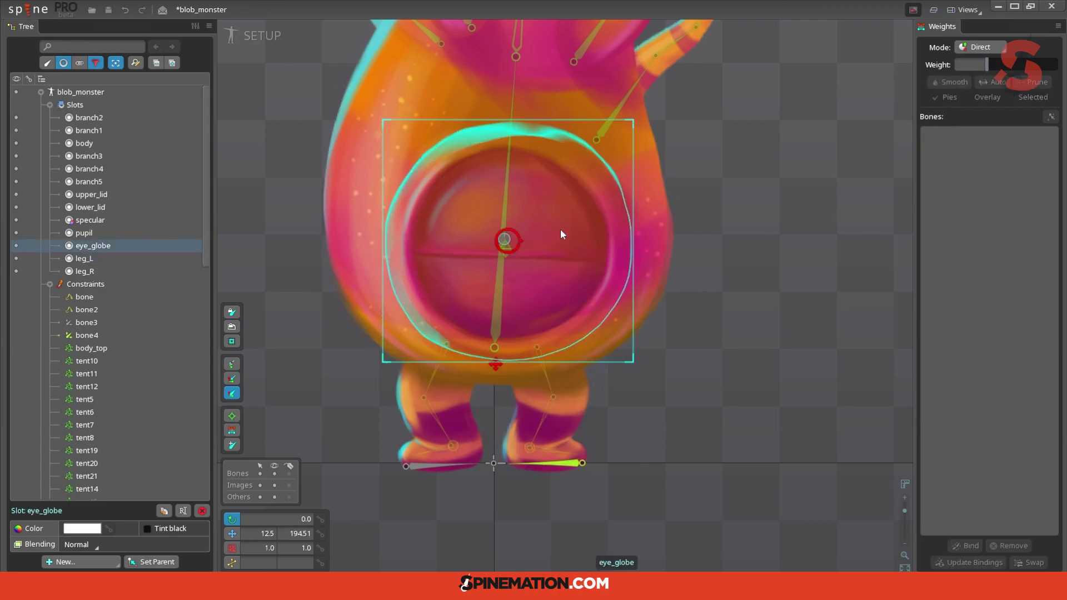
left_click(91, 208)
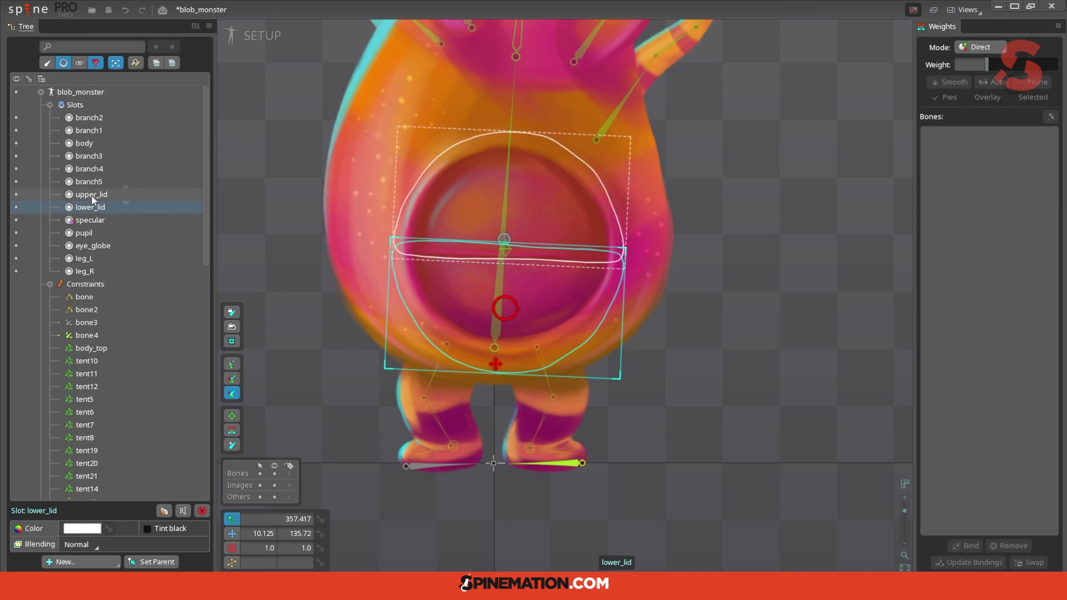
left_click(92, 195, "ctrl")
key("p")
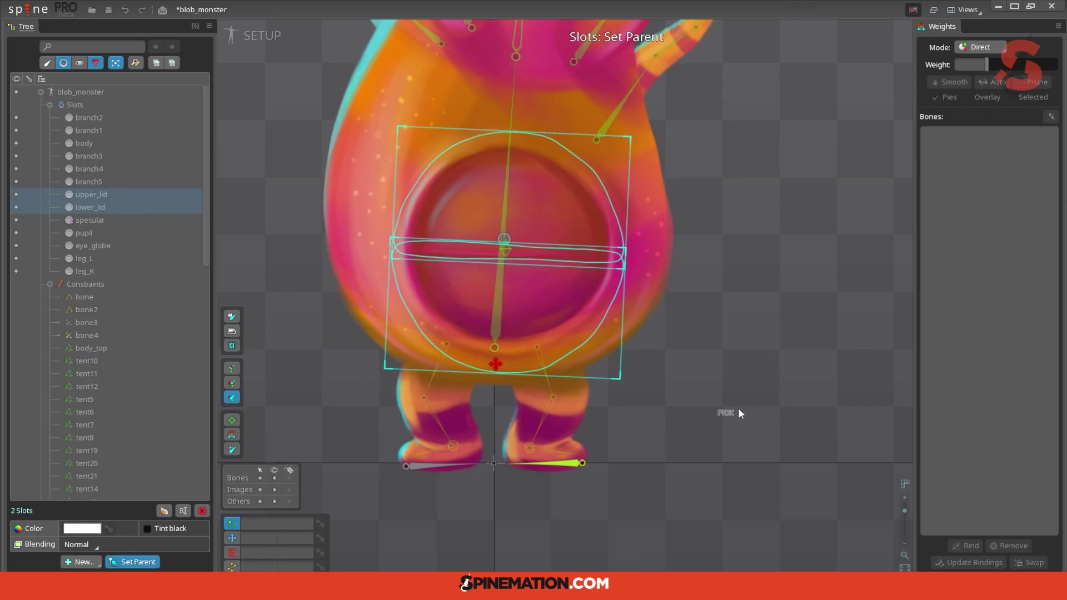
left_click(498, 300)
mouse_move(717, 346)
left_mouse_down()
mouse_move(722, 223)
mouse_move(716, 298)
mouse_move(728, 347)
left_mouse_up()
key("ctrl+z")
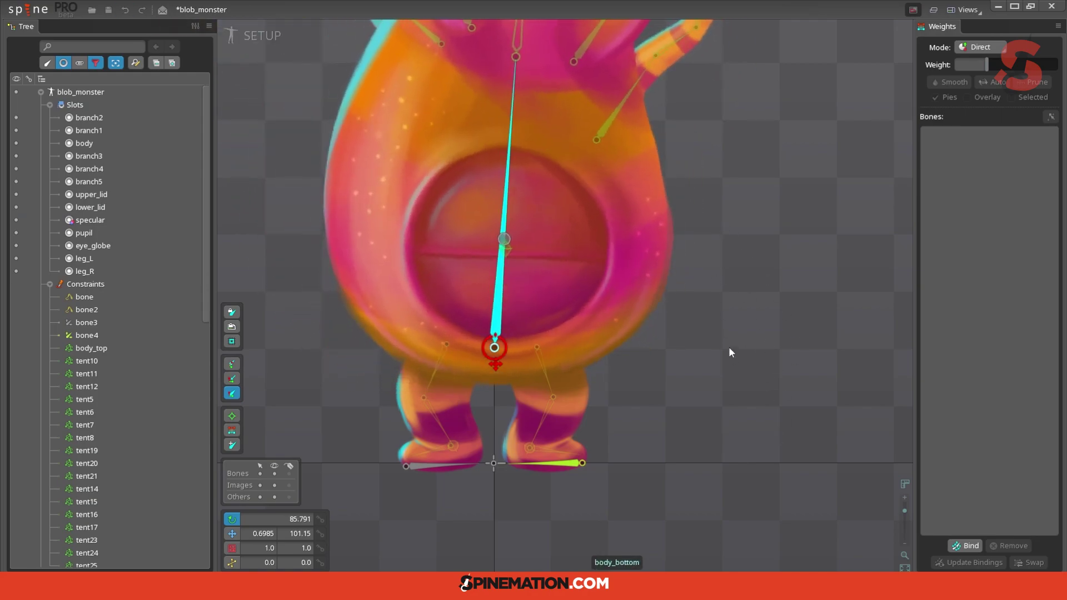
Start editing the upper_lid mesh and trace its outline around the painted lid shape.
left_click(539, 220)
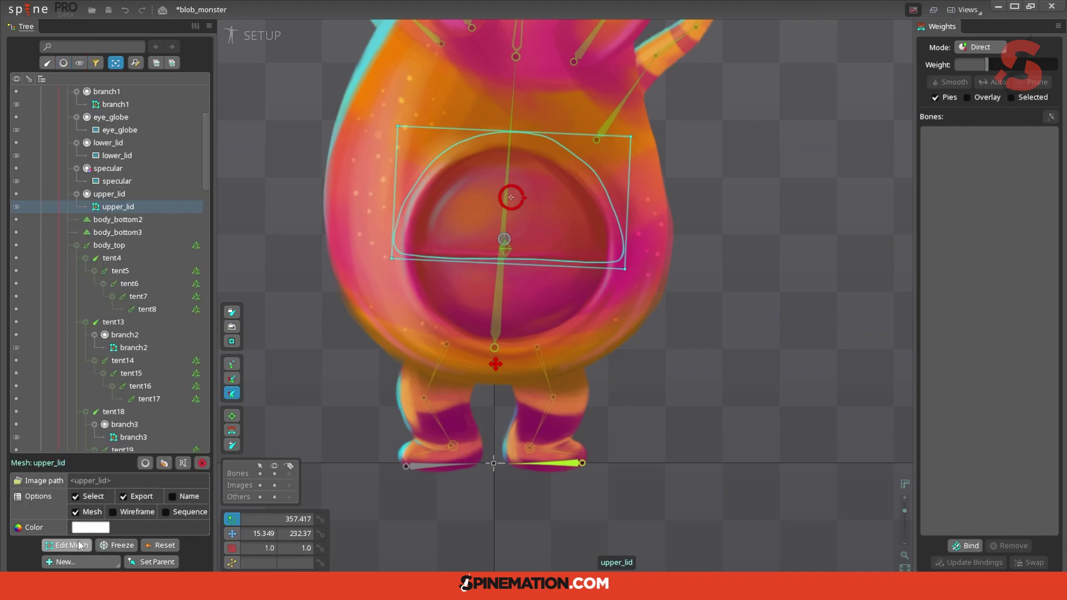
left_click(72, 545)
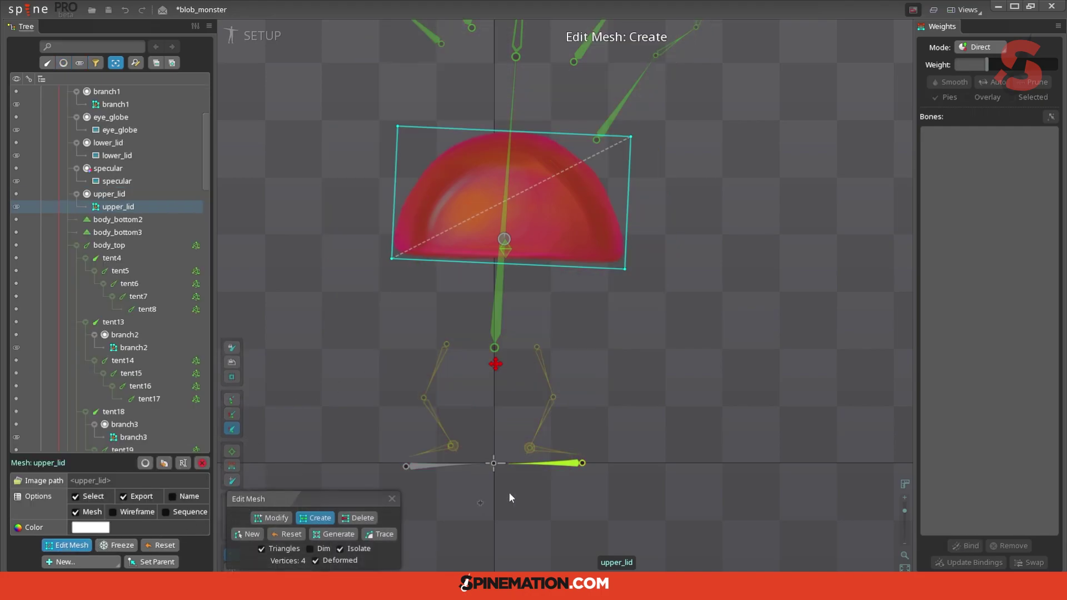
left_click(375, 534)
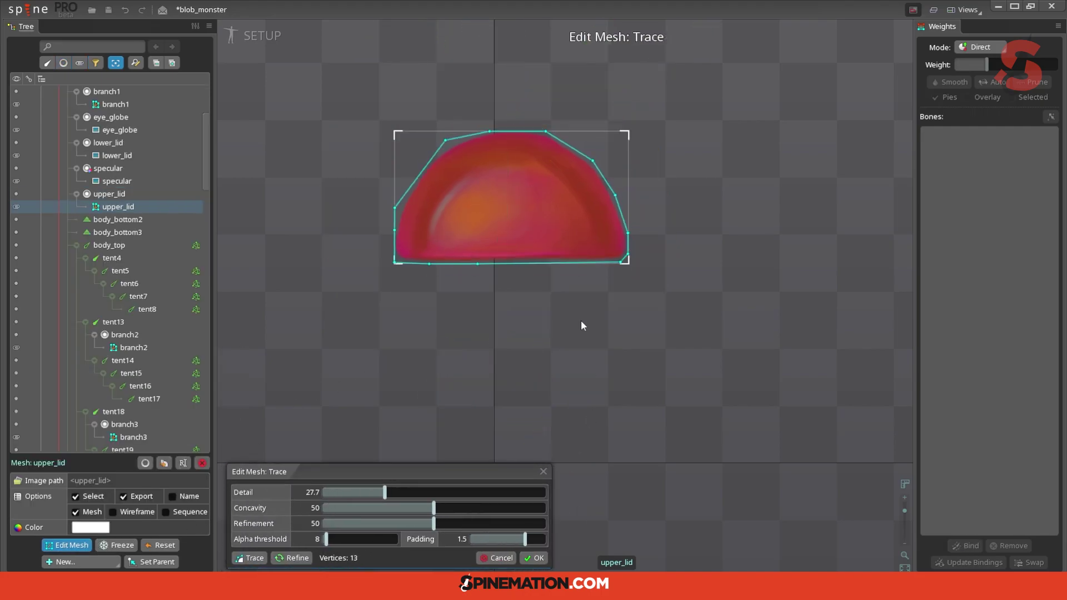
left_click(534, 558)
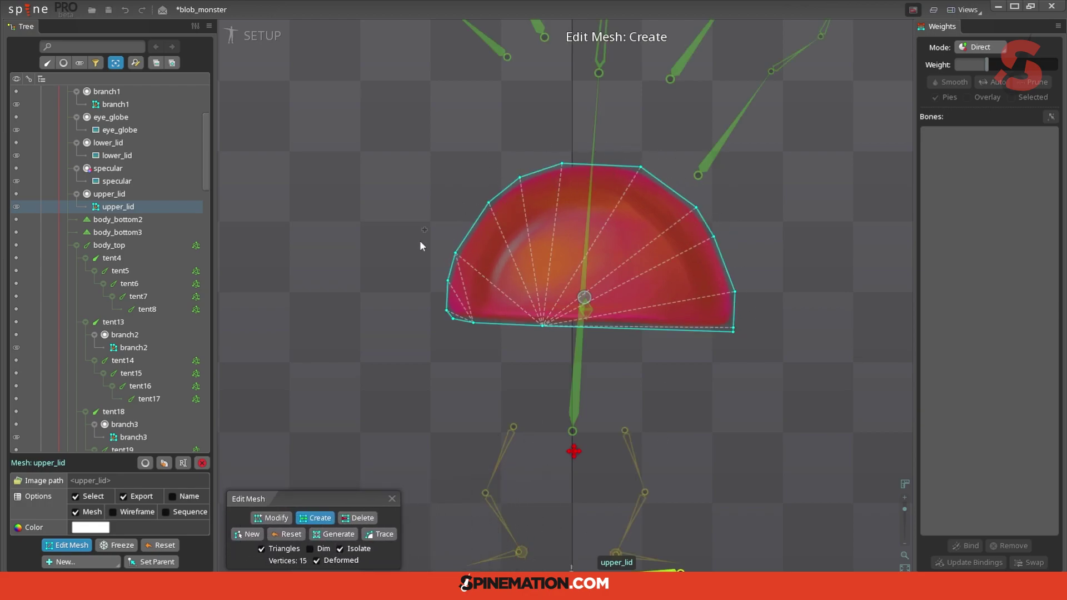
Add vertices along the straight lower edge of the upper_lid mesh between the existing ones and the right corner.
left_click(505, 326)
left_click(578, 328)
left_click(616, 329)
left_click(655, 331)
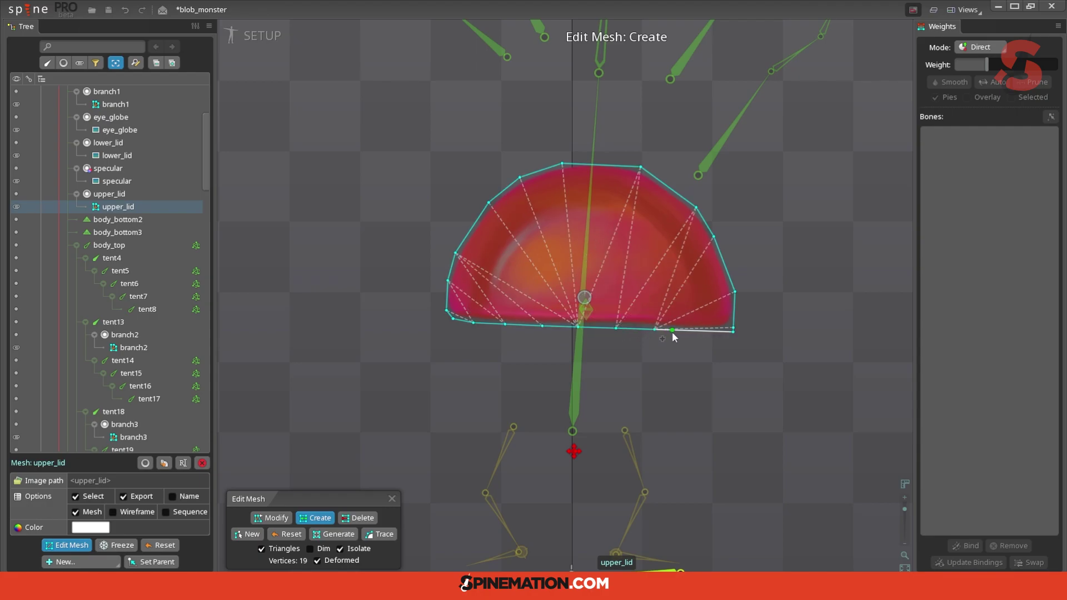
left_click(683, 332)
left_click(716, 333)
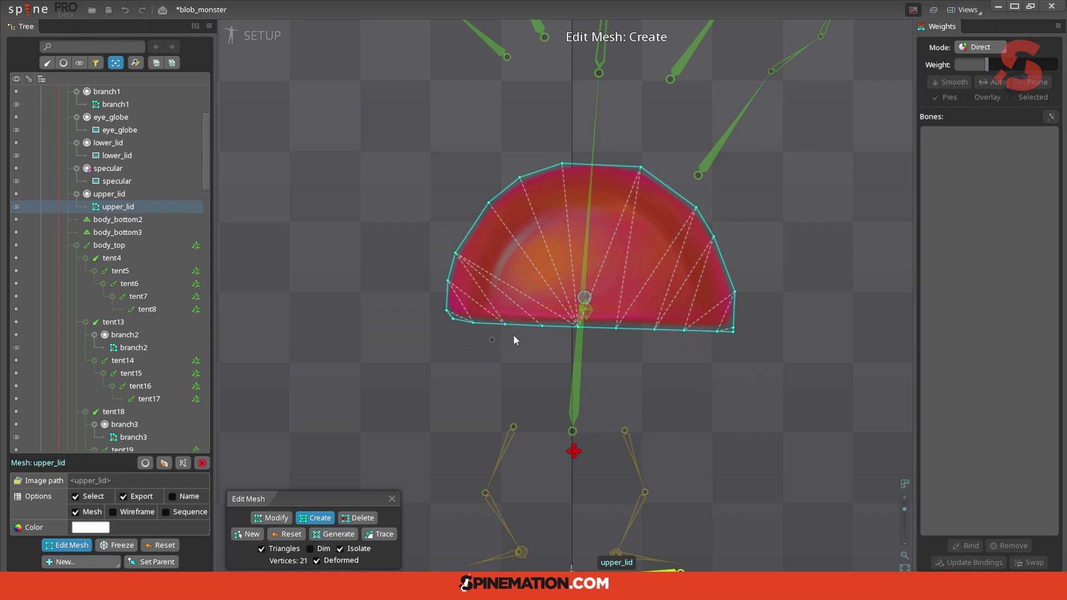
Add a vertex at the top of the upper_lid arch and shift the arch vertices so the outline follows the curve.
scroll(523, 333, "up", 4)
left_click_drag(699, 362, 588, 368)
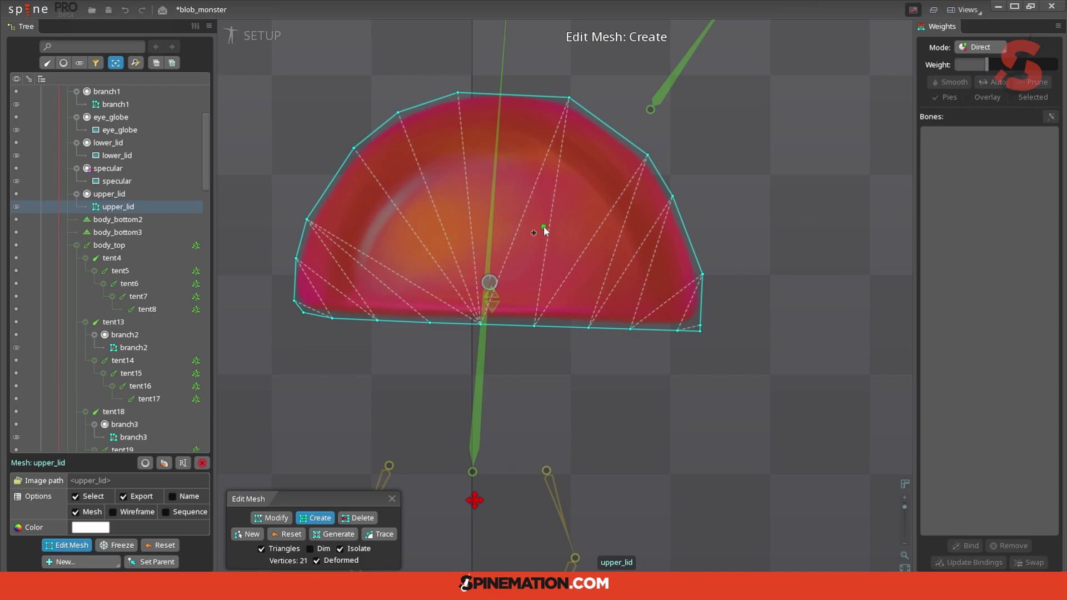
left_click(509, 96)
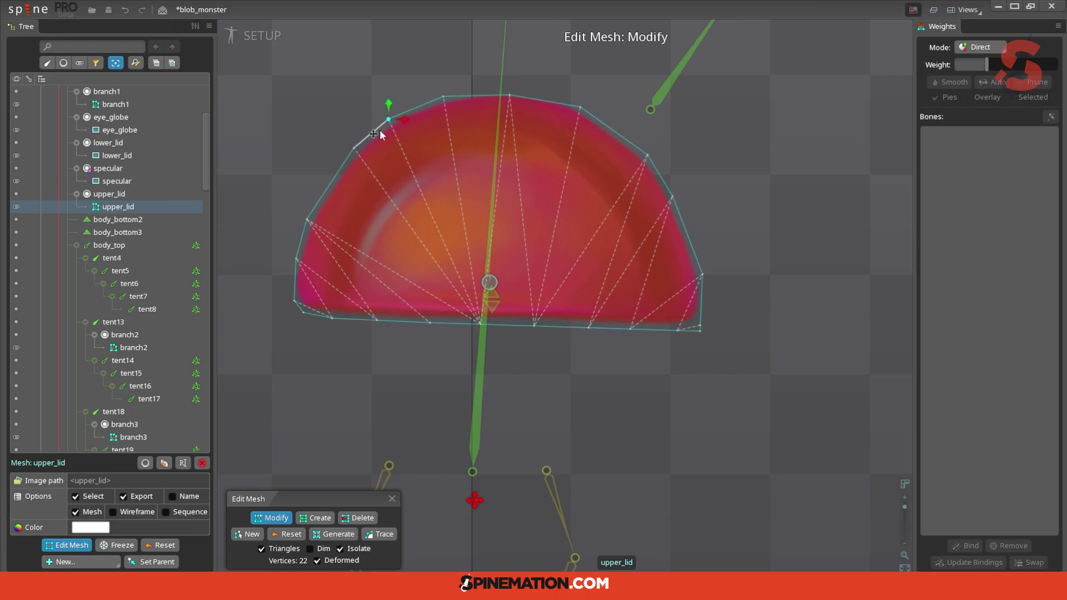
left_click_drag(354, 148, 342, 166)
left_click_drag(638, 150, 645, 160)
left_click_drag(580, 107, 595, 116)
left_click_drag(509, 95, 513, 95)
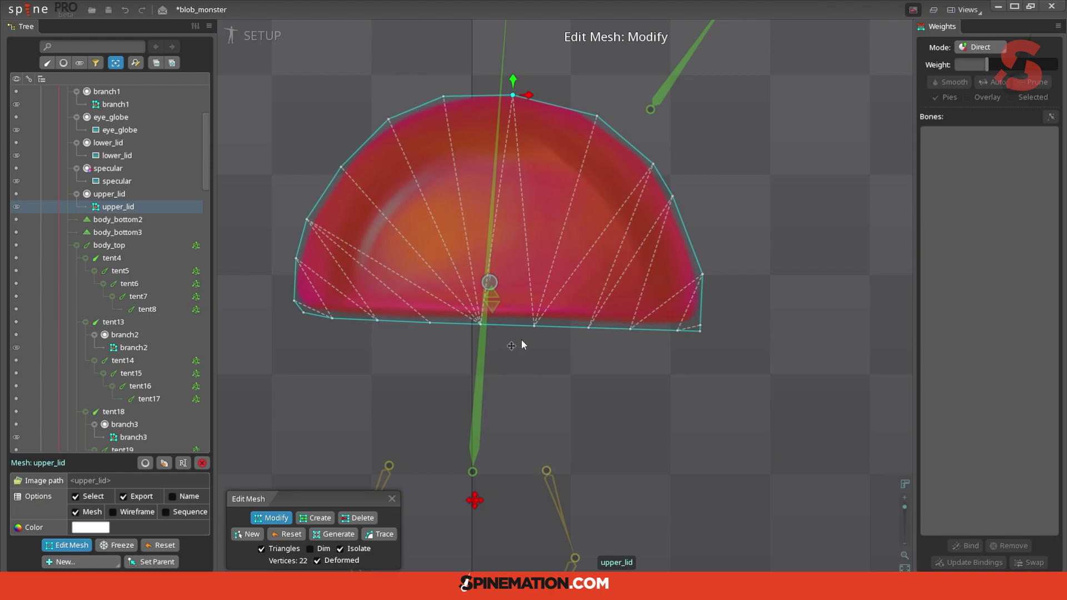
Delete one surplus vertex at each lower corner of the lid mesh and move the remaining left vertex into the corner.
left_click(353, 515)
left_click(700, 325)
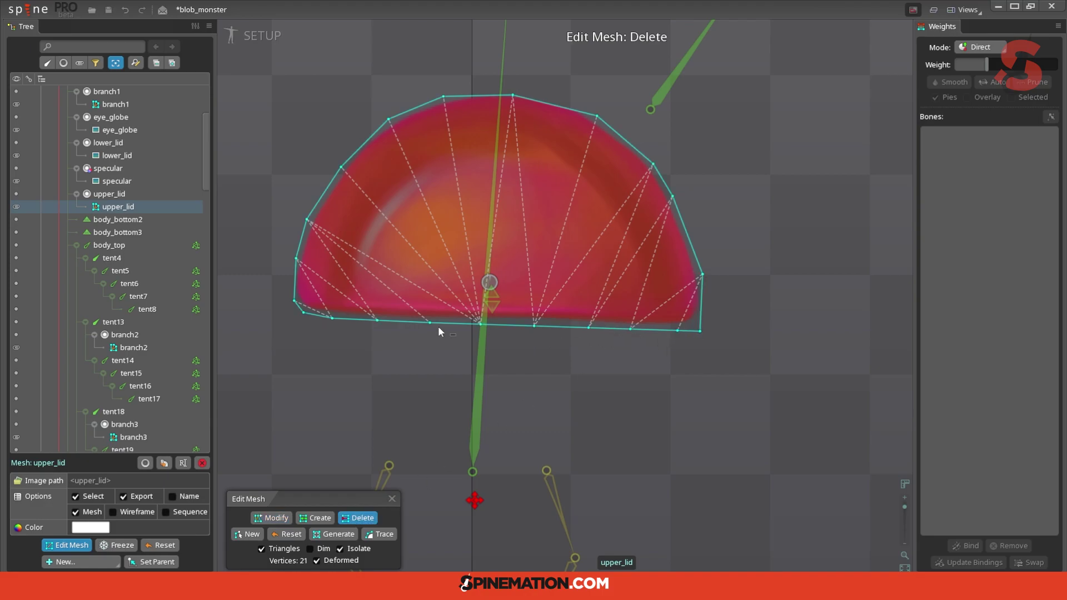
left_click(295, 301)
left_click(254, 517)
left_click_drag(303, 312, 294, 311)
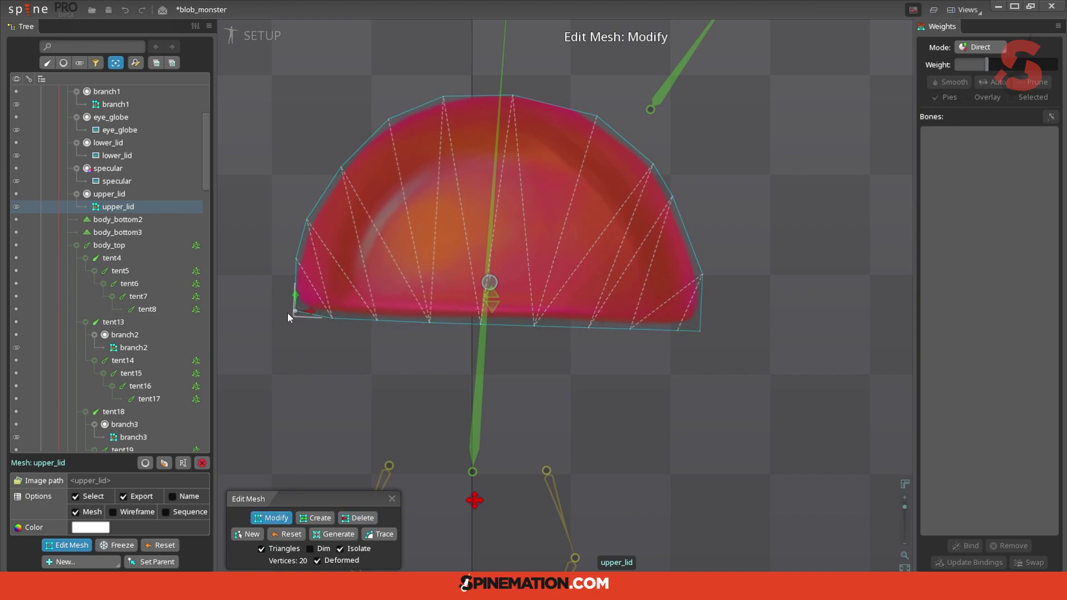
Space the upper_lid arch vertices more evenly, sliding those on the right side down along the curve and the top one rightward.
left_click_drag(296, 259, 296, 263)
left_click_drag(670, 204, 688, 240)
left_click_drag(653, 164, 666, 180)
left_click_drag(605, 115, 632, 135)
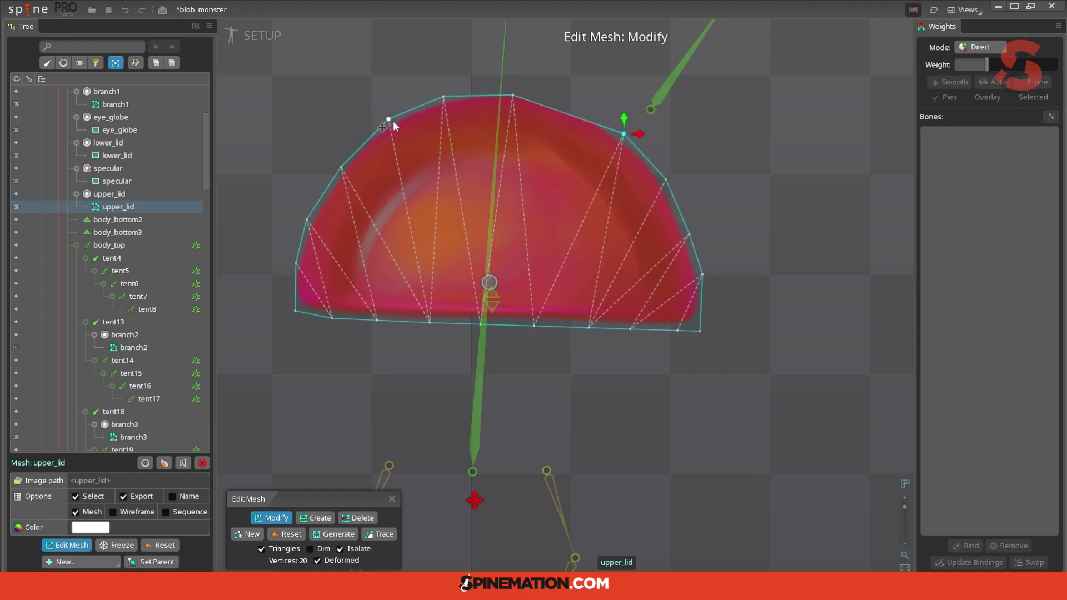
left_click_drag(515, 103, 560, 105)
Add a vertex at the apex of the upper_lid arch and adjust it onto the lid's curve.
left_click(315, 518)
left_click(498, 97)
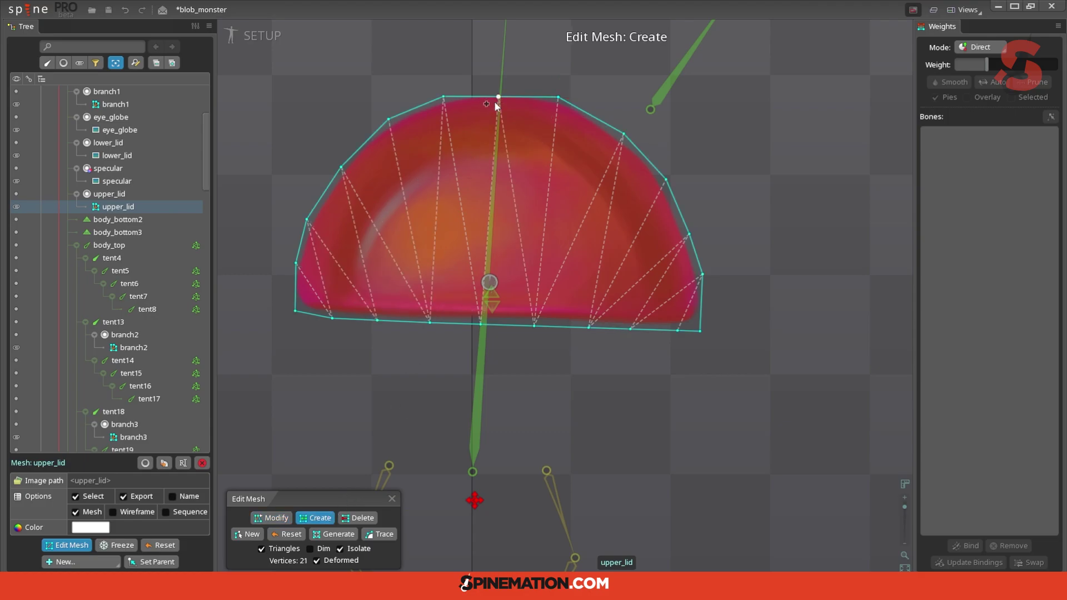
left_click(280, 519)
left_click(499, 96)
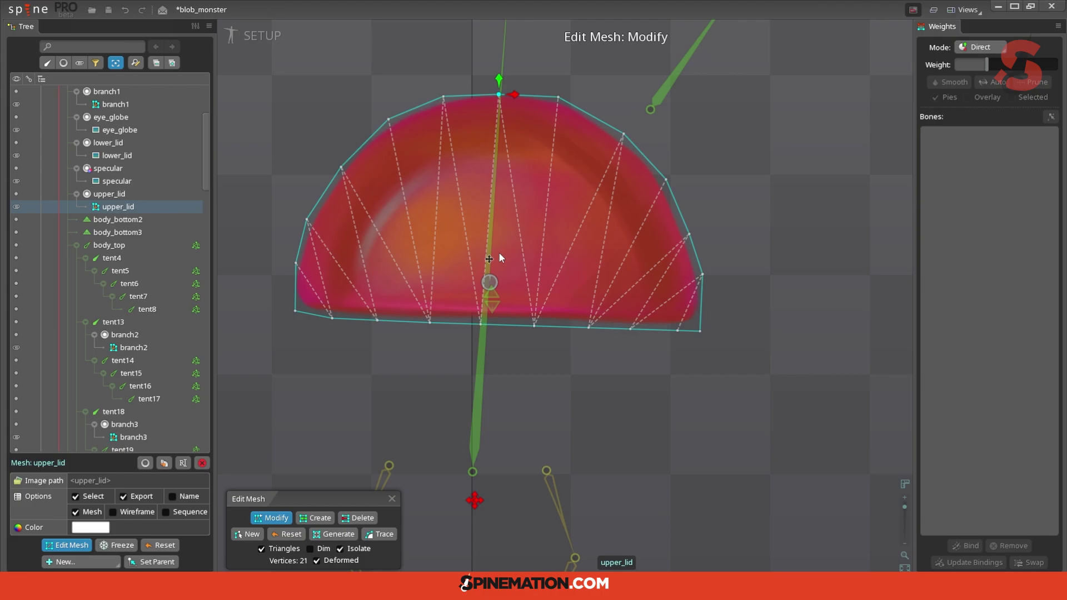
Move the outer lower-edge vertices of the upper_lid mesh closer to the left and right corners.
left_click_drag(295, 310, 295, 314)
left_click_drag(331, 319, 311, 318)
left_click(676, 331)
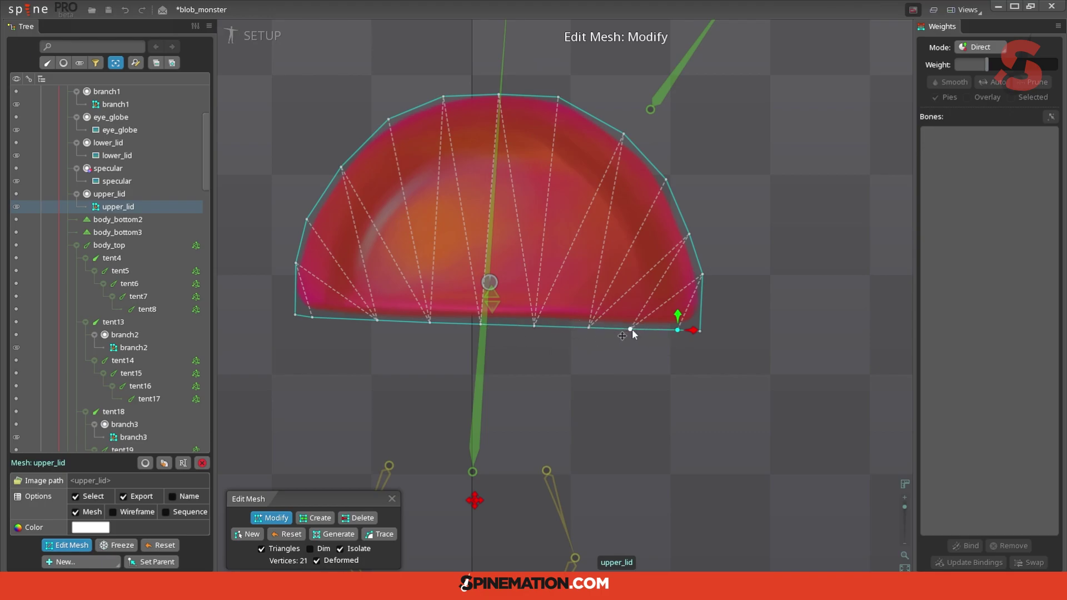
left_click_drag(631, 330, 654, 330)
left_click_drag(377, 323, 294, 319)
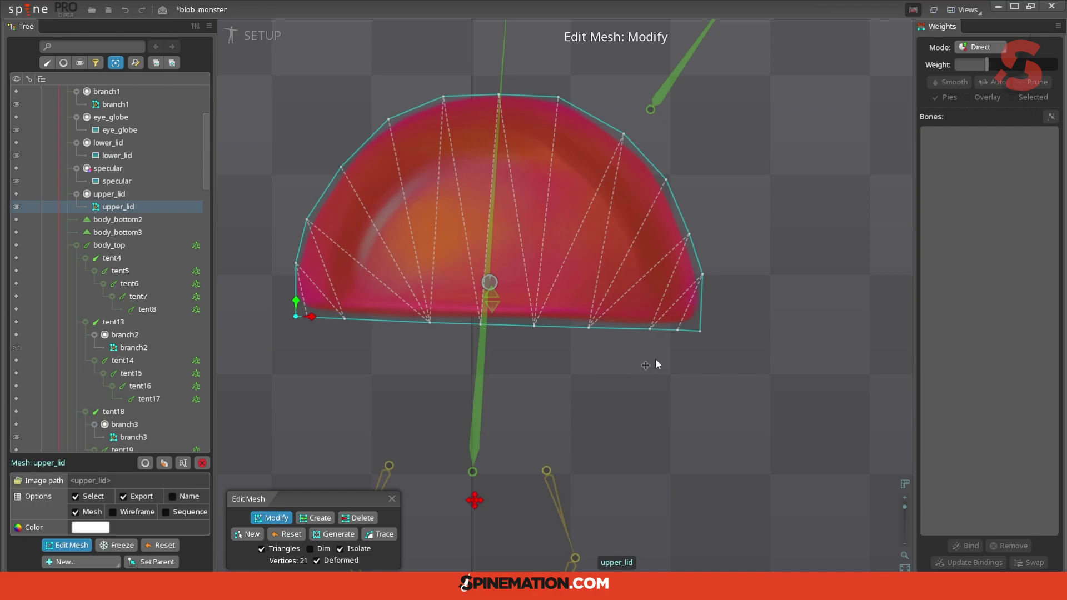
left_click_drag(650, 329, 666, 330)
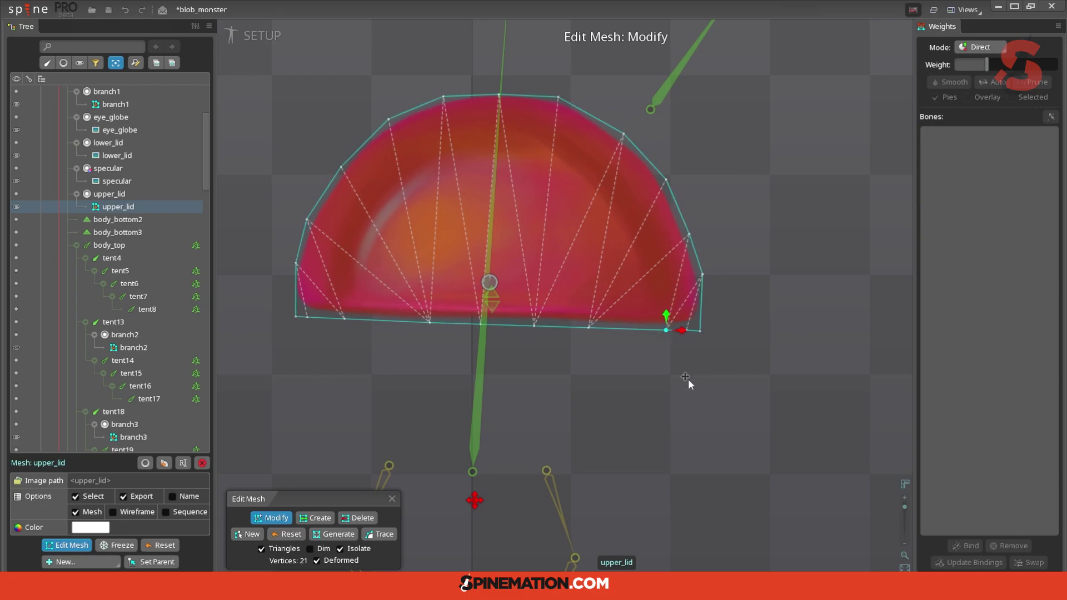
Adjust the lower-right corner vertex and spread the remaining lower-edge vertices outward, opening a gap in the middle.
left_click(699, 331)
left_click_drag(342, 319, 328, 319)
left_click_drag(424, 321, 361, 323)
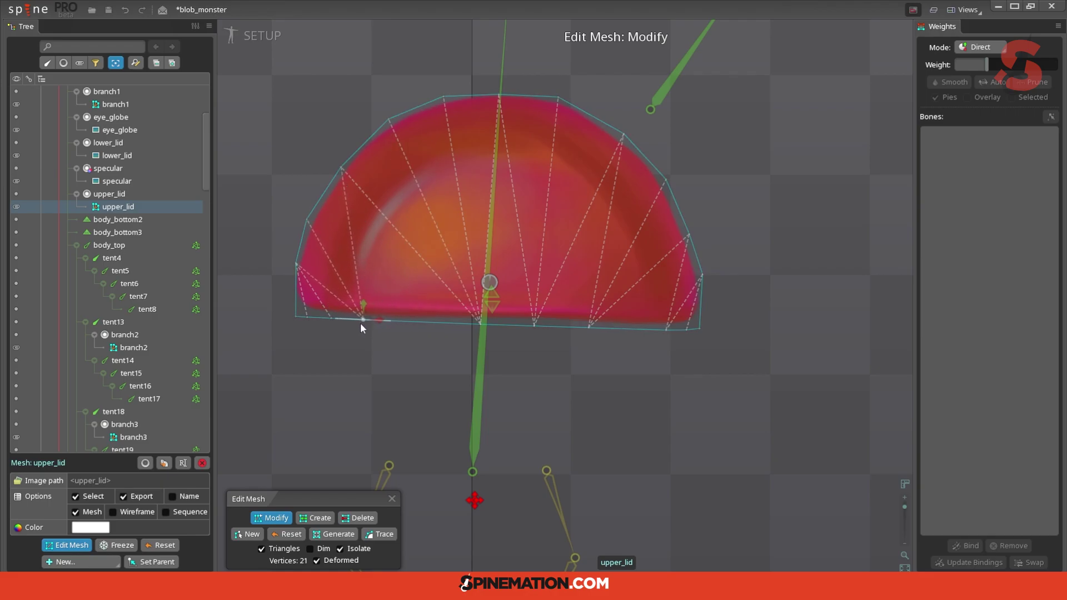
left_click_drag(591, 328, 633, 330)
left_click_drag(538, 328, 578, 329)
left_click_drag(483, 325, 409, 322)
Add two vertices in the middle gap of the lid's lower edge and finish editing the mesh.
left_click(309, 523)
left_click(462, 321)
left_click(525, 332)
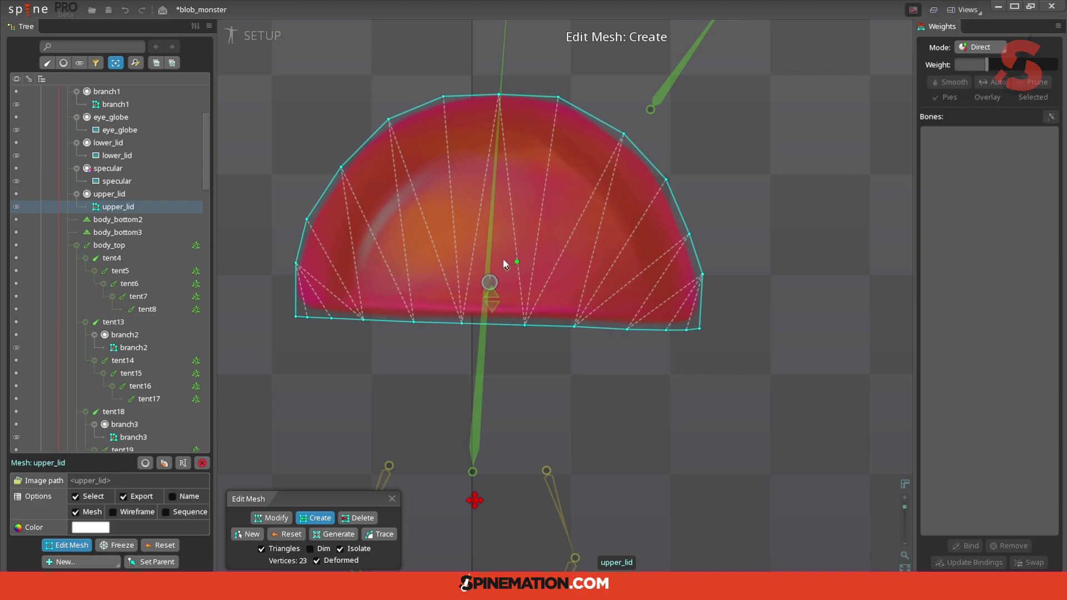
left_click(391, 499)
Bind the upper_lid mesh to the body_bottom and body_bottom2 bones.
left_click(967, 545)
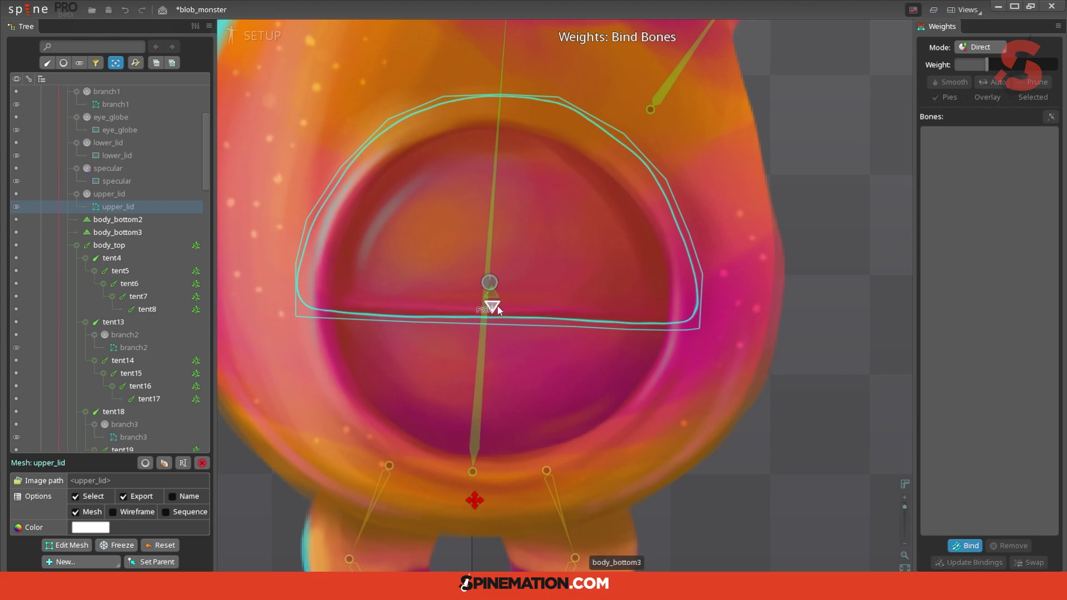
left_click(494, 216)
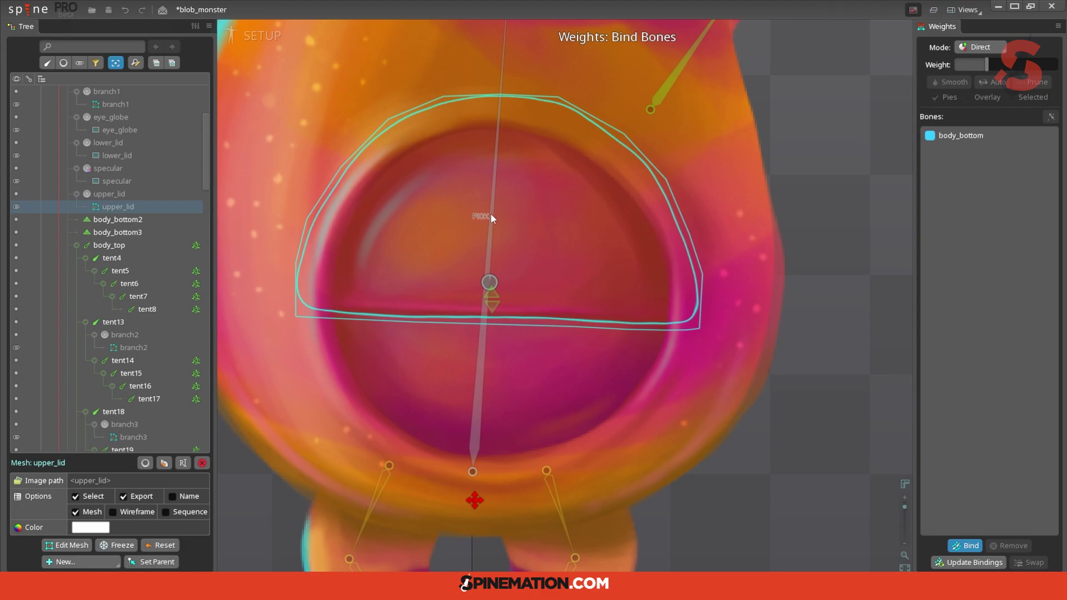
left_click(492, 292)
key("Return")
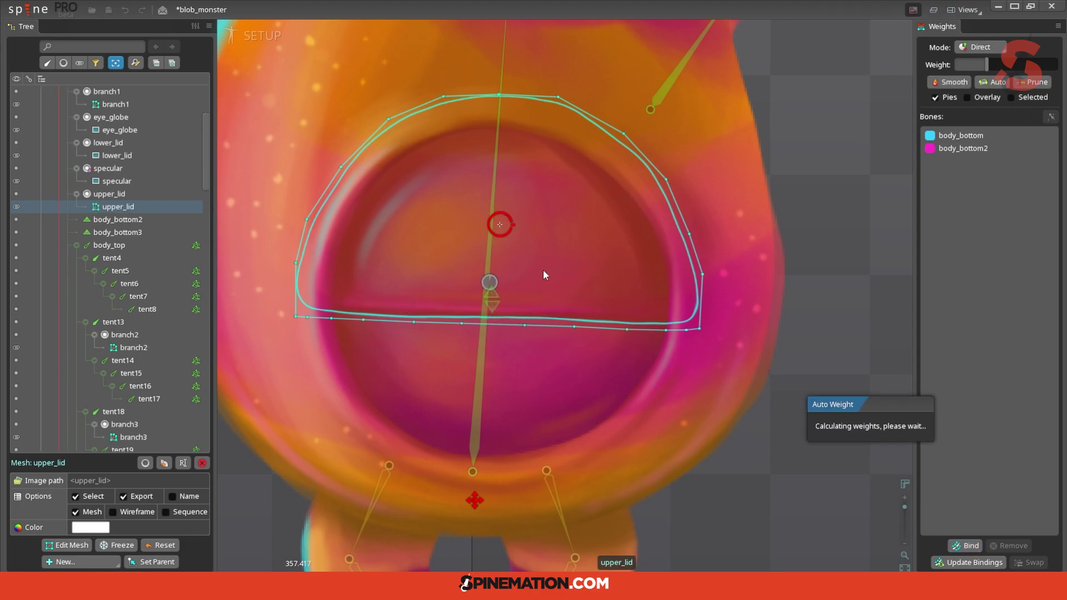
Select all upper_lid vertices with the Weights tool and set their body_bottom weight to 100%.
left_click(238, 432)
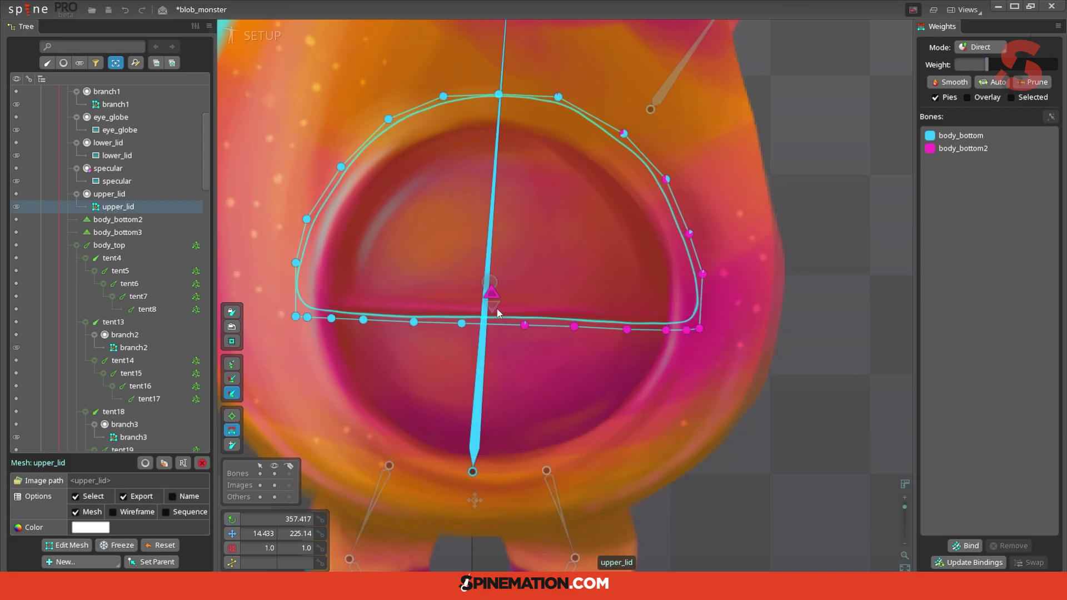
left_click(490, 296)
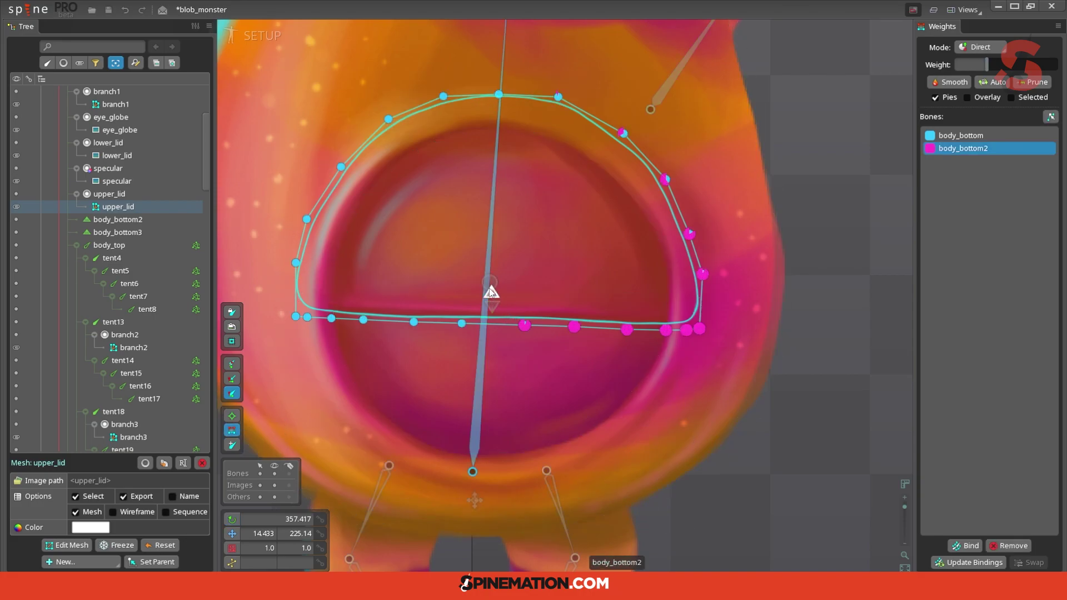
left_click(491, 261)
left_click_drag(278, 62, 800, 410)
left_click_drag(699, 329, 677, 44)
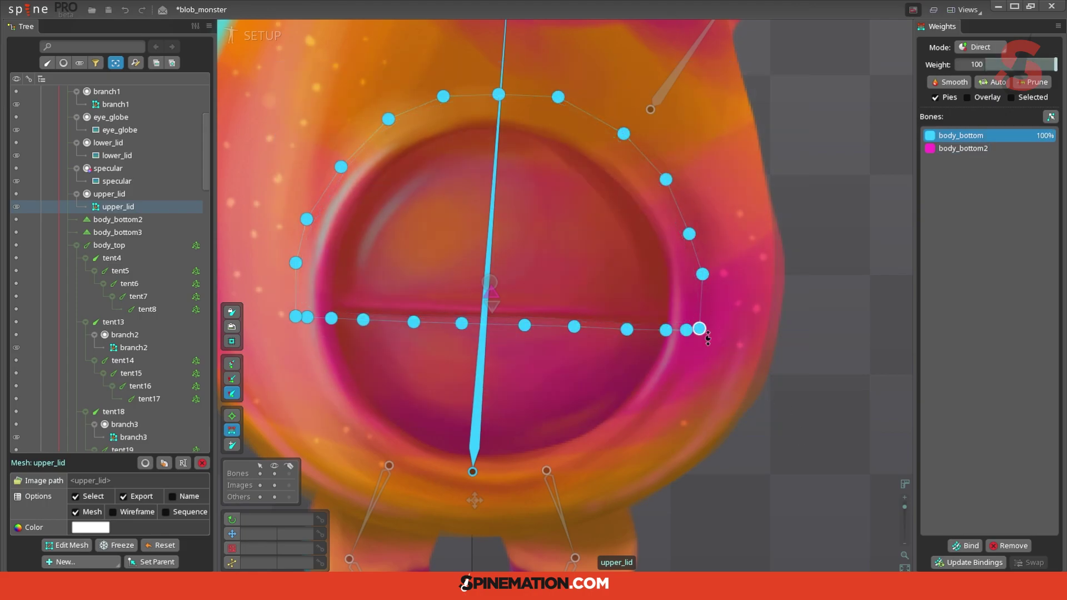
Set the body_bottom2 weight to 24% on the lower-edge vertices, excluding the corners and the vertices beside them.
left_click(490, 293)
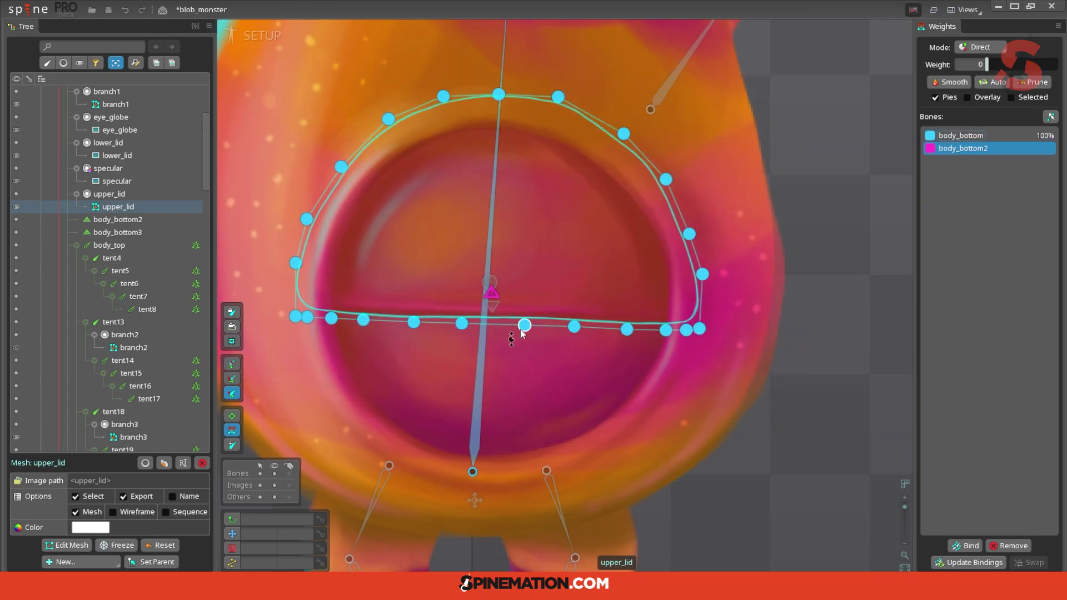
left_click(524, 326)
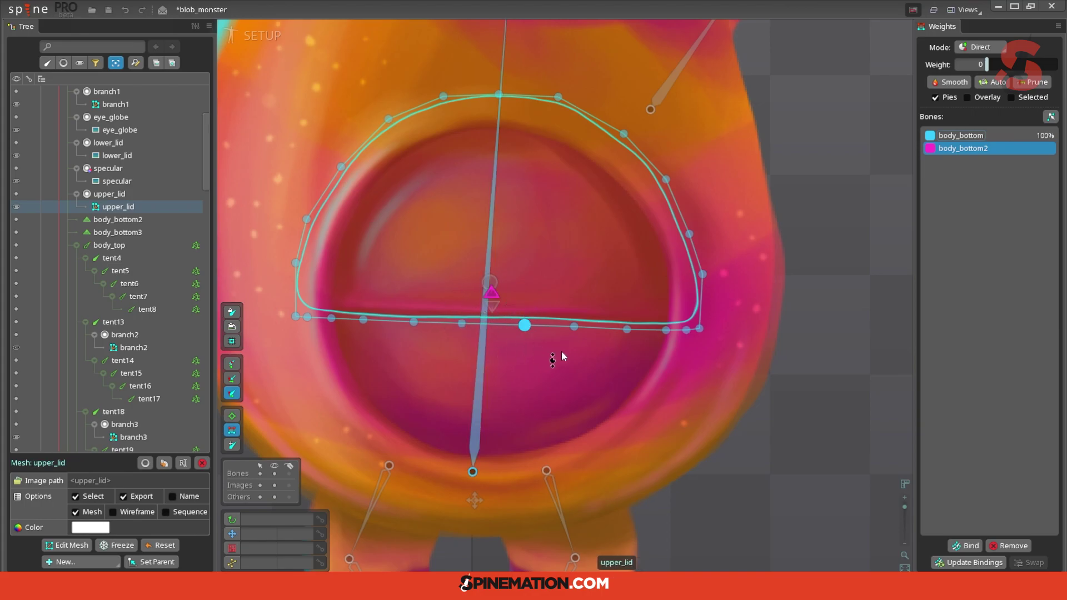
left_click_drag(319, 304, 674, 274)
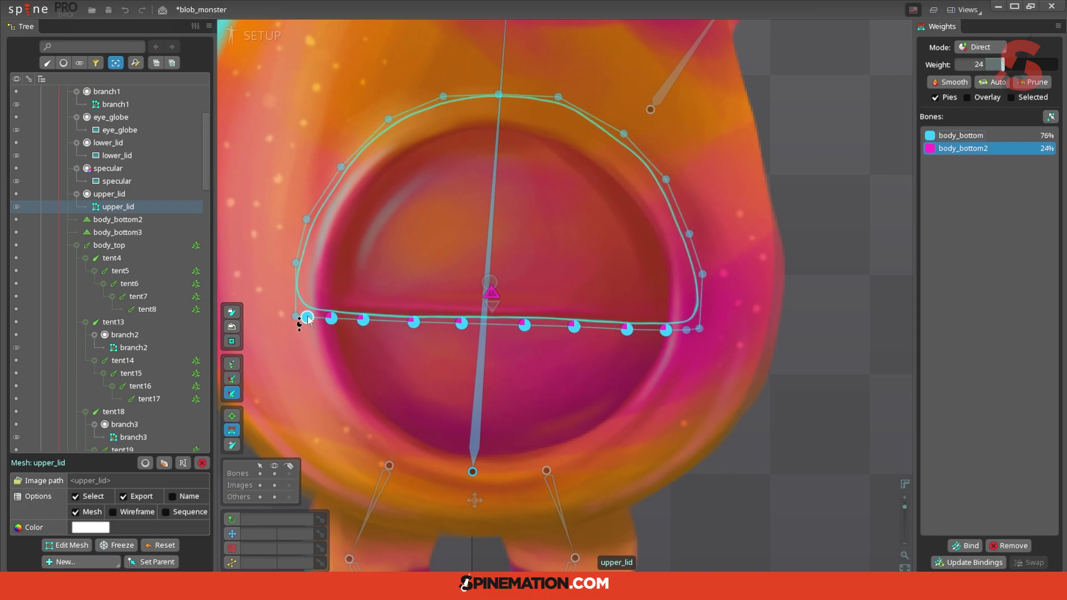
Give the lower-edge vertices beside the two corners a small body_bottom2 weight, about 9% on the right one.
left_click_drag(309, 319, 319, 289)
left_click(686, 330)
left_click(687, 332)
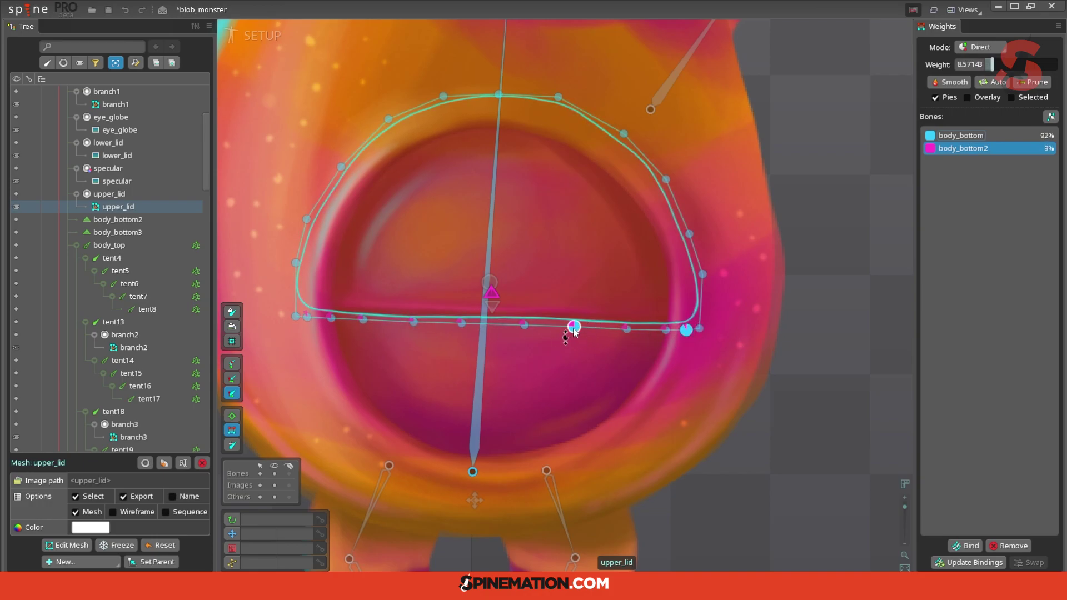
Raise the body_bottom2 weights of the upper_lid lower-edge vertices in mirrored pairs: highest at the centre, about 49% on the next pair, then about 37%.
left_click(469, 325)
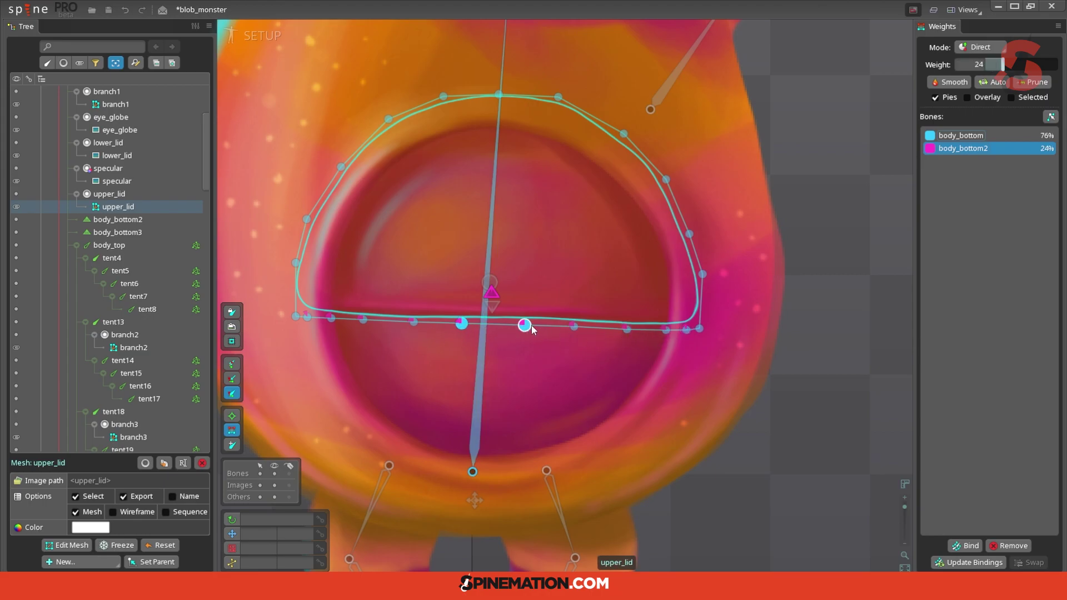
left_click_drag(527, 331, 535, 225)
left_click(575, 326)
left_click(414, 323, "ctrl")
left_click_drag(425, 333, 428, 271)
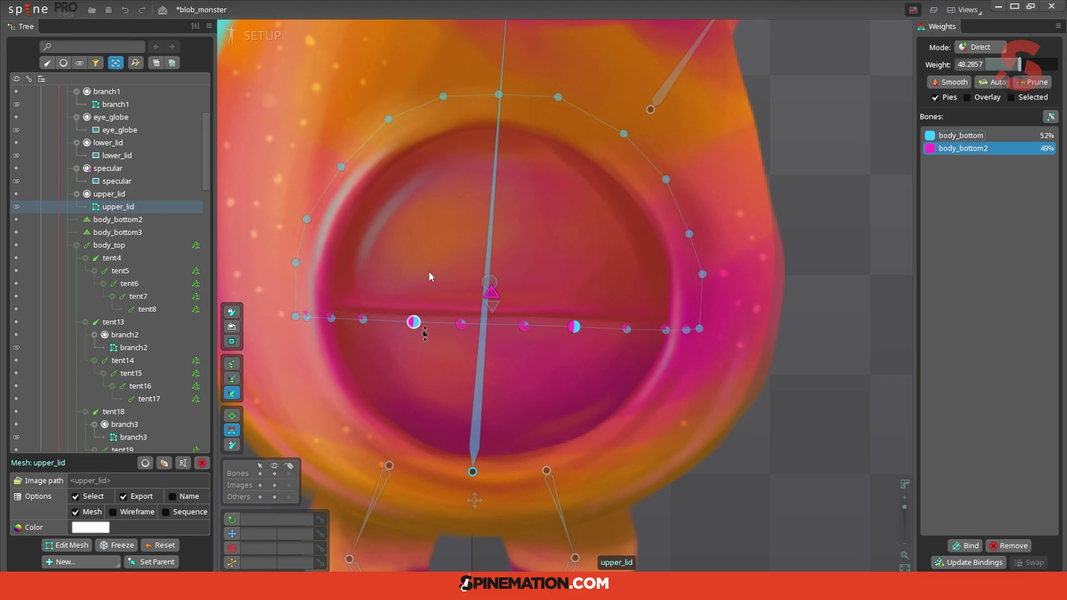
left_click(628, 330)
left_click(363, 320, "ctrl")
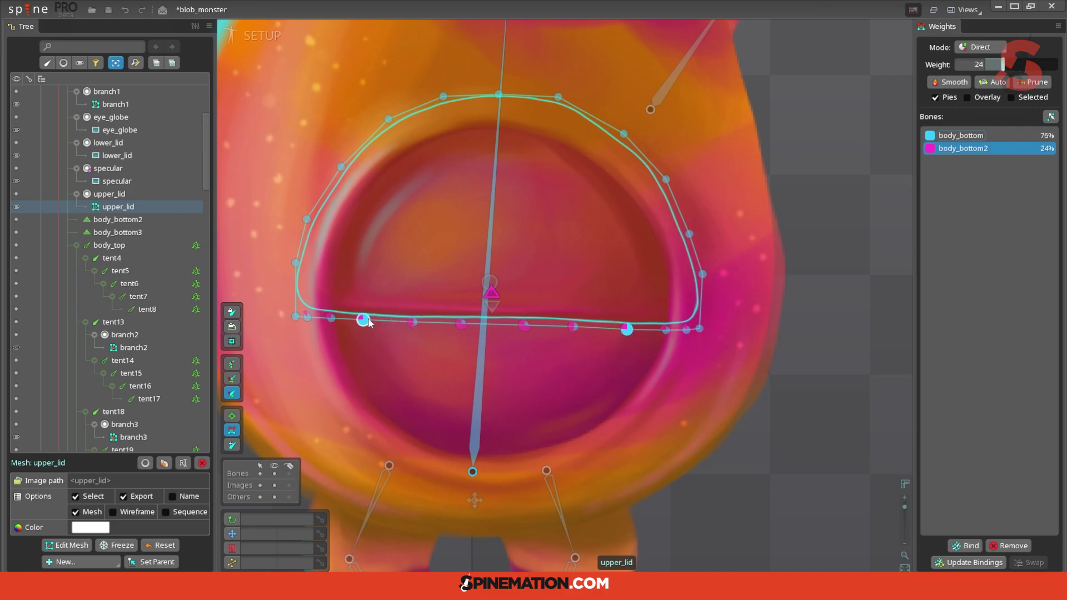
left_click_drag(372, 294, 374, 290)
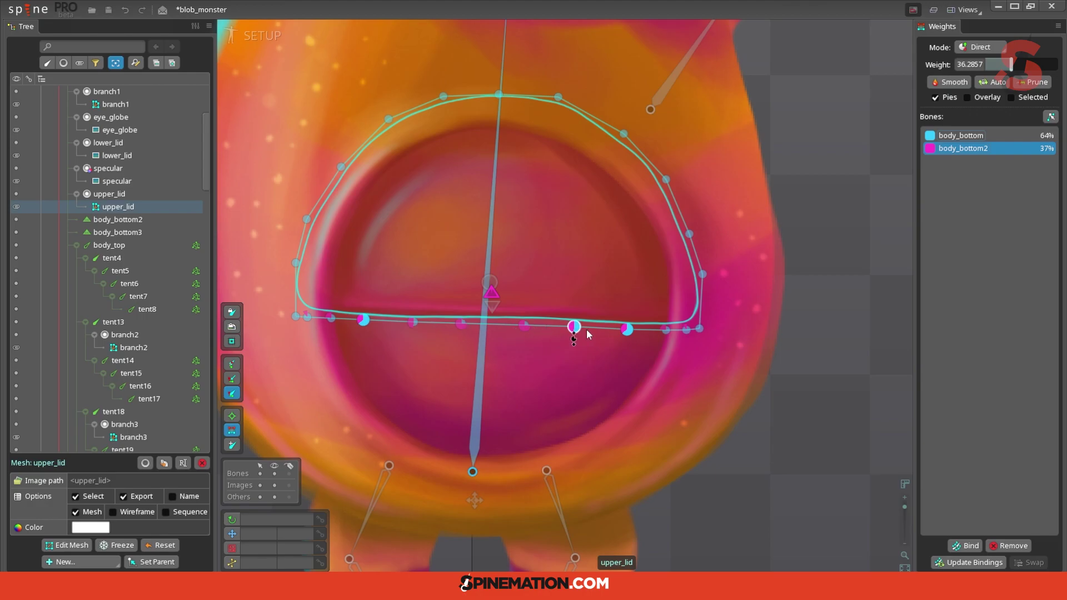
Test the upper lid's opening by moving the body_bottom2 bone up to about Y 277, and undo the move.
left_click(491, 293)
key("v")
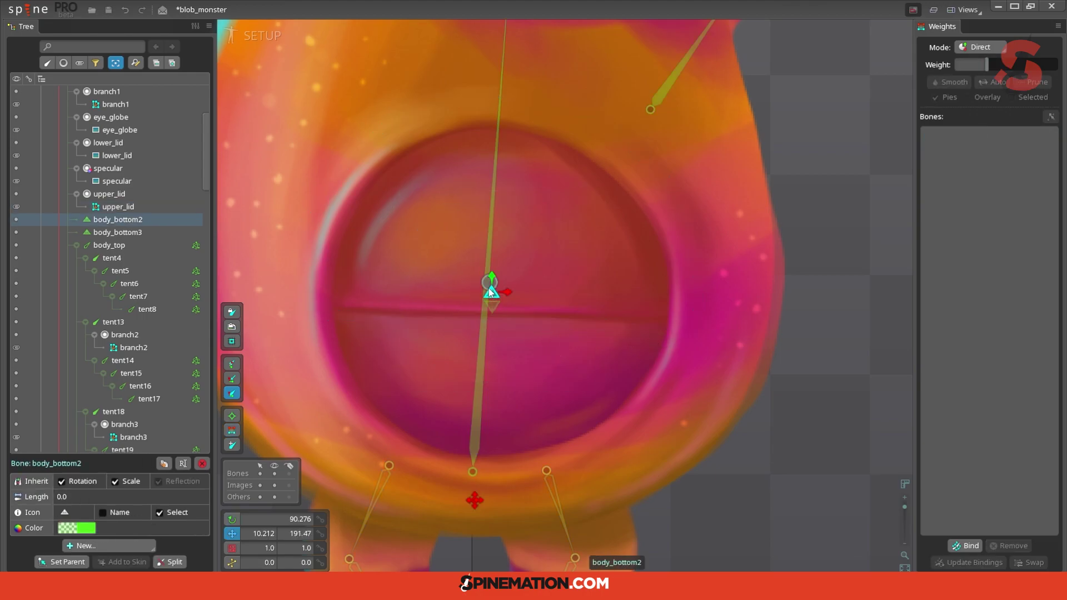
left_click_drag(492, 278, 514, 111)
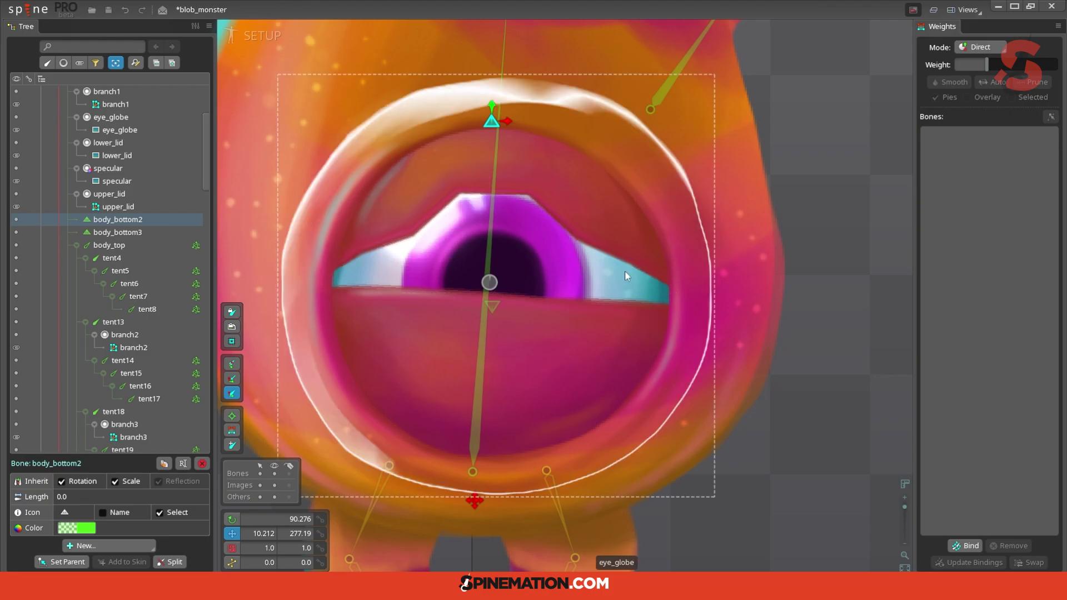
key("ctrl+z")
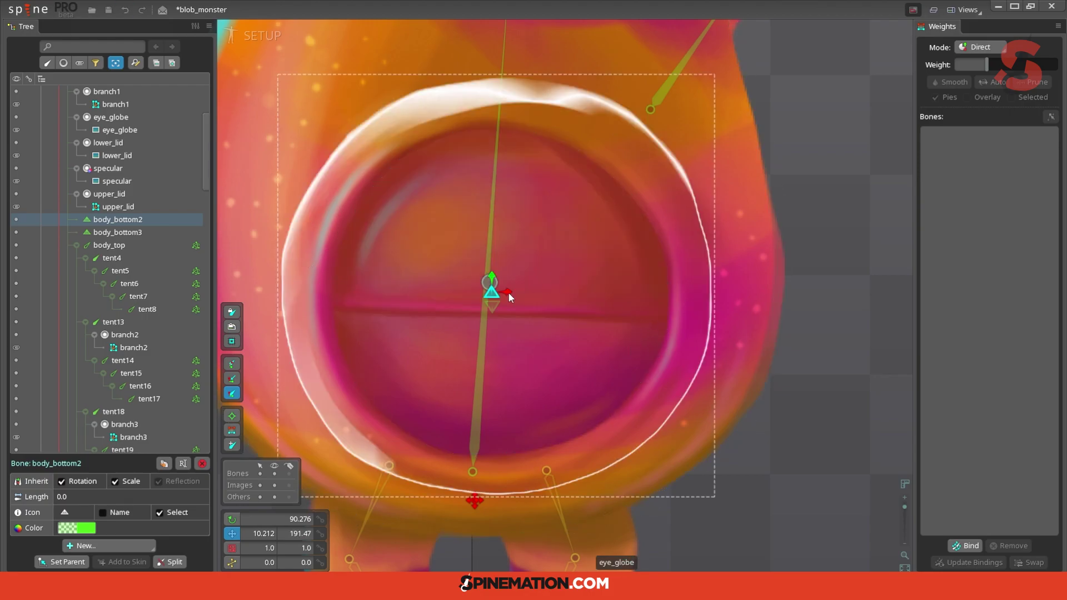
Switch to Animate mode and create a new animation named test.
mouse_move(787, 406)
left_mouse_down()
mouse_move(854, 391)
mouse_move(830, 359)
mouse_move(772, 397)
mouse_move(773, 409)
left_mouse_up()
scroll(829, 359, "down", 1)
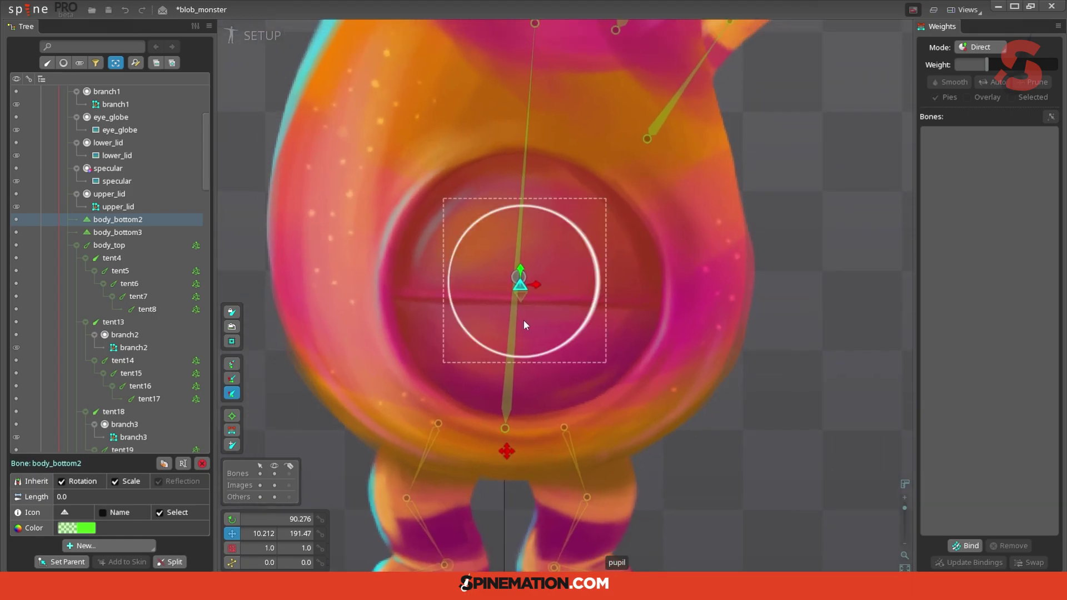
left_click(261, 35)
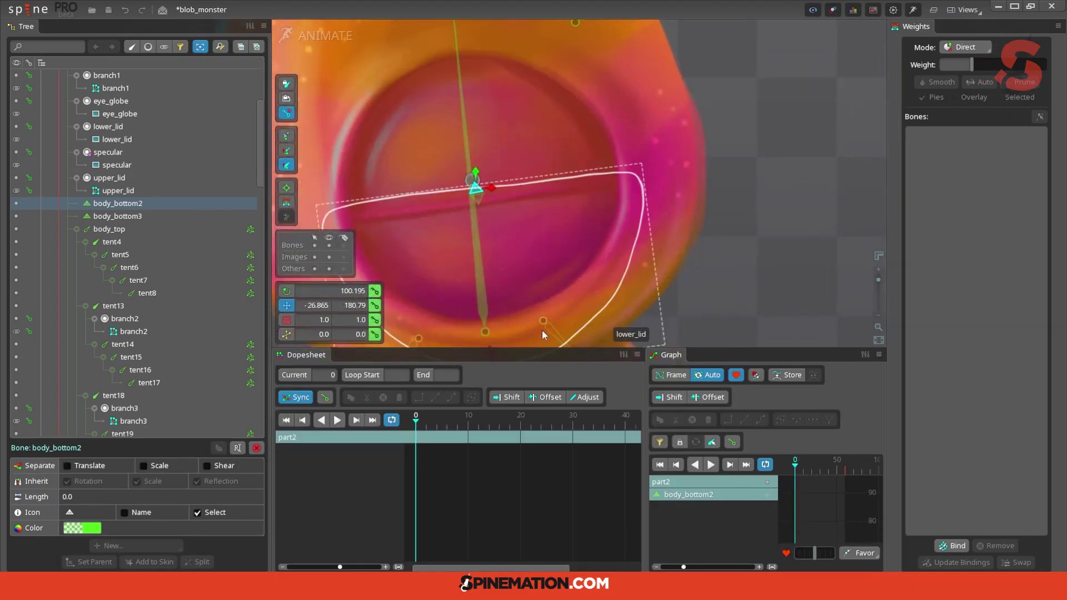
left_click_drag(773, 270, 829, 253)
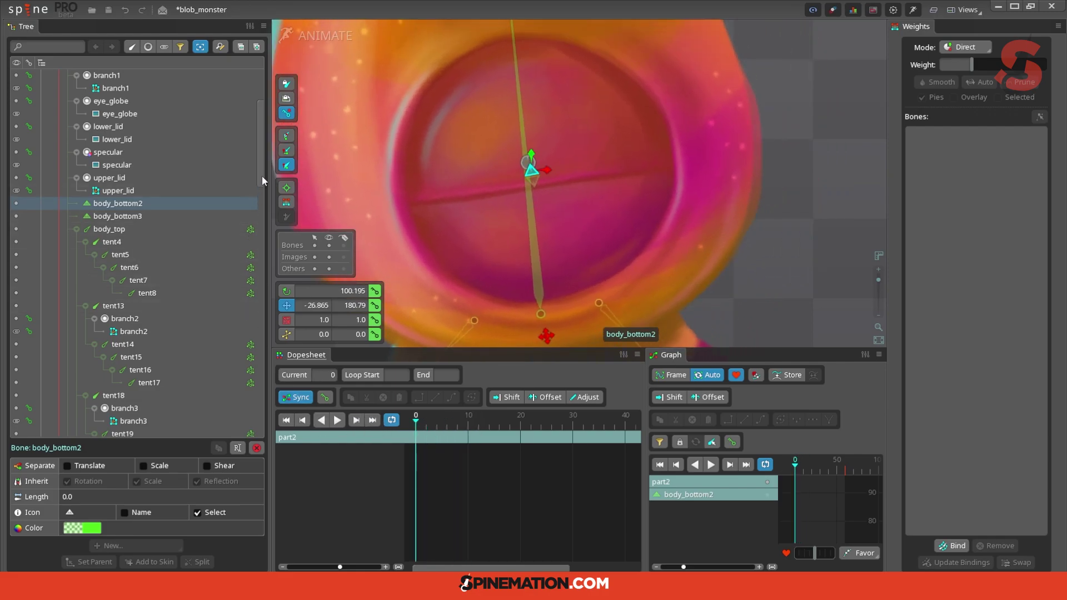
scroll(262, 175, "down", 10)
left_click(83, 328)
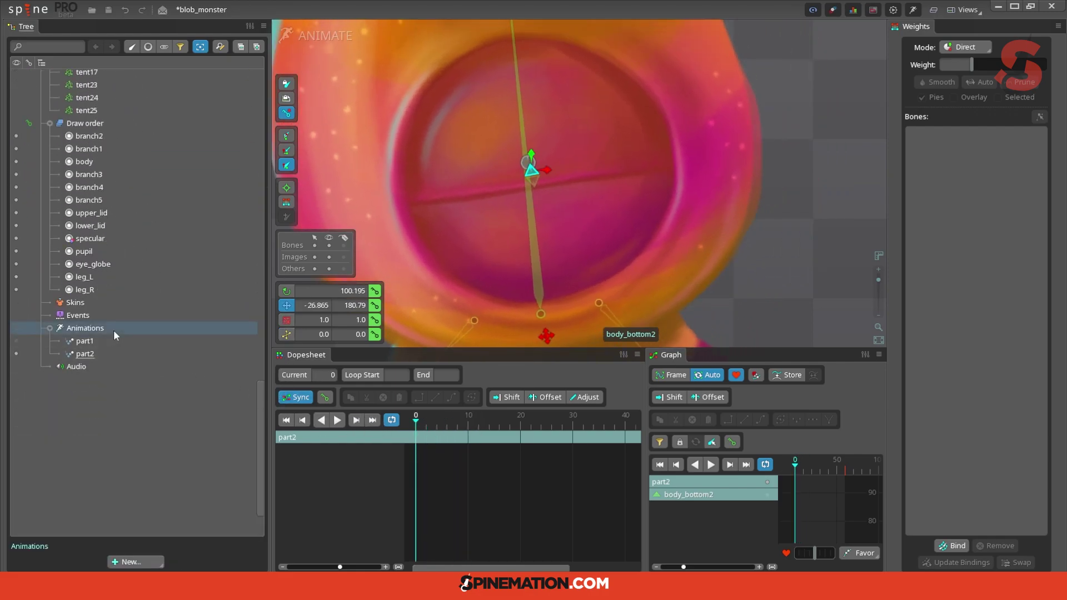
left_click(130, 562)
type("test")
key("Return")
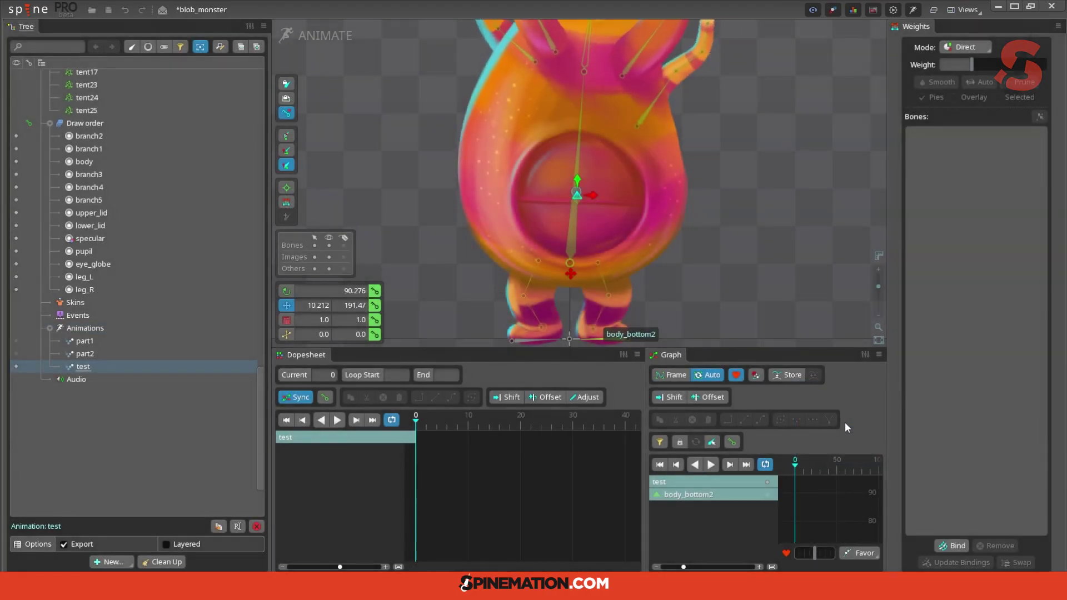
Key body_bottom2's translation at frame 0 and raise the bone to about Y 298.5 at frame 10.
left_click_drag(739, 138, 716, 89)
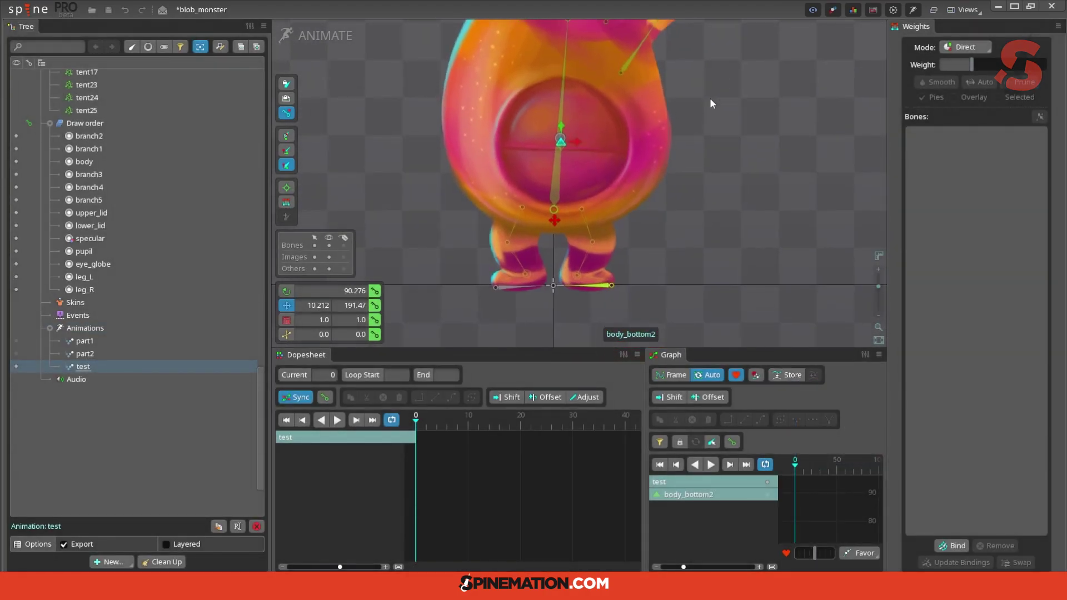
left_click_drag(704, 204, 695, 248)
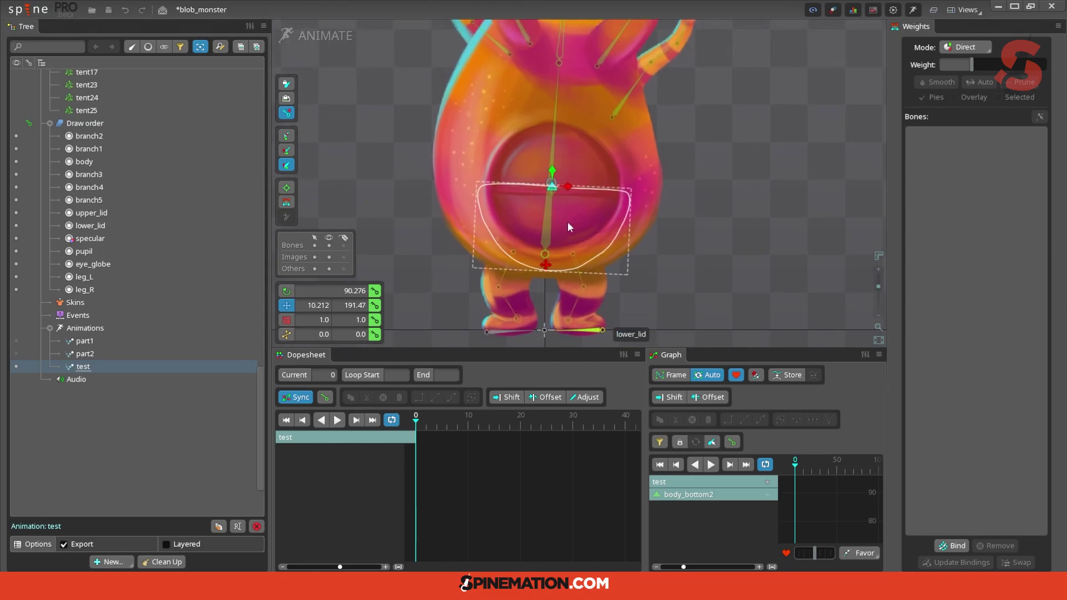
scroll(568, 230, "up", 2)
left_click(375, 305)
left_click_drag(426, 418, 470, 425)
left_click_drag(711, 227, 722, 282)
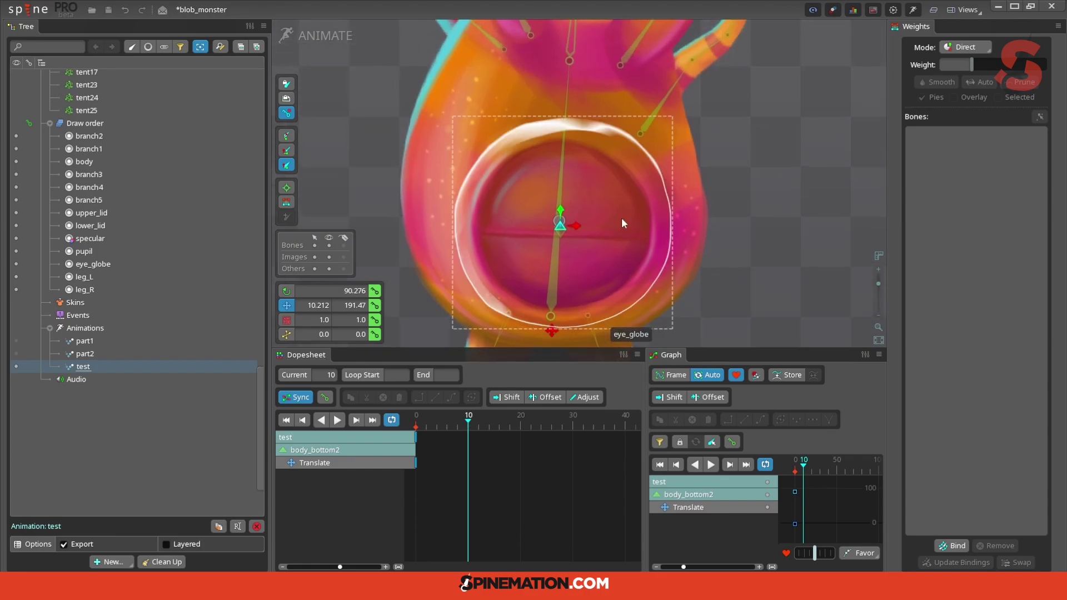
left_click_drag(559, 209, 581, 99)
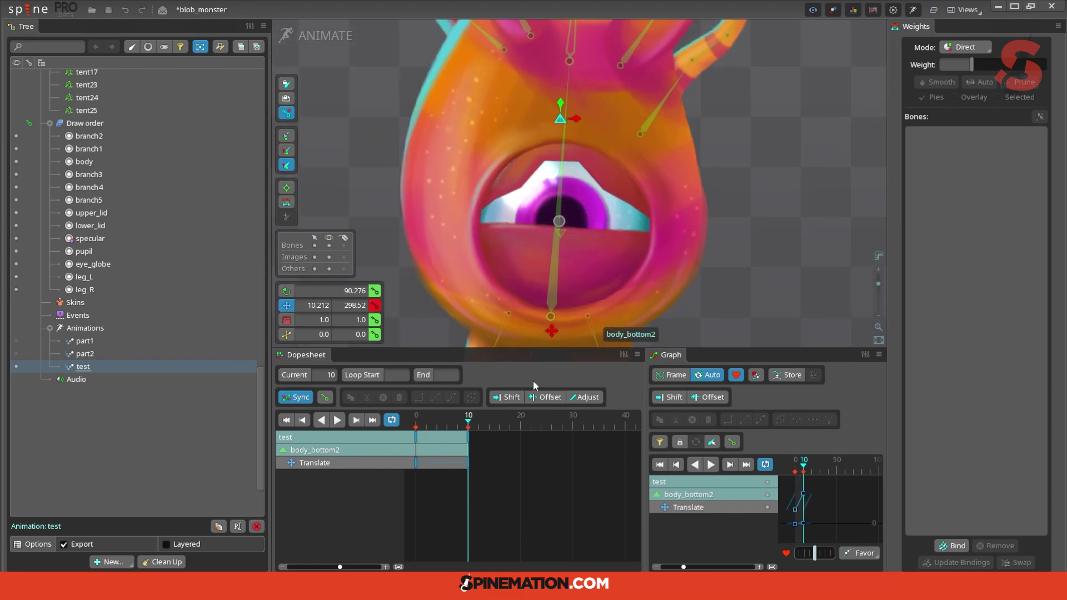
With frame 10's pose shown, increase body_bottom2's weight on the upper_lid's central lower-edge vertices until they meet the upper rim of the eye.
left_click(611, 164)
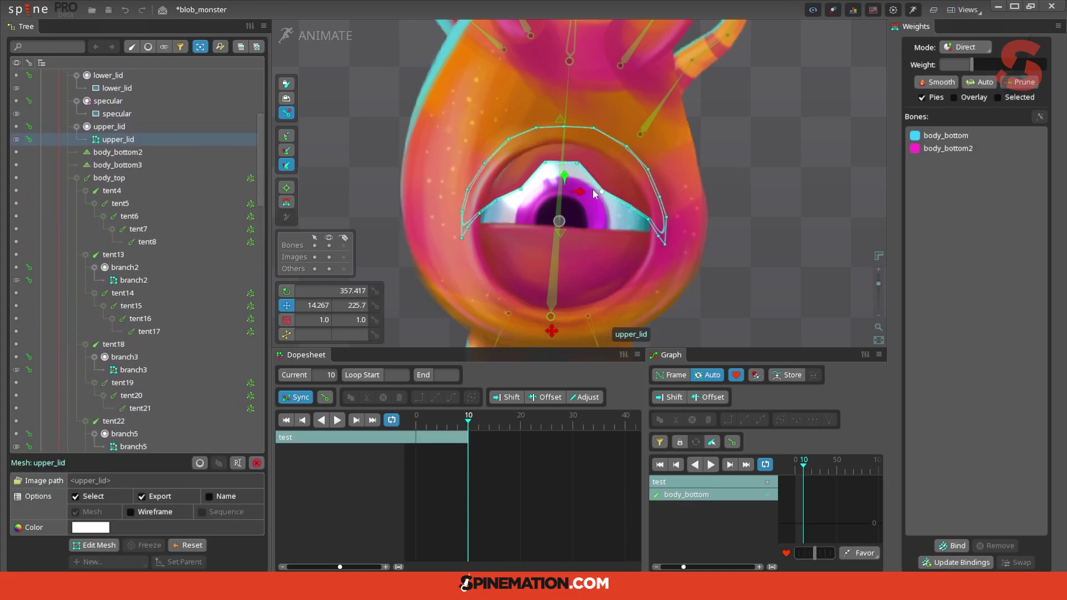
left_click(291, 203)
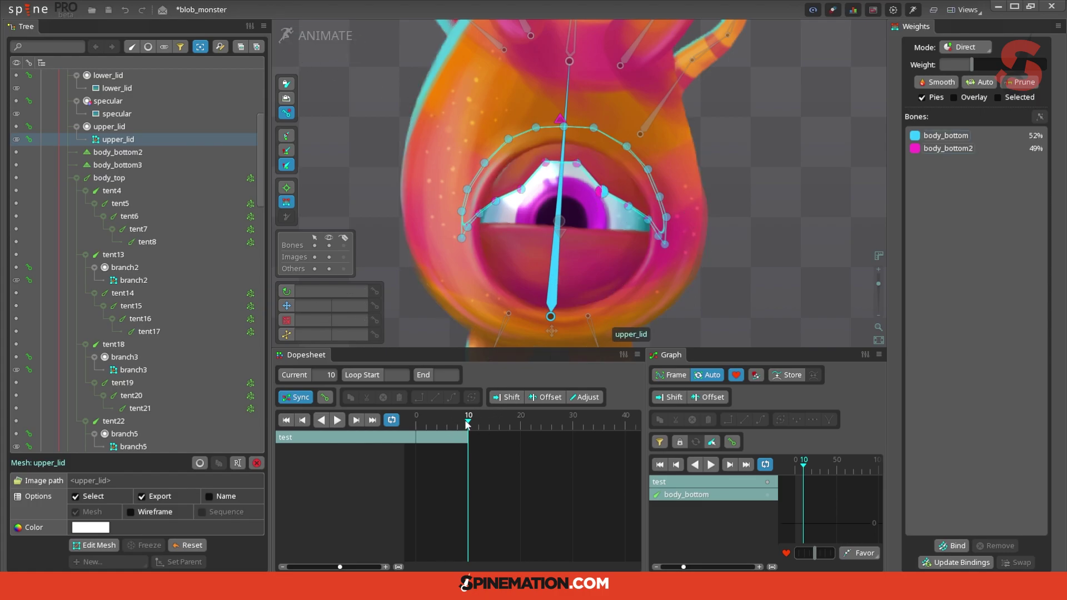
scroll(600, 211, "up", 3)
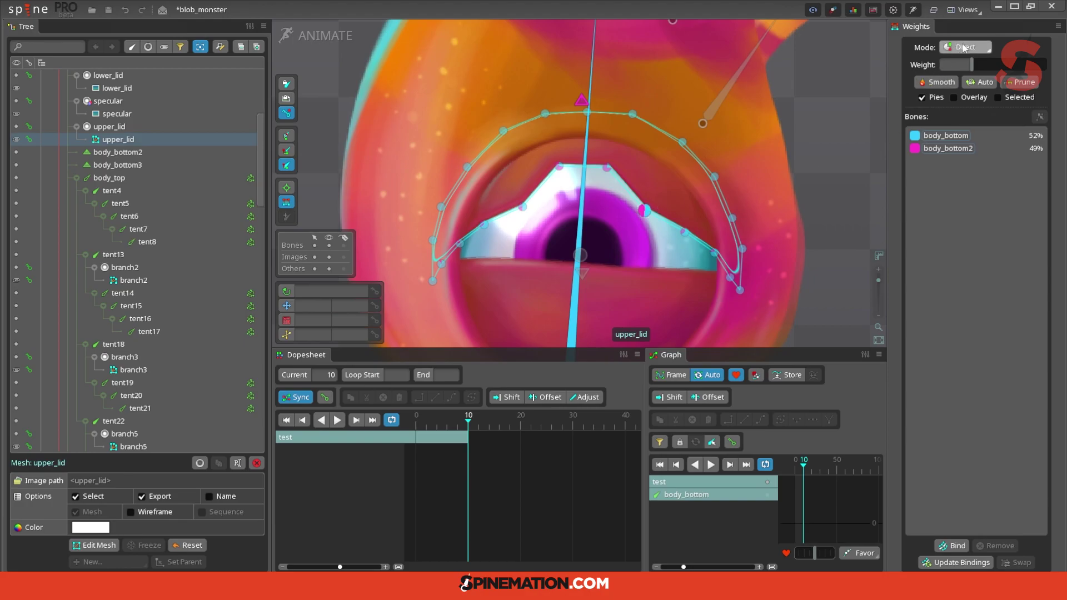
left_click(581, 104)
left_click_drag(648, 216, 648, 219)
left_click(607, 168)
left_click(559, 167, "ctrl")
left_click_drag(610, 166, 610, 133)
Raise body_bottom2's weights on the outer lower-edge vertices to follow the eye's rim, including about 67% on the right slope and 38% near the left corner.
left_click(683, 231)
left_click_drag(683, 231, 690, 173)
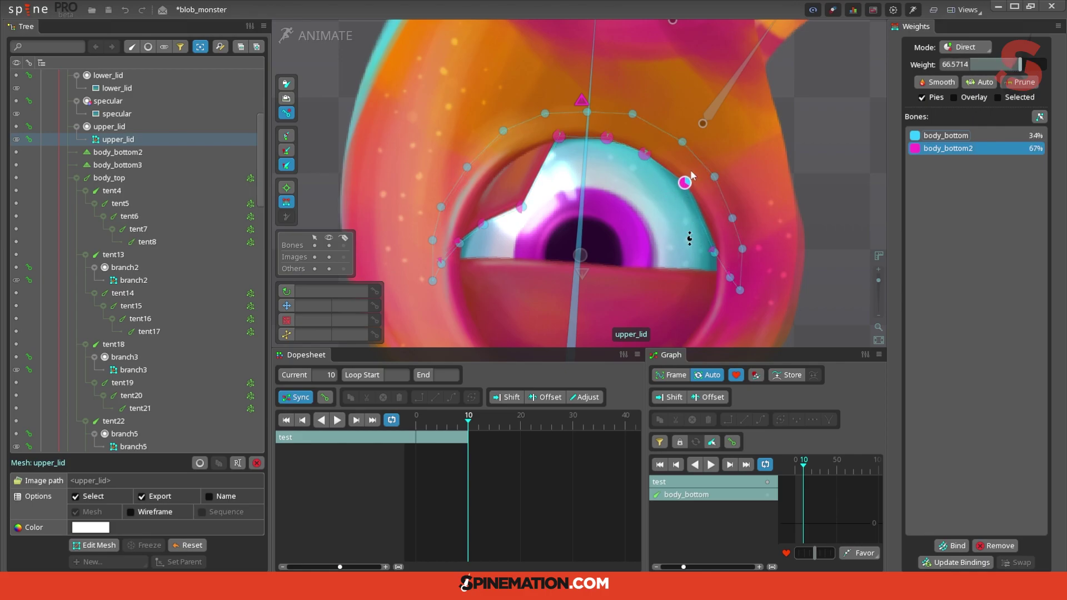
left_click_drag(713, 251, 711, 210)
left_click(729, 277)
left_click_drag(730, 276, 730, 260)
left_click_drag(527, 202, 489, 172)
left_click_drag(459, 242, 471, 215)
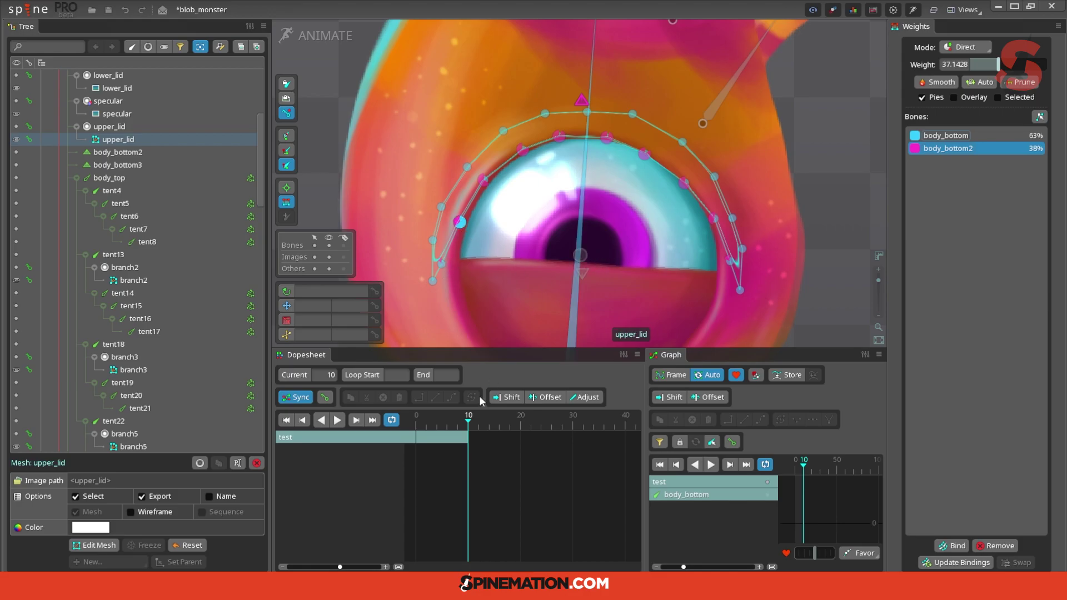
Scrub the test animation between frames 0 and 10 and examine how smoothly the upper lid's edge curves while opening.
mouse_move(468, 421)
left_mouse_down()
mouse_move(416, 422)
mouse_move(468, 422)
mouse_move(439, 422)
mouse_move(453, 421)
left_mouse_up()
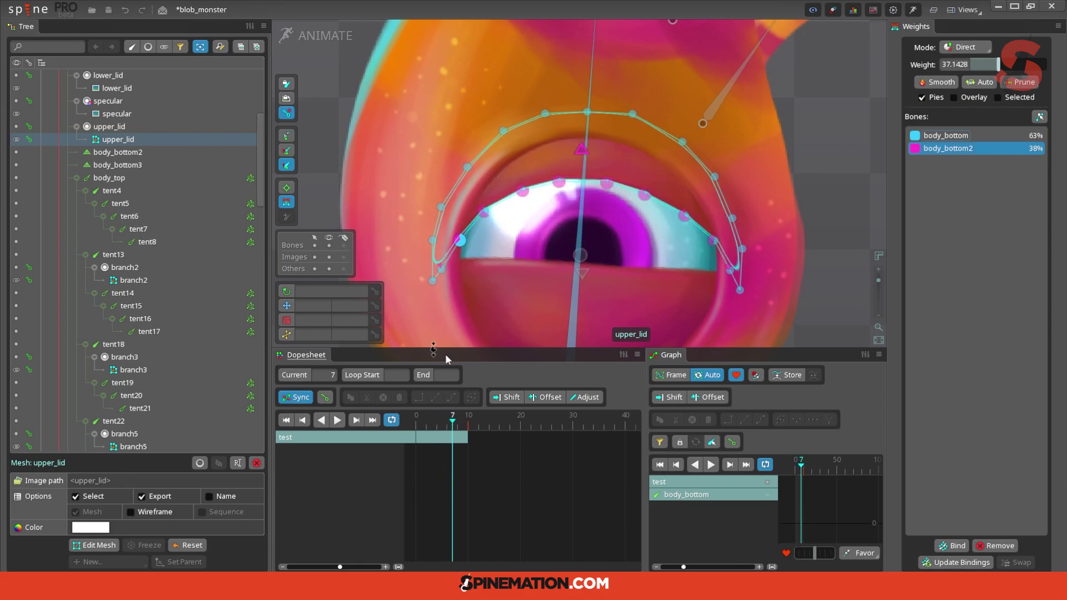
mouse_move(450, 424)
left_mouse_down()
mouse_move(424, 425)
mouse_move(469, 427)
left_mouse_up()
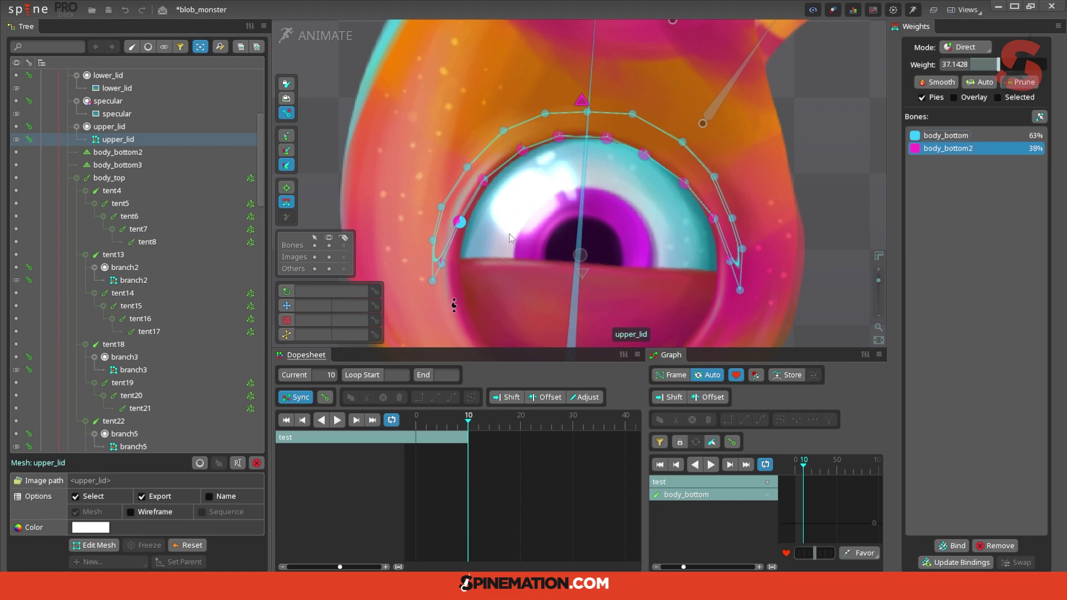
left_click_drag(466, 425, 416, 425)
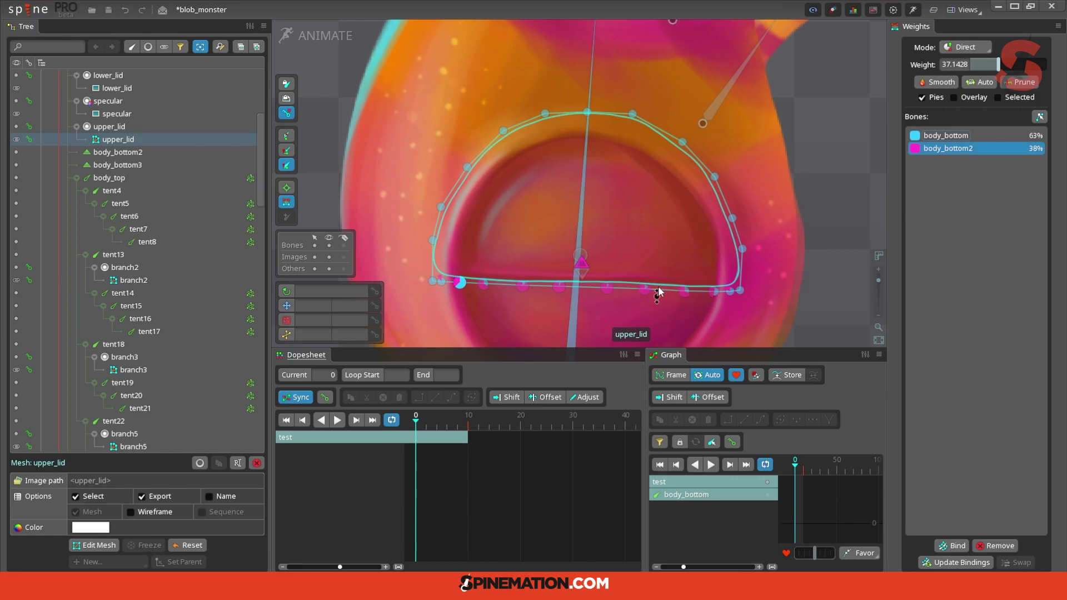
left_click_drag(421, 432, 452, 432)
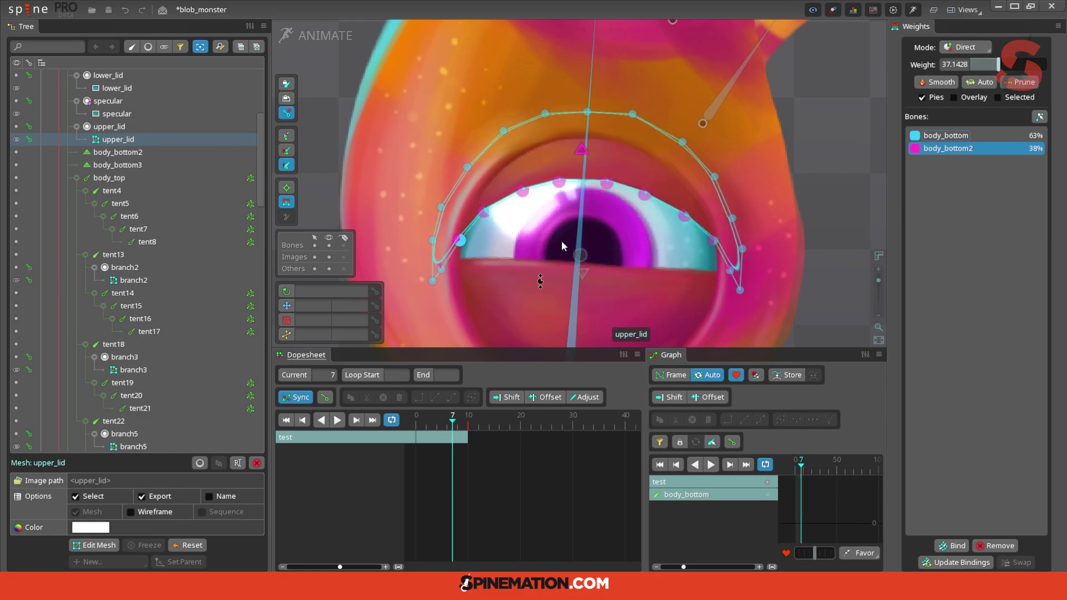
left_click(645, 220)
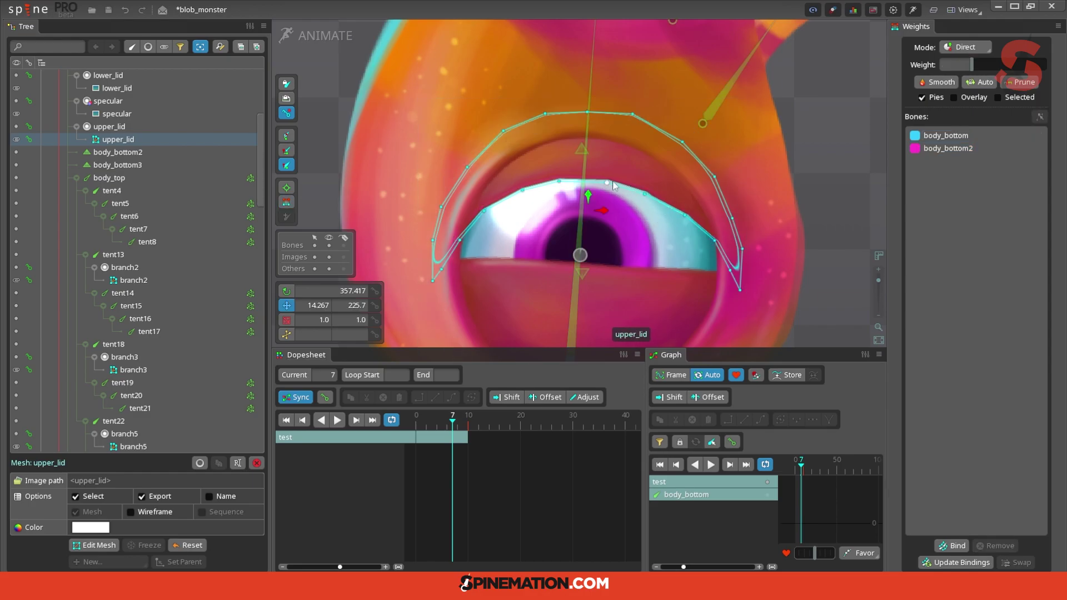
scroll(609, 183, "up", 3)
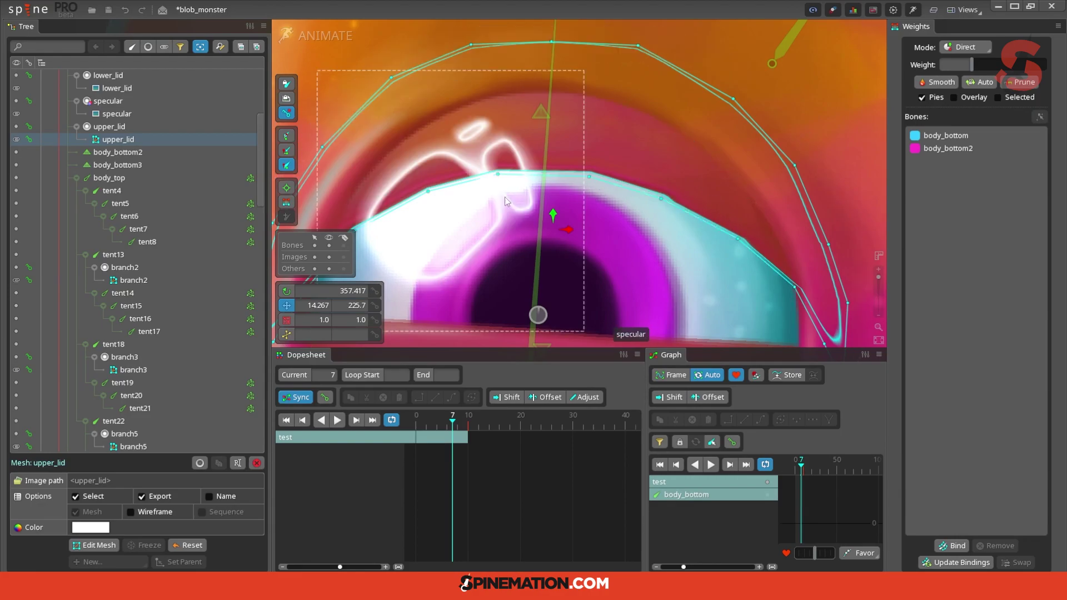
scroll(628, 192, "down", 1)
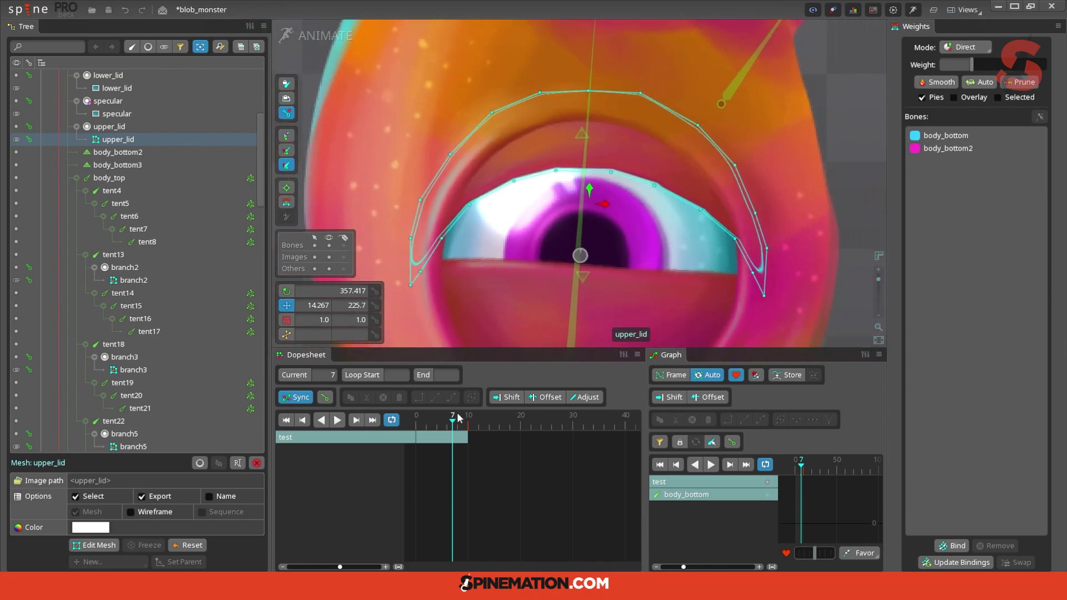
left_click_drag(453, 417, 468, 417)
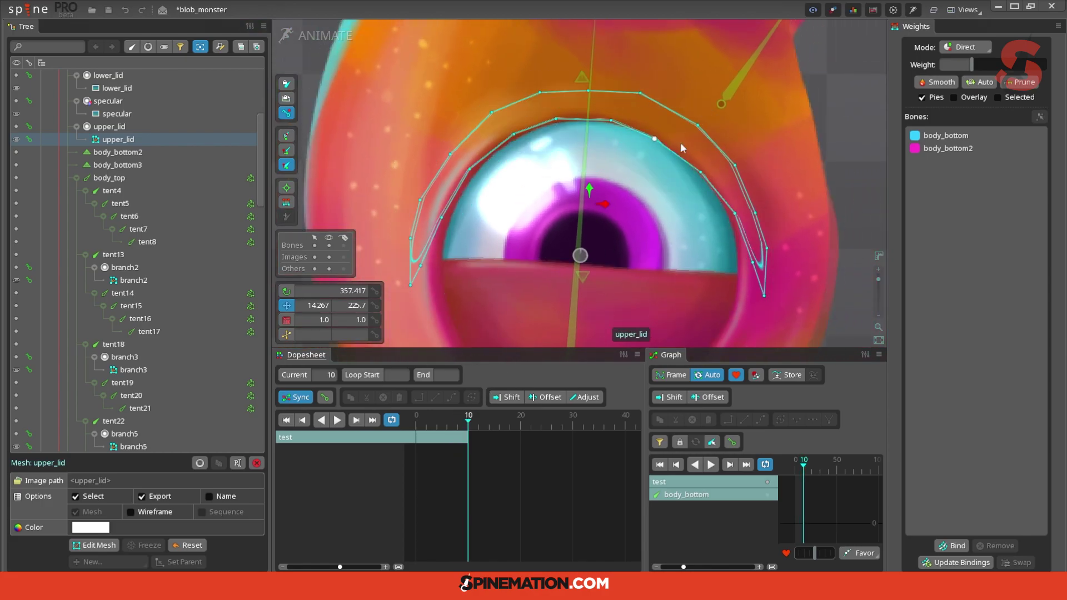
Return to Setup mode and add extra vertices between the existing ones along the lower edge of the upper_lid mesh.
left_click(314, 35)
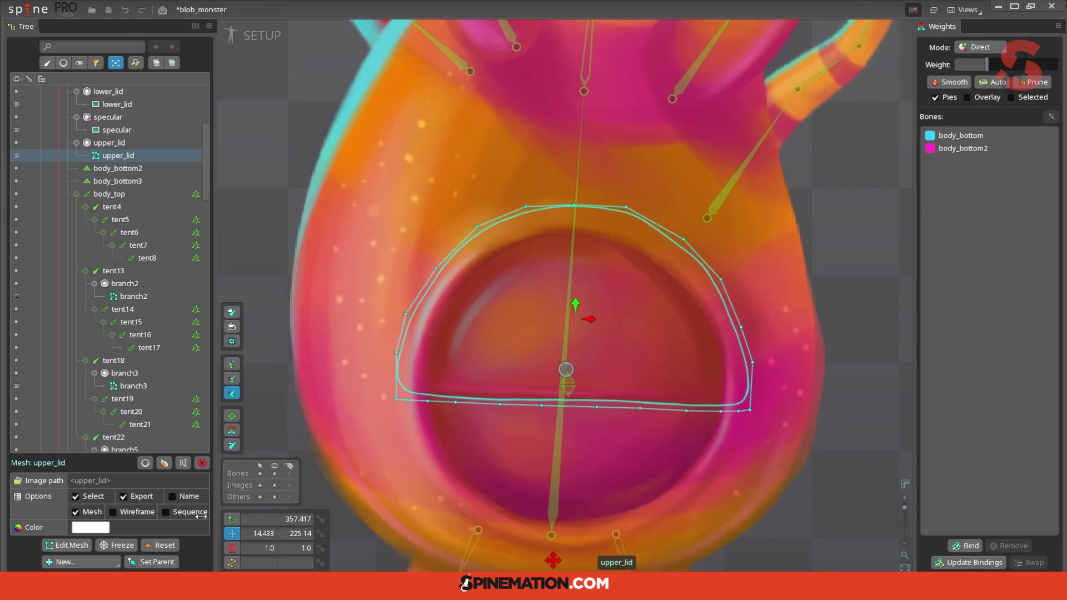
left_click(84, 545)
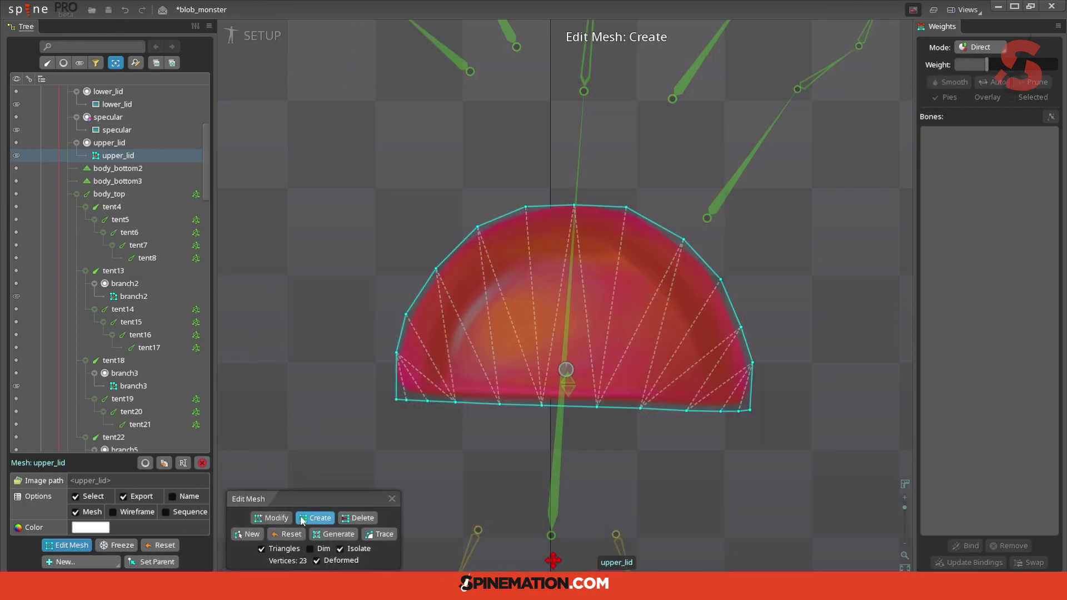
left_click_drag(441, 403, 476, 404)
left_click(519, 406)
left_click(568, 407)
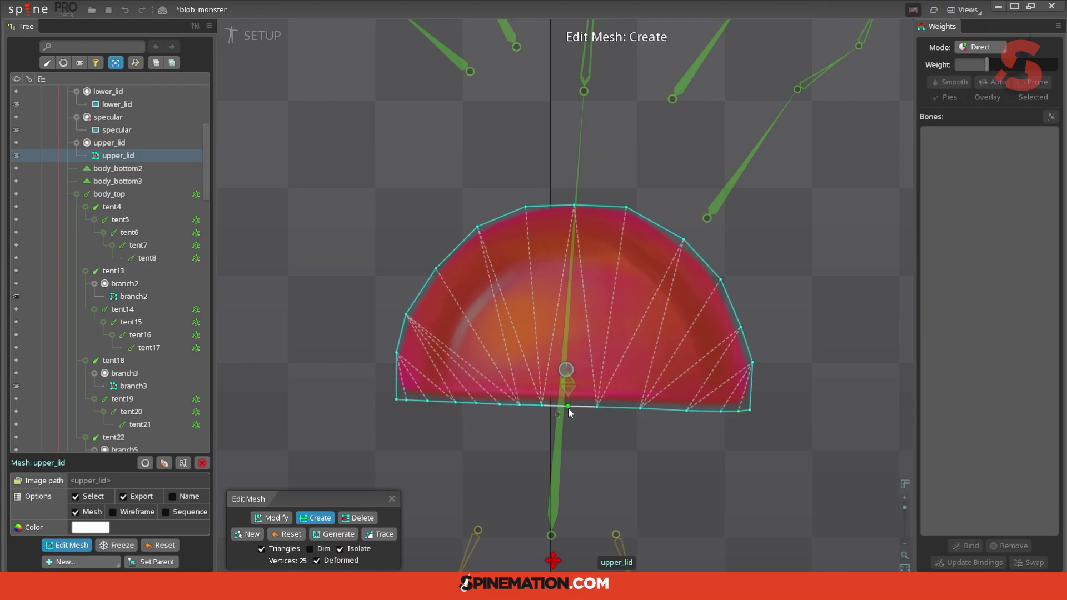
left_click(619, 408)
left_click(649, 409)
left_click(664, 410)
left_click(706, 411)
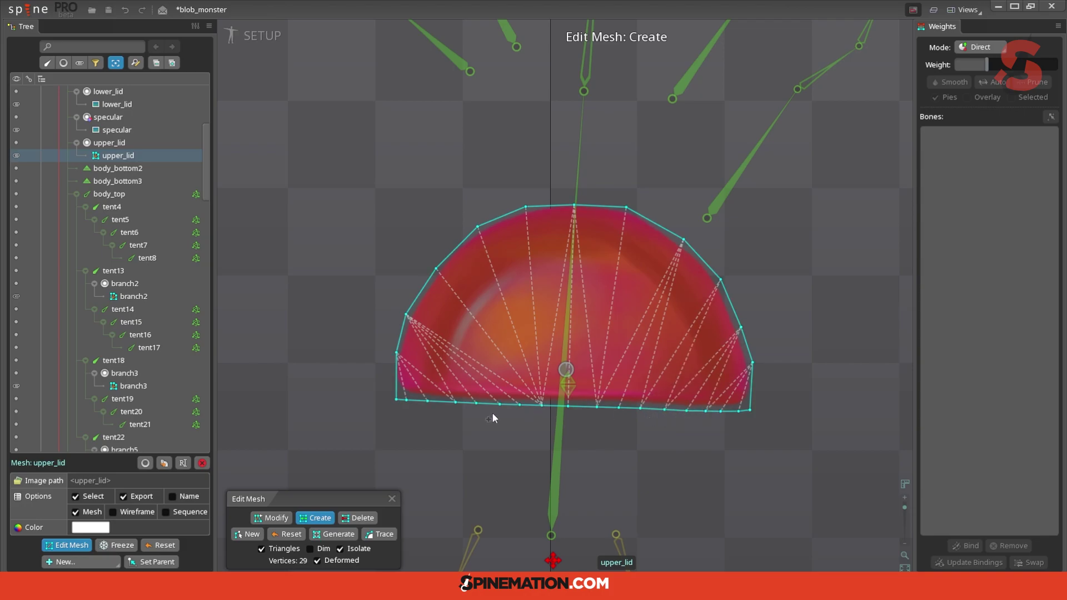
left_click(442, 402)
left_click(391, 499)
Display the upper_lid's bone weights and check those of one lower-edge vertex left of the body_bottom bone.
left_click(232, 431)
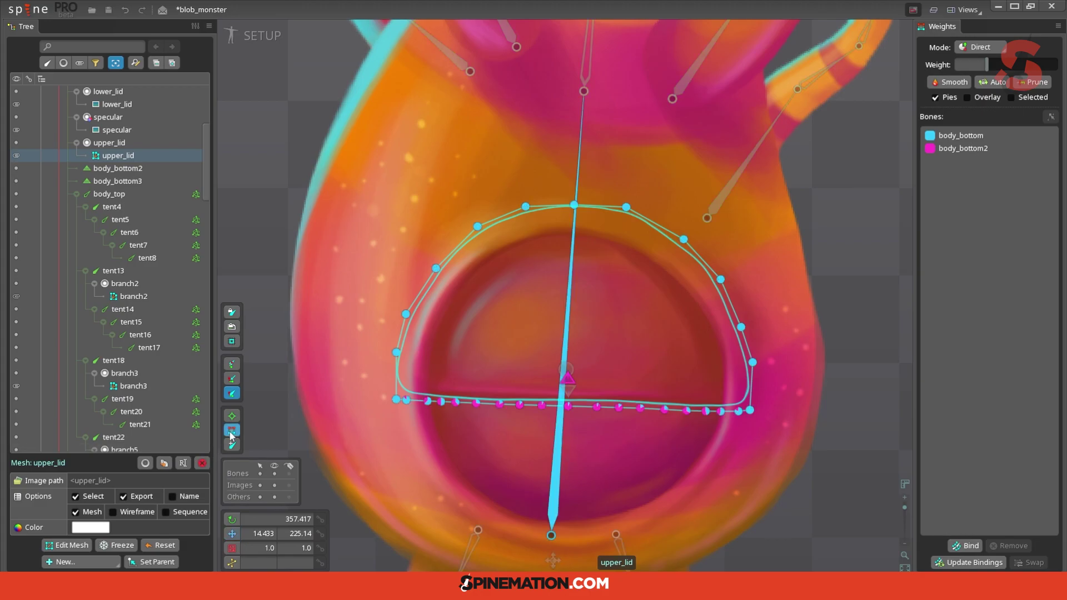
scroll(490, 449, "up", 6)
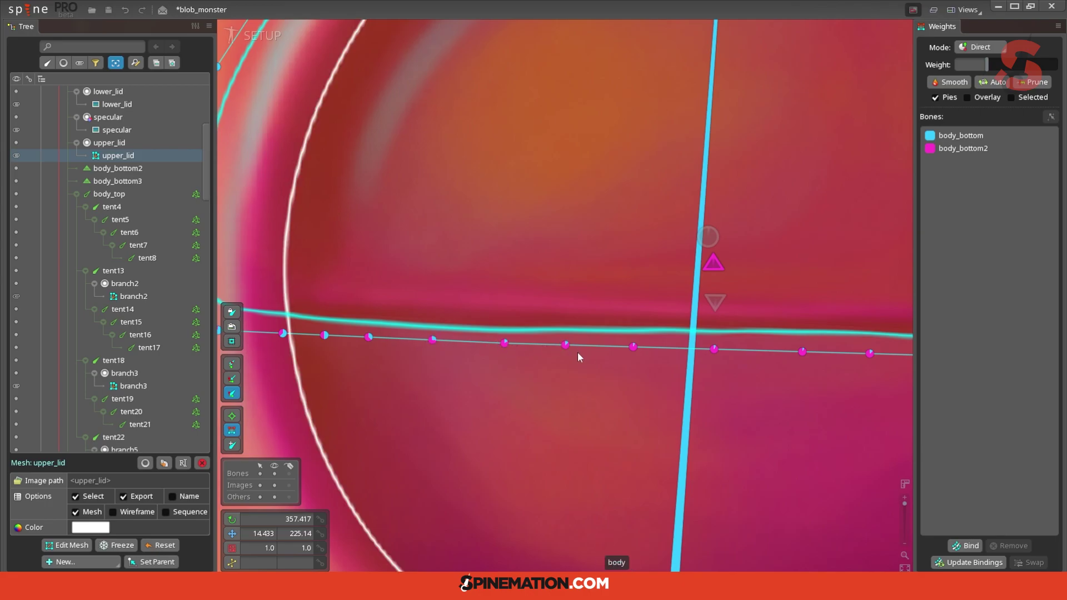
left_click(504, 344)
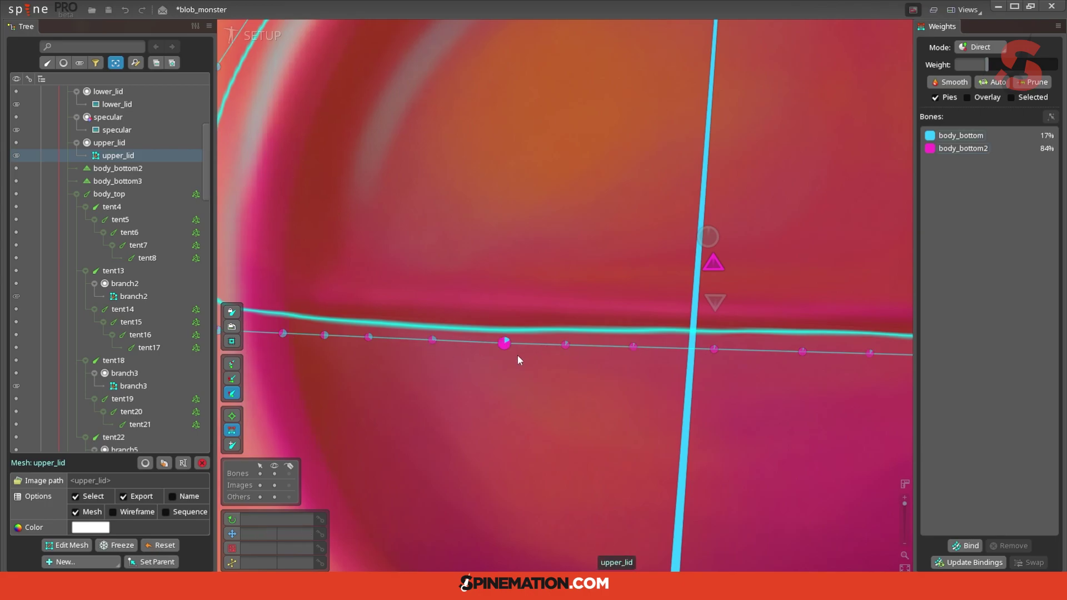
scroll(537, 394, "down", 4)
With frame 6 of the test animation shown, fine-tune body_bottom2's weights on the lower-edge vertices left of center, including about 91% on one.
left_click(256, 36)
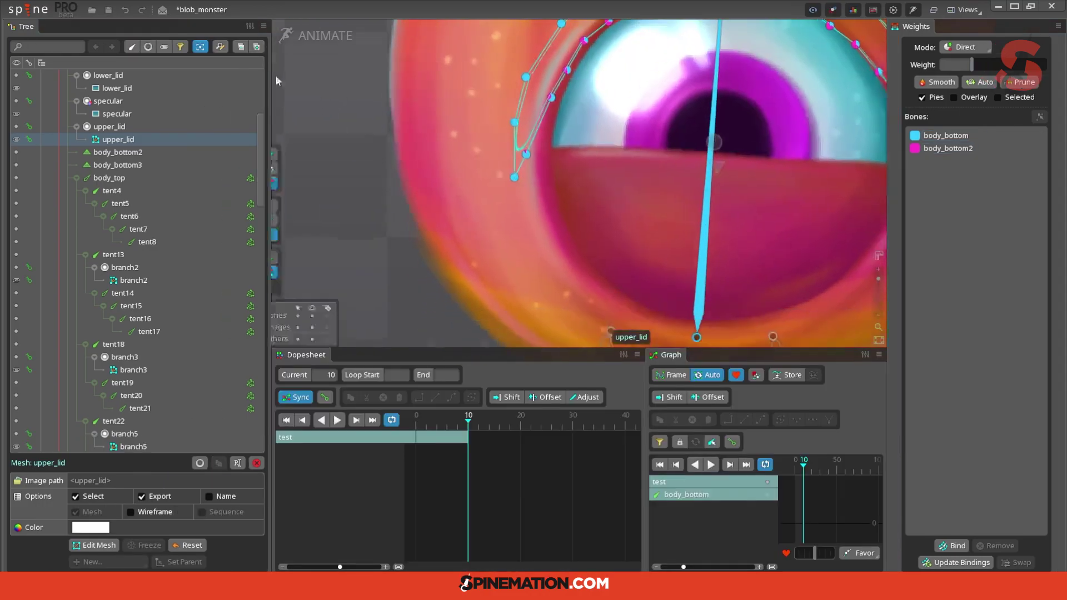
left_click_drag(720, 146, 566, 337)
left_click_drag(477, 422, 447, 421)
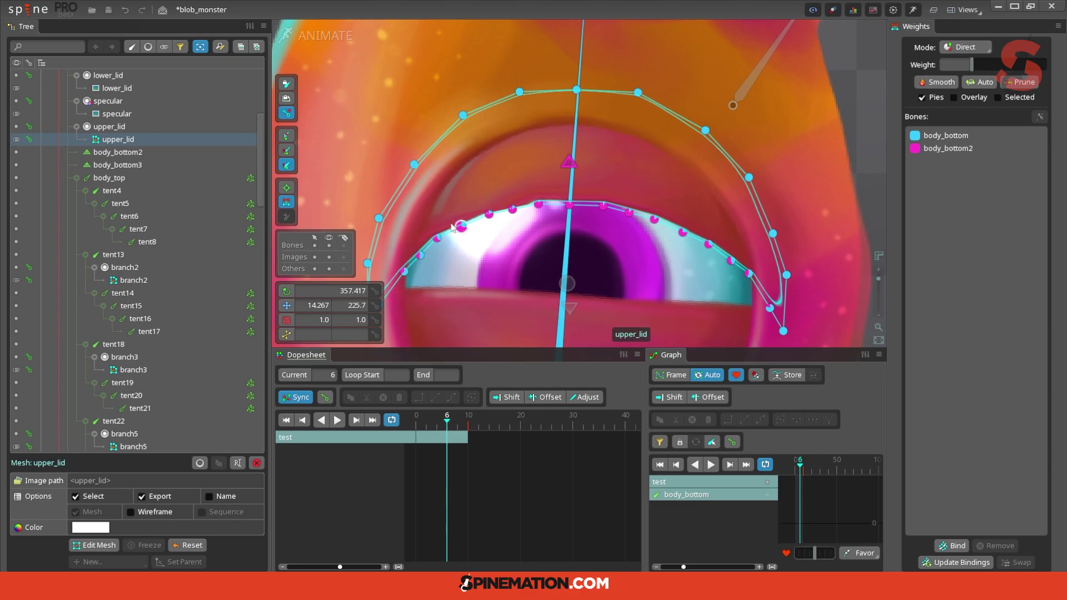
scroll(618, 233, "up", 3)
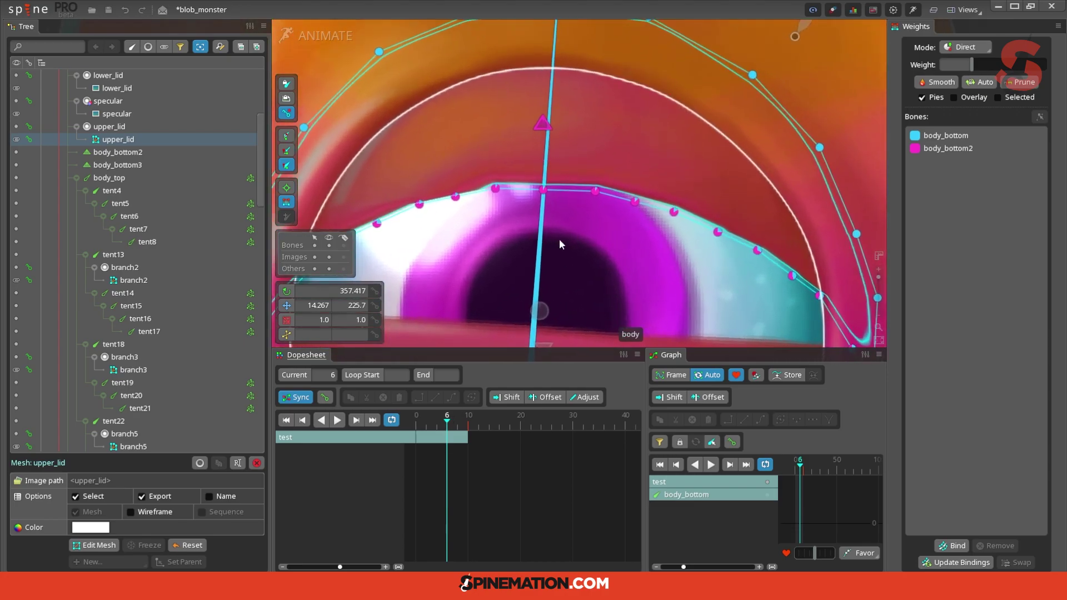
left_click_drag(569, 240, 675, 256)
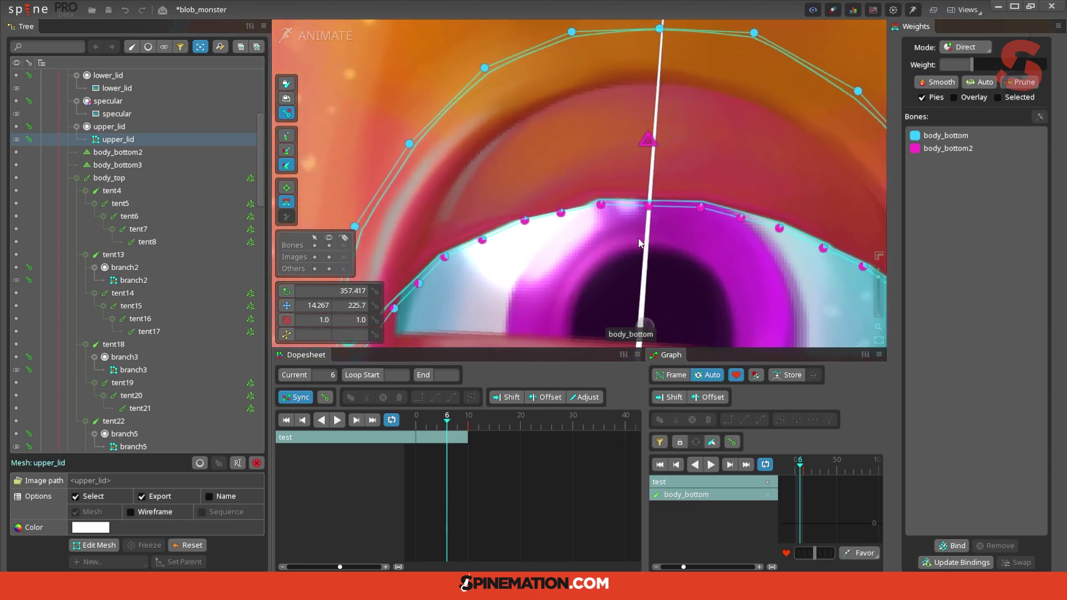
left_click(562, 213)
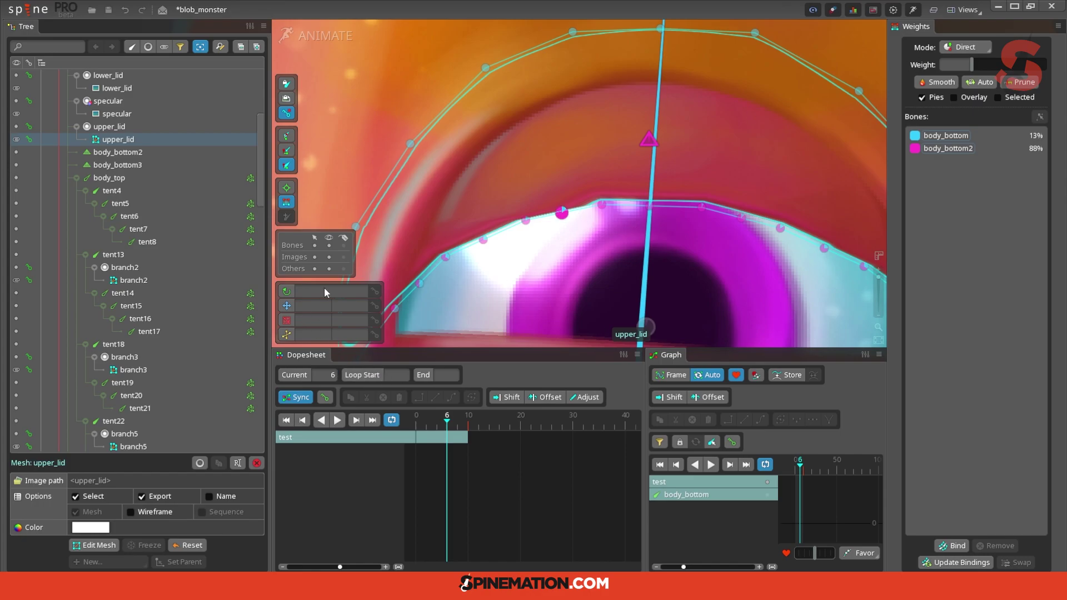
left_click(649, 140)
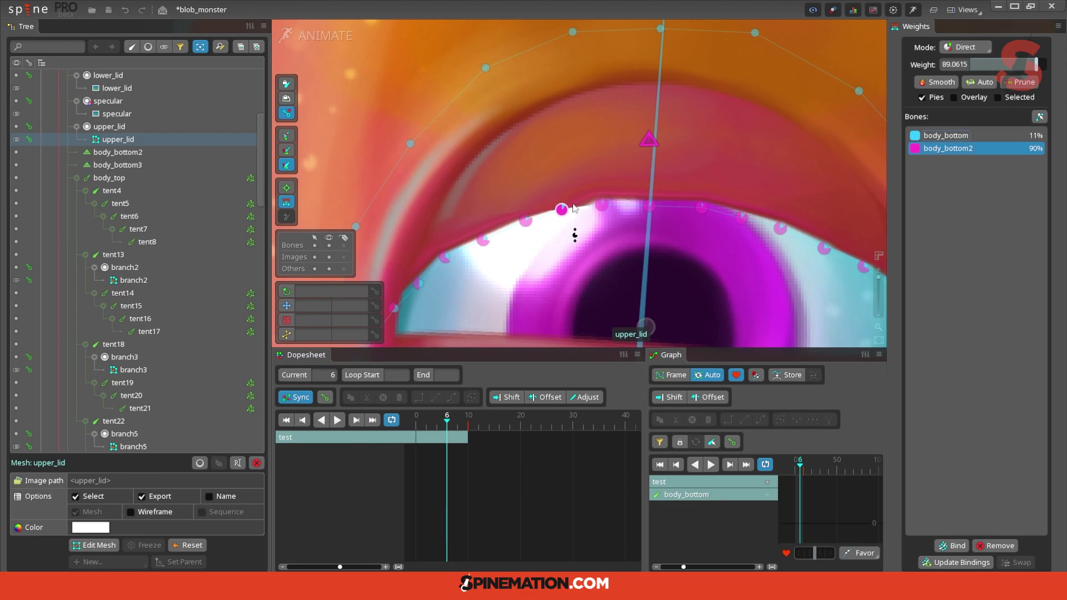
left_click(602, 199)
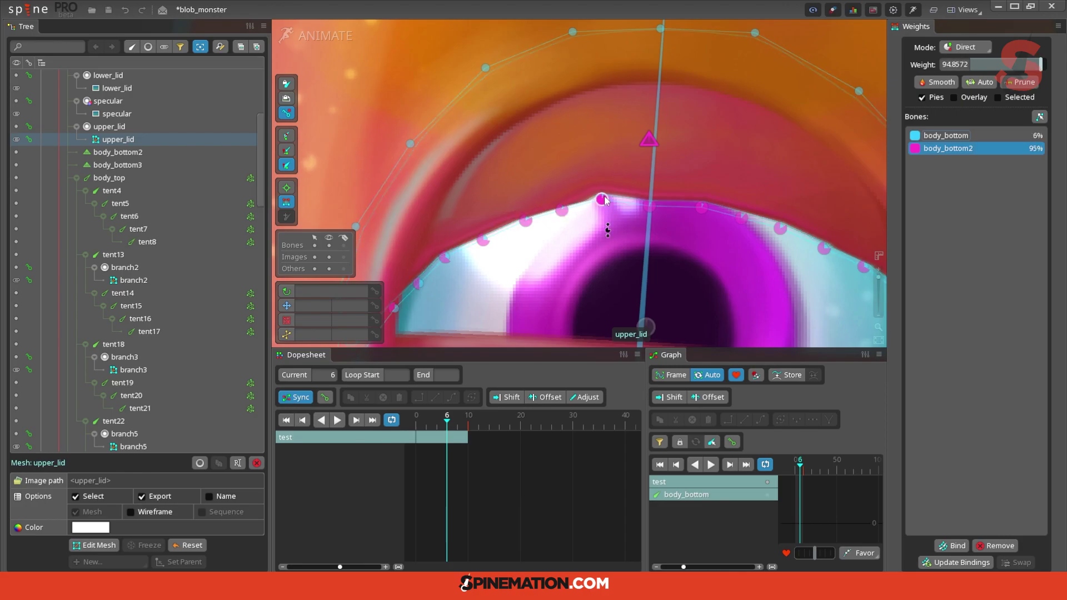
left_click(562, 208)
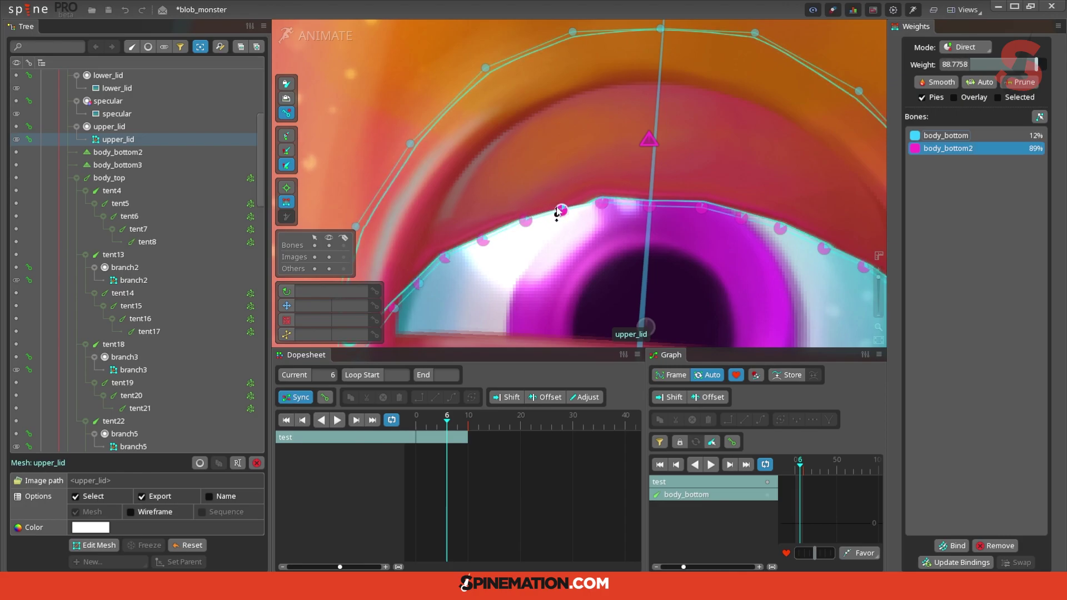
left_click_drag(568, 210, 566, 238)
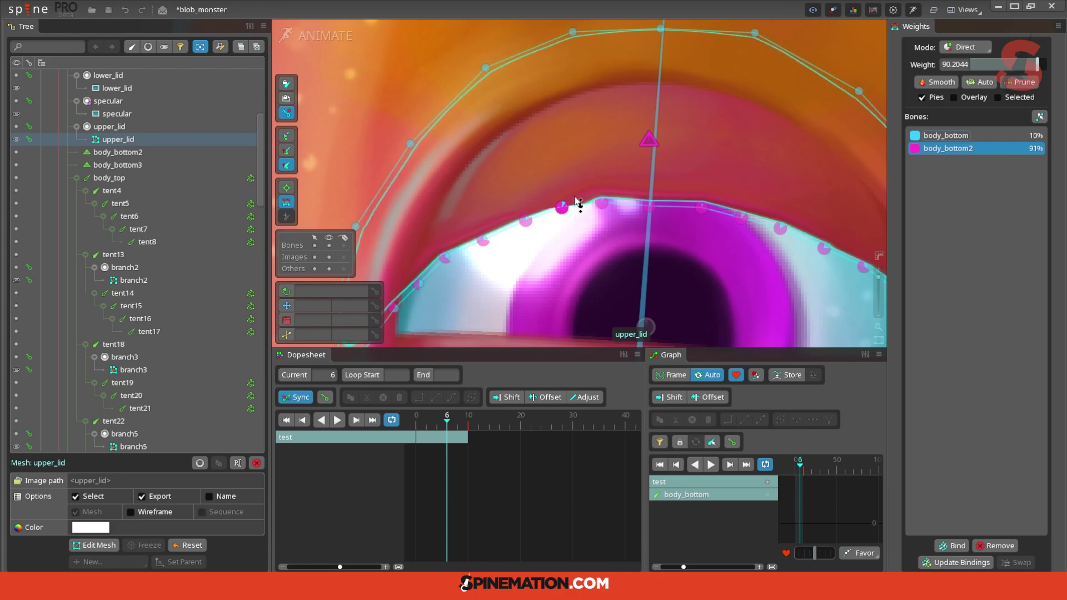
key("v")
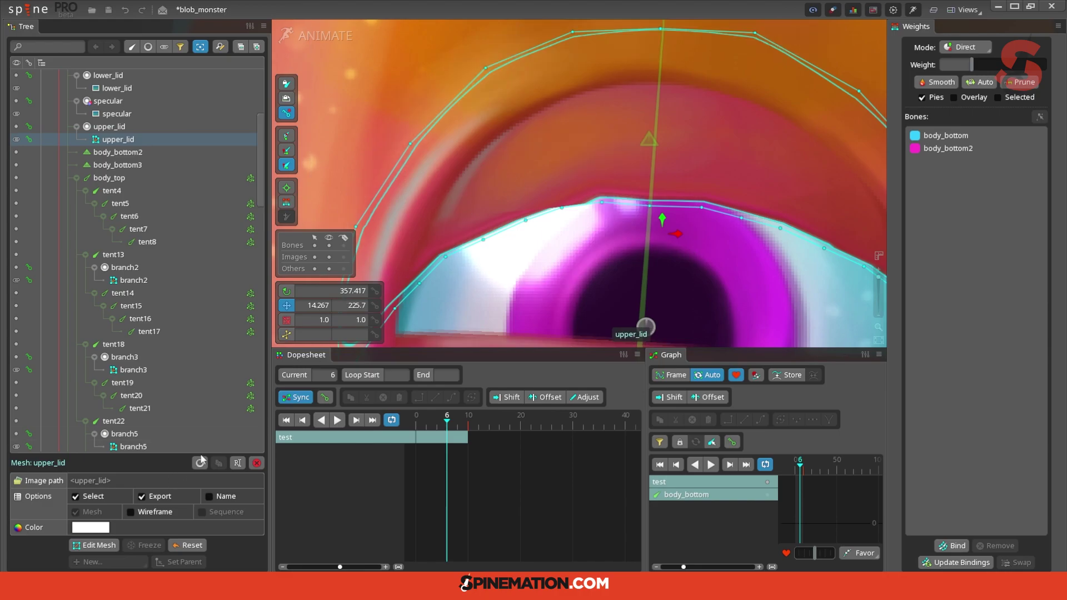
Return to Setup mode and open the upper_lid mesh for editing with its whole lower edge in view.
left_click(326, 36)
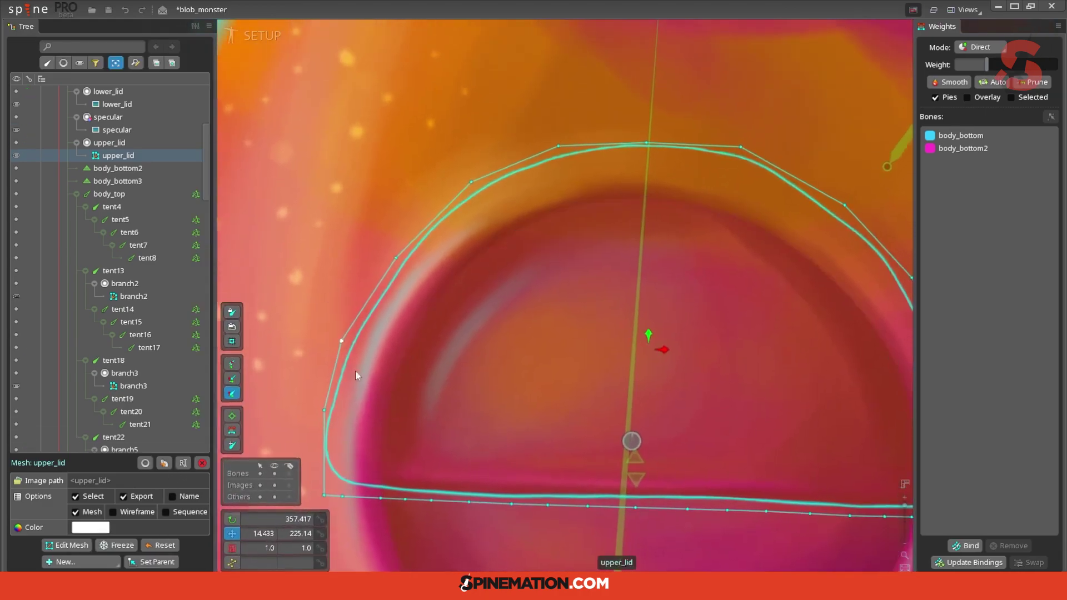
left_click(67, 545)
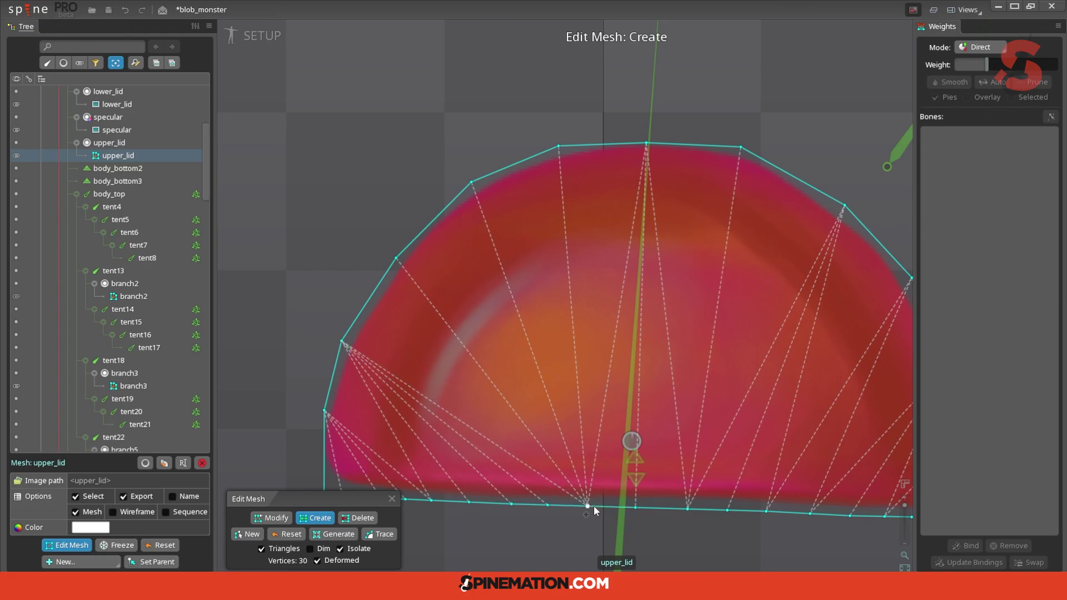
left_click_drag(691, 447, 635, 319)
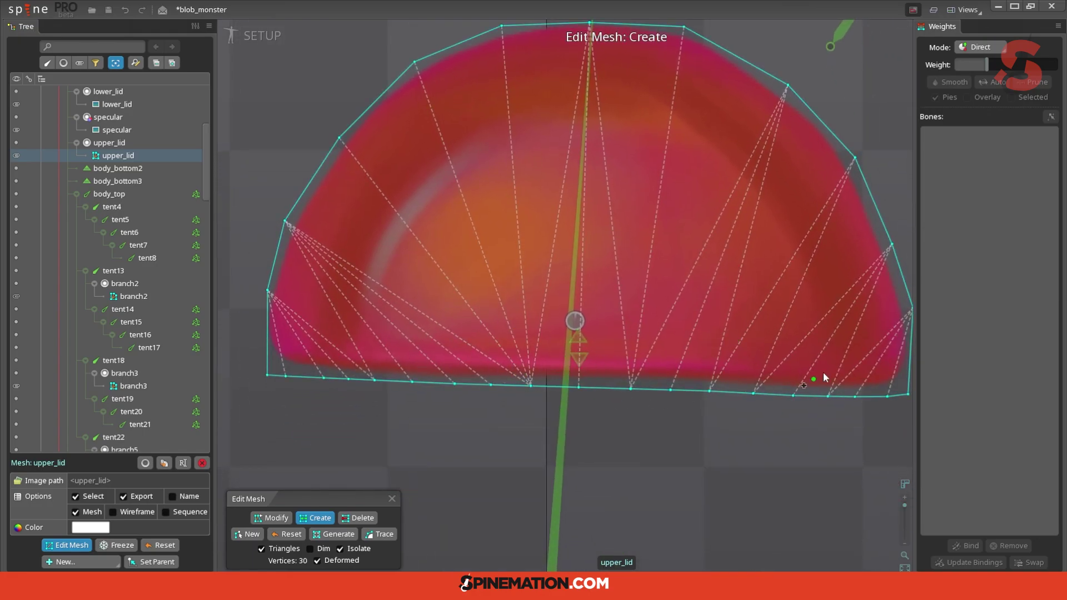
left_click_drag(713, 334, 677, 328)
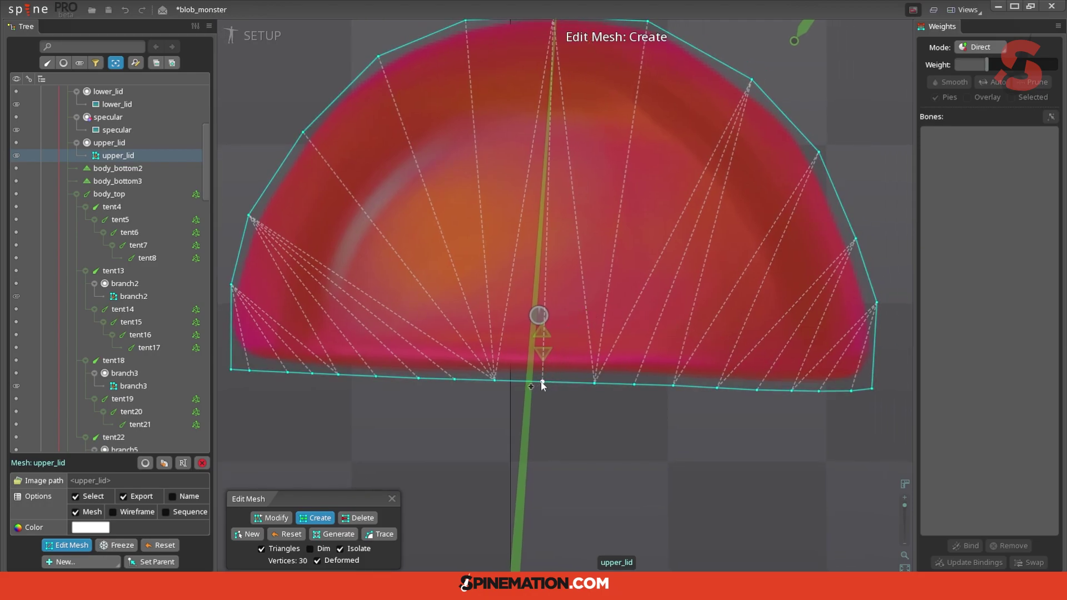
Try to connect the central lower-edge vertex to the top outline vertex with a vertical edge.
left_click_drag(541, 382, 546, 83)
key("ctrl+z")
left_click_drag(594, 178, 610, 228)
left_click_drag(575, 50, 562, 411)
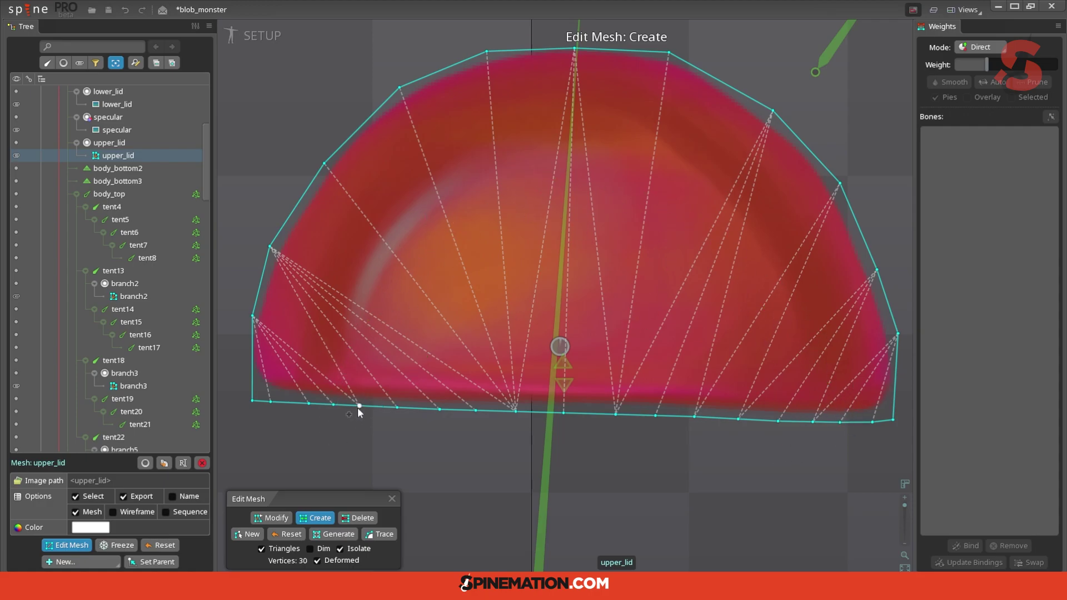
left_click_drag(563, 413, 575, 48)
Draw an arch of connected inner vertices across the upper_lid mesh, starting and ending on lower-edge vertices near both corners.
left_click_drag(334, 405, 506, 159)
left_click(602, 158)
left_click(701, 197)
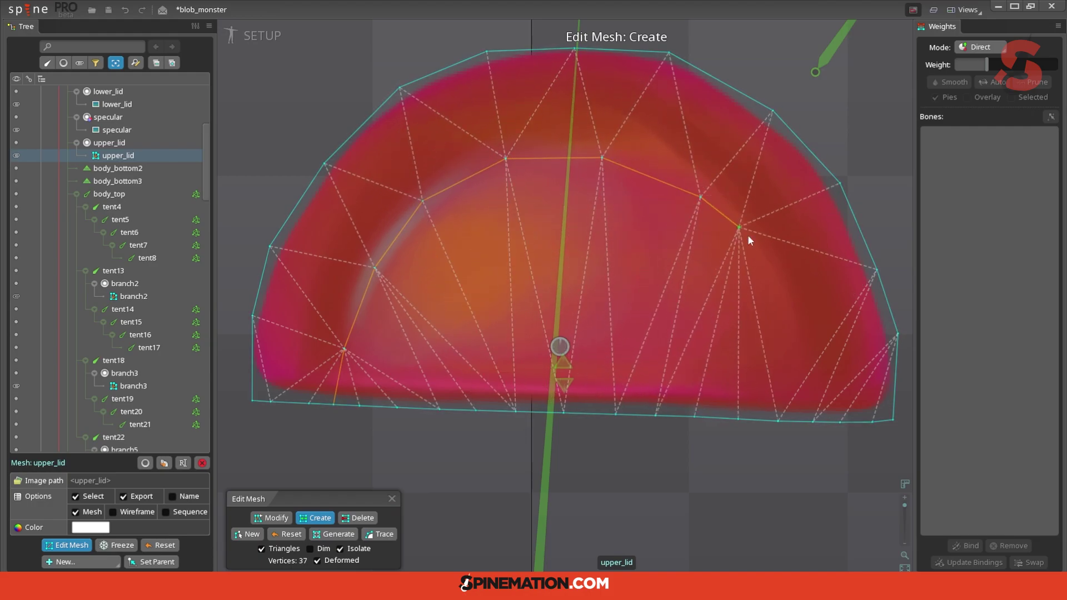
left_click(762, 255)
left_click(801, 339)
left_click(812, 421)
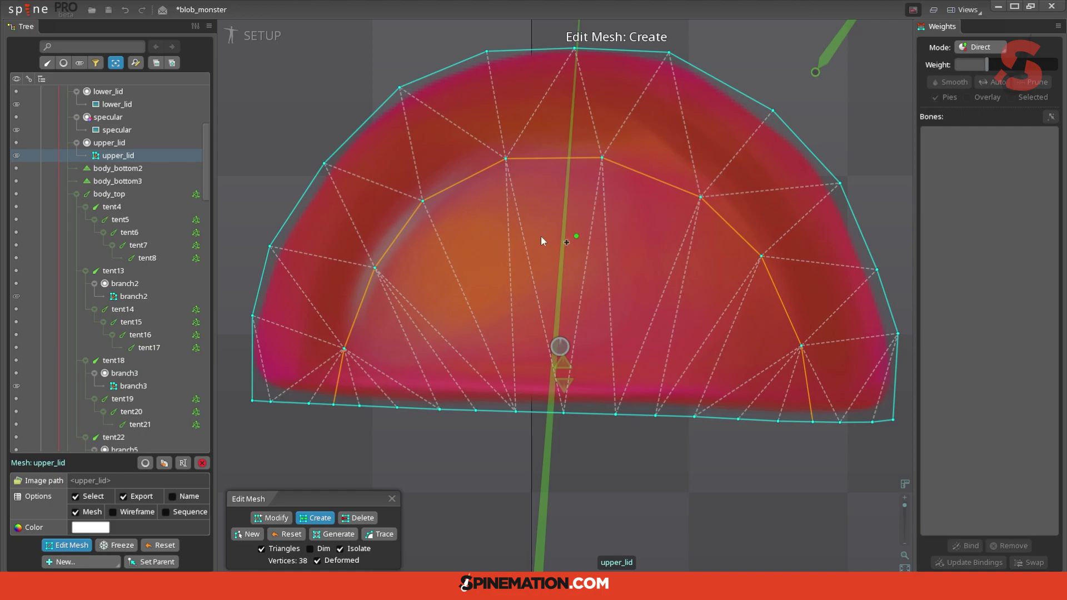
Add a row of connected inner vertices just above the lower edge, linking the left and right outline vertices, and finish mesh editing.
left_click(253, 317)
left_click(345, 350)
left_click(425, 359)
left_click_drag(424, 359, 437, 361)
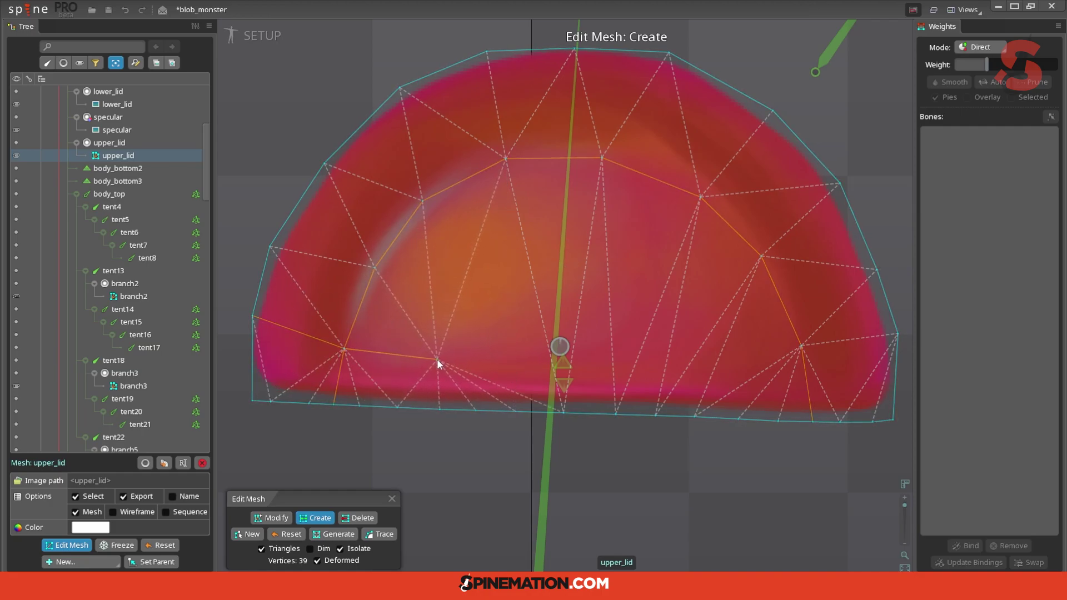
left_click(518, 363)
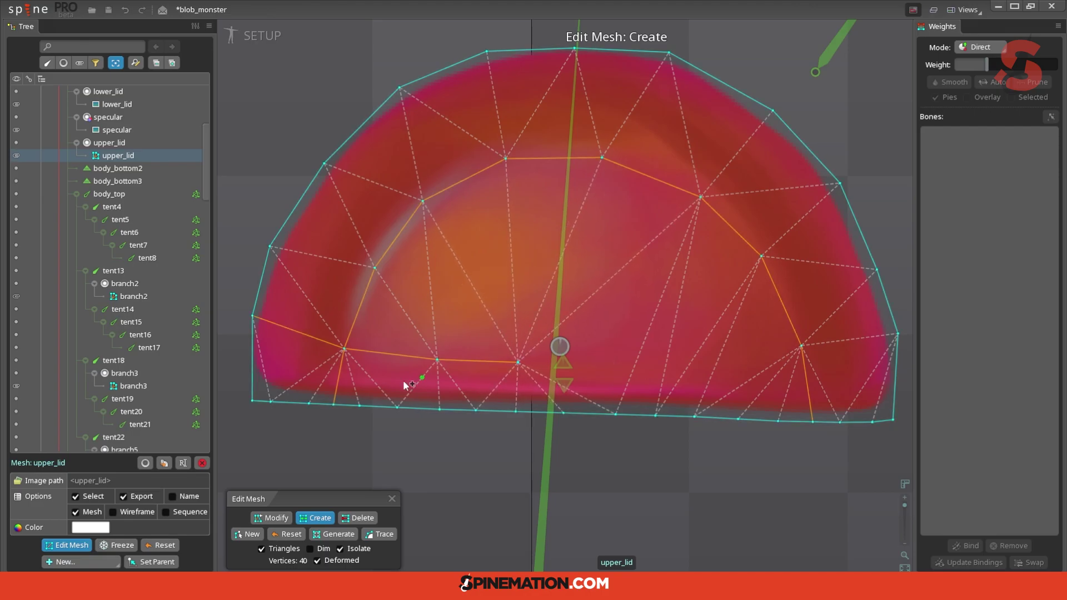
left_click(618, 366)
left_click(694, 368)
left_click_drag(695, 368, 898, 333)
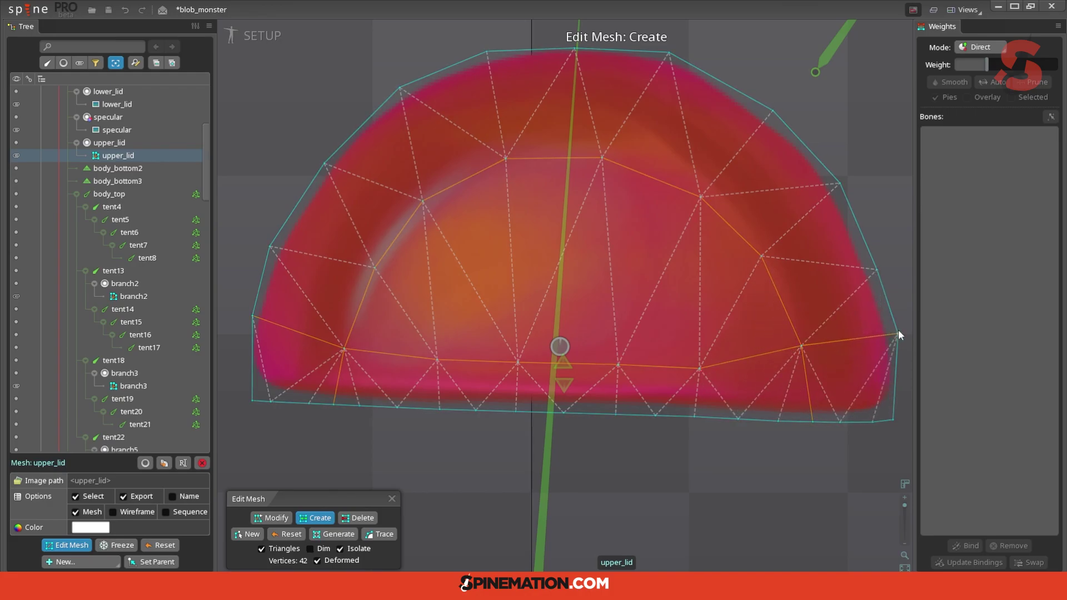
key("d")
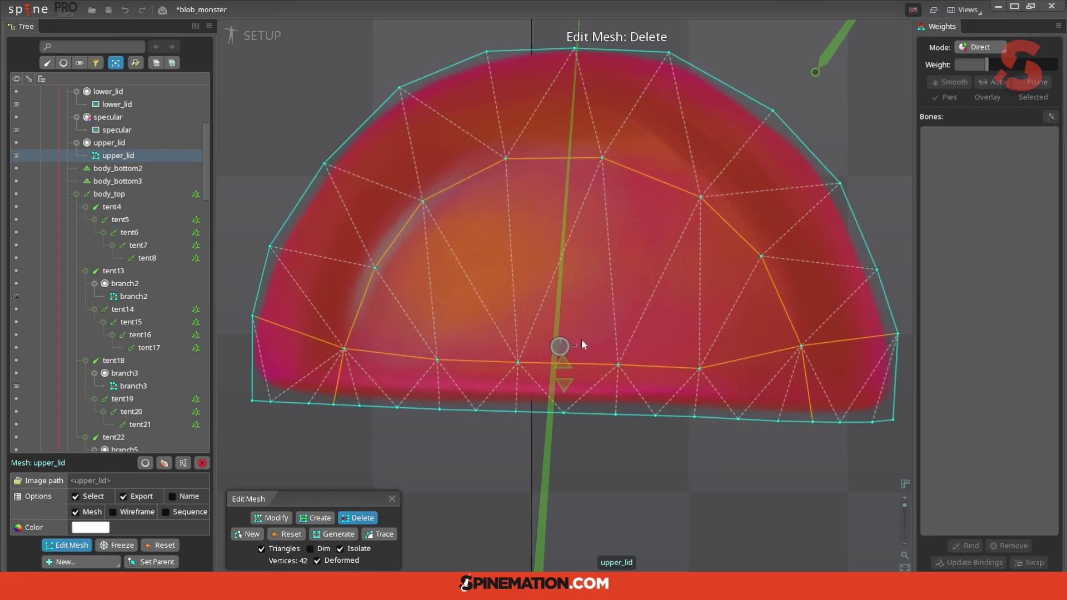
left_click(392, 499)
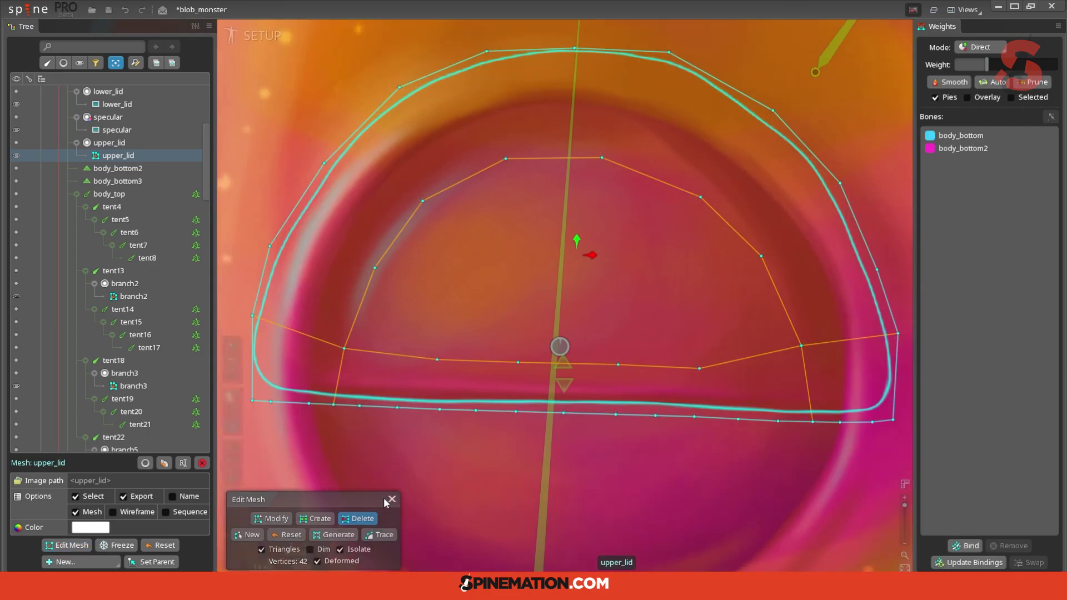
Test how the refined upper lid opens by moving body_bottom2 up to the eye's rim, and undo the move.
left_click(564, 386)
left_click(562, 362)
left_click_drag(562, 361, 625, 79)
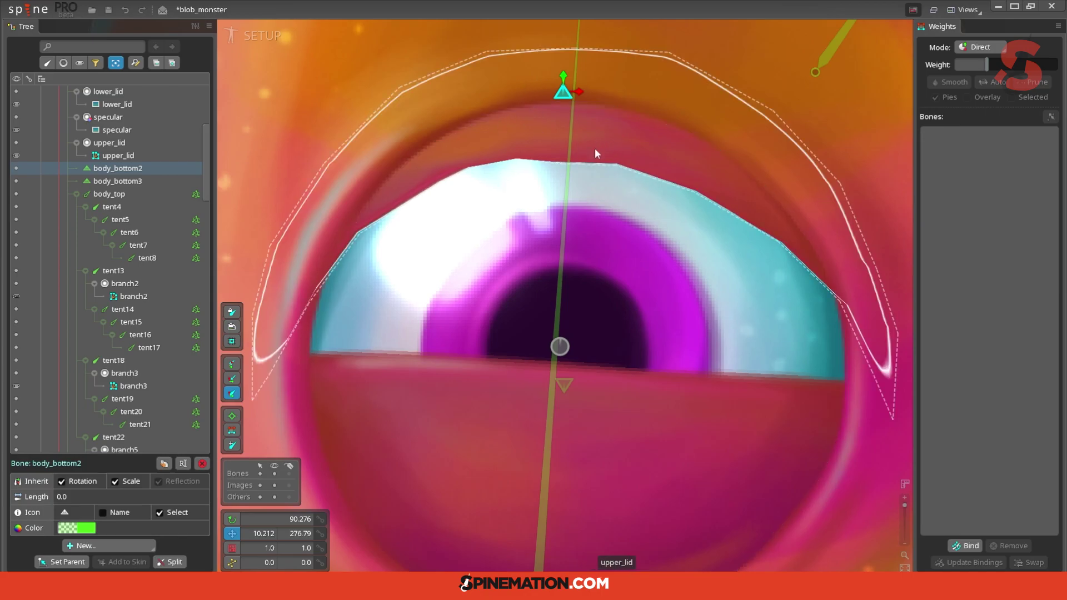
key("ctrl+z")
Show frame 8 of the test animation in Animate mode and display the upper_lid's bone weights on its vertices.
left_click(272, 35)
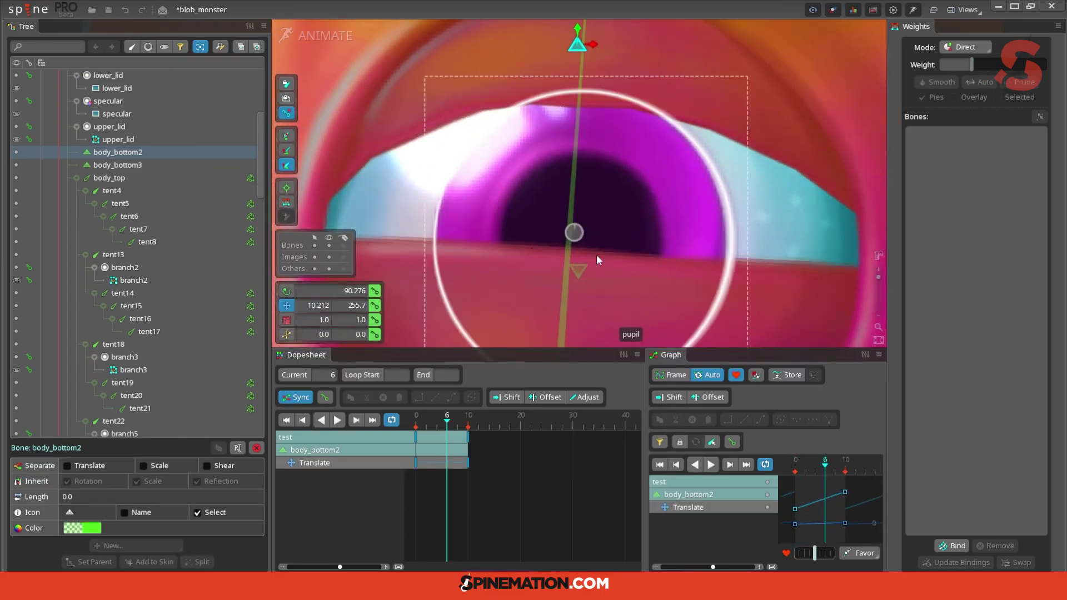
mouse_move(447, 422)
left_mouse_down()
mouse_move(421, 423)
mouse_move(458, 425)
left_mouse_up()
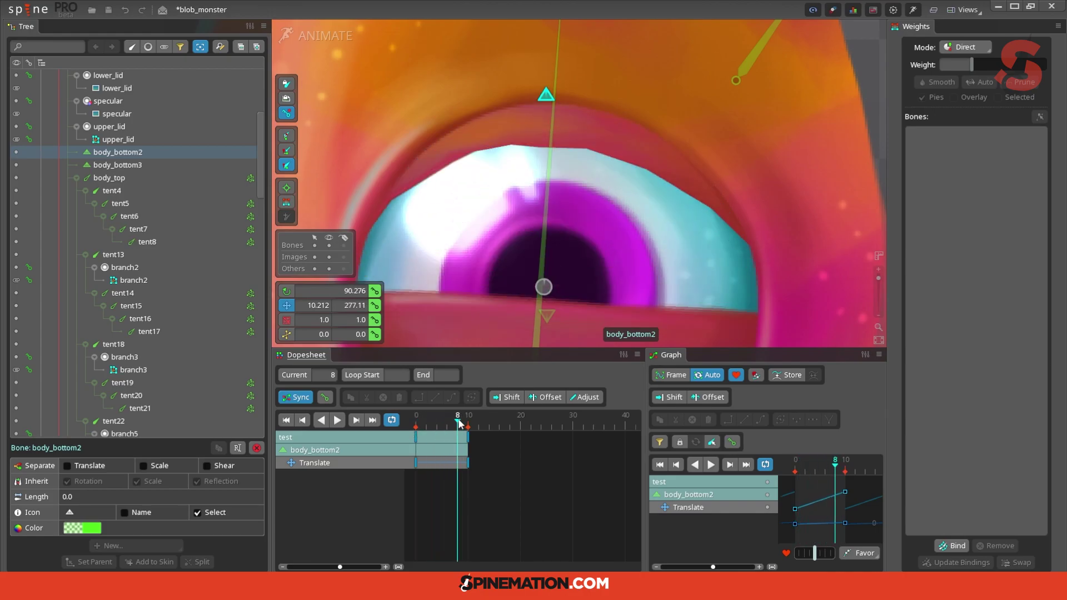
left_click(621, 146)
scroll(558, 130, "up", 5)
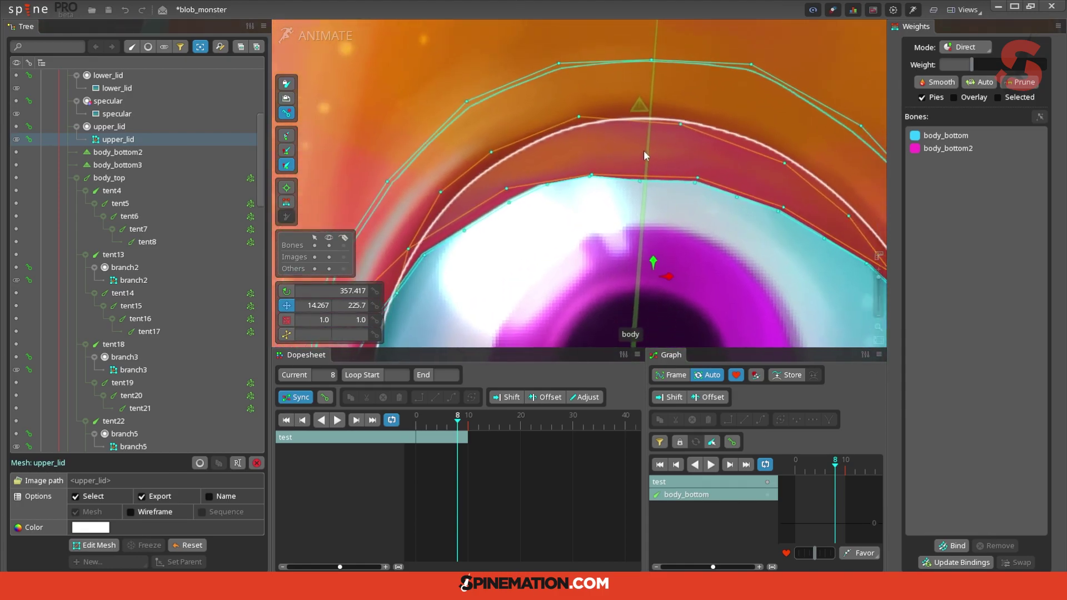
scroll(644, 151, "down", 2)
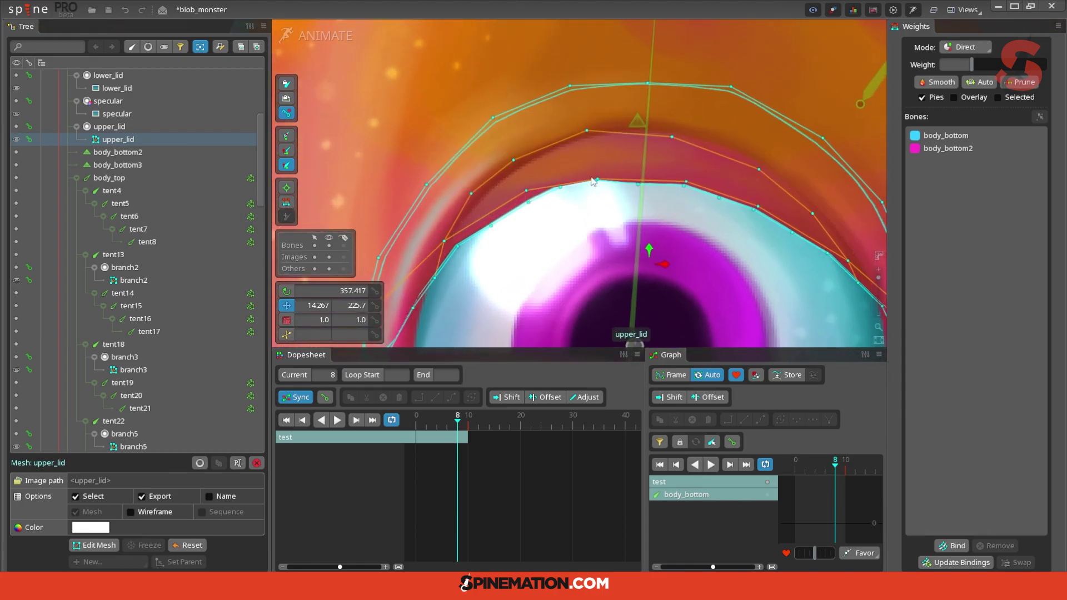
left_click(285, 203)
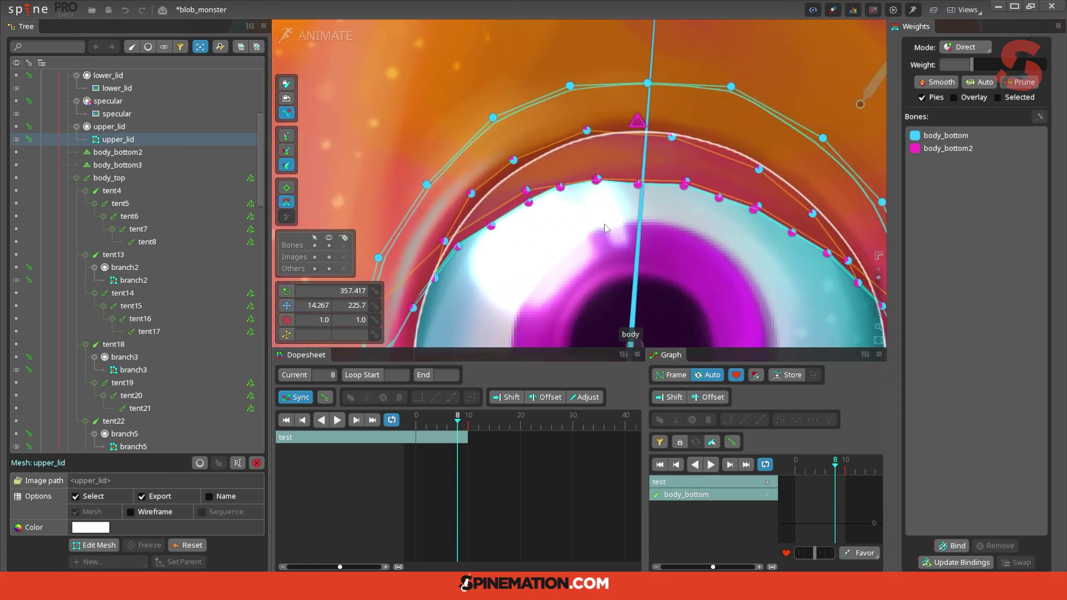
At frame 7, raise the body_bottom2 bone's weight on the upper_lid mesh's middle row of vertices above the lid edge.
scroll(604, 225, "down", 3)
left_click_drag(458, 418, 421, 425)
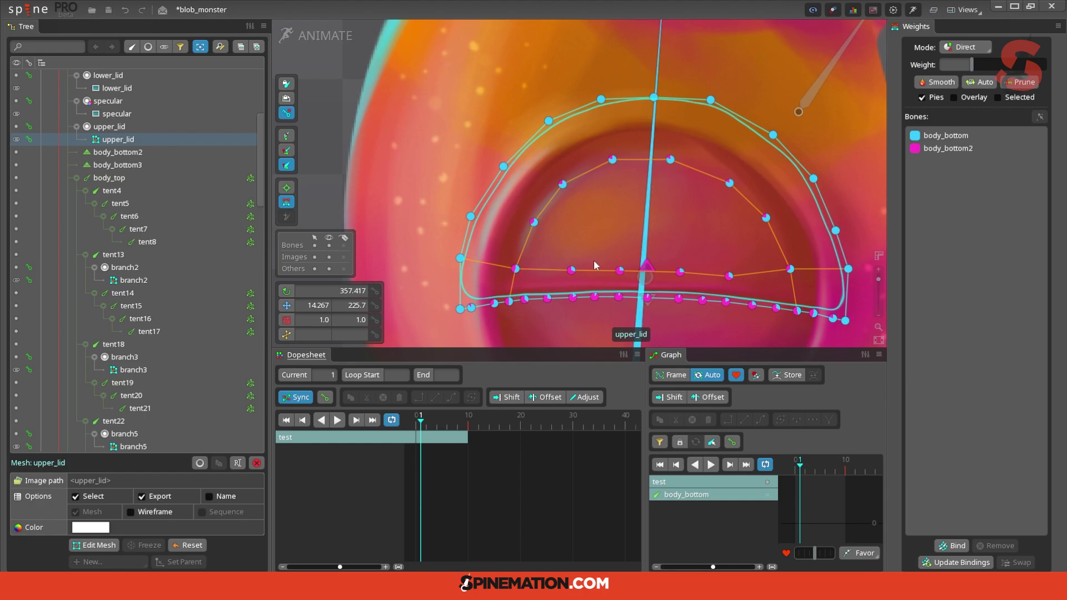
mouse_move(426, 421)
left_mouse_down()
mouse_move(458, 424)
mouse_move(431, 424)
left_mouse_up()
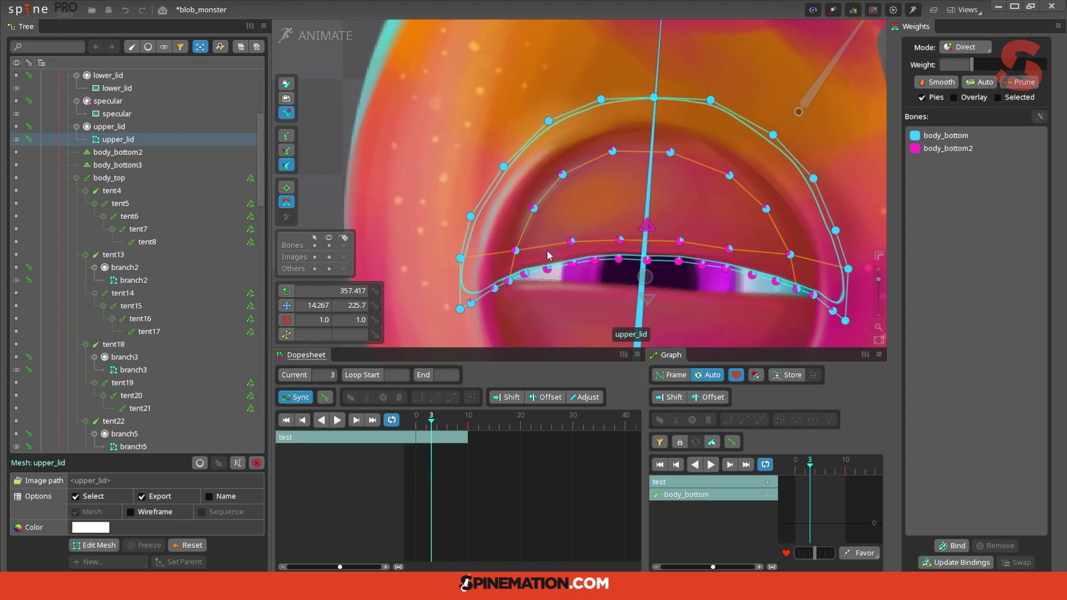
left_click_drag(419, 423, 454, 419)
scroll(598, 234, "up", 3)
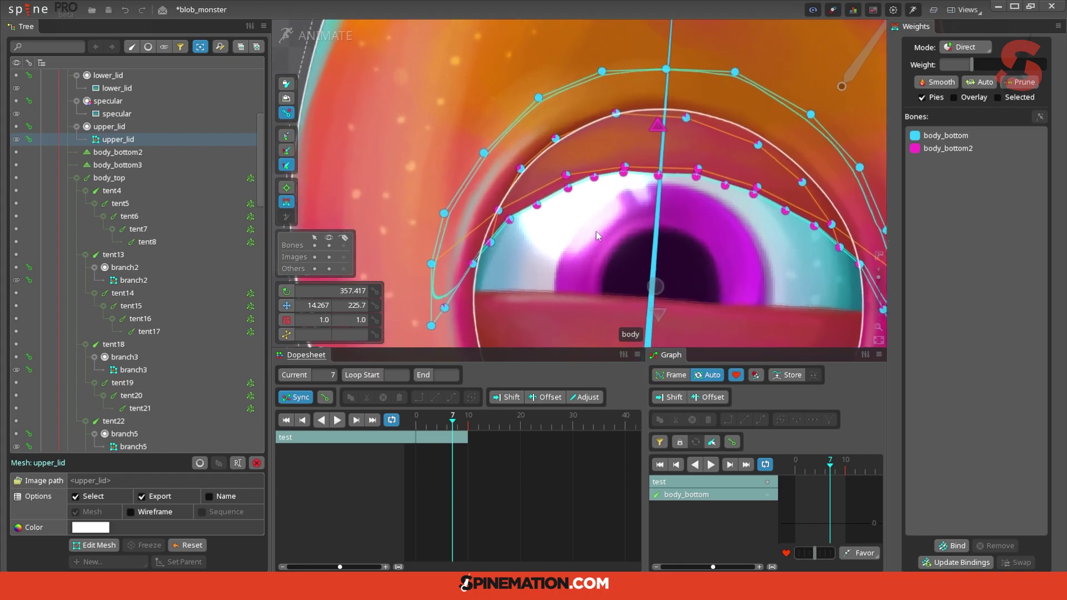
left_click_drag(582, 175, 545, 245)
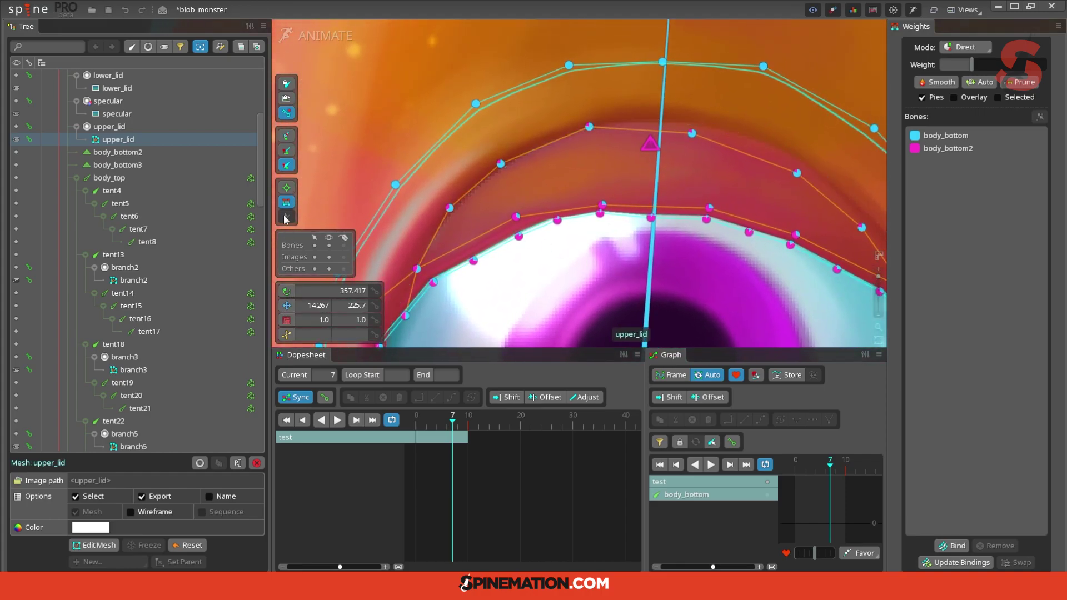
left_click(602, 204)
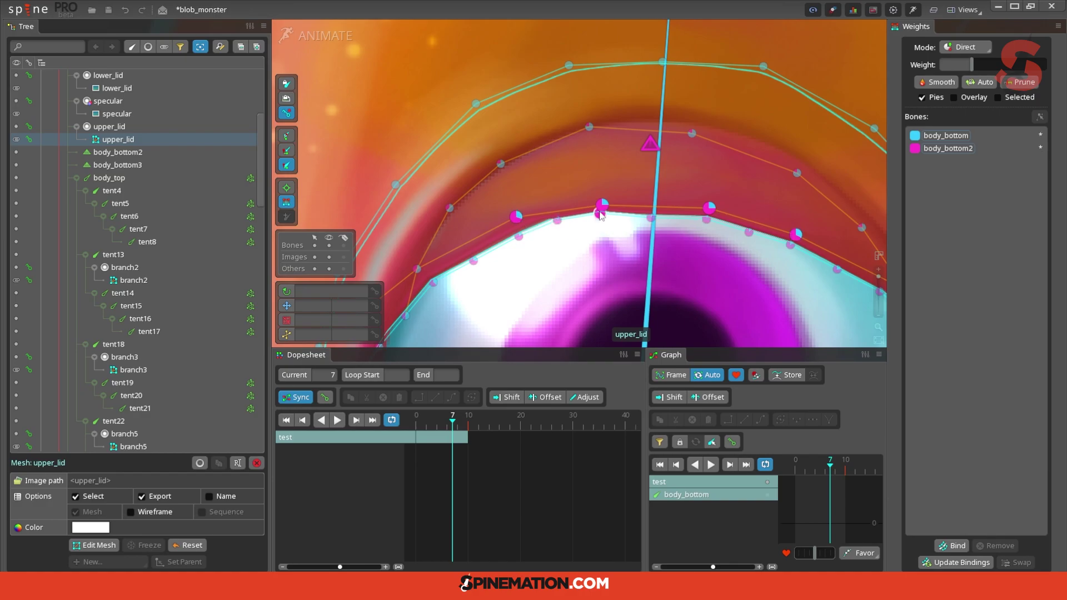
mouse_move(604, 207)
left_mouse_down()
mouse_move(610, 174)
mouse_move(600, 216)
left_mouse_up()
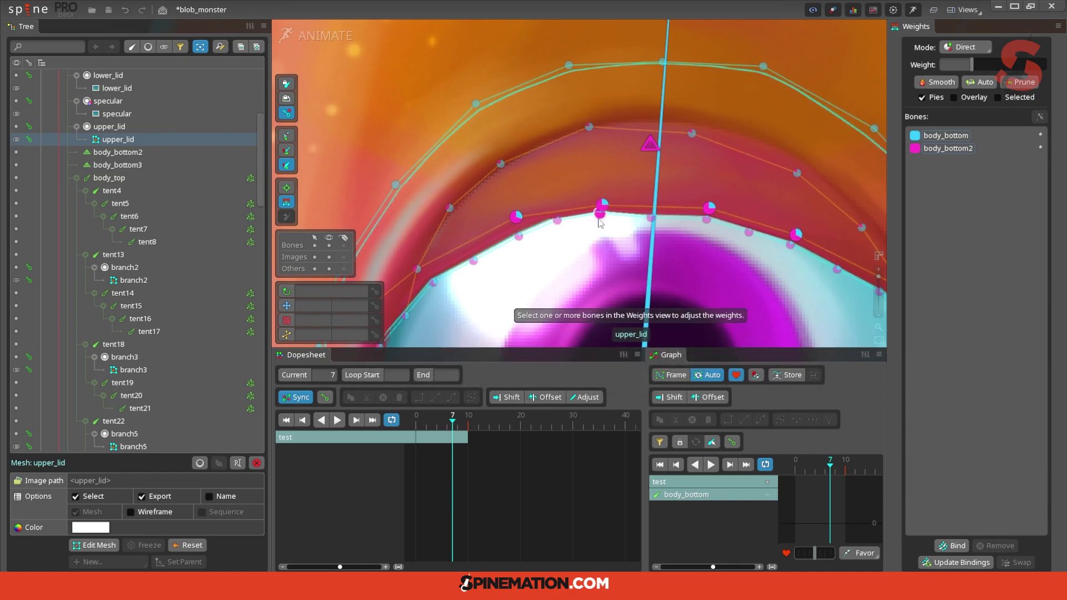
left_click(650, 145)
left_click_drag(708, 207, 718, 183)
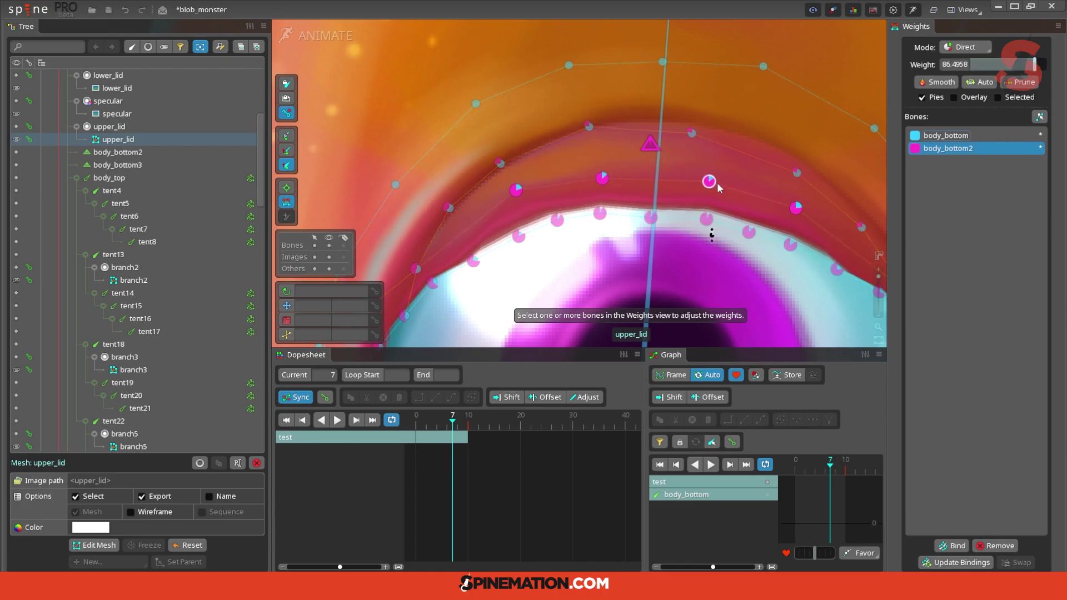
Increase the body_bottom2 weights on the individual vertices of the upper_lid mesh's inner arch, from the left side to the right.
left_click_drag(575, 282, 667, 181)
left_click(509, 164)
mouse_move(518, 192)
left_mouse_down()
mouse_move(544, 96)
mouse_move(598, 47)
mouse_move(507, 181)
left_mouse_up()
left_click(542, 104)
left_click(592, 58)
left_click_drag(669, 174, 666, 135)
left_click(660, 144)
left_click(765, 186)
left_click_drag(769, 215, 768, 169)
left_click(830, 240)
left_click_drag(837, 270, 835, 230)
Adjust the body_bottom2 weights of the vertices along the right half and centre of the upper lid's edge.
left_click_drag(862, 287, 719, 265)
left_click(730, 278)
left_click_drag(741, 309, 736, 261)
left_click(664, 259)
left_click_drag(674, 291, 671, 258)
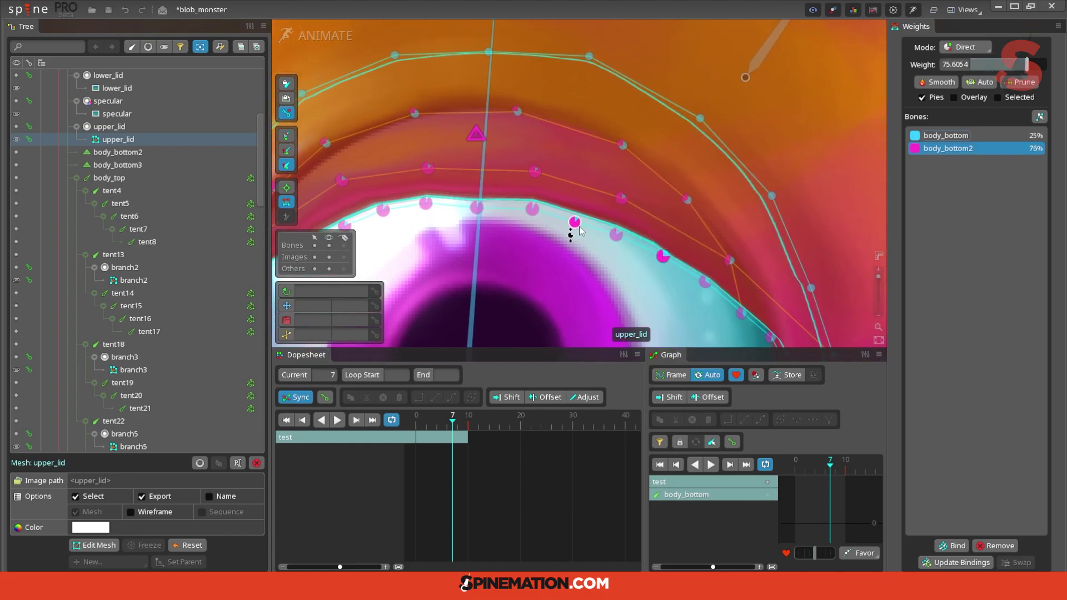
left_click(477, 204)
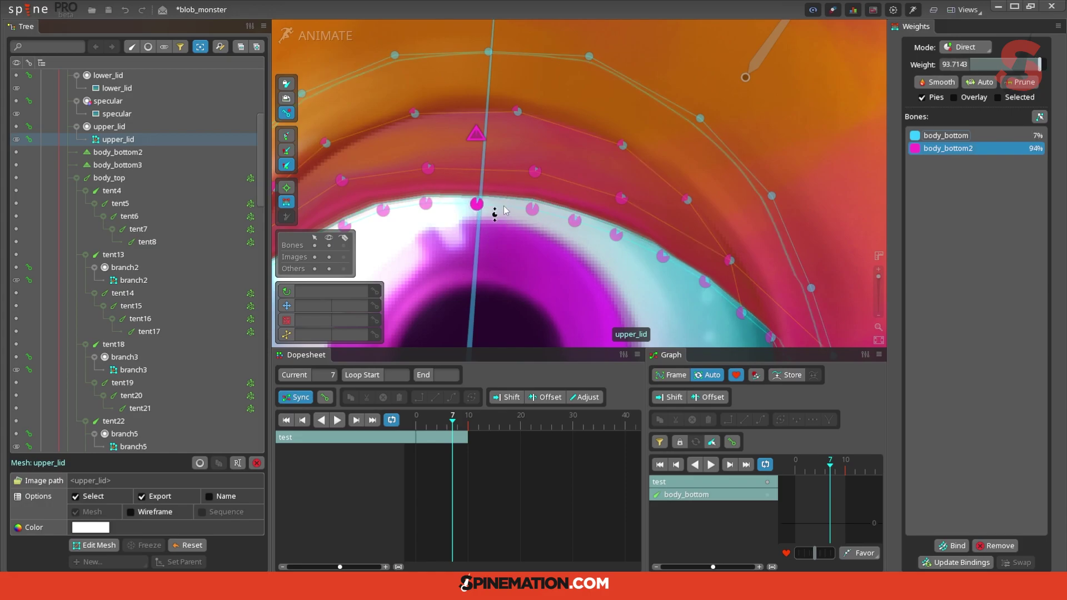
Adjust the body_bottom2 weights of the vertices along the left half of the upper lid's edge for a smooth curve.
left_click_drag(357, 213, 588, 219)
left_click(576, 230)
left_click_drag(584, 259, 624, 245)
left_click(614, 217)
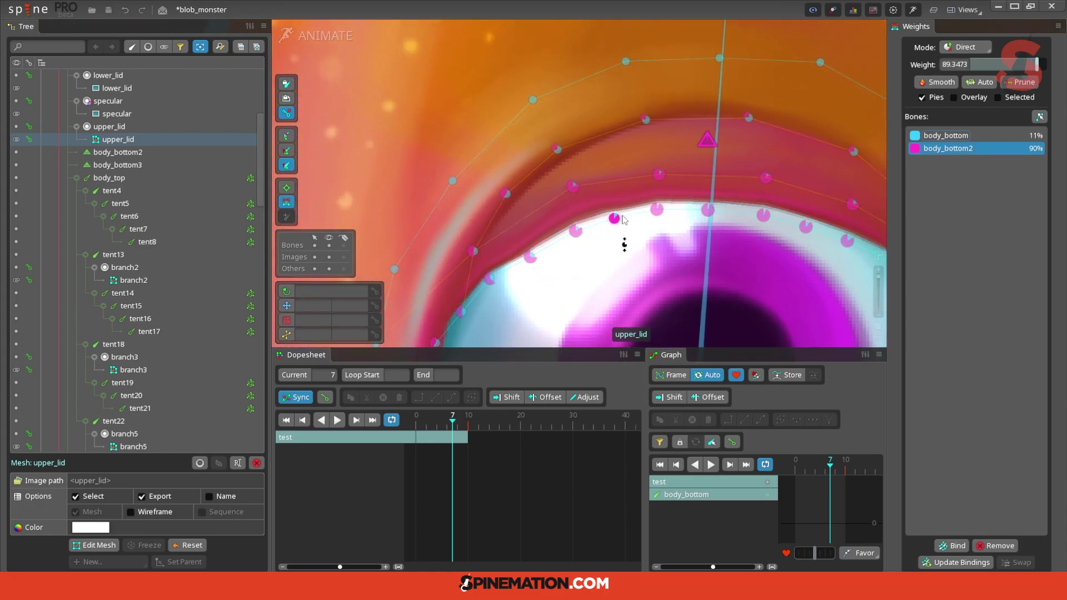
left_click(531, 250)
left_click_drag(548, 283, 548, 284)
left_click(490, 279)
left_click_drag(495, 292, 495, 314)
left_click(462, 312)
Fine-tune the body_bottom2 weights on the right part of the lid edge and the middle row of upper_lid vertices.
scroll(795, 313, "down", 2)
left_click_drag(795, 313, 625, 161)
scroll(660, 227, "up", 3)
left_click(662, 194)
left_click(618, 160)
scroll(625, 120, "down", 2)
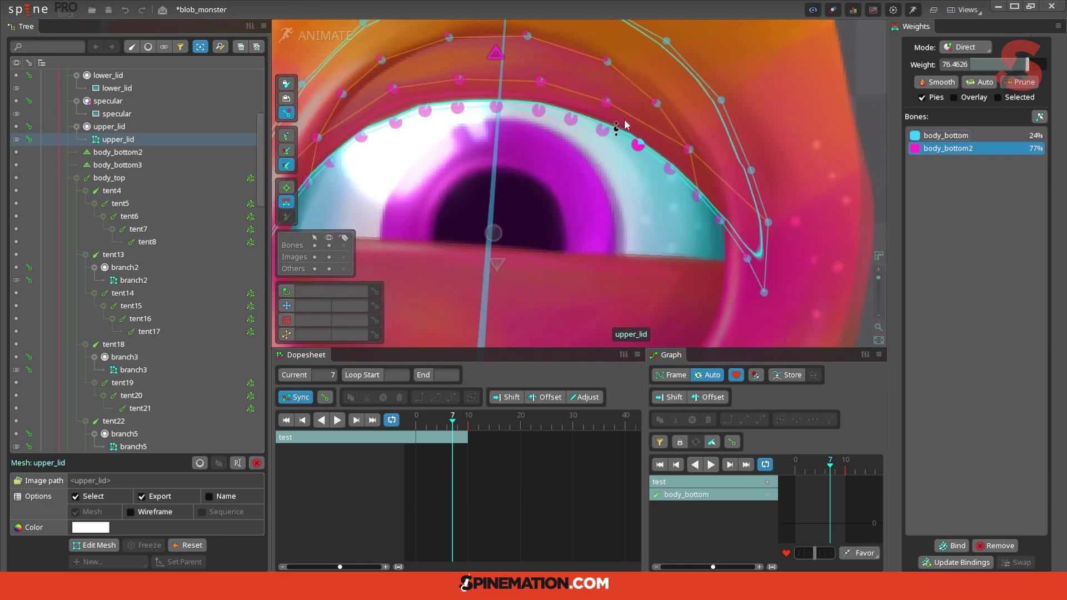
left_click(540, 80)
left_click(459, 79)
left_click(394, 88)
Leave weight editing for the Translate tool and scrub the test animation to frame 0 to check the eyelid's movement.
scroll(480, 239, "down", 2)
left_click_drag(481, 238, 565, 211)
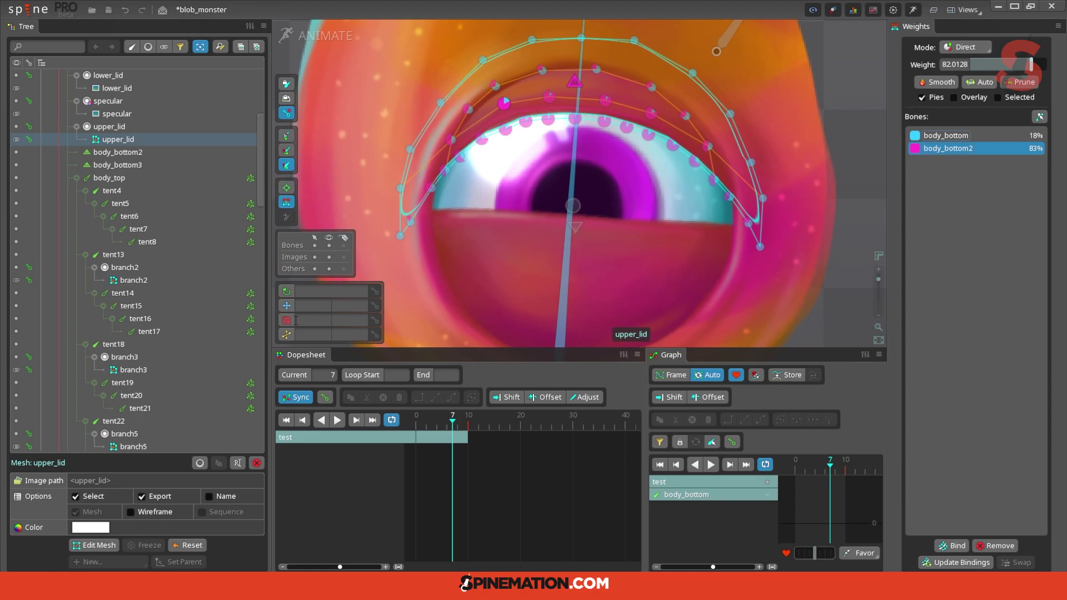
left_click(286, 306)
mouse_move(437, 414)
left_mouse_down()
mouse_move(453, 414)
mouse_move(437, 414)
left_mouse_up()
left_click(569, 255)
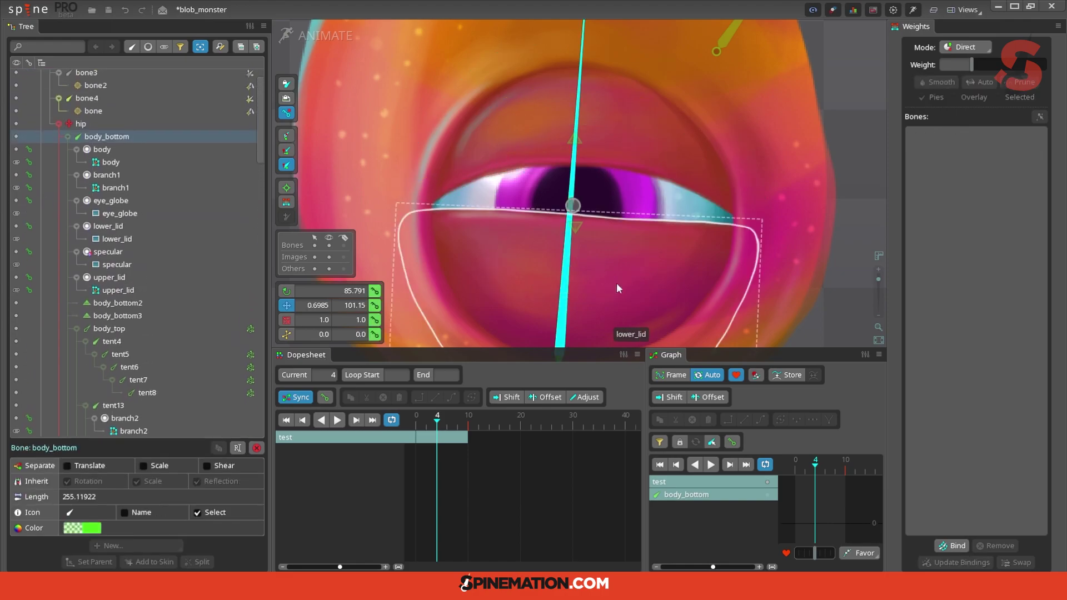
left_click(725, 43)
left_click(329, 246)
left_click_drag(437, 419, 416, 414)
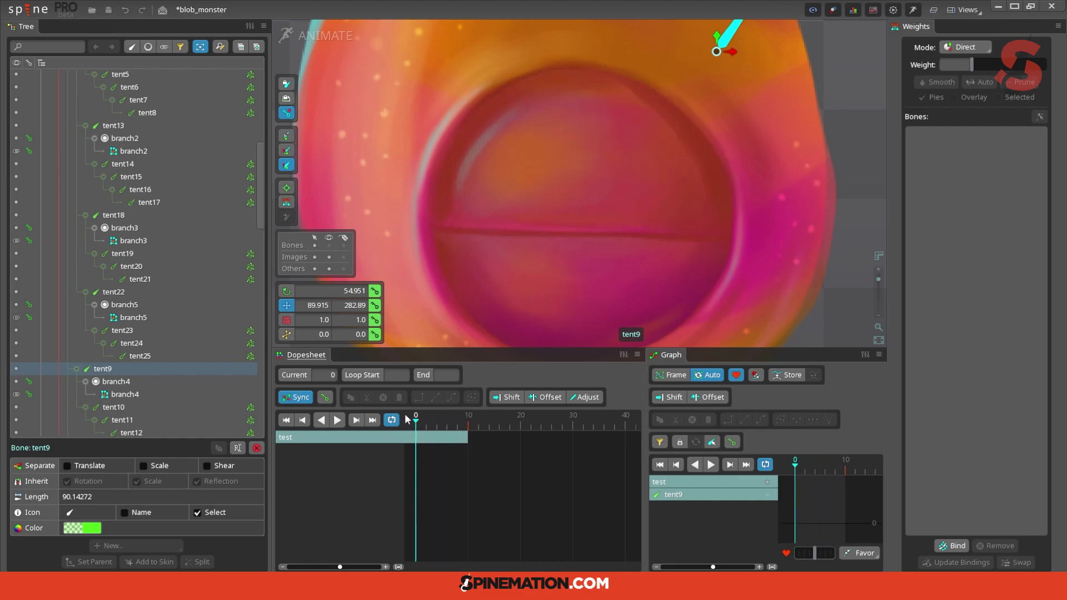
Select the body mesh and scrub the animation between frames 0 and 7 to examine the skin around the eye opening.
left_click(767, 162)
left_click(798, 162)
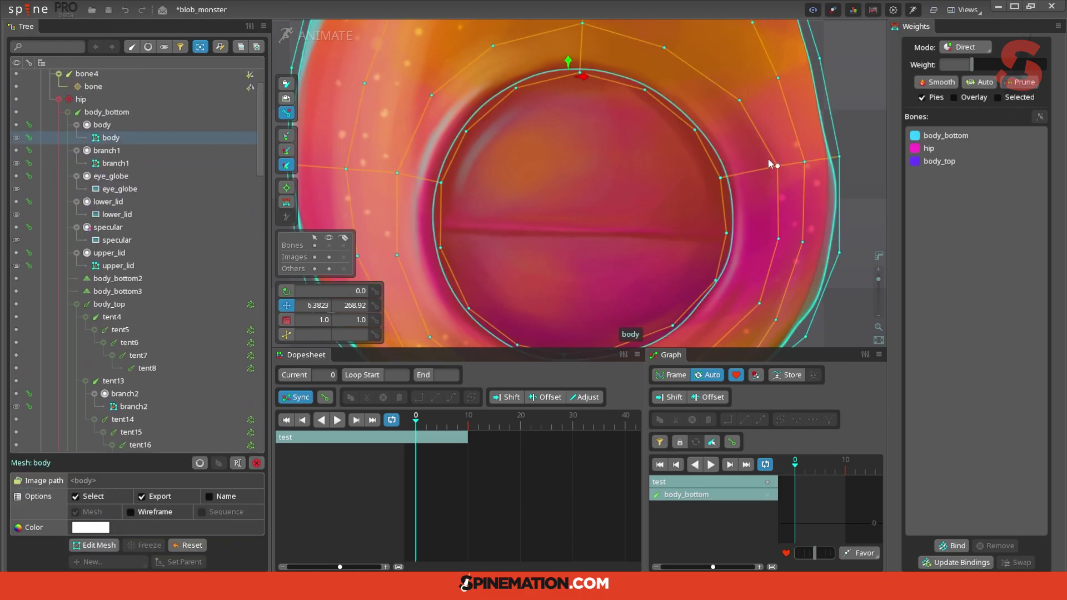
scroll(663, 158, "down", 1)
left_click_drag(662, 158, 603, 186)
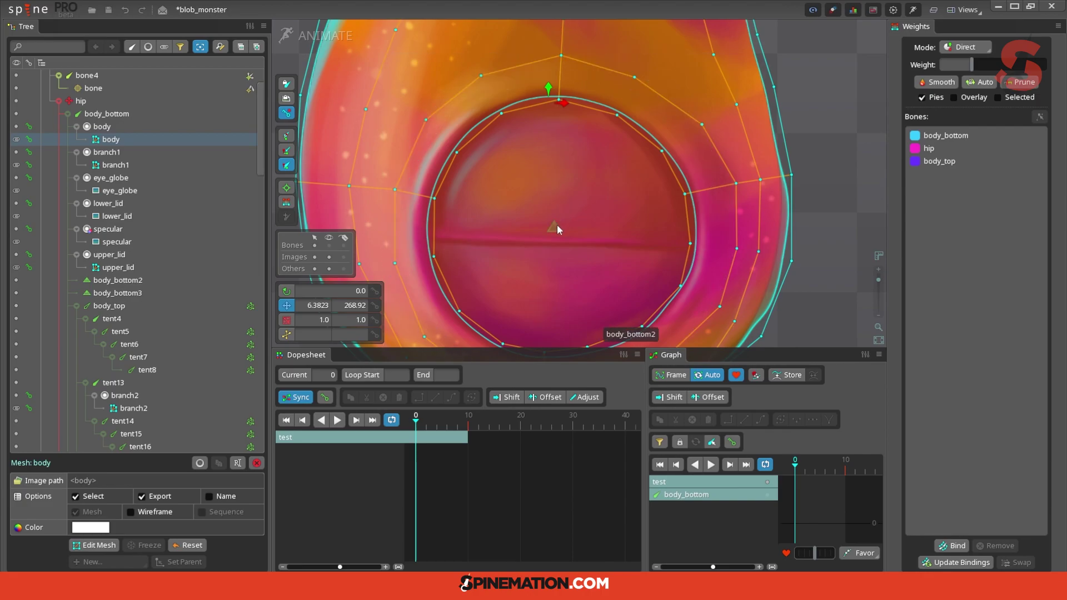
left_click_drag(421, 421, 453, 418)
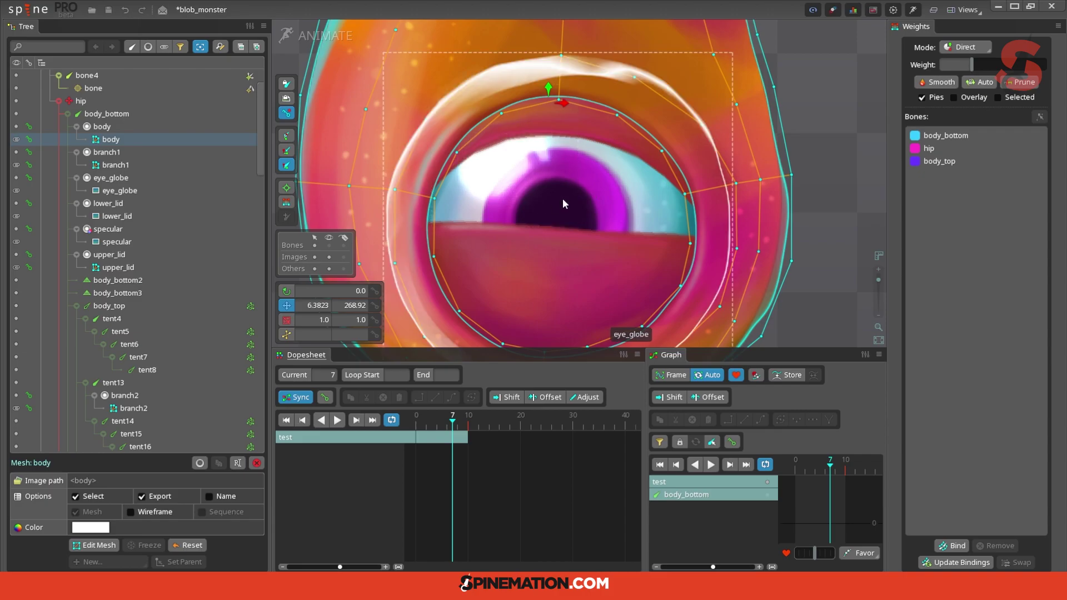
left_click(554, 109)
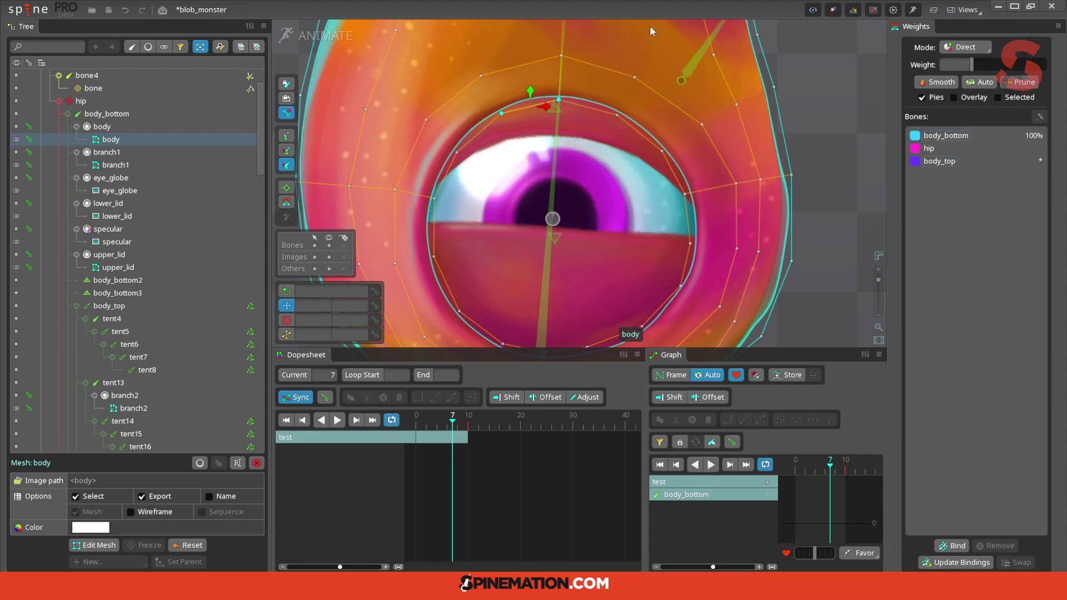
left_click(431, 422)
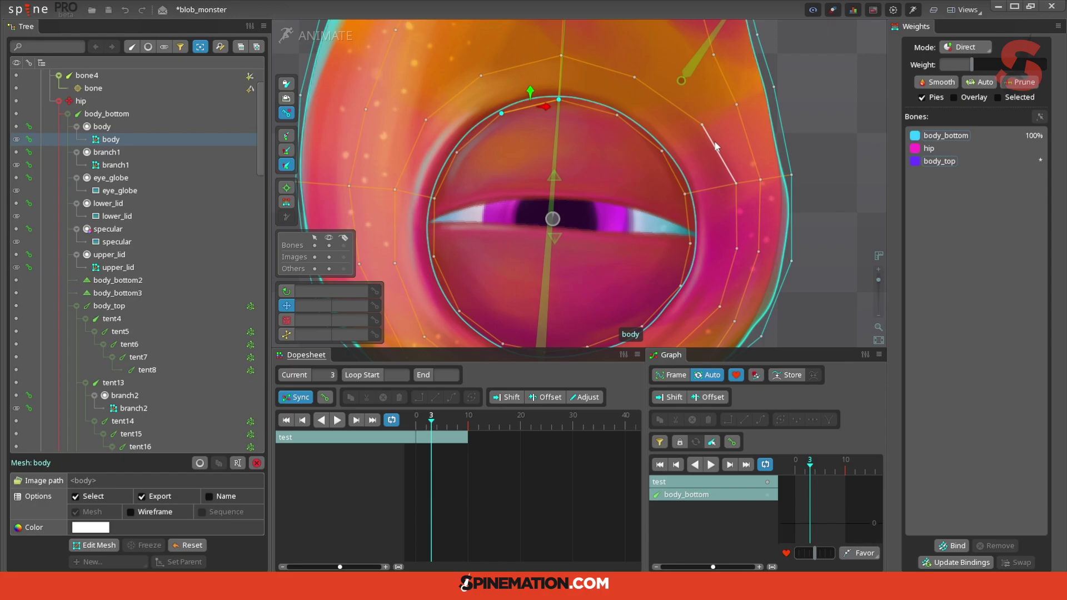
mouse_move(431, 427)
left_mouse_down()
mouse_move(442, 426)
mouse_move(411, 426)
left_mouse_up()
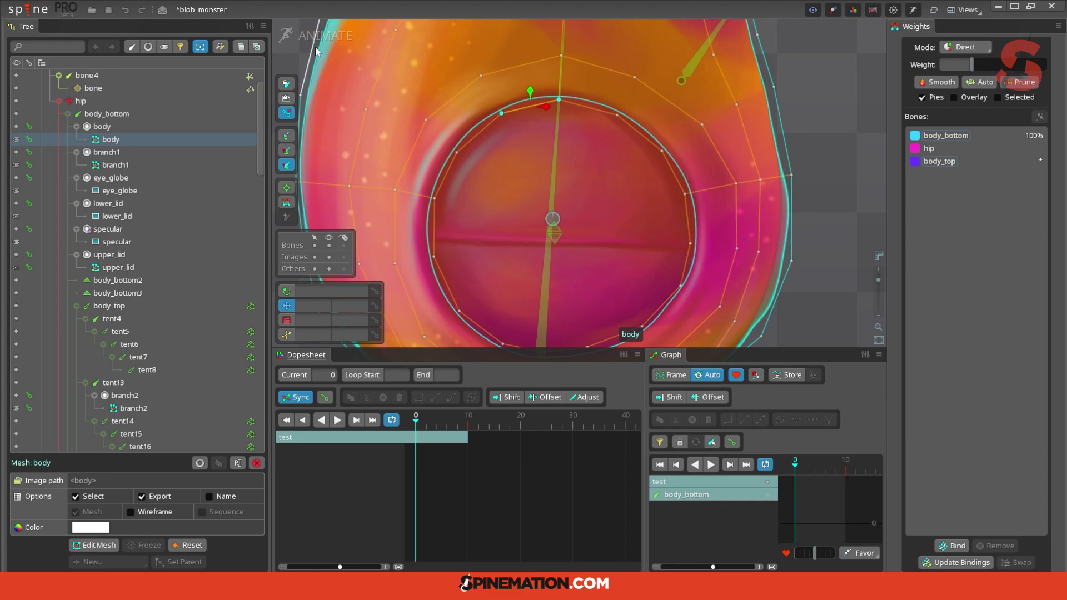
Bind the body_bottom2 bone to the body mesh in Setup mode and return to Animate mode.
left_click(330, 38)
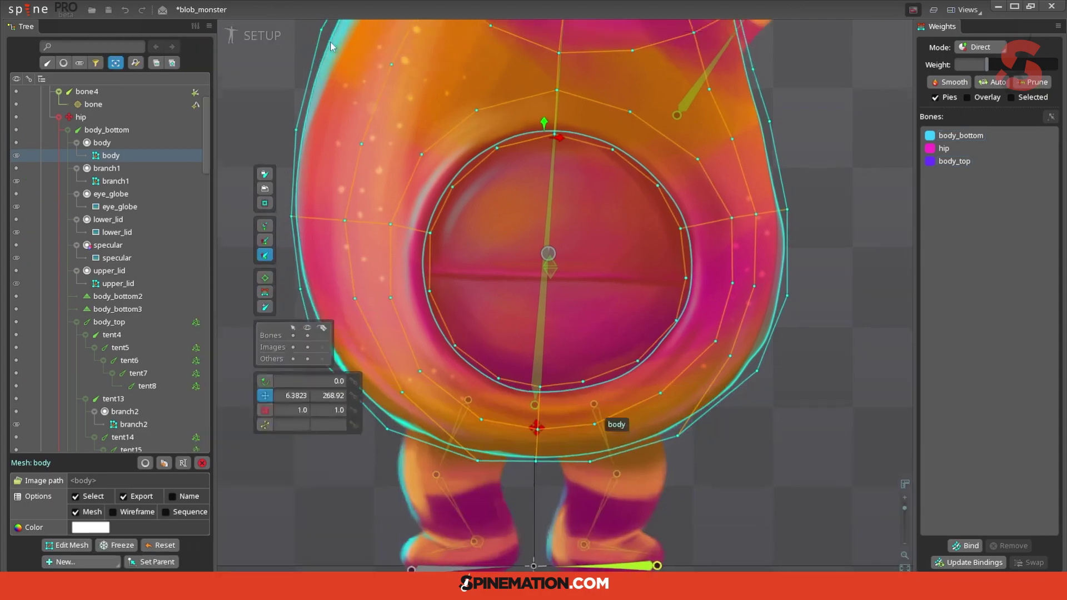
scroll(549, 298, "up", 4)
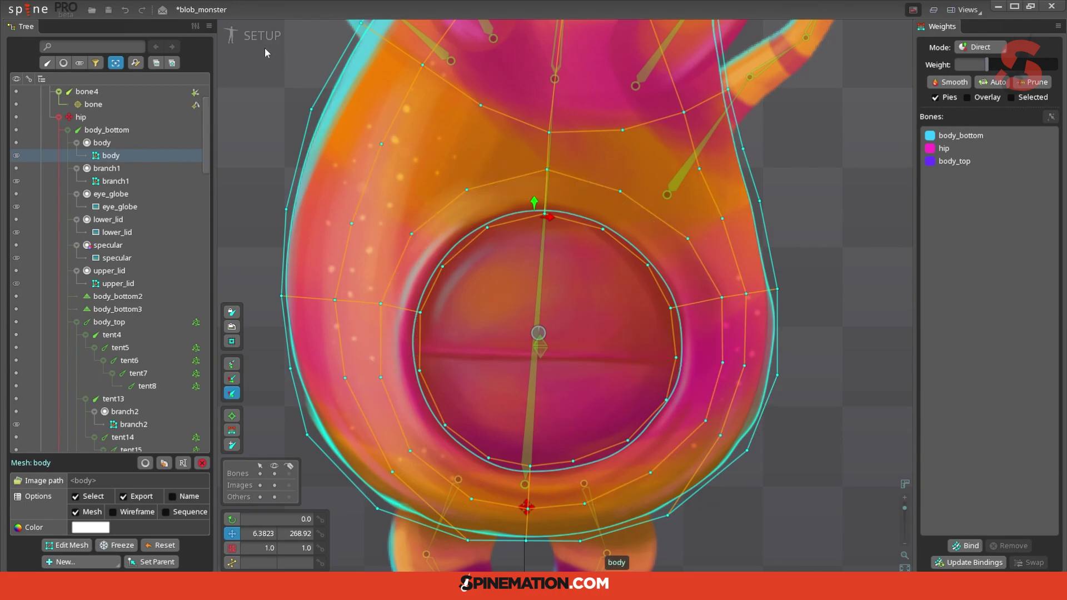
left_click(963, 548)
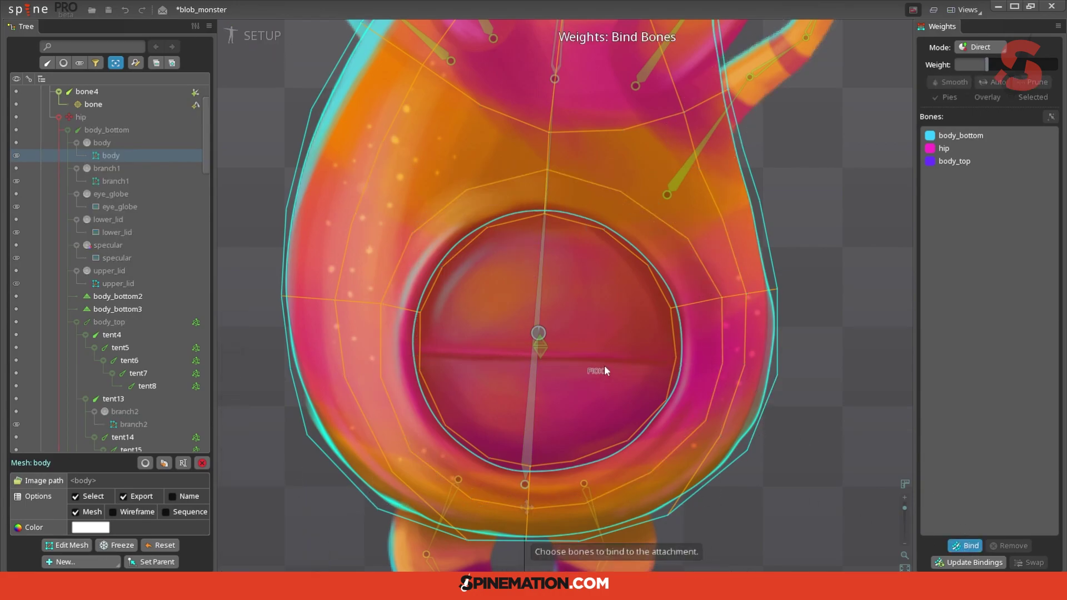
left_click(545, 342)
key("Return")
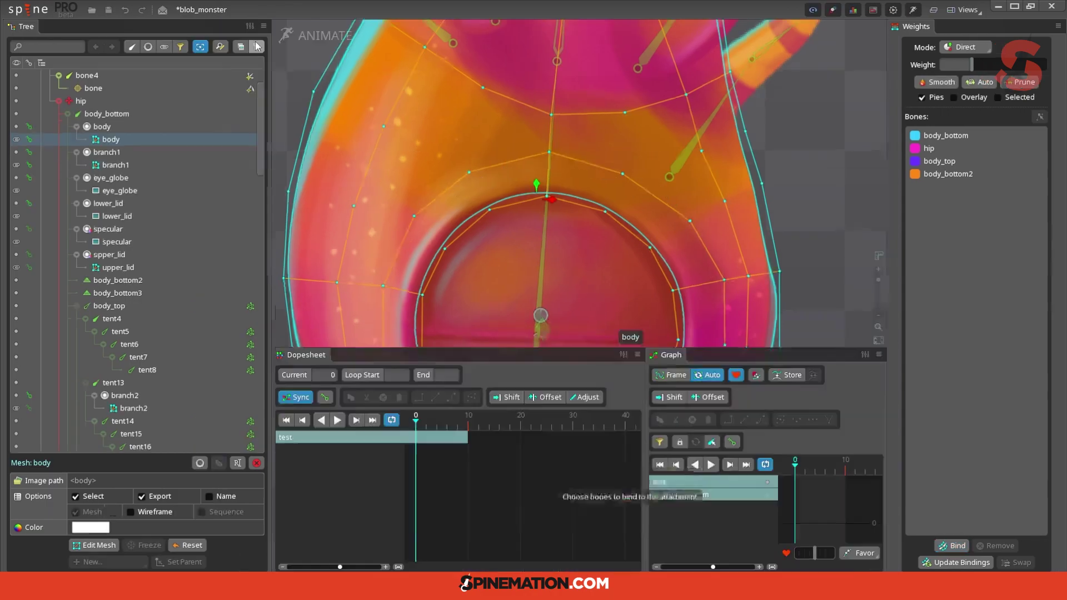
scroll(610, 258, "down", 1)
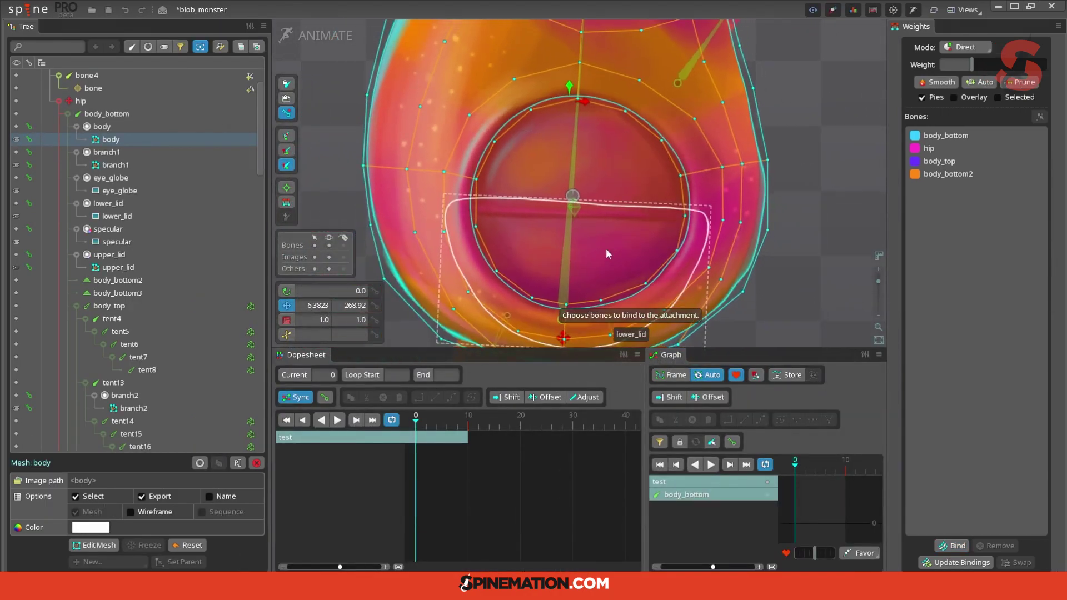
At frame 8, give the body_bottom2 bone a slight weight on the body mesh vertices around the eye's upper rim.
left_click_drag(607, 252, 602, 289)
left_click_drag(422, 420, 455, 424)
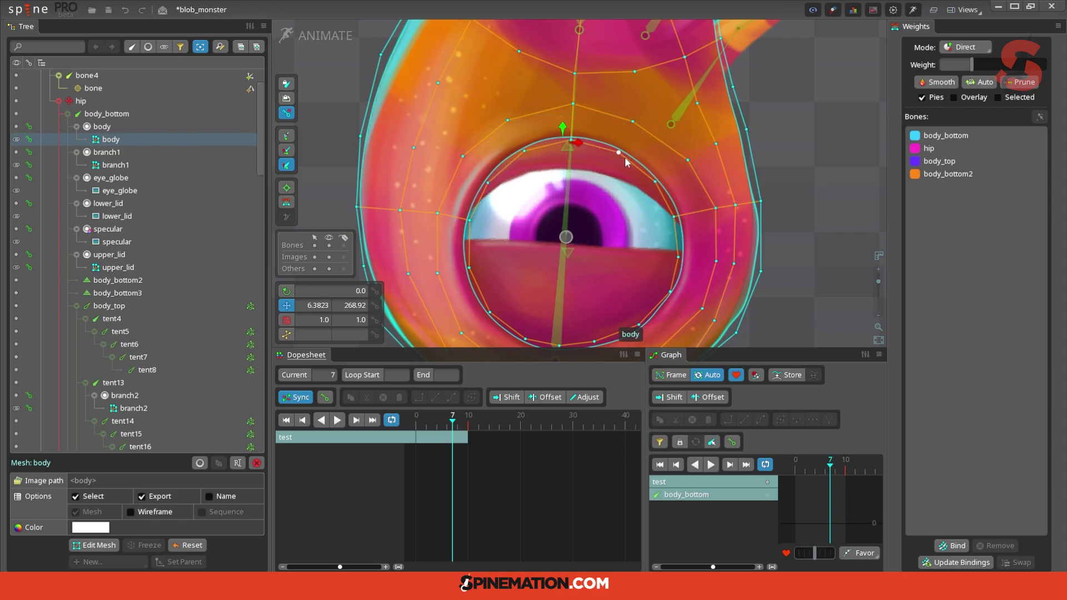
left_click(290, 203)
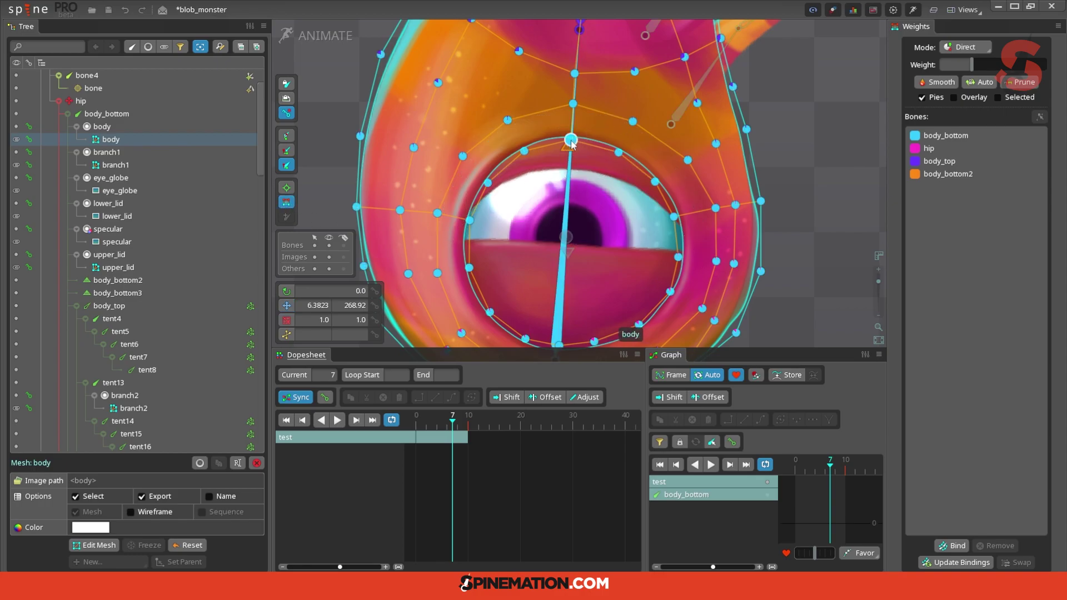
left_click_drag(454, 424, 459, 425)
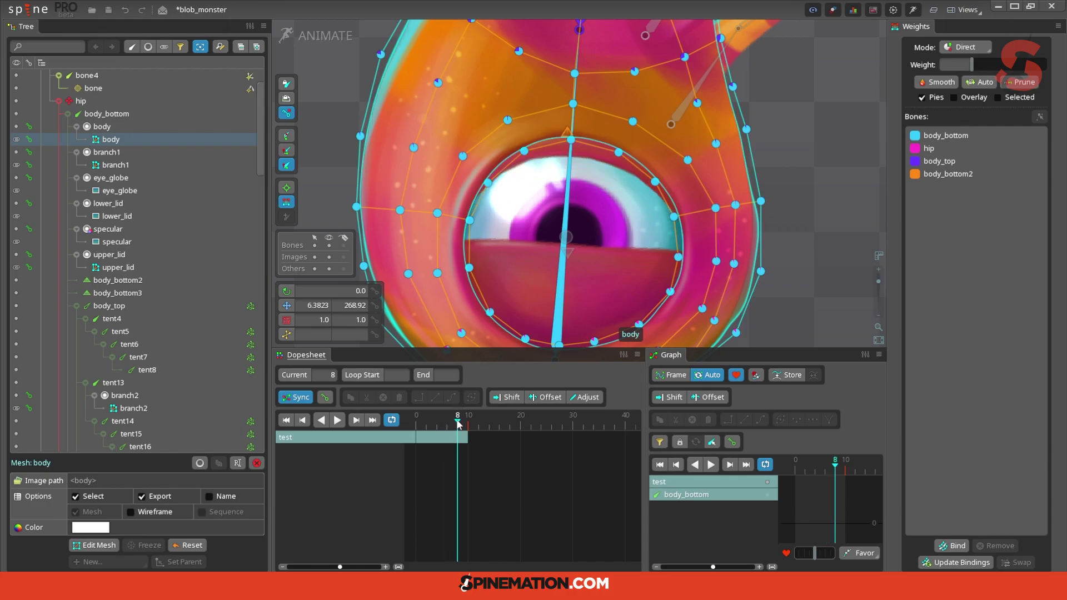
left_click(577, 109)
left_click_drag(480, 95, 658, 191)
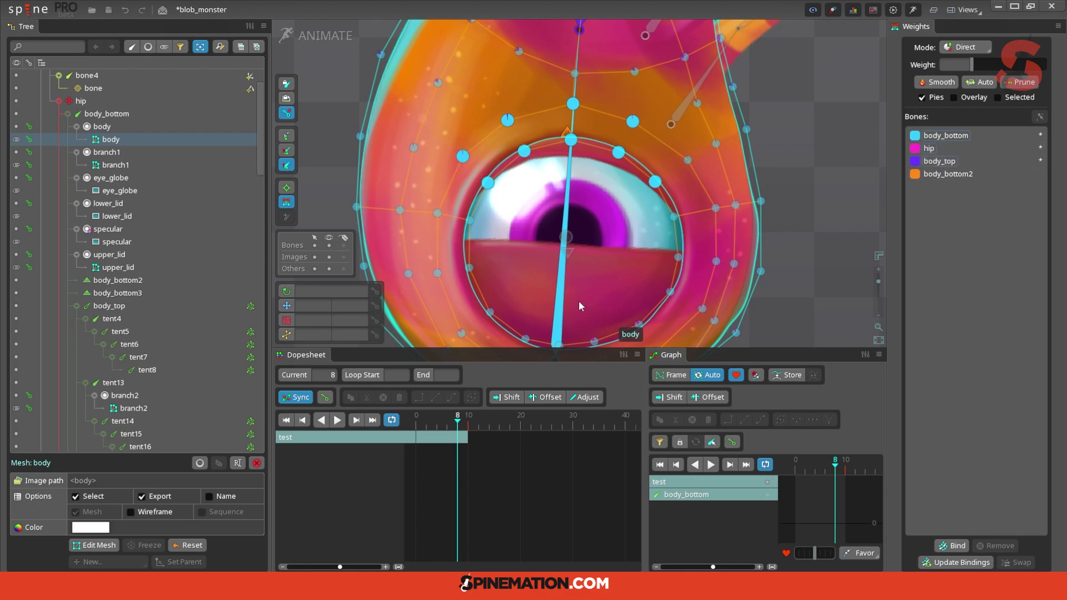
left_click(932, 174)
left_click_drag(618, 149, 637, 145)
scroll(631, 162, "up", 3)
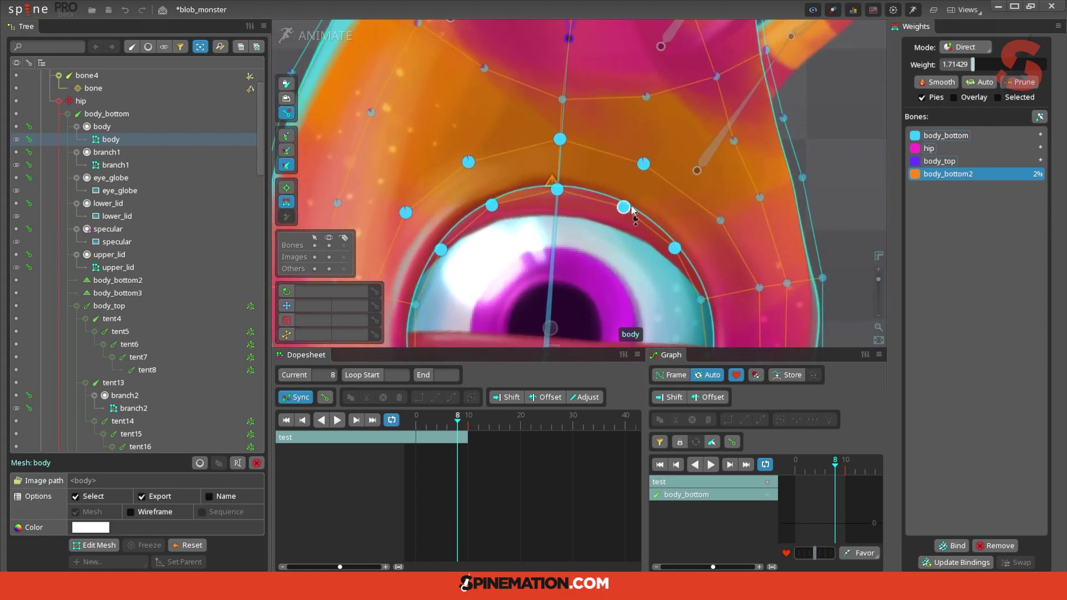
left_click_drag(632, 210, 636, 208)
Set the body_bottom2 weight to about 2% on the three body vertices in the row above the eye's rim.
left_click(643, 161)
left_click(561, 137, "ctrl")
left_click(467, 160, "ctrl")
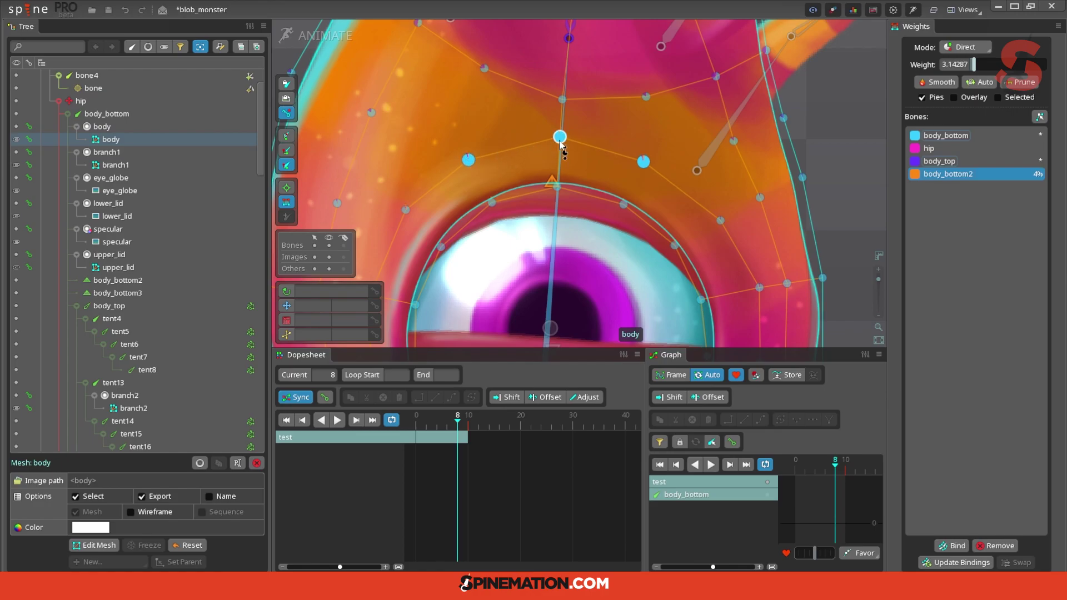
left_click_drag(560, 145, 561, 148)
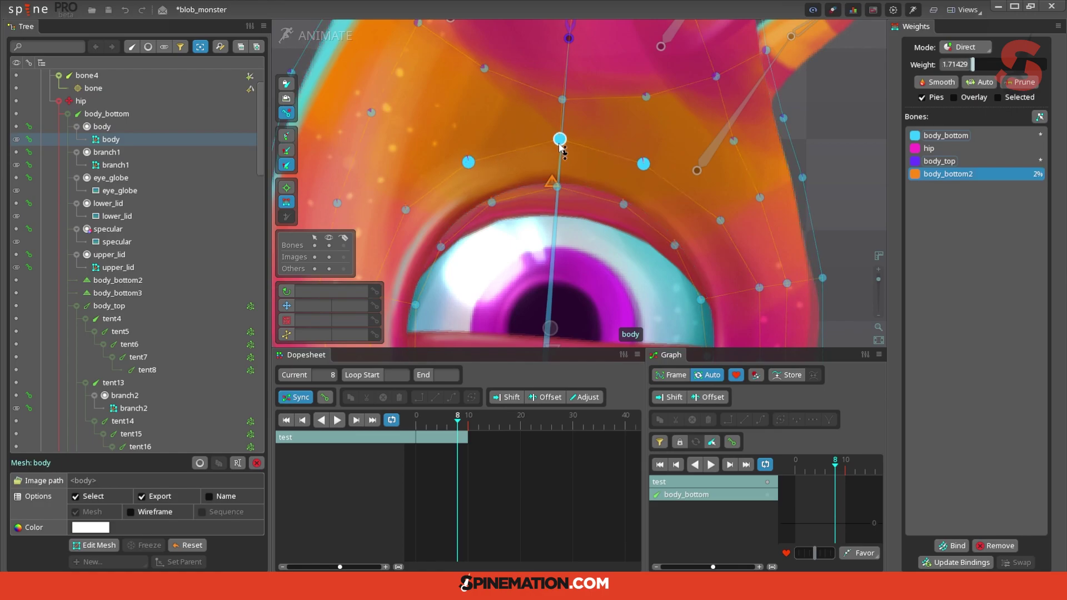
Set the body_bottom2 weight to 2 on the body vertex at the eye's upper left and check the result at frame 10.
left_click(721, 223)
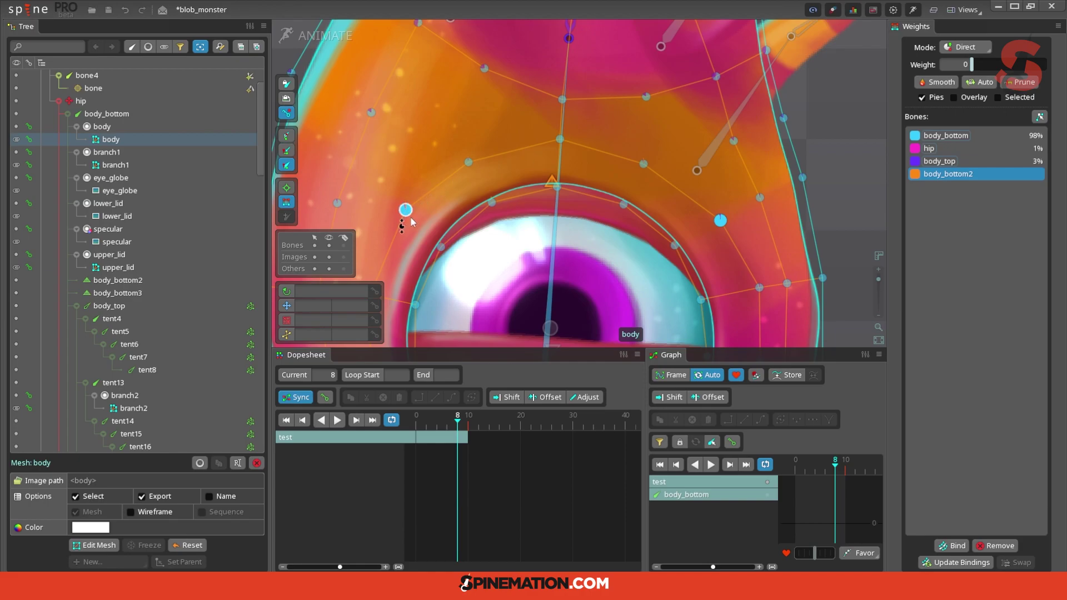
left_click_drag(411, 213, 414, 225)
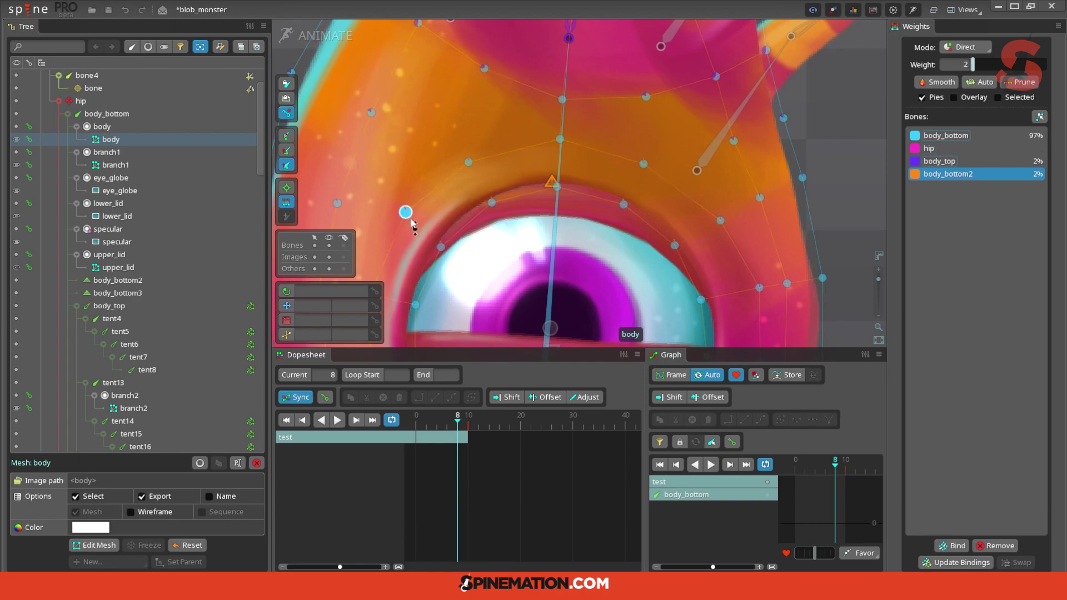
left_click_drag(442, 423, 468, 417)
scroll(597, 265, "down", 4)
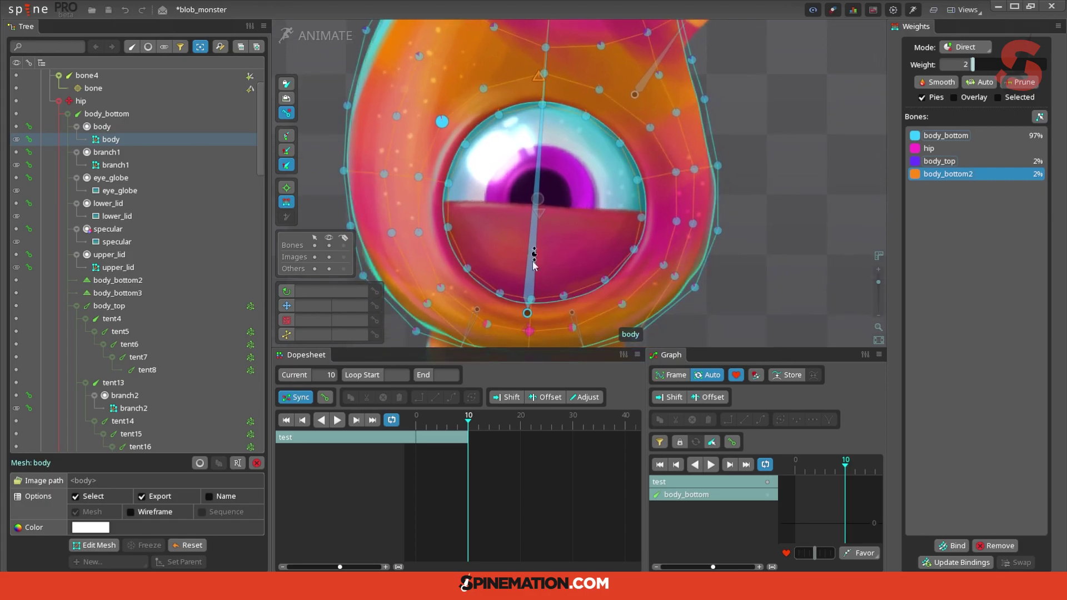
Play back the eye opening and give the body vertex at the eye's upper right a body_bottom2 weight of about 0.57.
key("d")
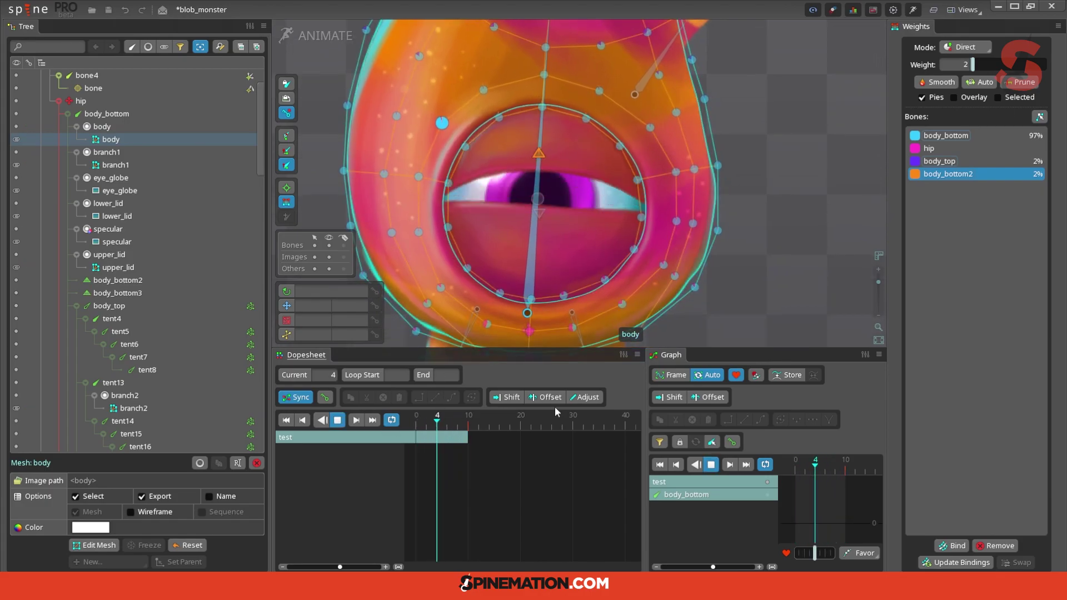
key("space")
left_click_drag(599, 176, 621, 255)
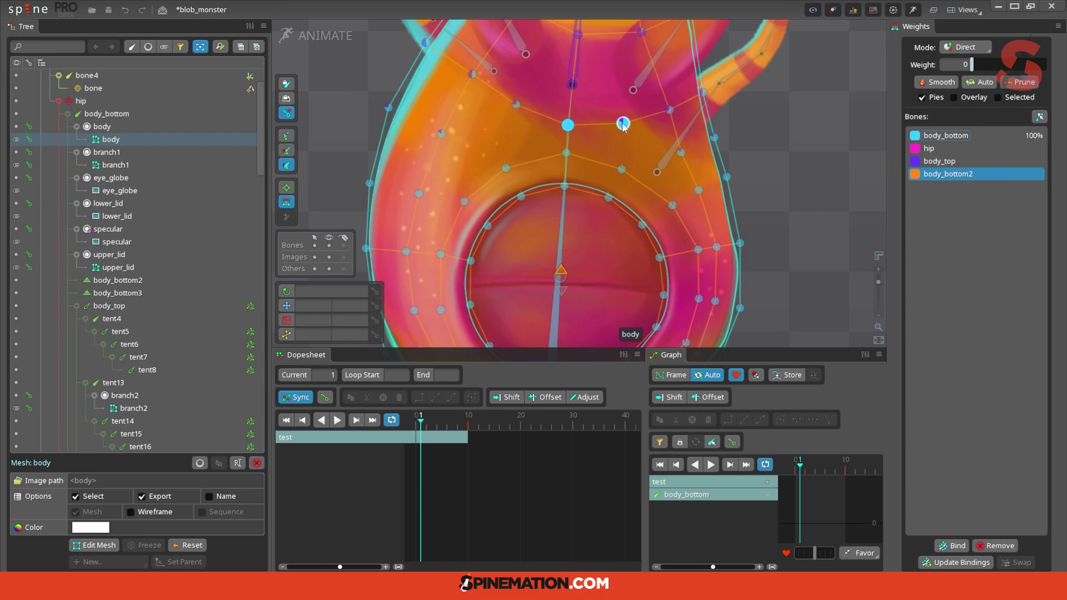
scroll(658, 206, "up", 3)
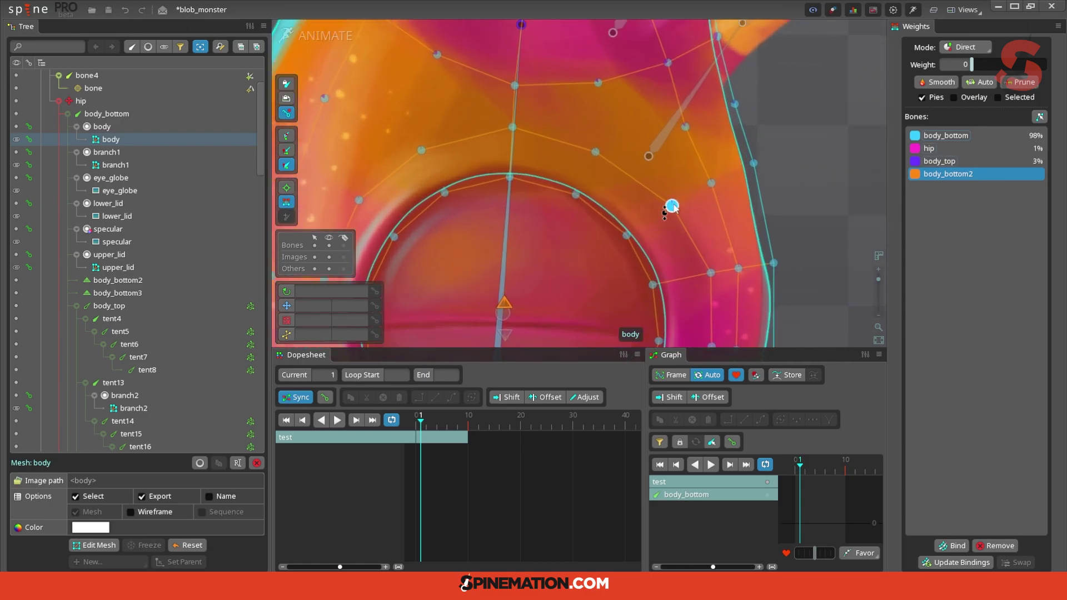
left_click(674, 206)
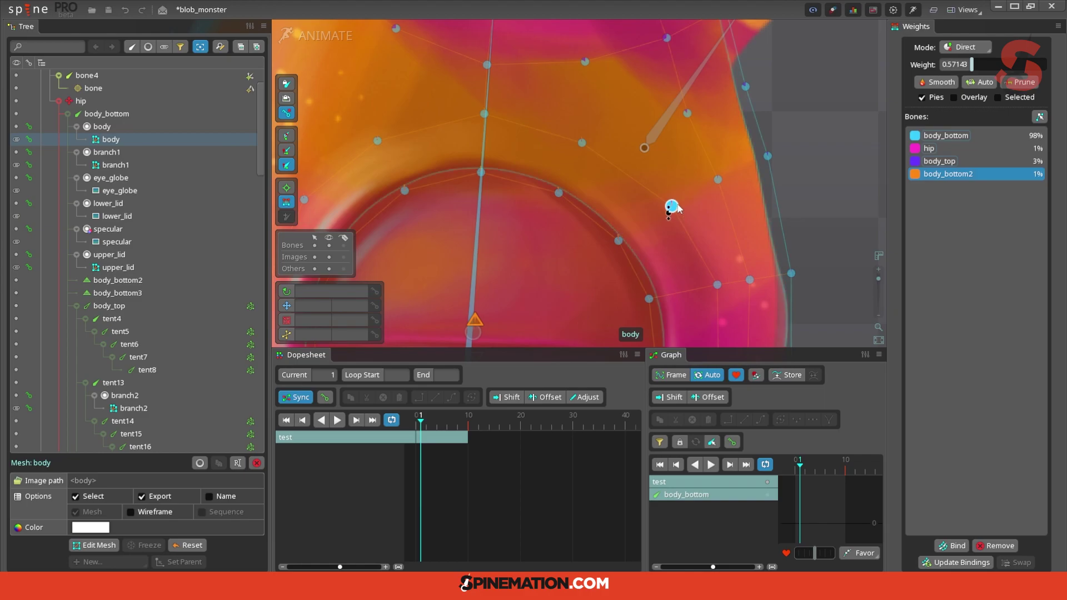
left_click_drag(439, 421, 453, 424)
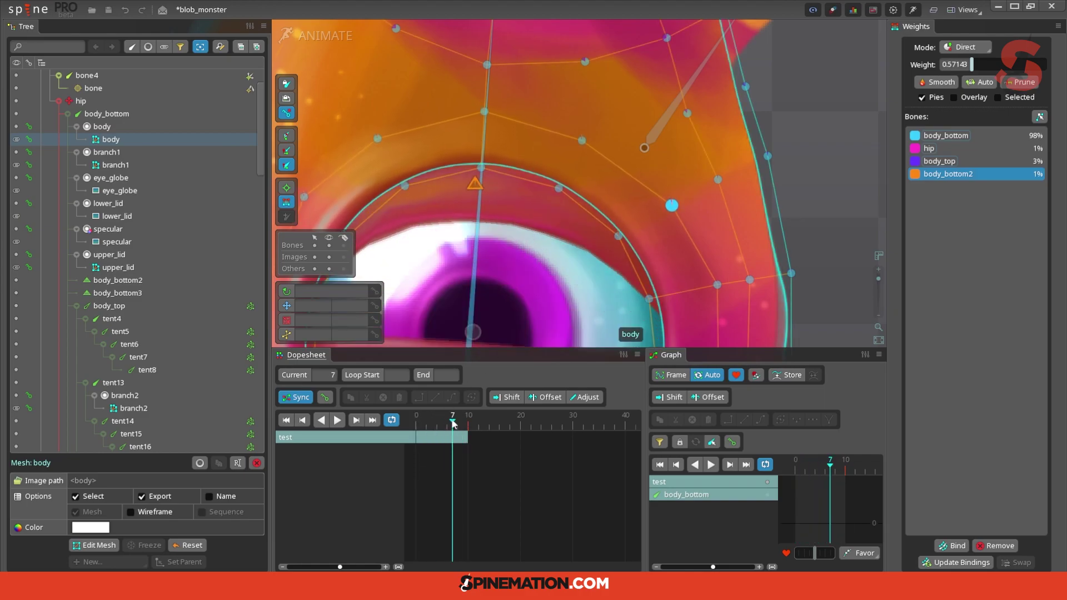
Adjust the body_bottom2 weight on the pairs of body vertices at the eye's right and left corners.
left_click_drag(574, 317, 749, 219)
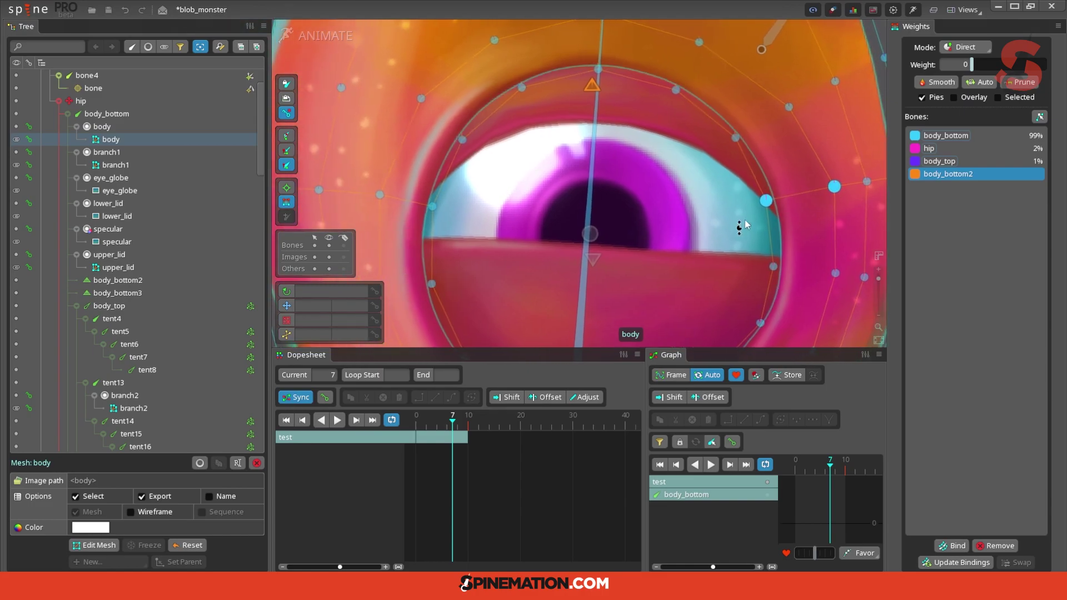
left_click(433, 205, "ctrl")
left_click(383, 193, "ctrl")
left_click_drag(433, 206, 445, 207)
left_click_drag(459, 422, 445, 420)
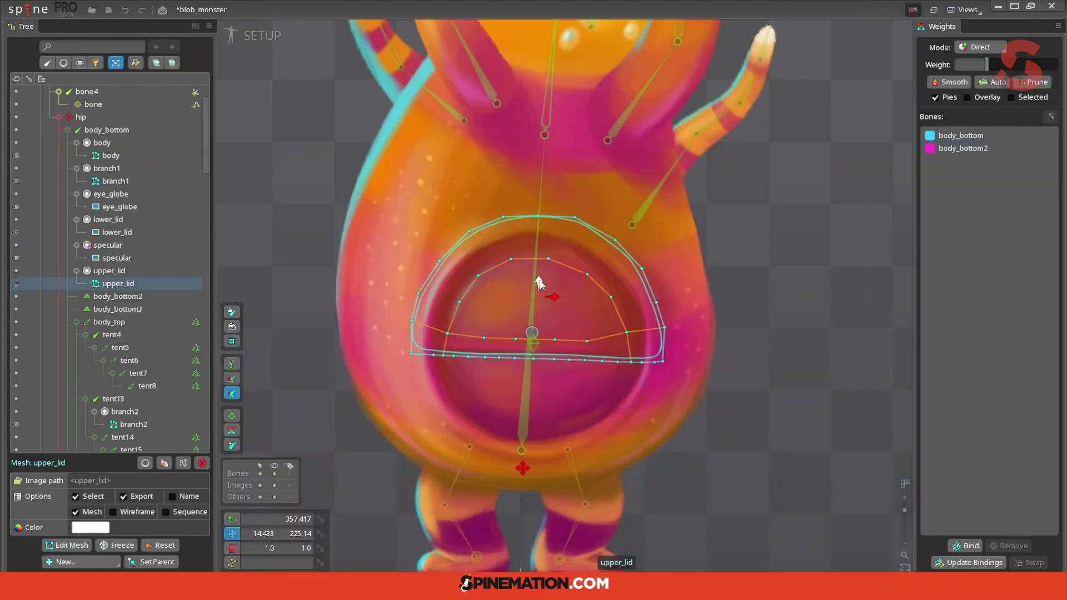
Raise the upper_lid attachment to Y 232.77 in Setup mode and convert the lower_lid region into a mesh.
left_click_drag(540, 282, 540, 274)
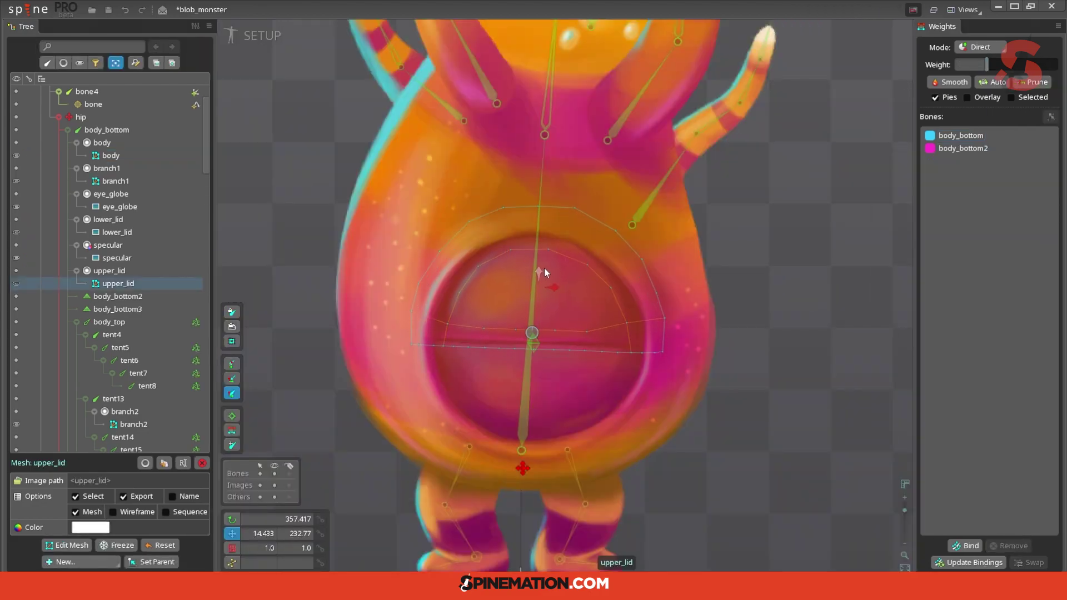
left_click(572, 391)
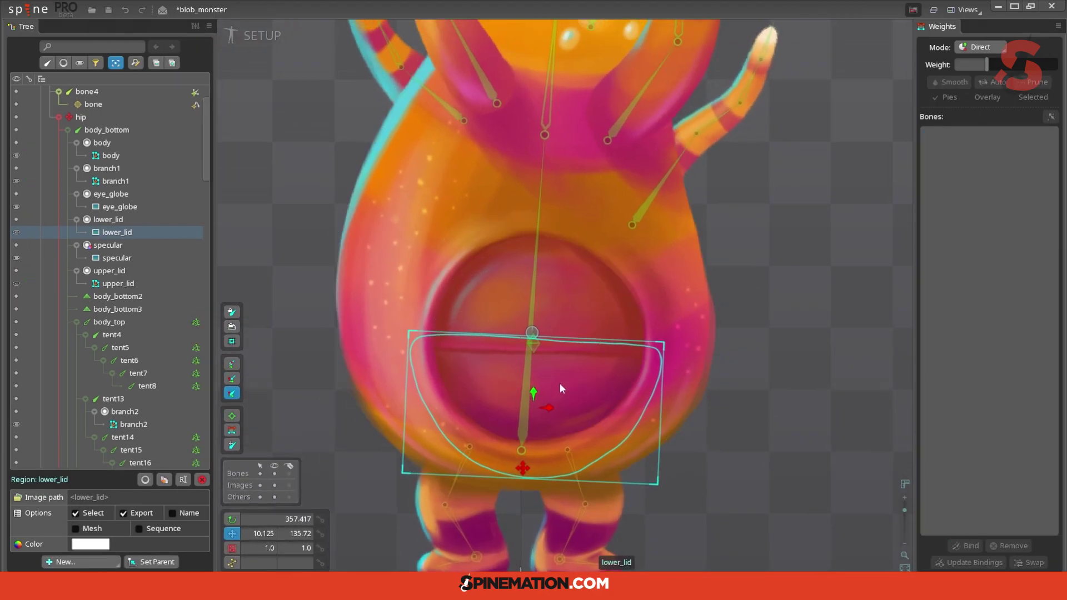
left_click(75, 512)
Edit the lower_lid mesh, adding vertices along its upper edge and an inner loop that follows its curved outline.
left_click(66, 546)
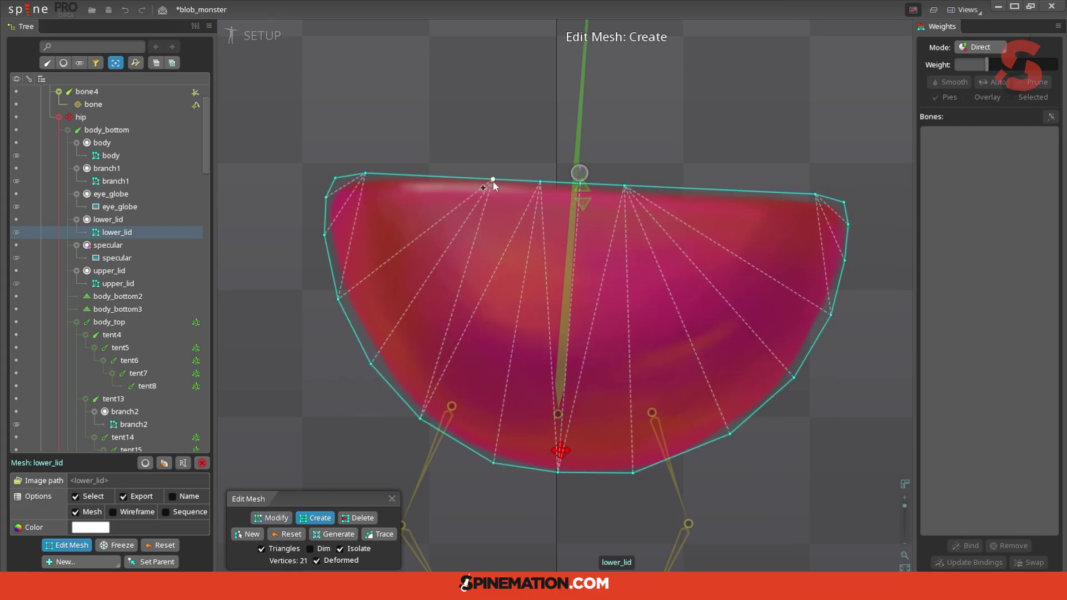
left_click(675, 187)
left_click(378, 173)
left_click(399, 174)
left_click(434, 176)
left_click_drag(493, 179, 480, 178)
left_click(805, 193)
left_click(783, 192)
left_click(749, 190)
left_click(411, 176)
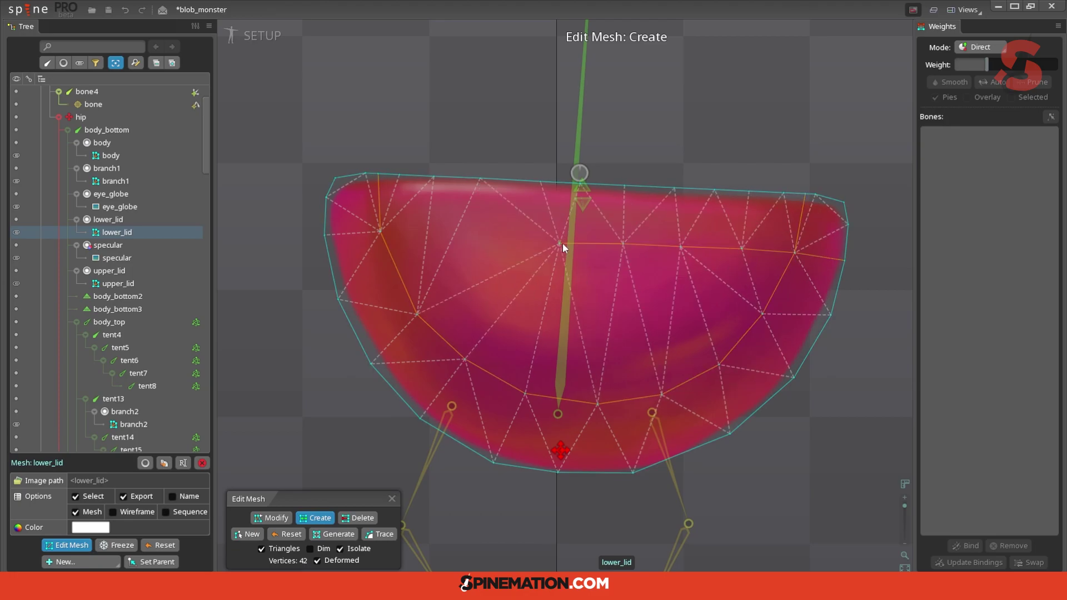
Arrange the inner row of lower_lid vertices parallel to the upper edge and finish editing the mesh.
key("m")
left_click_drag(622, 244, 685, 243)
left_click(392, 498)
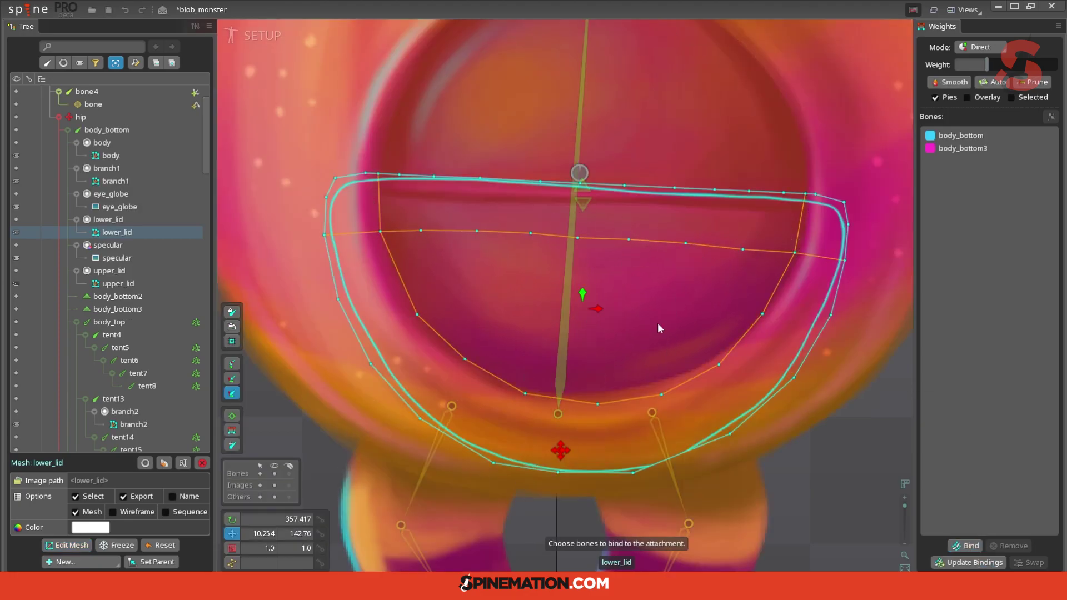
Bind lower_lid to body_bottom and body_bottom3, and weight the central vertices near its upper edge toward body_bottom3.
left_click(571, 299)
scroll(579, 298, "down", 1)
left_click(582, 225)
left_click_drag(581, 227, 708, 260)
left_click_drag(638, 192, 715, 239)
left_click_drag(422, 195, 504, 258)
left_click_drag(467, 400, 681, 325)
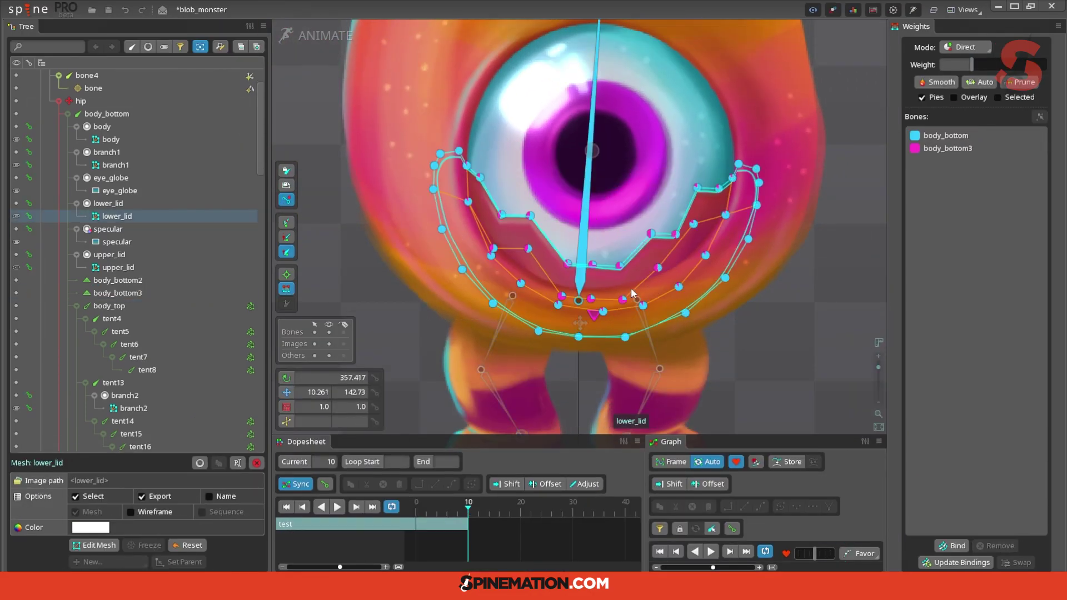
Refine the body_bottom3 weights on lower_lid's upper edge and inner rows so the opened lid forms a smooth curve beneath the eye.
left_click_drag(705, 255, 705, 266)
left_click_drag(467, 201, 468, 224)
left_click_drag(480, 178, 480, 210)
left_click_drag(649, 234, 615, 260)
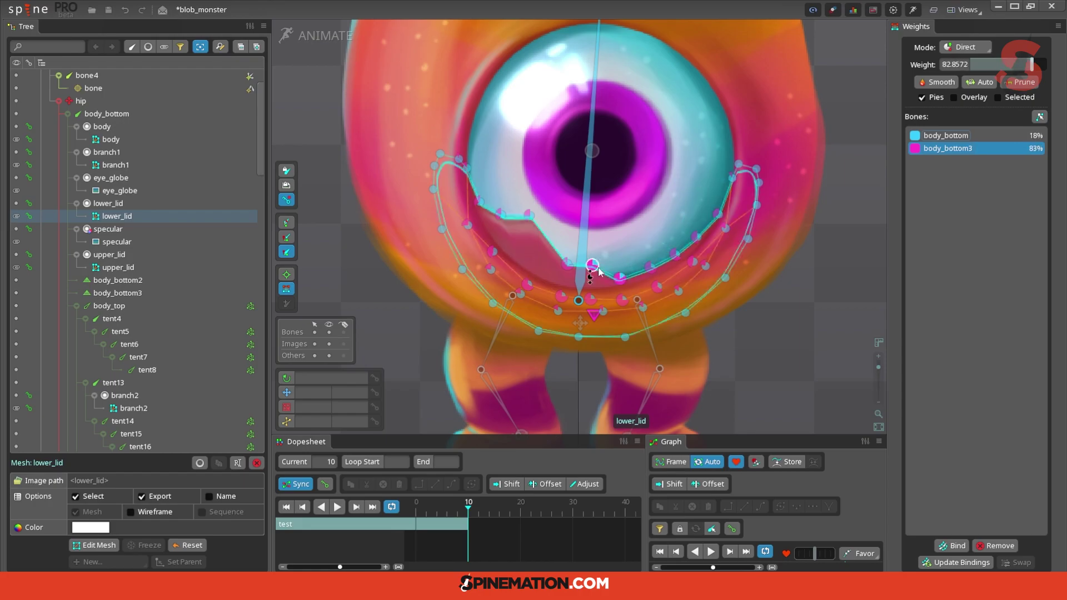
left_click_drag(529, 215, 502, 237)
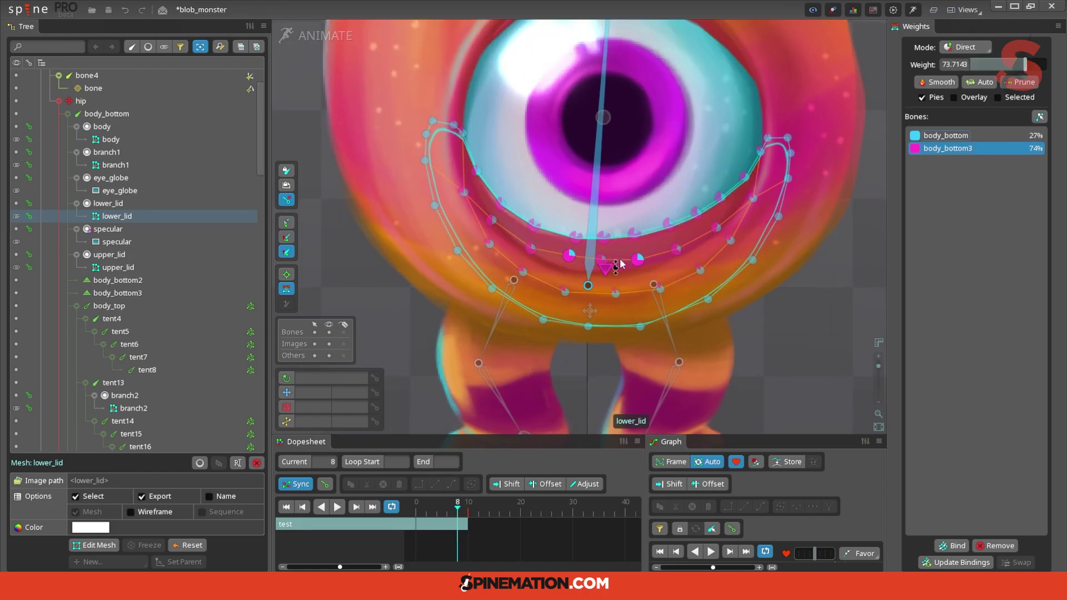
left_click(677, 251)
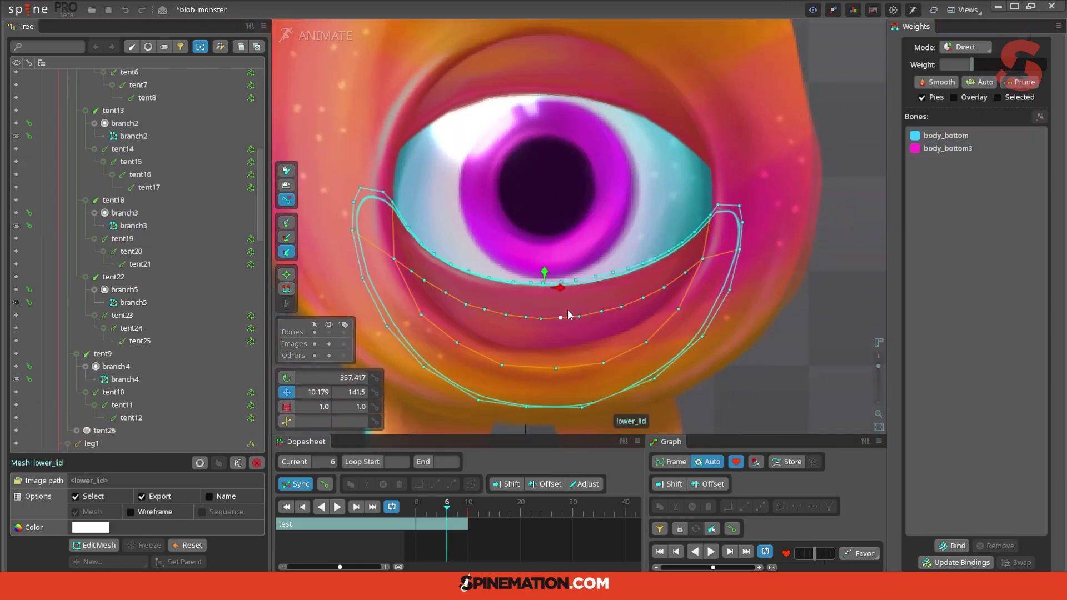
Copy the frame 0 translate keys of body_bottom2 and body_bottom3 and paste them at frame 20 to close the eye.
left_click(333, 332)
left_click(542, 73)
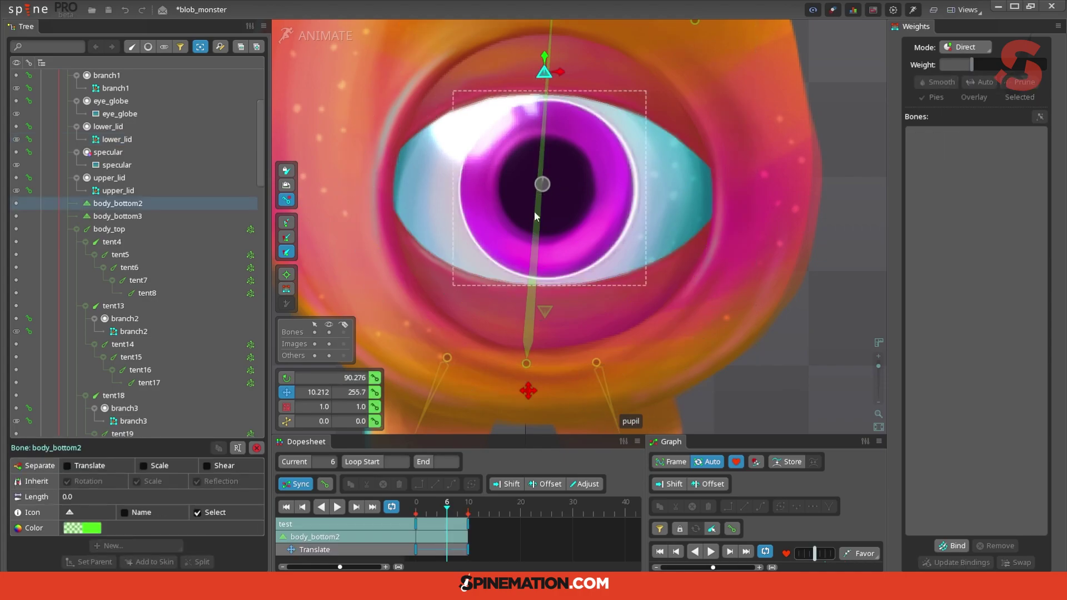
left_click(543, 315, "ctrl")
left_click_drag(433, 522, 414, 524)
key("ctrl+c")
left_click(518, 512)
key("ctrl+v")
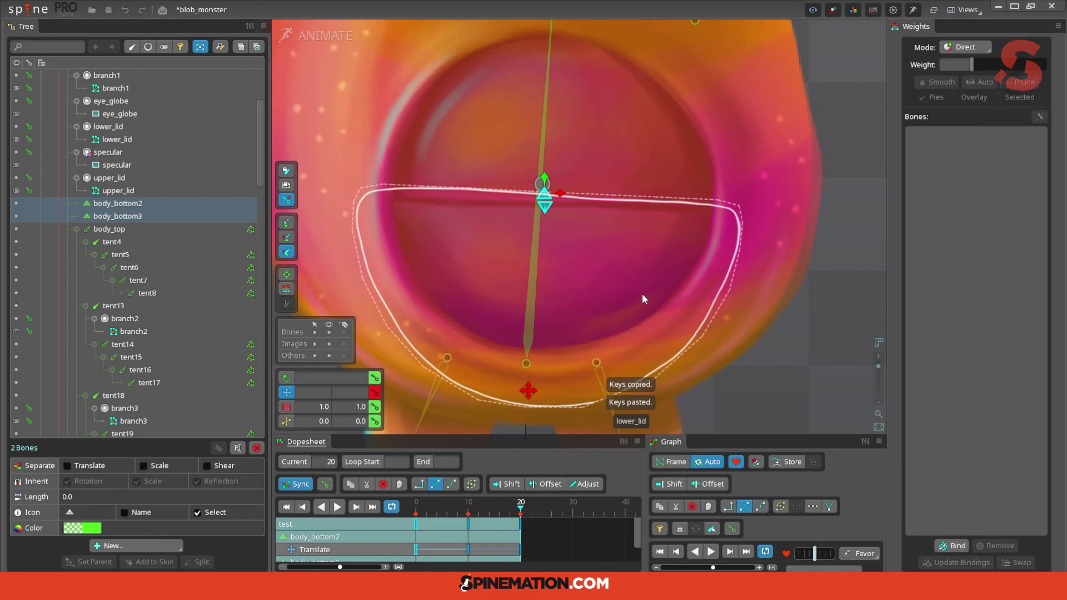
Play back the blink and set all translate keys of both eyelid bones to Bezier curves.
scroll(643, 298, "down", 3)
key("d")
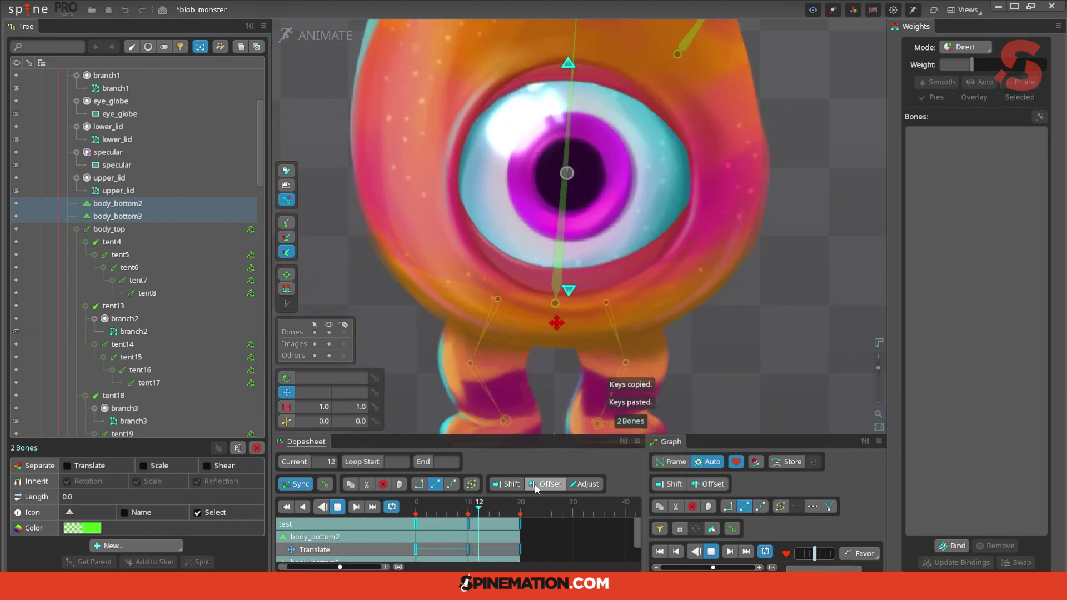
key("d")
left_click_drag(542, 529, 406, 518)
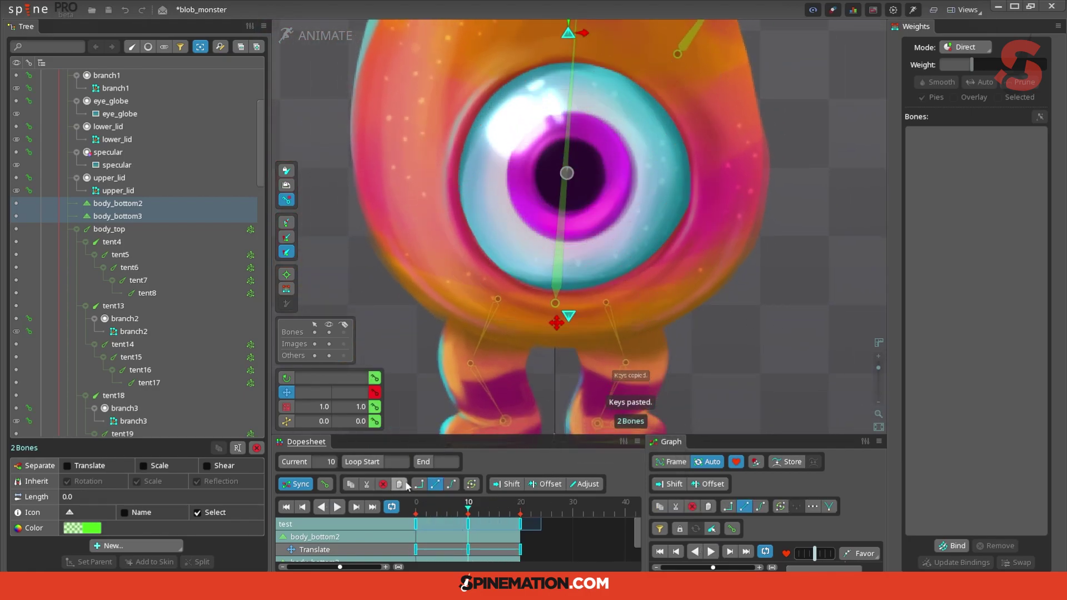
left_click(451, 486)
Move the open-eye keys of both eyelid bones from frame 10 to frame 0 and try pasting the copied keys.
left_click_drag(469, 509, 418, 533)
left_click(503, 534)
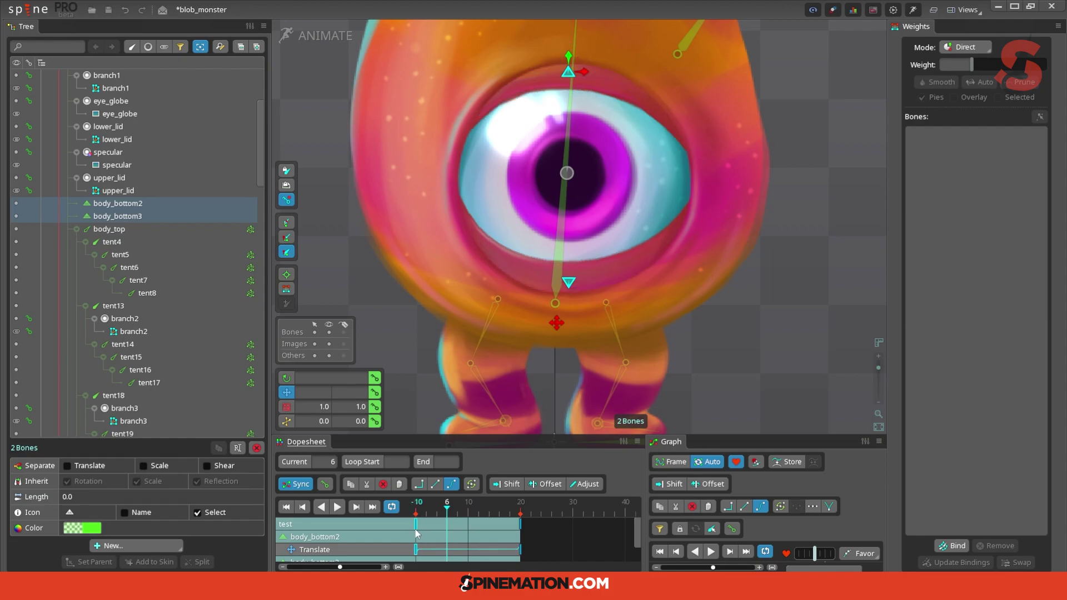
key("ctrl+c")
left_click_drag(500, 508, 375, 506)
key("ctrl+v")
left_click(521, 524)
key("ctrl+z")
key("ctrl+v")
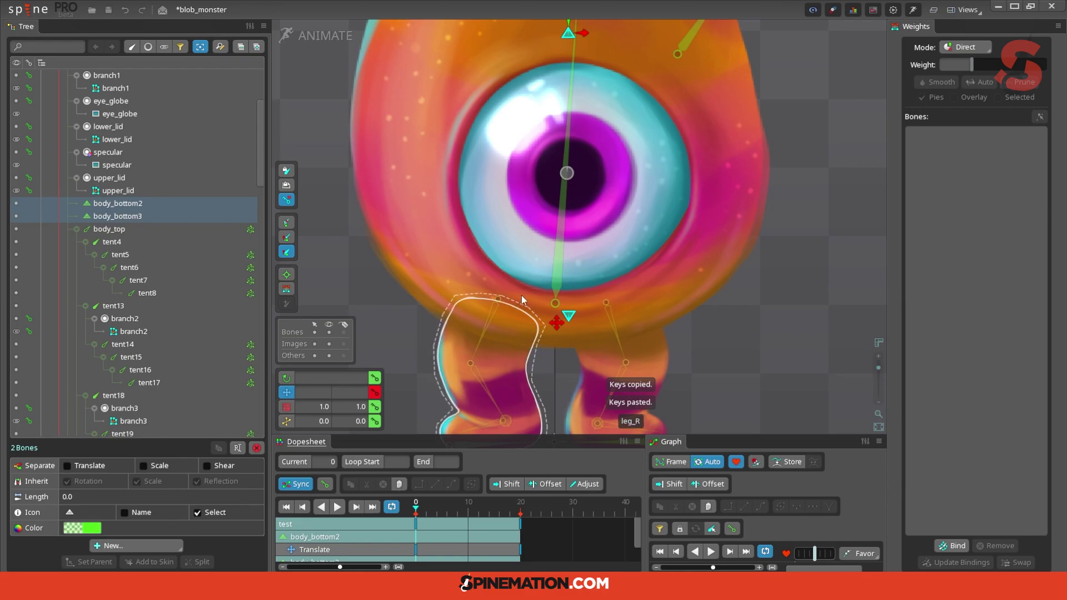
Pose the eye open in Setup mode by lowering body_bottom3 to Y 89.645 and raising body_bottom2 above the eye.
left_click(319, 35)
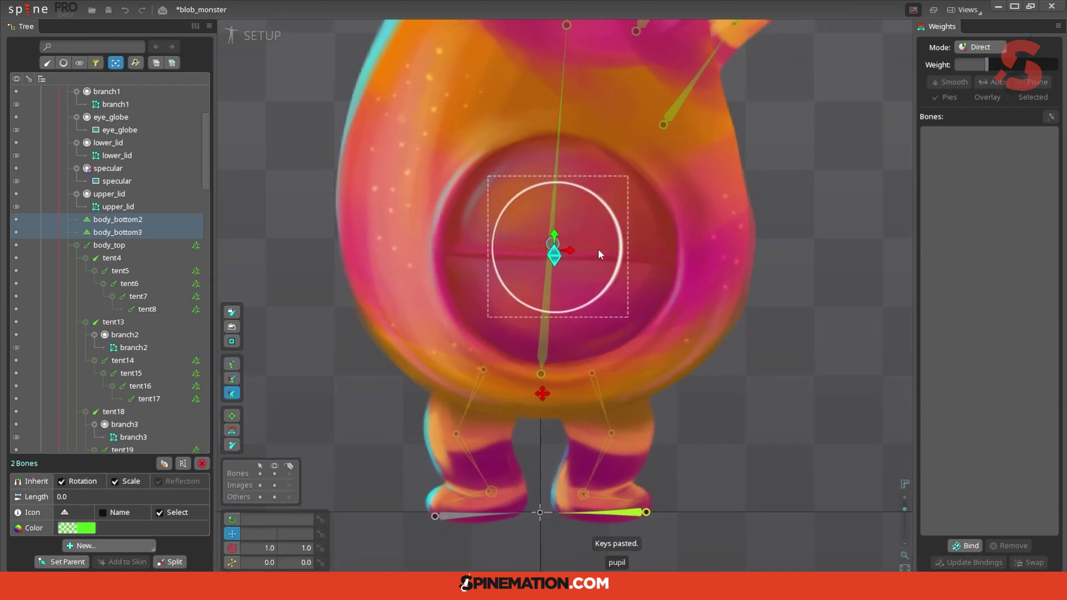
left_click(550, 246)
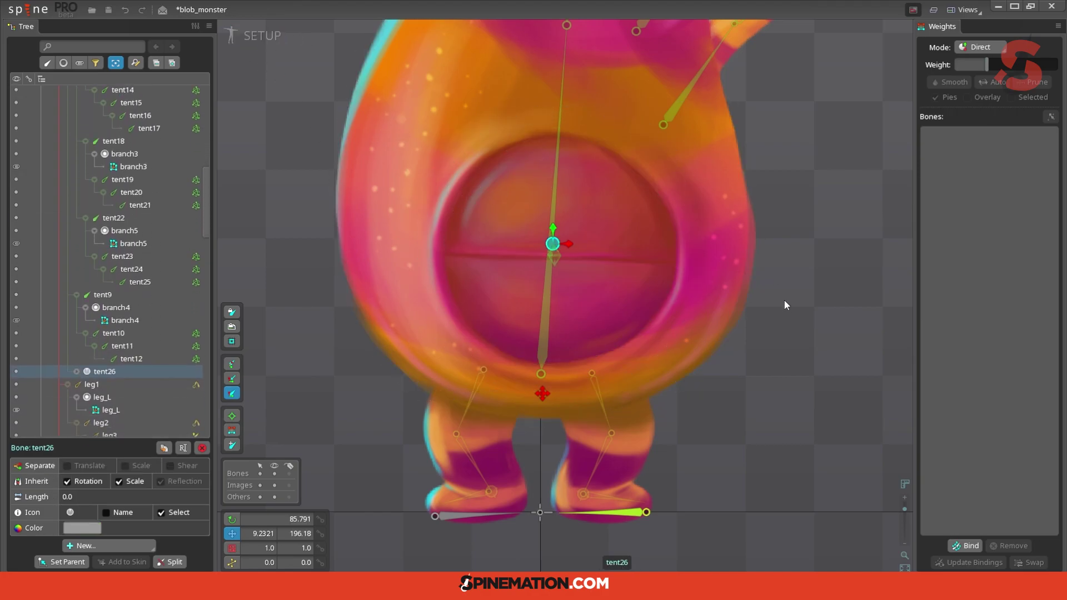
scroll(784, 301, "down", 5)
scroll(761, 314, "down", 3)
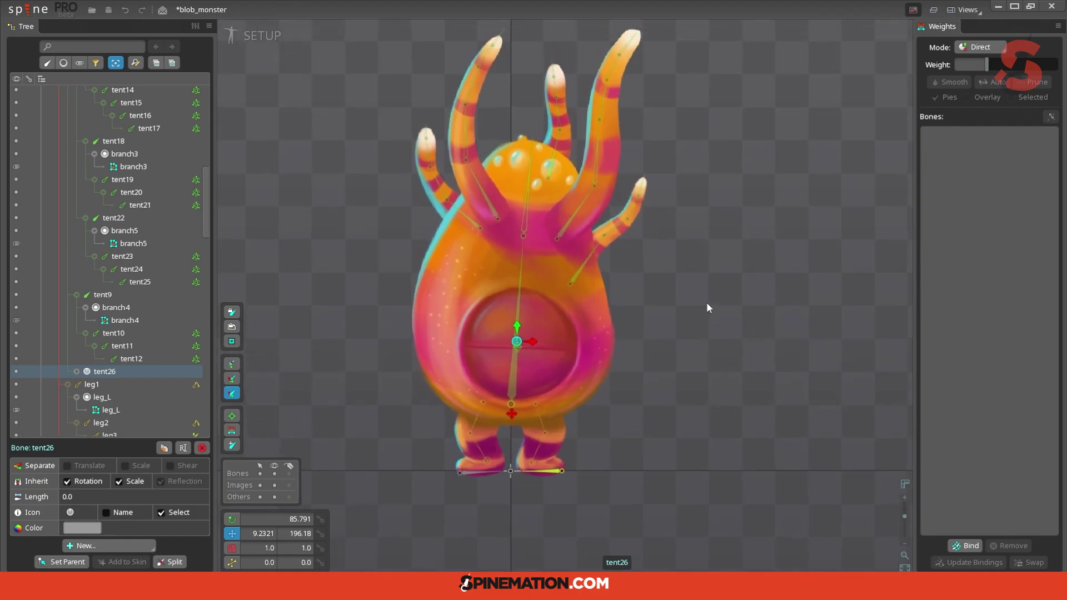
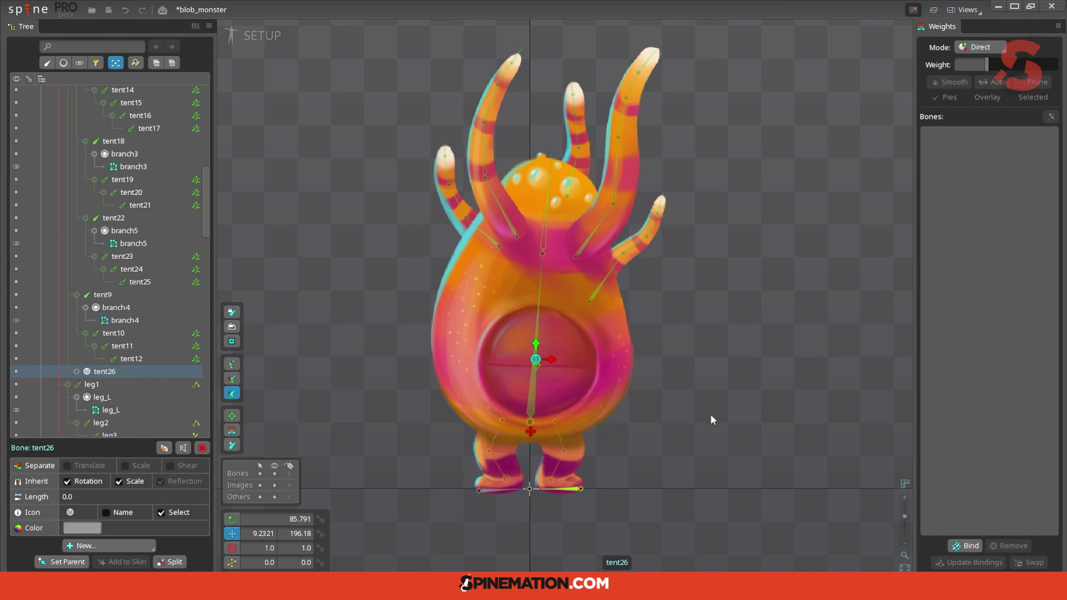
left_click(539, 351)
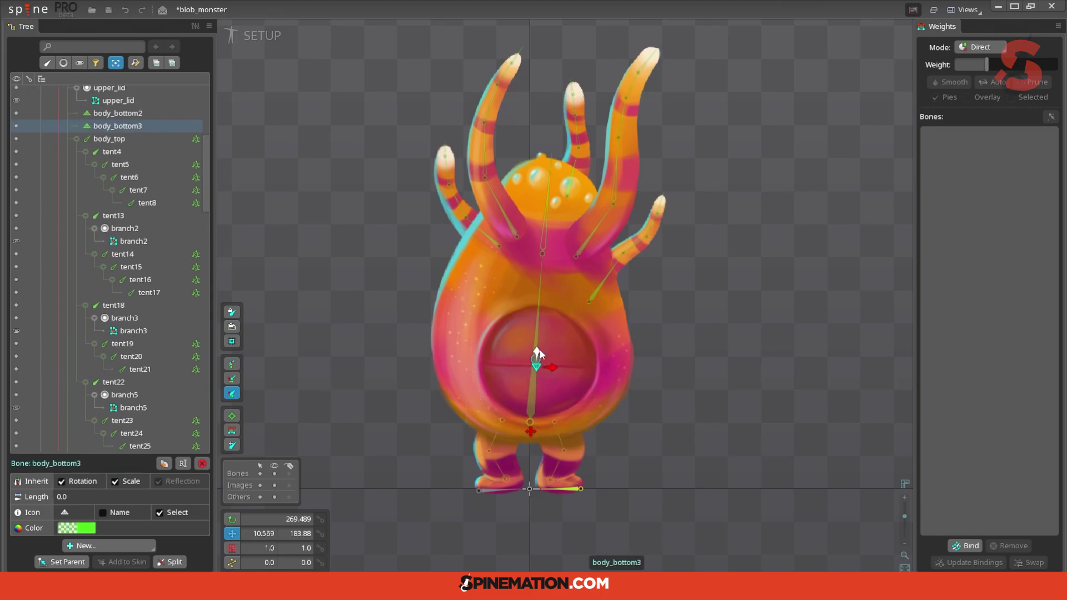
left_click_drag(539, 350, 546, 286)
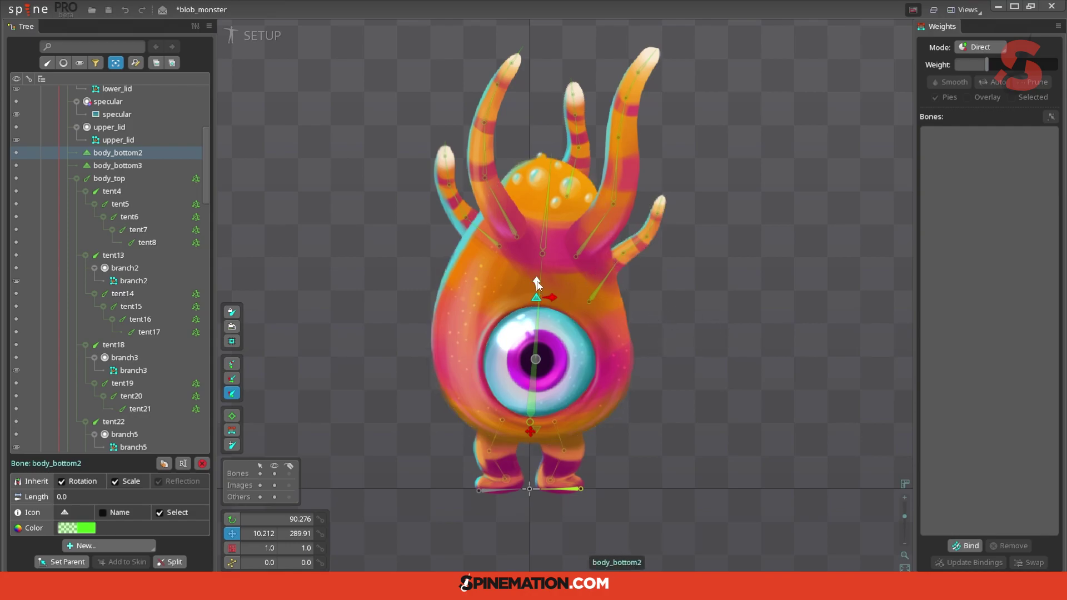
left_click_drag(537, 284, 539, 280)
Return to Animate mode and key the translation of body_bottom2 and body_bottom3 at frame 0.
left_click(266, 35)
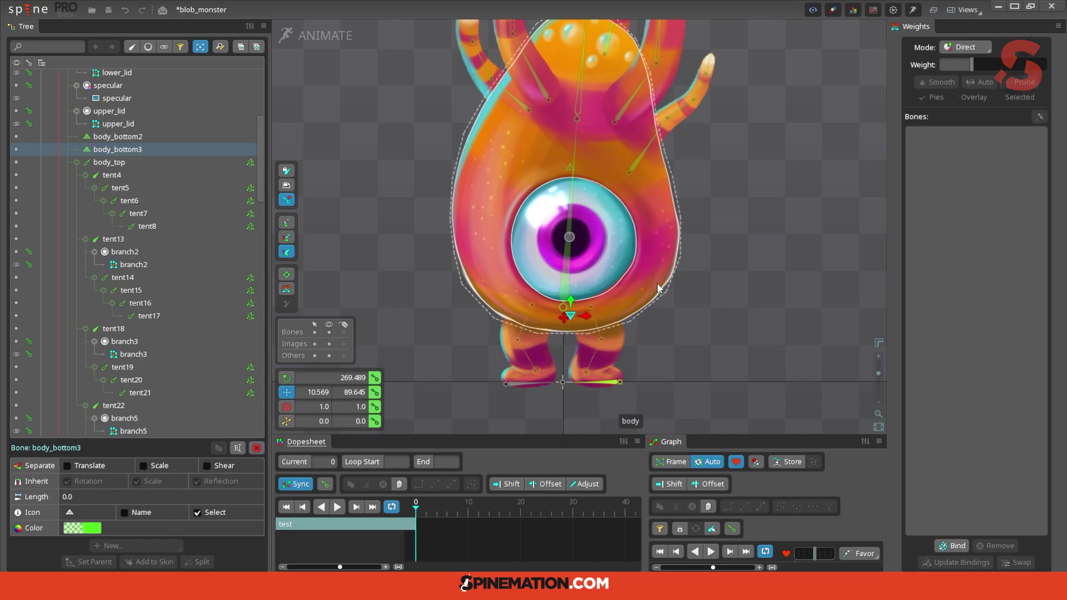
scroll(686, 286, "up", 1)
scroll(686, 284, "up", 1)
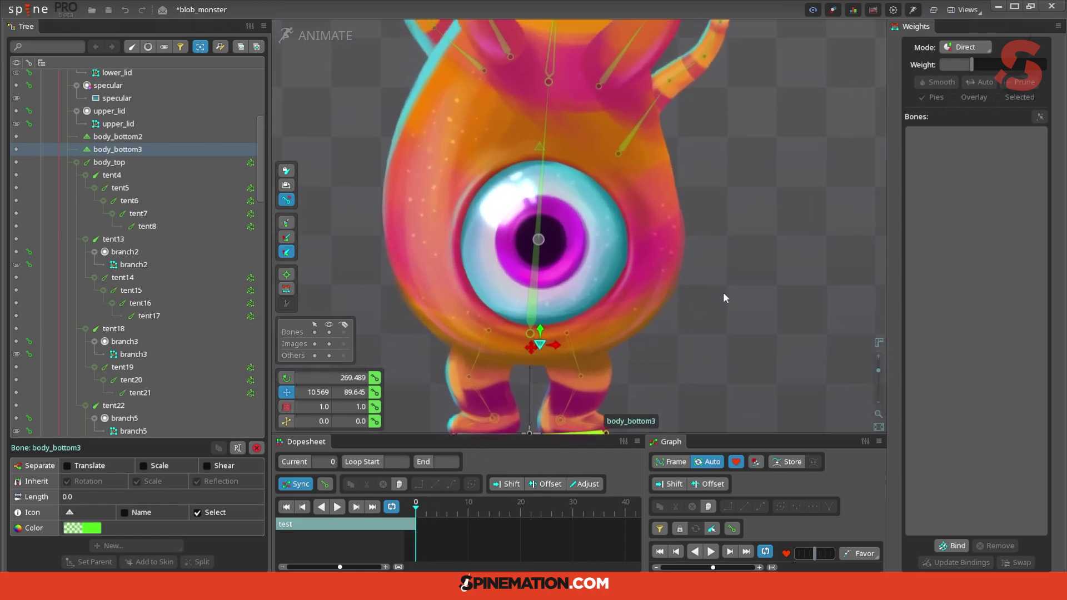
left_click(542, 151, "ctrl")
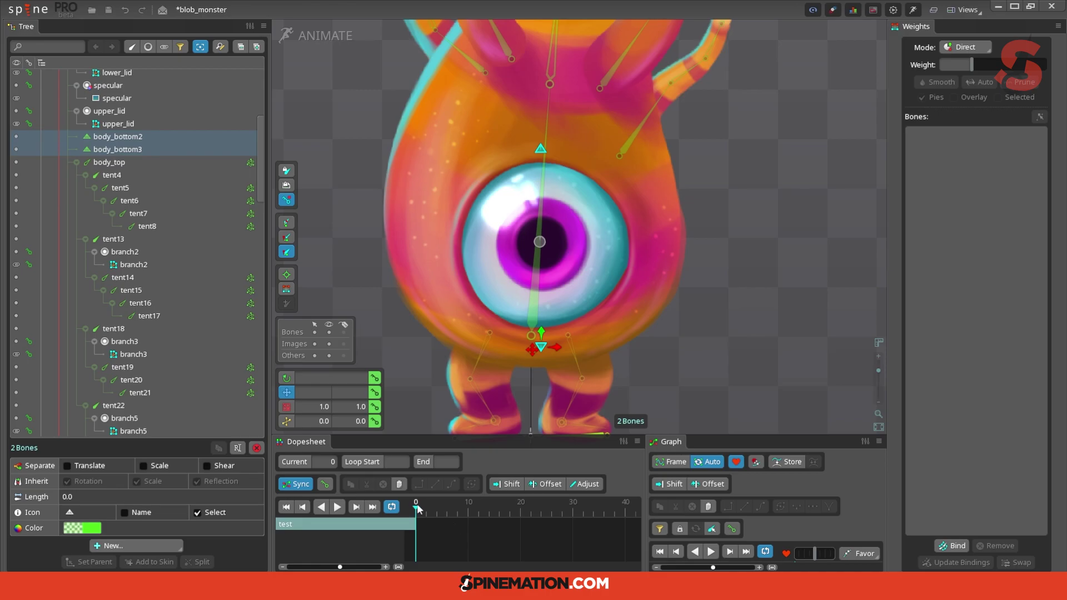
left_click(375, 395)
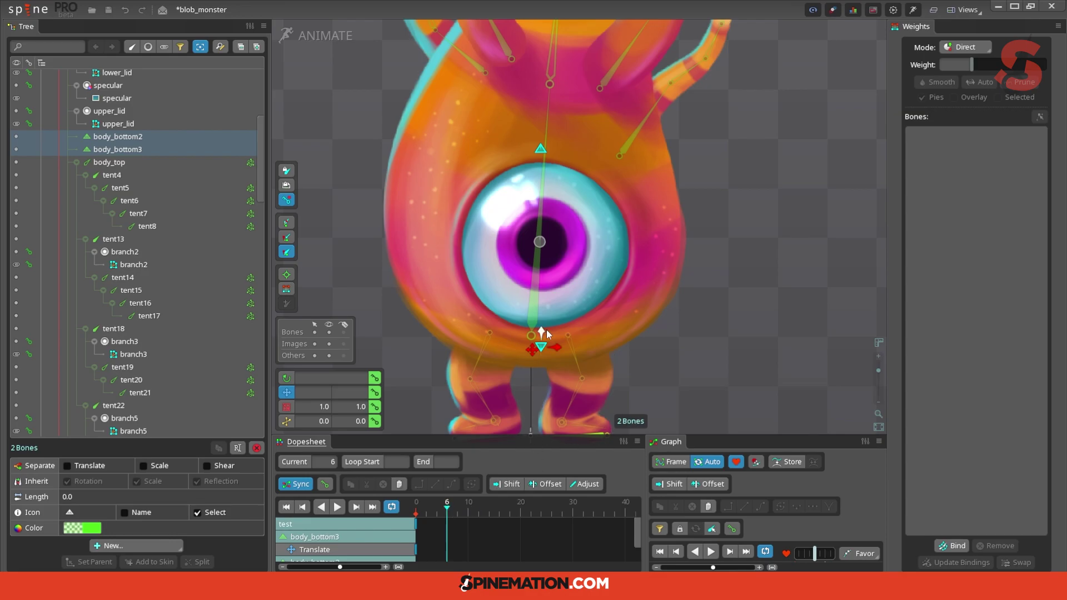
Close the eye at frame 6 by moving body_bottom2 down to Y 187.16 and body_bottom3 up to Y 177.47.
left_click_drag(540, 153, 542, 247)
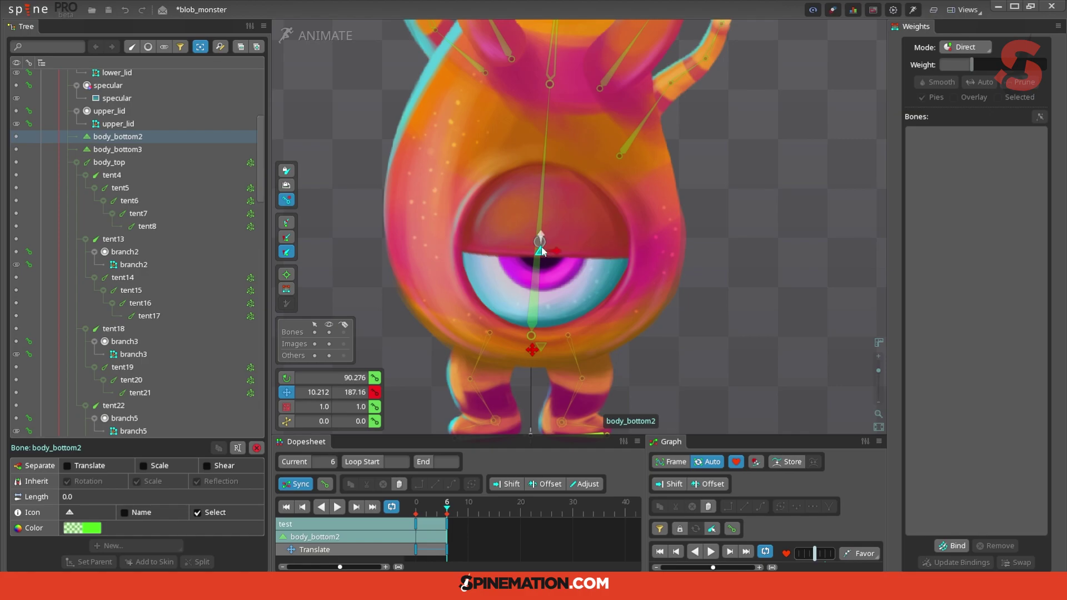
left_click_drag(540, 345, 551, 248)
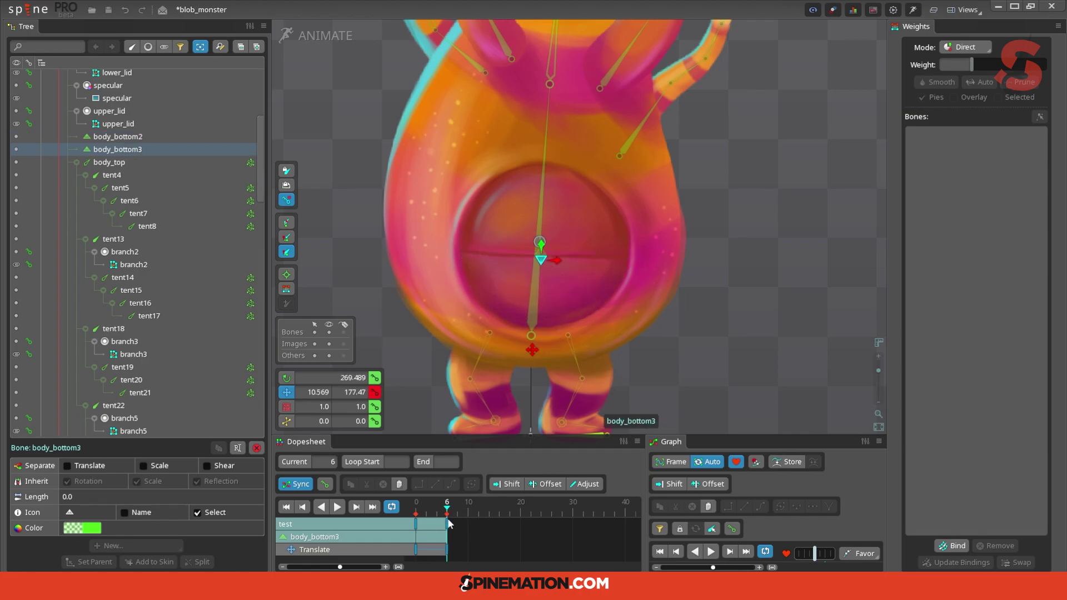
Copy the open-eye keys of body_bottom2 and body_bottom3 from frame 0 and paste them at frame 11.
left_click(544, 252, "ctrl")
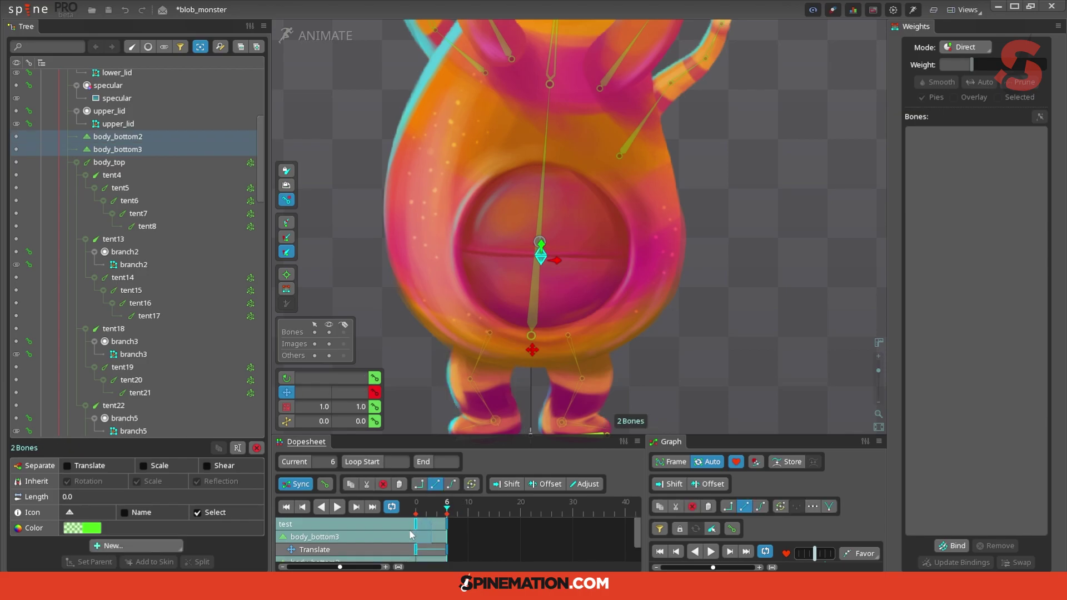
key("ctrl+c")
left_click(473, 507)
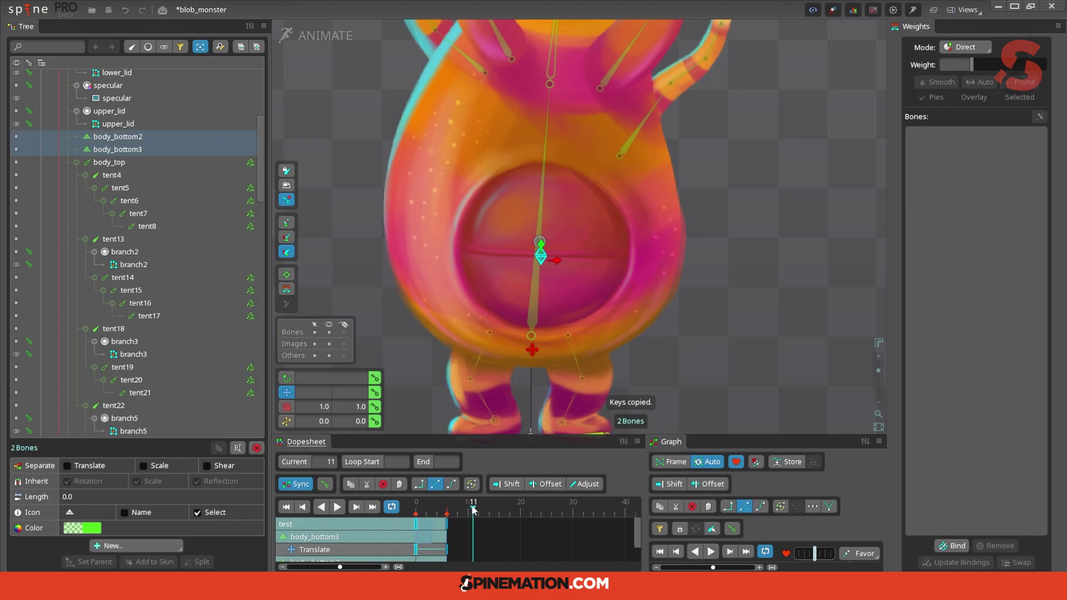
key("ctrl+v")
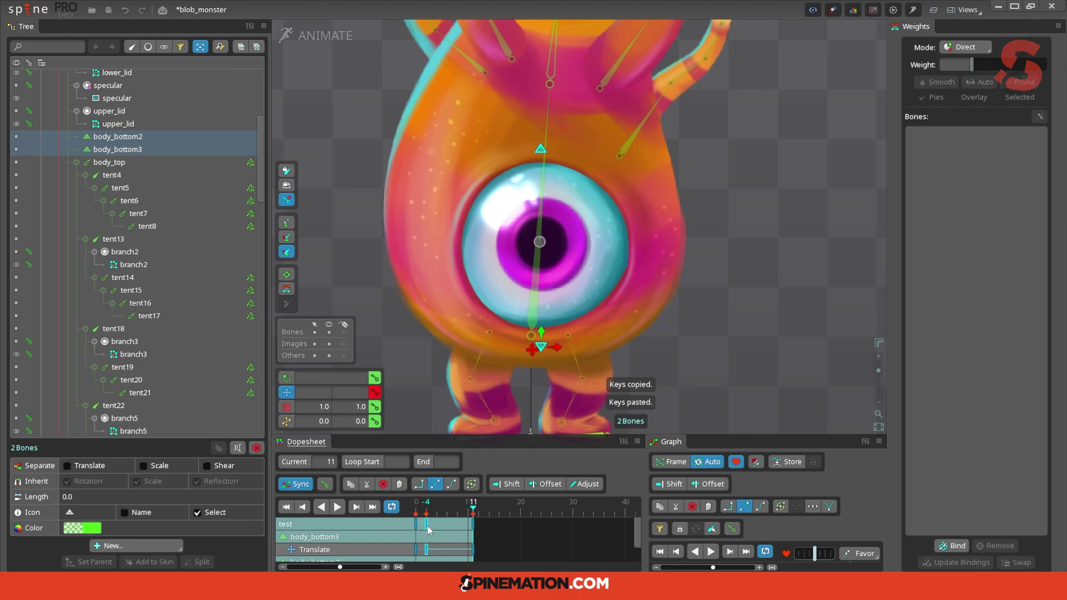
Tighten the blink by moving the closed-eye keys to frame 3 and the last open-eye keys to frame 8, previewing the playback.
key("space")
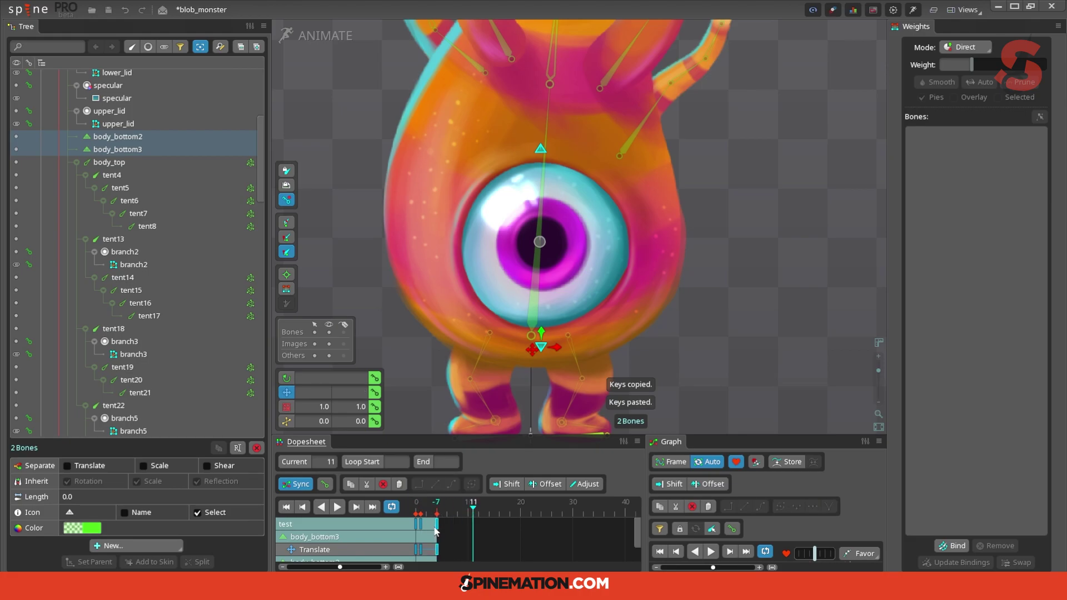
key("space")
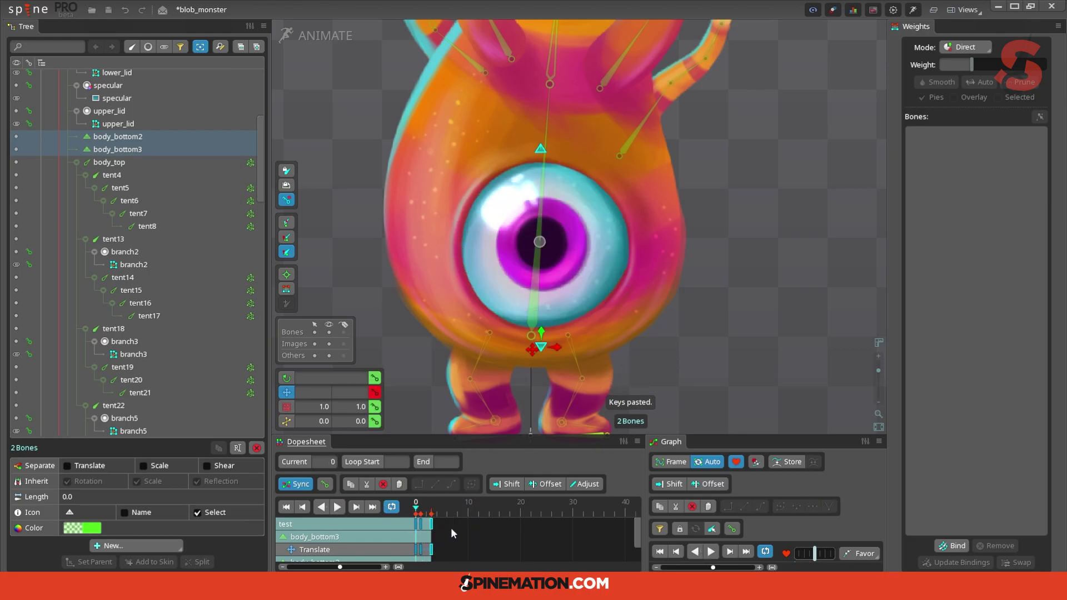
key("space")
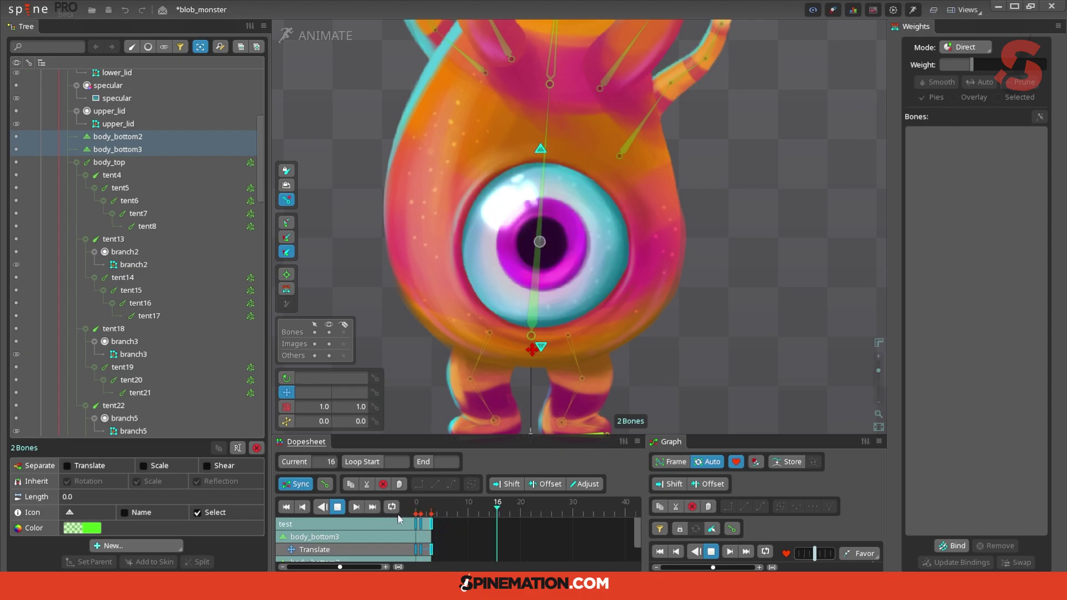
key("space")
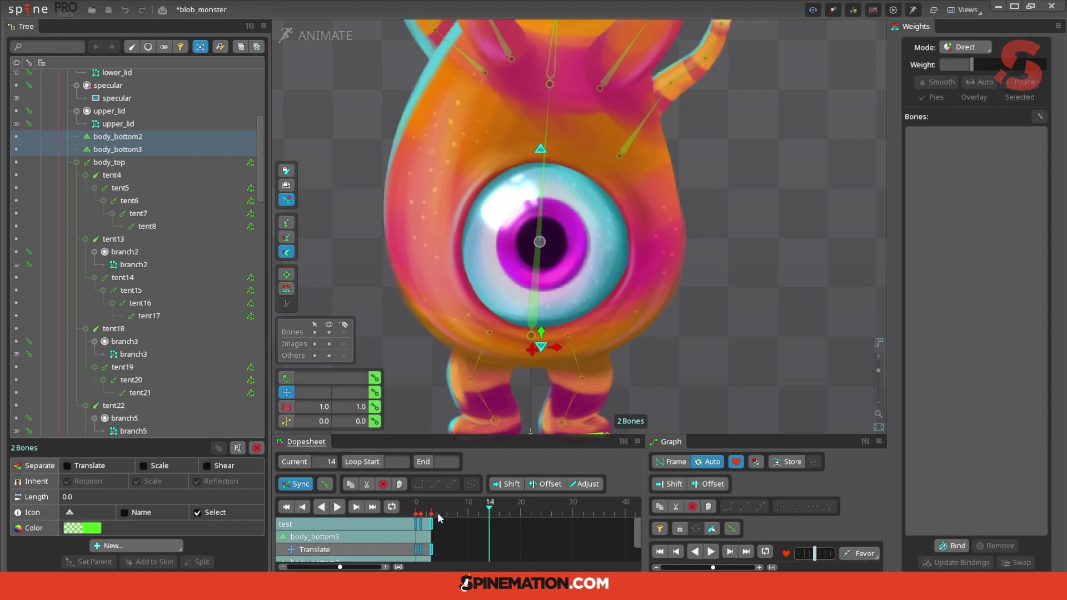
left_click_drag(451, 532, 433, 512)
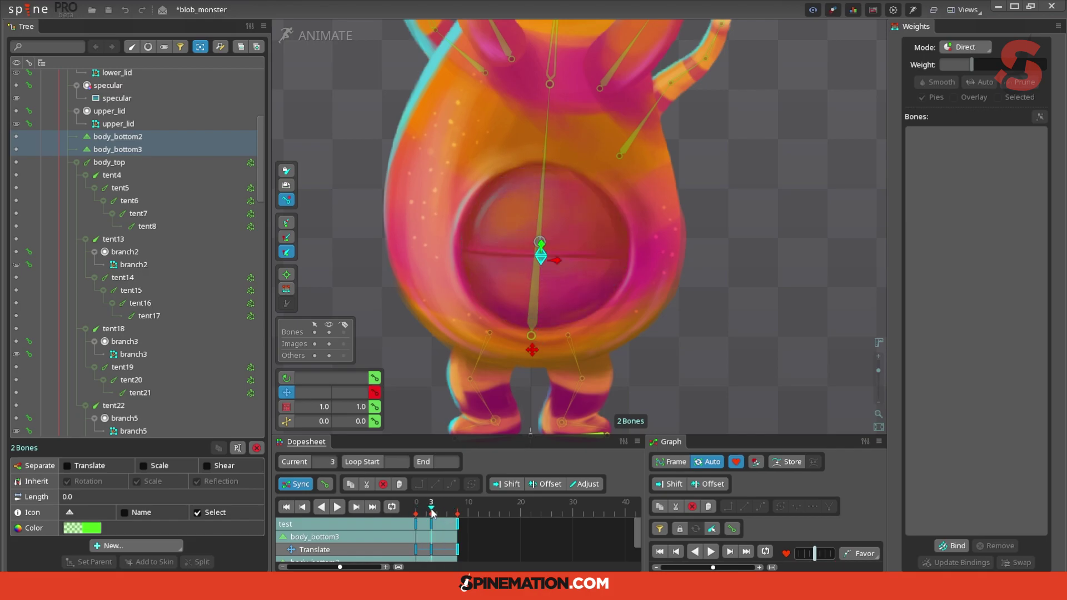
Apply Bezier interpolation to all eyelid bone keys, with the Dopesheet enlarged and the Weights view closed.
left_click_drag(479, 543, 414, 518)
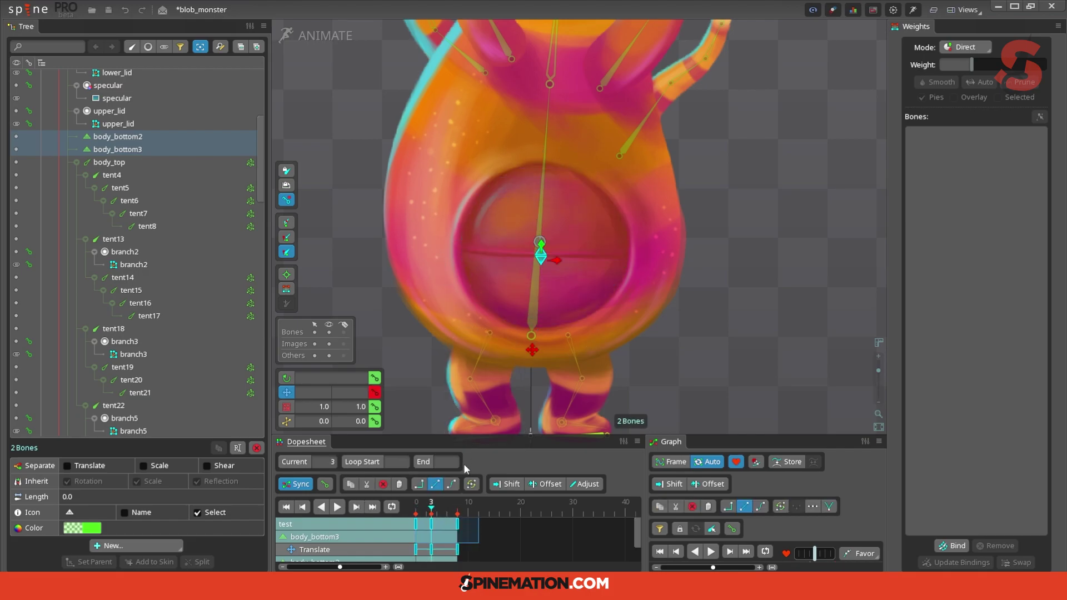
left_click_drag(475, 442, 476, 410)
left_click(495, 516)
left_click(396, 487)
left_click(451, 452)
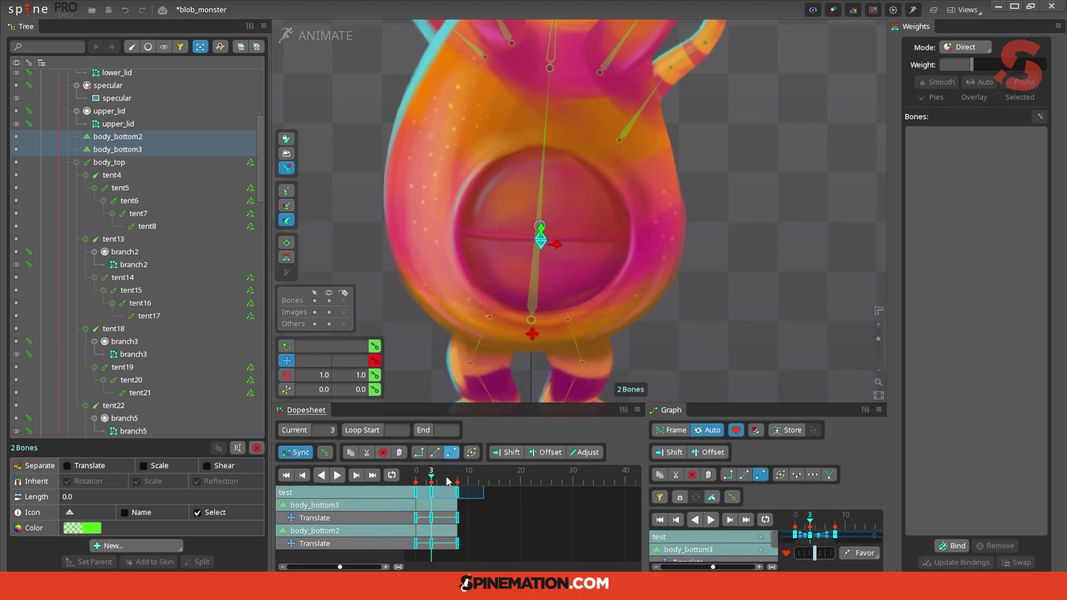
left_click(1058, 27)
mouse_move(439, 478)
left_mouse_down()
mouse_move(399, 478)
mouse_move(445, 489)
mouse_move(433, 489)
left_mouse_up()
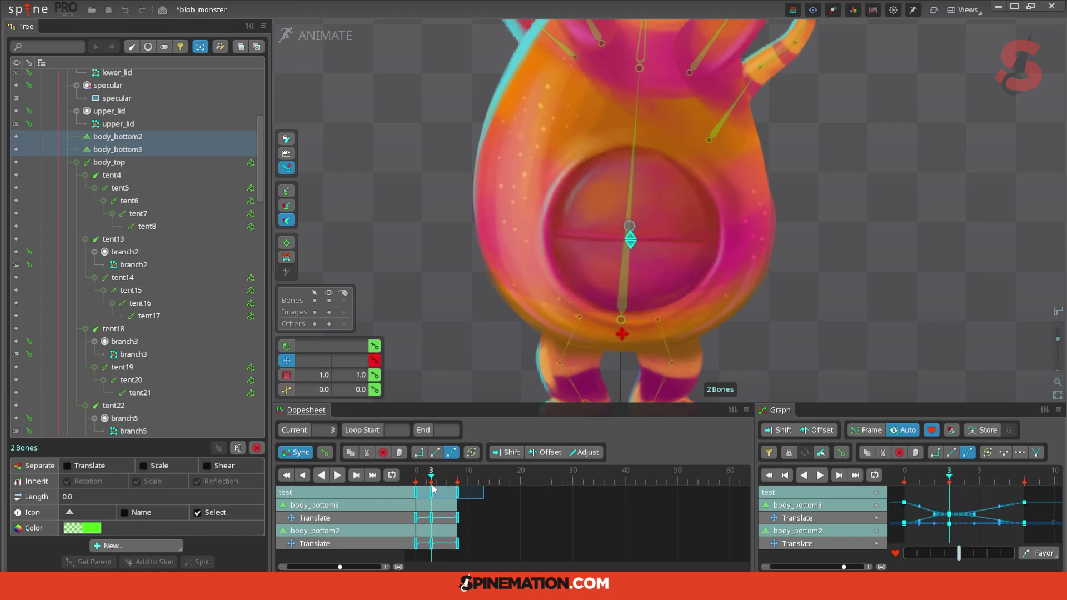
Duplicate the closed-eye keys to hold the blink, spacing the keys at frames 0, 4, 6 and 12.
scroll(638, 288, "up", 3)
left_click(487, 518)
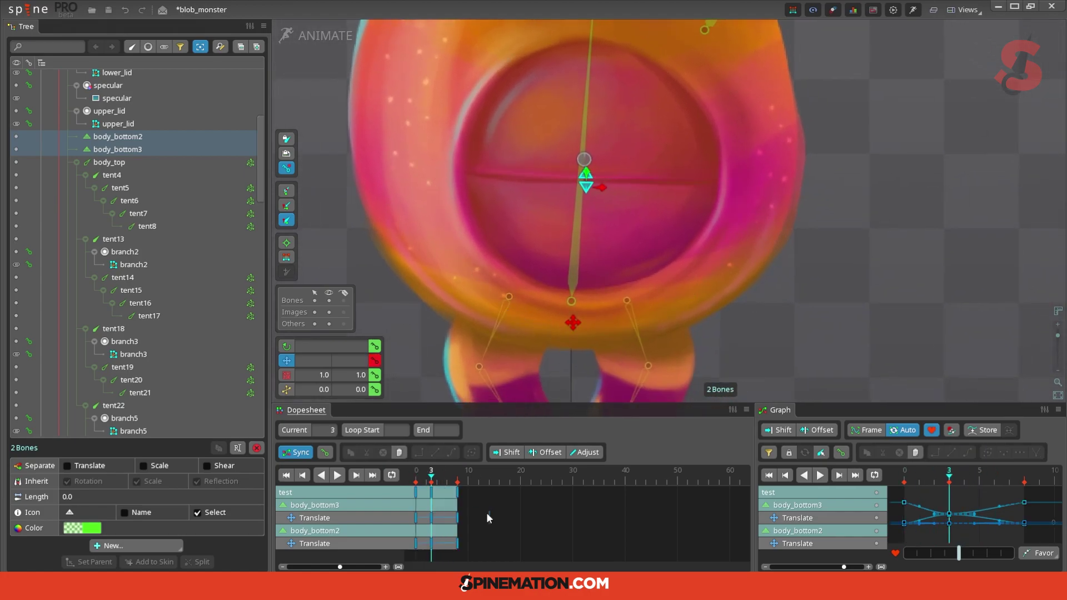
left_click(431, 493)
key("ctrl+c")
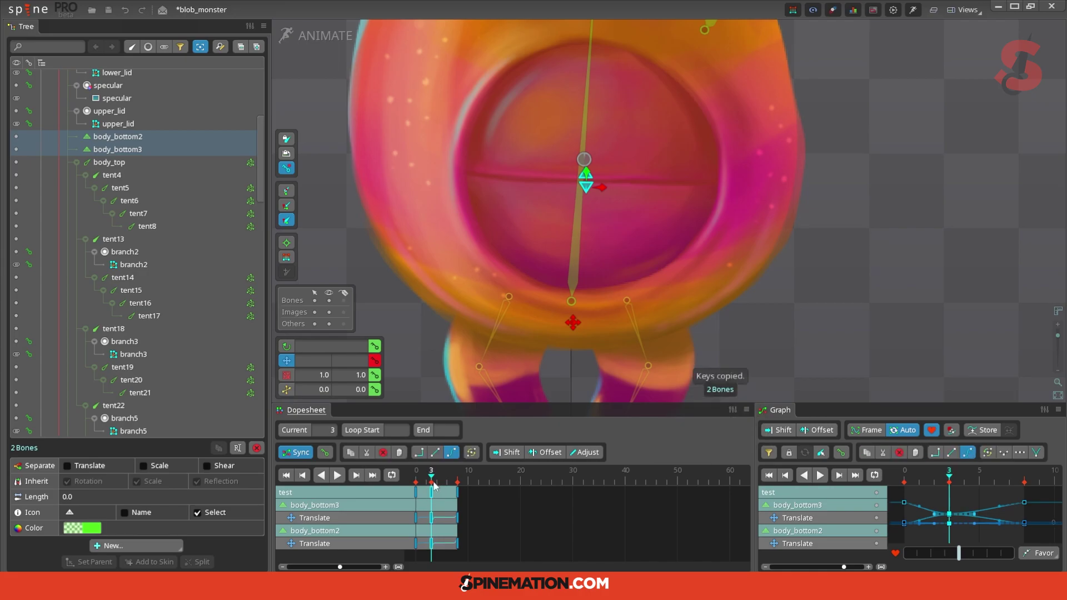
left_click(437, 478)
left_click(441, 478)
key("ctrl+v")
left_click_drag(492, 496, 448, 492)
left_click(503, 514)
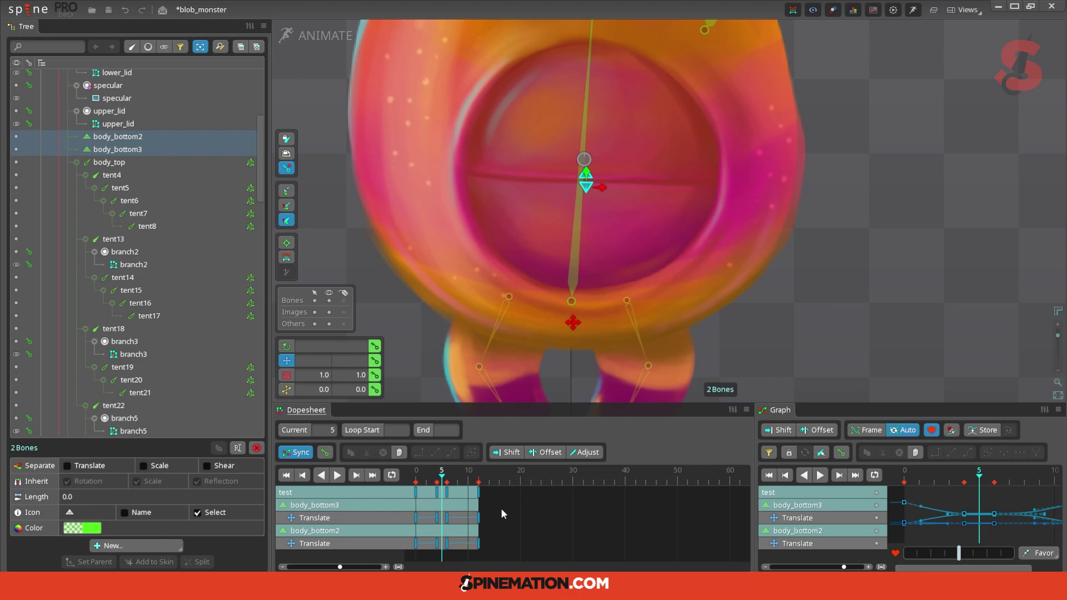
Check the lids' closing around frames 3 to 6 and move the final open-eye keys to frame 13.
mouse_move(449, 482)
left_mouse_down()
mouse_move(419, 482)
mouse_move(435, 481)
left_mouse_up()
left_click(438, 492)
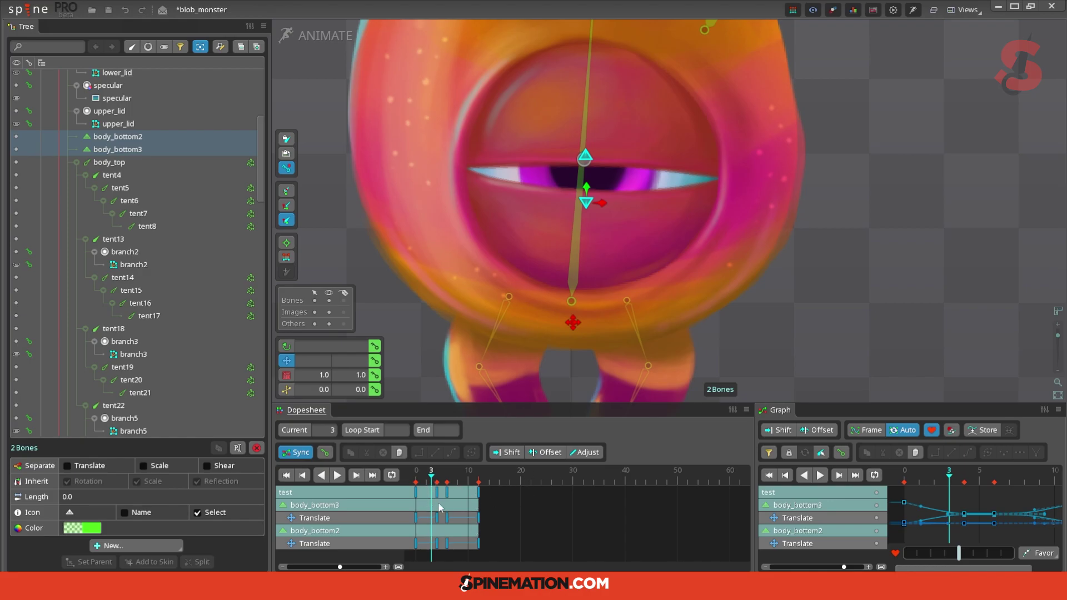
mouse_move(435, 477)
left_mouse_down()
mouse_move(416, 474)
mouse_move(469, 477)
mouse_move(482, 492)
mouse_move(449, 478)
mouse_move(504, 481)
mouse_move(392, 477)
mouse_move(448, 472)
mouse_move(437, 473)
left_mouse_up()
left_click(439, 472)
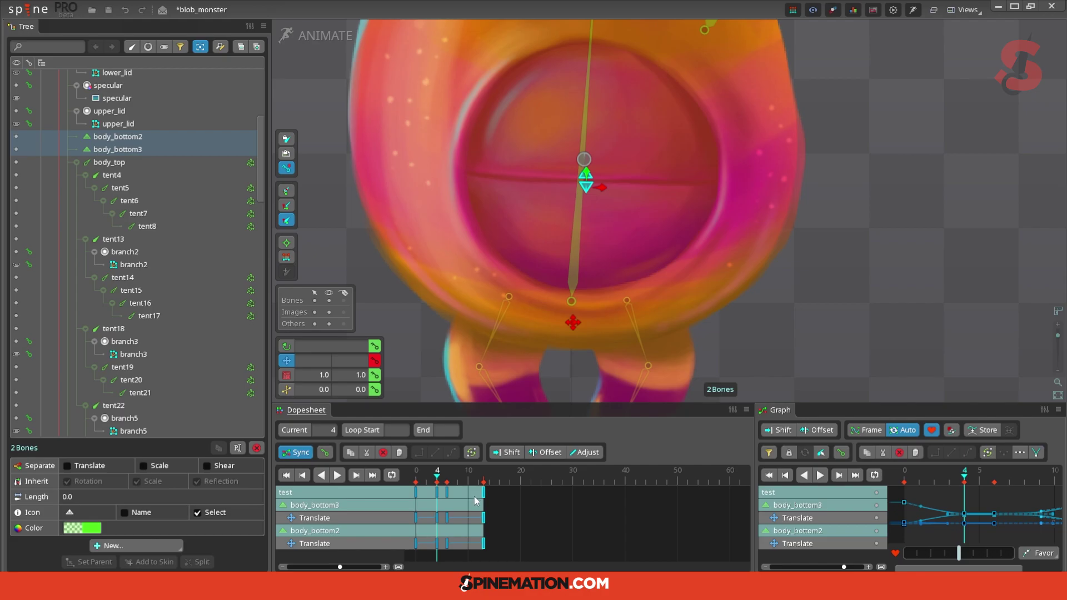
mouse_move(435, 479)
left_mouse_down()
mouse_move(416, 474)
mouse_move(438, 474)
left_mouse_up()
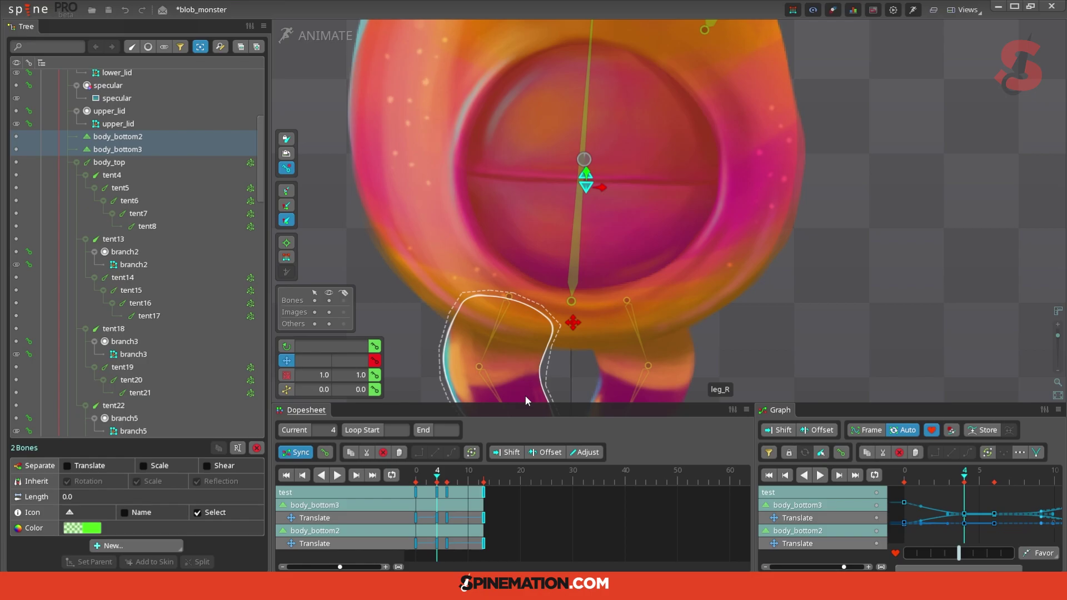
Move both eyelid bones slightly down together at frame 6 and check the reopening motion.
mouse_move(438, 476)
left_mouse_down()
mouse_move(417, 479)
mouse_move(448, 475)
left_mouse_up()
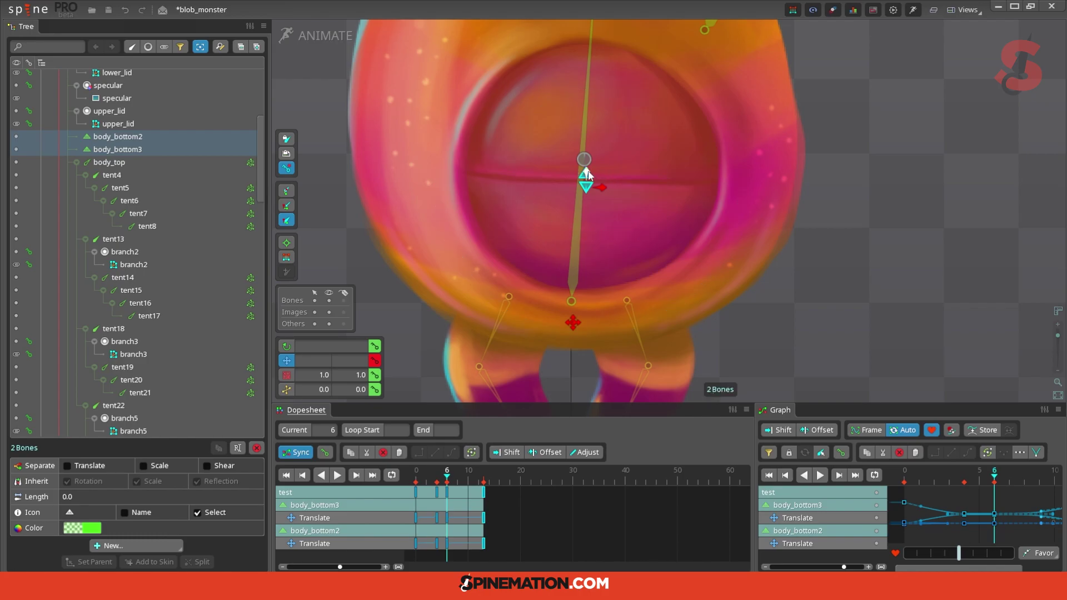
left_click_drag(586, 176, 587, 190)
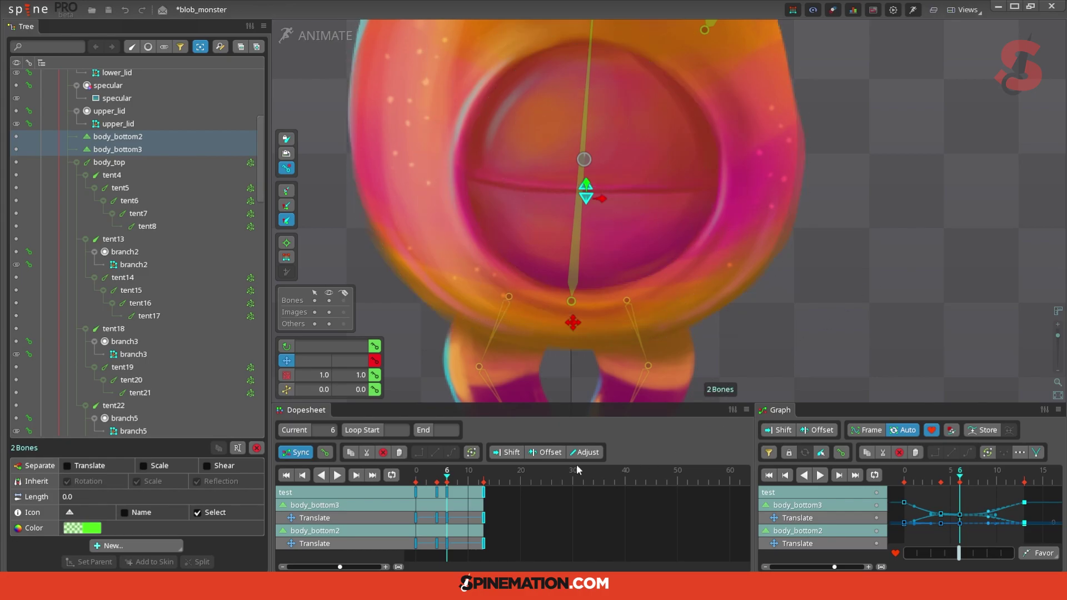
mouse_move(455, 479)
left_mouse_down()
mouse_move(418, 480)
mouse_move(476, 480)
left_mouse_up()
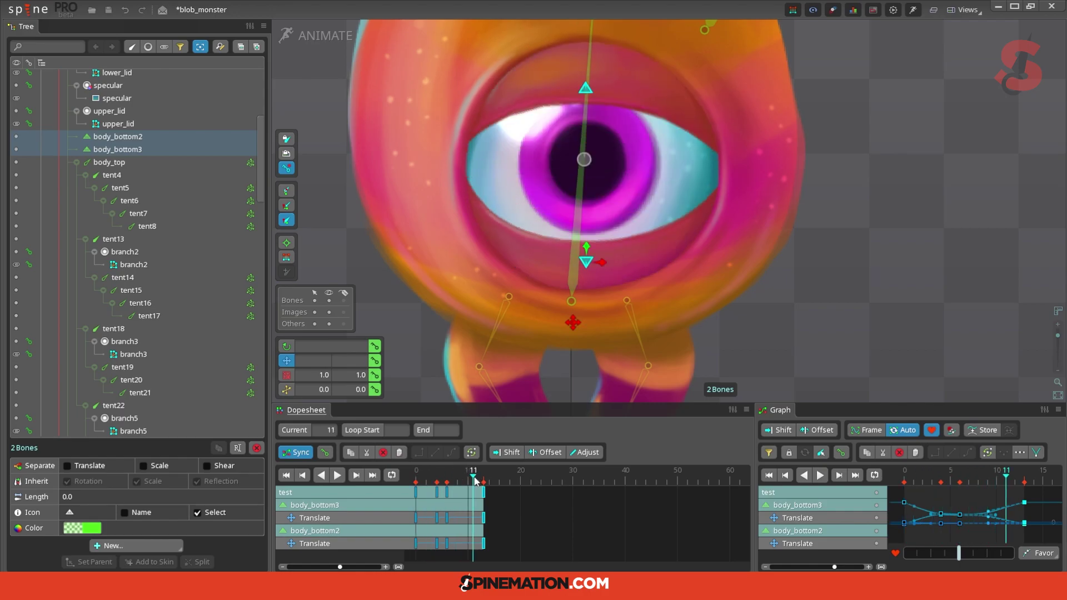
Retime the blink so the two closed-eye keys sit at frames 3 and 6 and the final key at frame 13.
left_click(447, 492)
left_click_drag(416, 483, 432, 492)
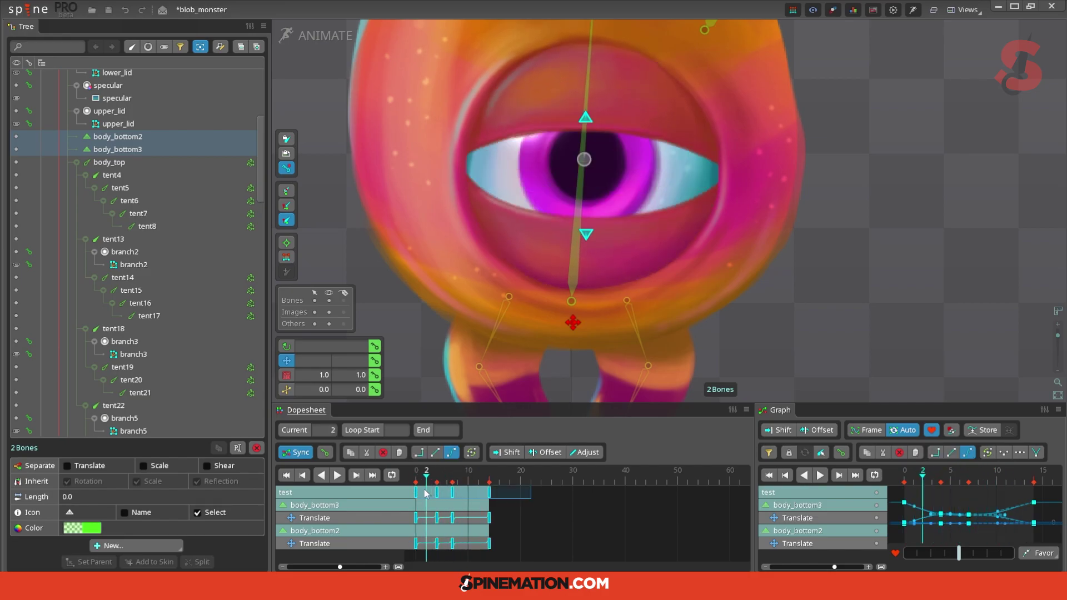
left_click_drag(525, 521, 453, 494)
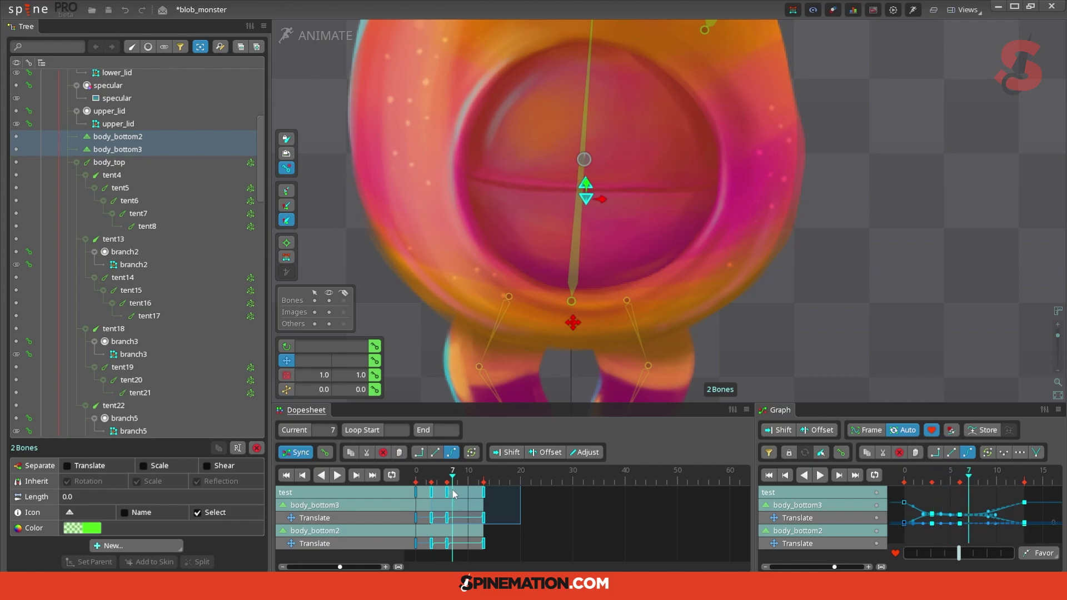
left_click(552, 505)
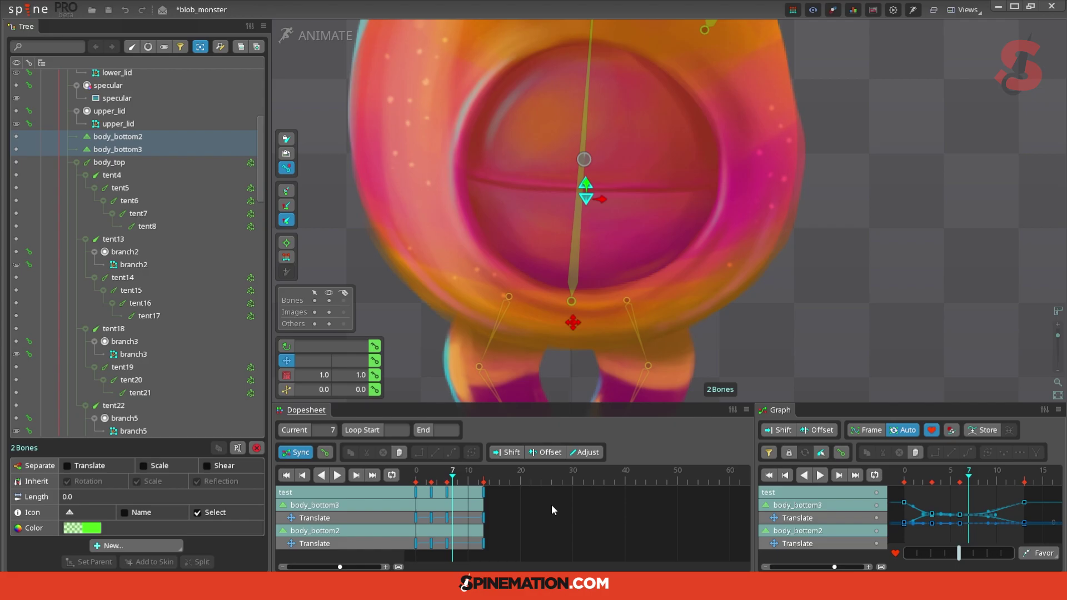
Scrub and play back the blink to review its timing.
left_click_drag(425, 481, 475, 480)
key("space")
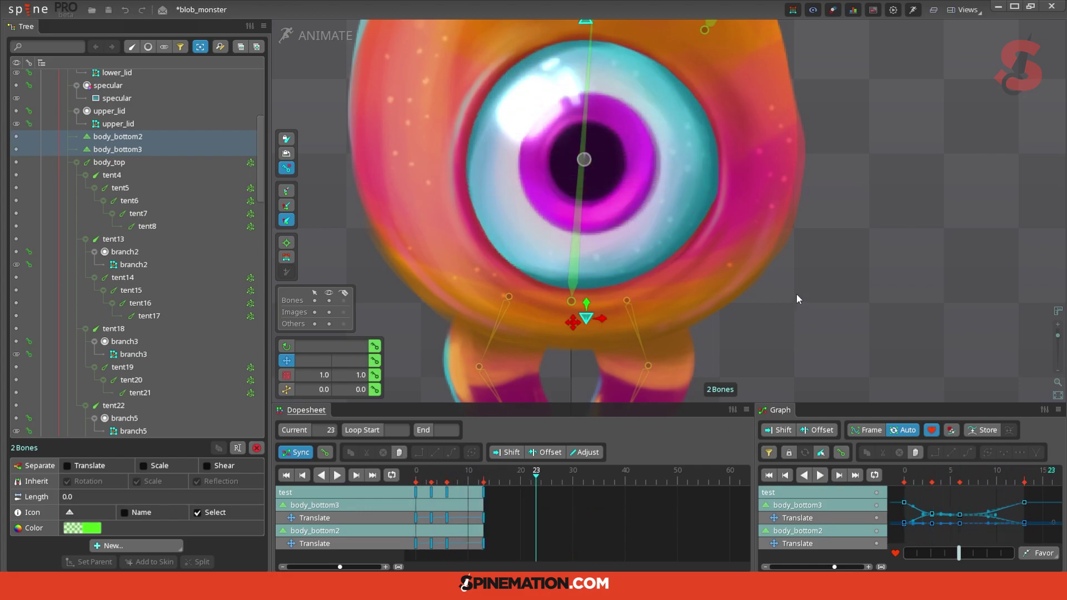
key("space")
left_click_drag(492, 478, 464, 494)
key("space")
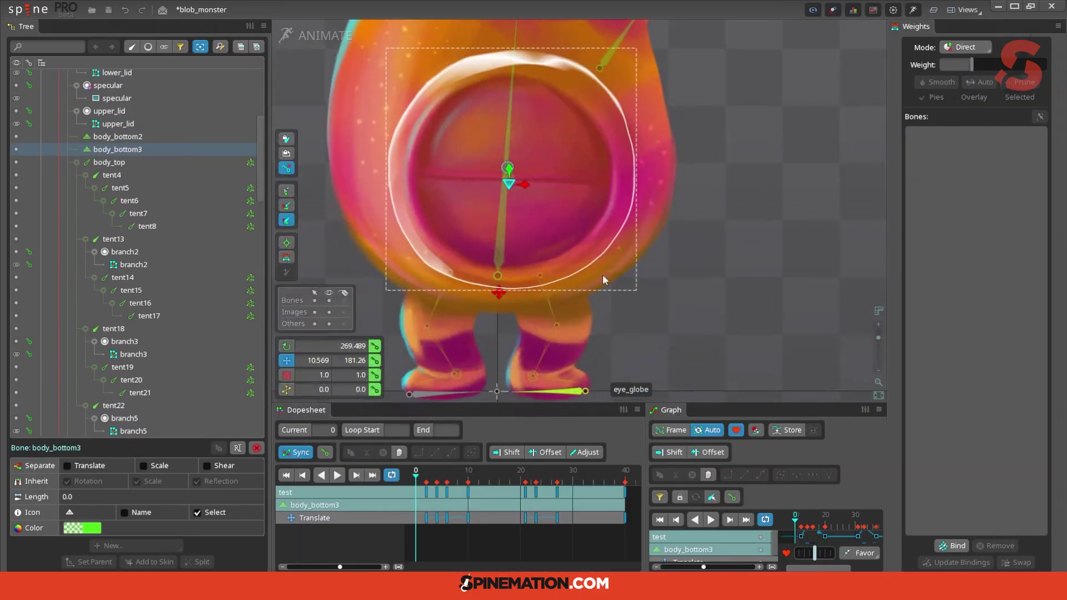
Select both eyelid bones, body_bottom2 and body_bottom3, and delete all their existing translation keys.
left_click(515, 272)
left_click(500, 239)
left_click(501, 263)
left_click(508, 184)
left_click(468, 476)
left_click_drag(468, 479, 416, 479)
left_click(508, 173)
key("Escape")
left_click(508, 183)
left_click(508, 173, "ctrl")
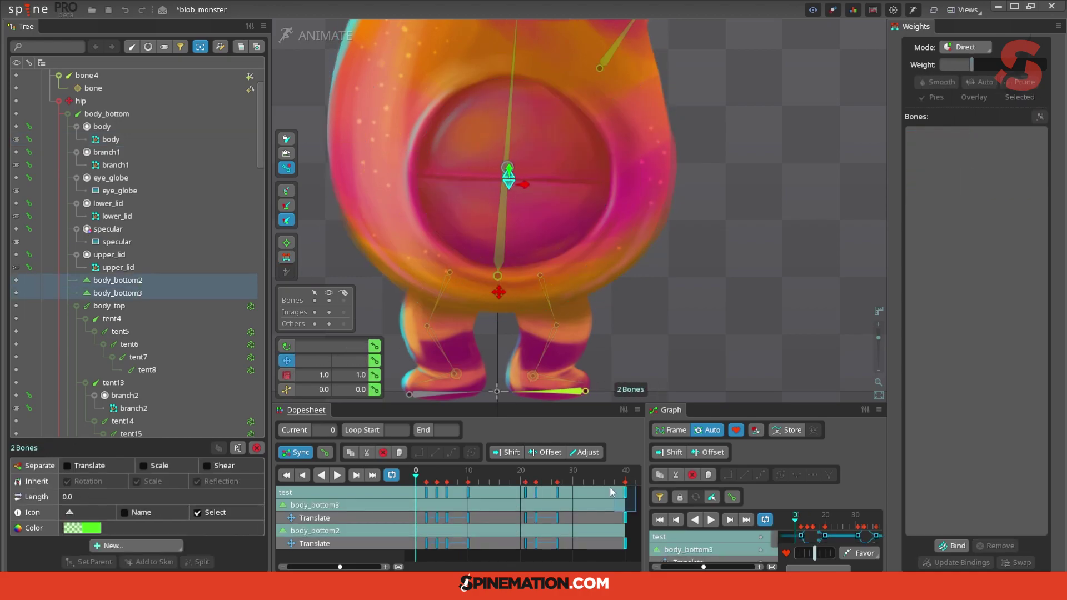
left_click_drag(633, 502, 419, 547)
key("Delete")
Key the closed eye at frame 0 and open it at frame 10 by moving body_bottom3 down and body_bottom2 up.
key("k")
left_click(468, 476)
left_click(508, 184)
left_click_drag(509, 181, 509, 283)
left_click(508, 174)
left_click_drag(509, 162, 509, 46)
Add slight body_bottom3 weights to the body mesh vertices beneath the eye, using Direct mode.
left_click(533, 294)
left_click(286, 256)
scroll(555, 282, "up", 1)
left_click(504, 285)
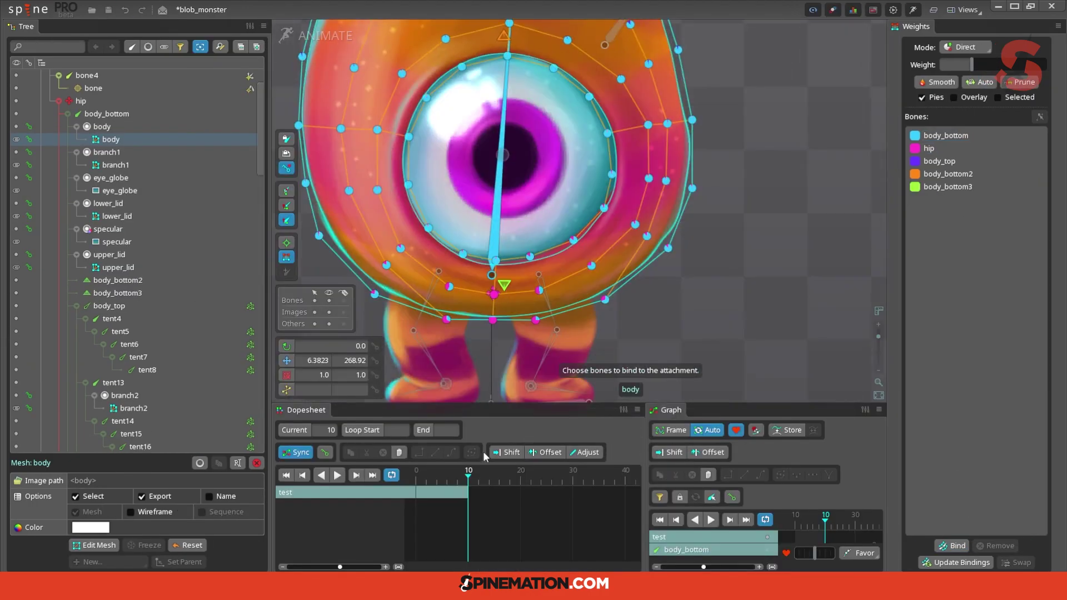
left_click(530, 257)
left_click_drag(573, 240, 573, 237)
left_click_drag(401, 248, 401, 245)
left_click_drag(449, 287, 493, 291)
left_click_drag(539, 291, 539, 288)
left_click_drag(591, 266, 592, 262)
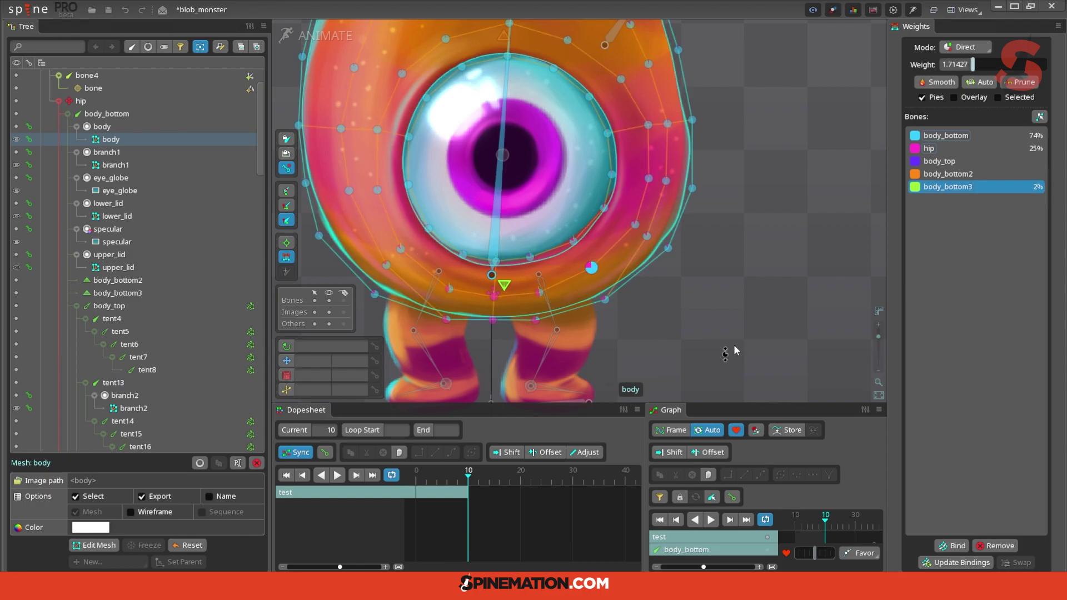
Add slight body_bottom3 weights to the body mesh vertices along the lower sides of the eye opening.
left_click_drag(530, 257, 604, 205)
left_click_drag(428, 229, 429, 225)
left_click_drag(408, 185, 408, 182)
left_click(377, 190)
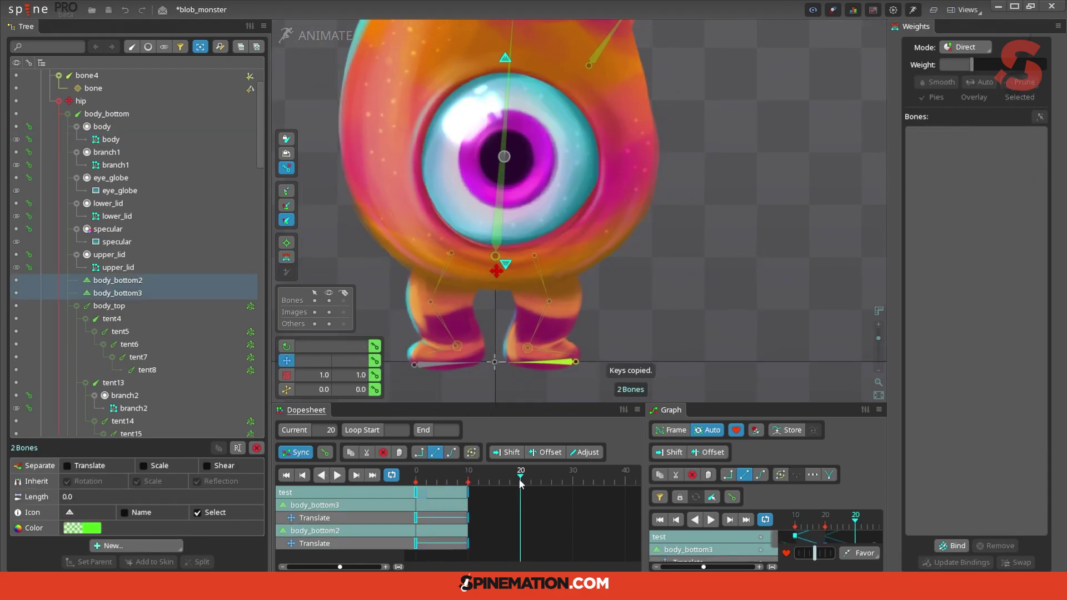
Paste the copied closed-eye keys of both eyelid bones at frame 20 and play the looping blink.
key("ctrl+v")
key("space")
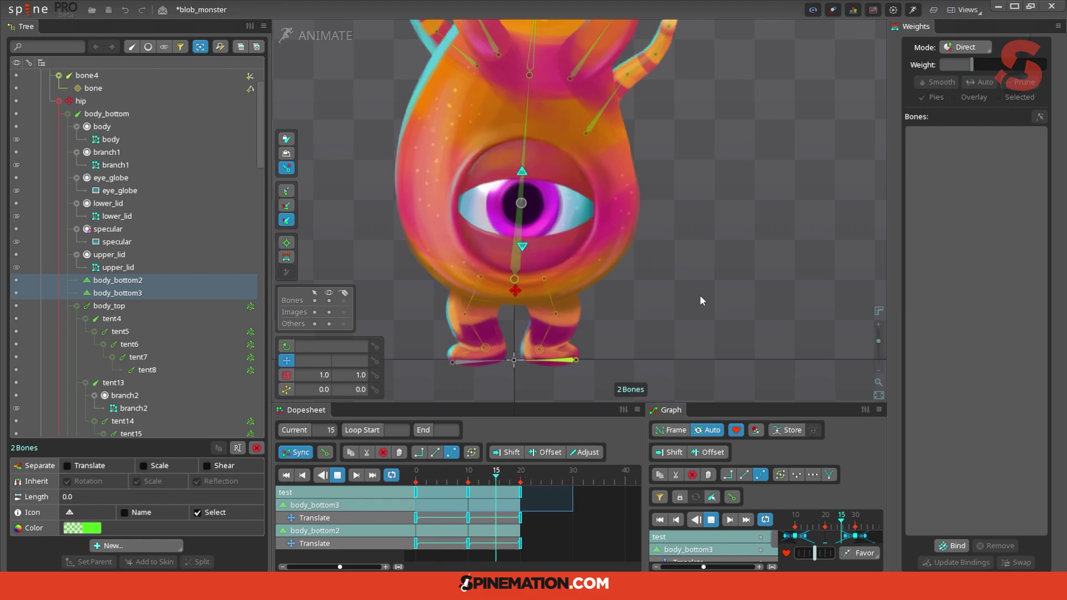
Select the body mesh and, with the Weights tool, pick its vertices along and beneath the eye's lower edge.
left_click(618, 239)
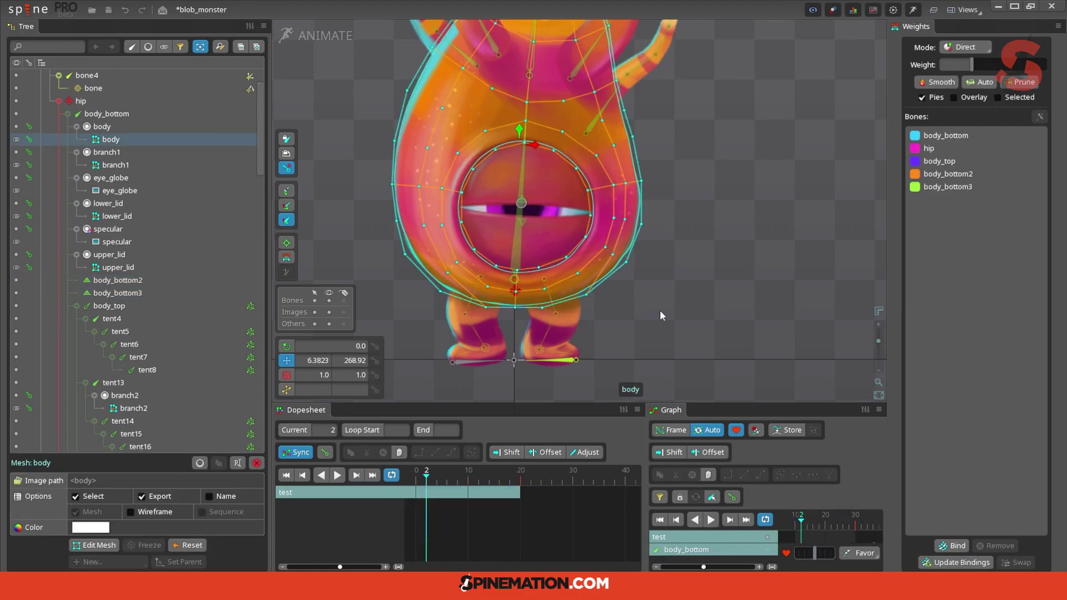
scroll(660, 312, "up", 2)
left_click(286, 258)
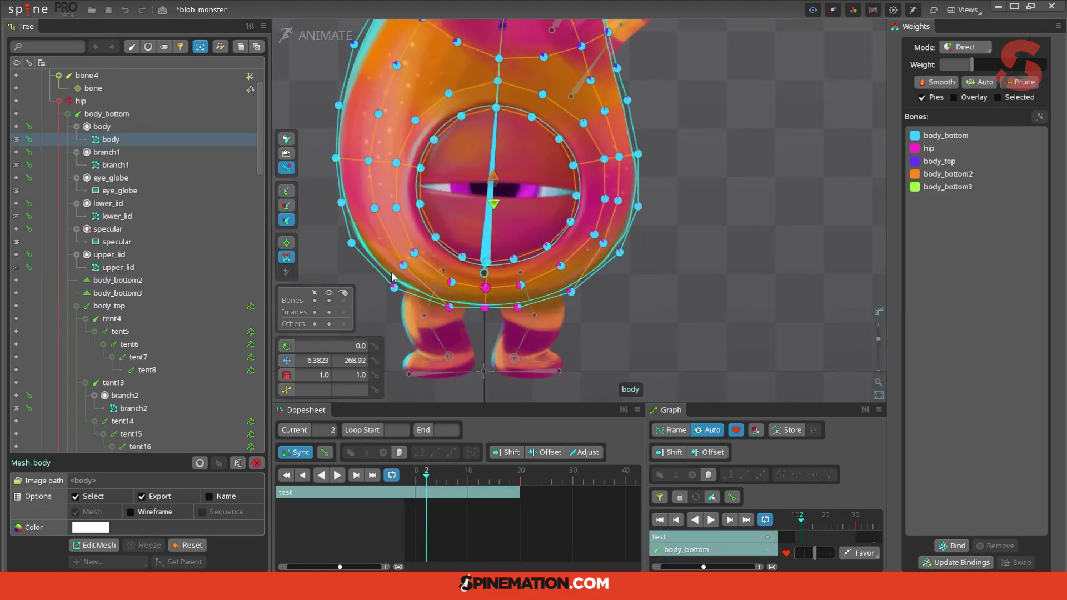
left_click(496, 232)
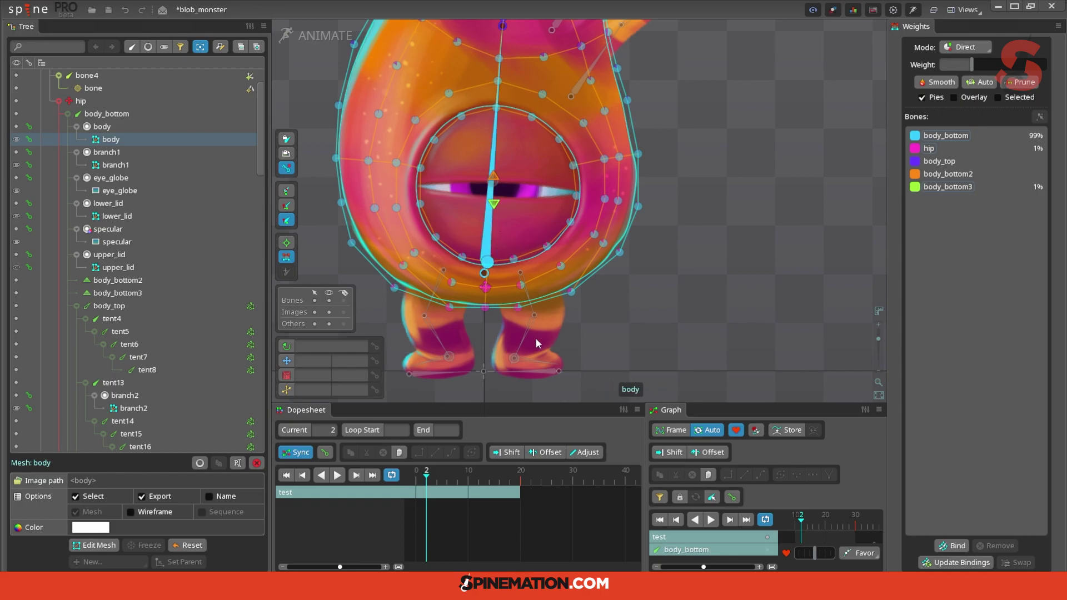
scroll(537, 339, "up", 2)
left_click_drag(549, 325, 685, 338)
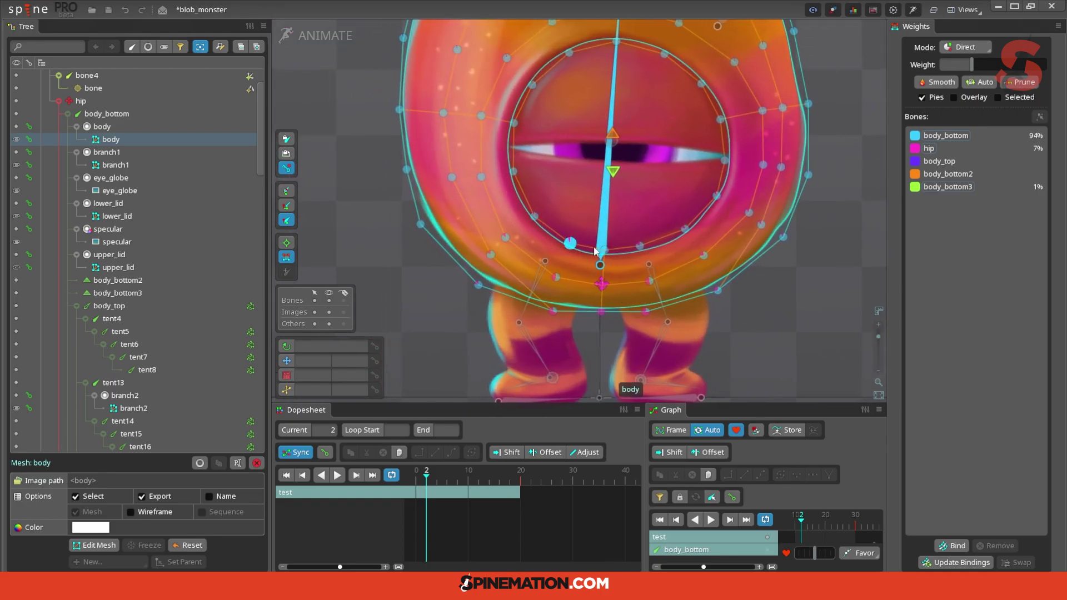
left_click_drag(692, 214, 565, 257)
left_click_drag(642, 286, 656, 292)
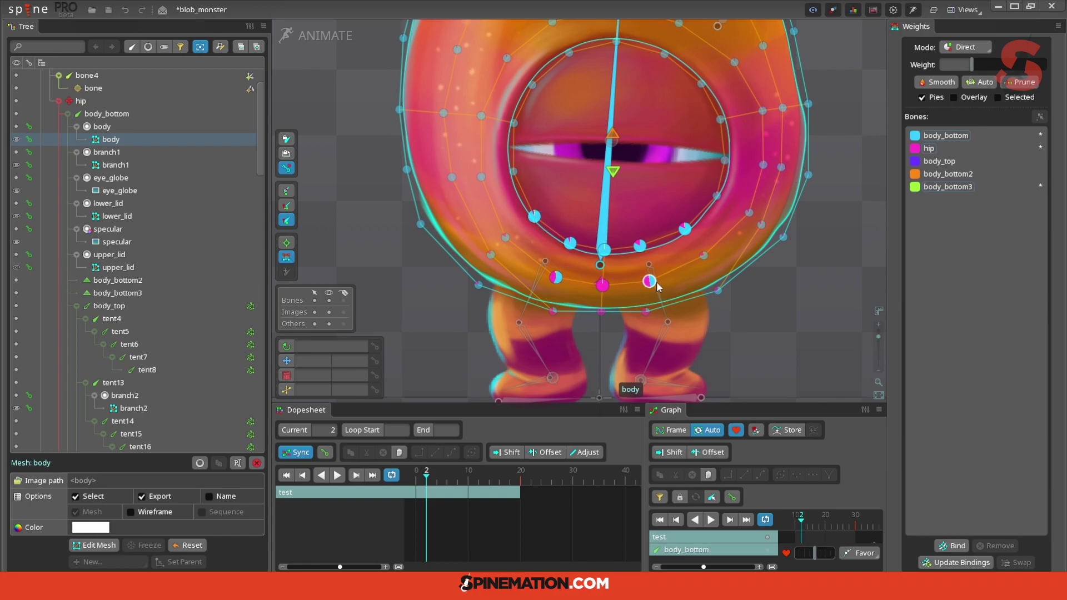
Try stronger body_bottom3 weights on the vertices below the eye, checking them at frame 10, and undo them.
left_click(612, 171)
left_click_drag(639, 247, 645, 212)
left_click(604, 251)
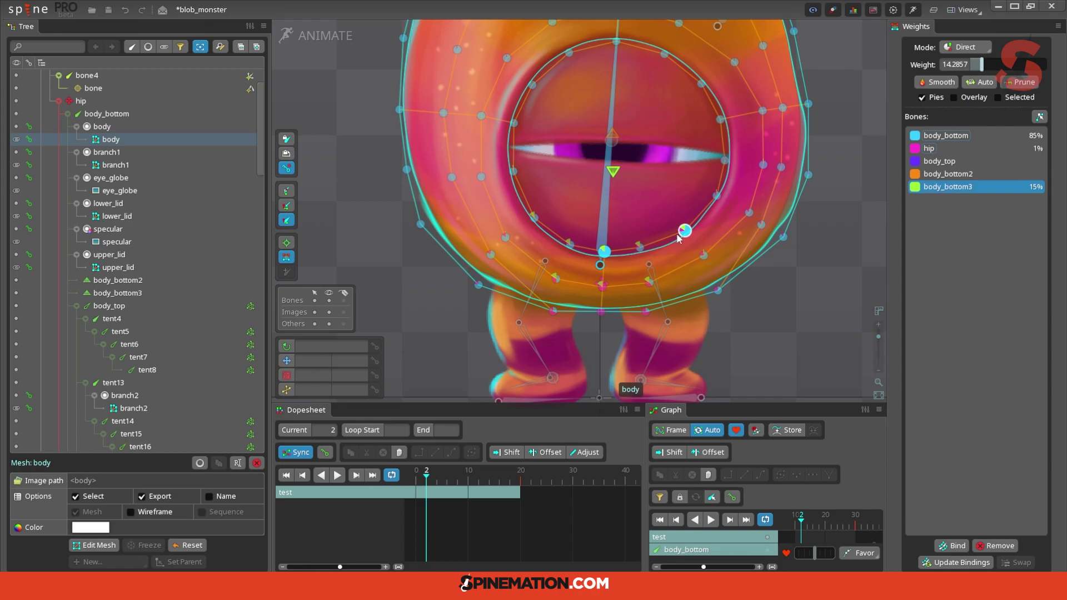
left_click(484, 472)
mouse_move(484, 471)
left_mouse_down()
mouse_move(456, 472)
mouse_move(468, 472)
left_mouse_up()
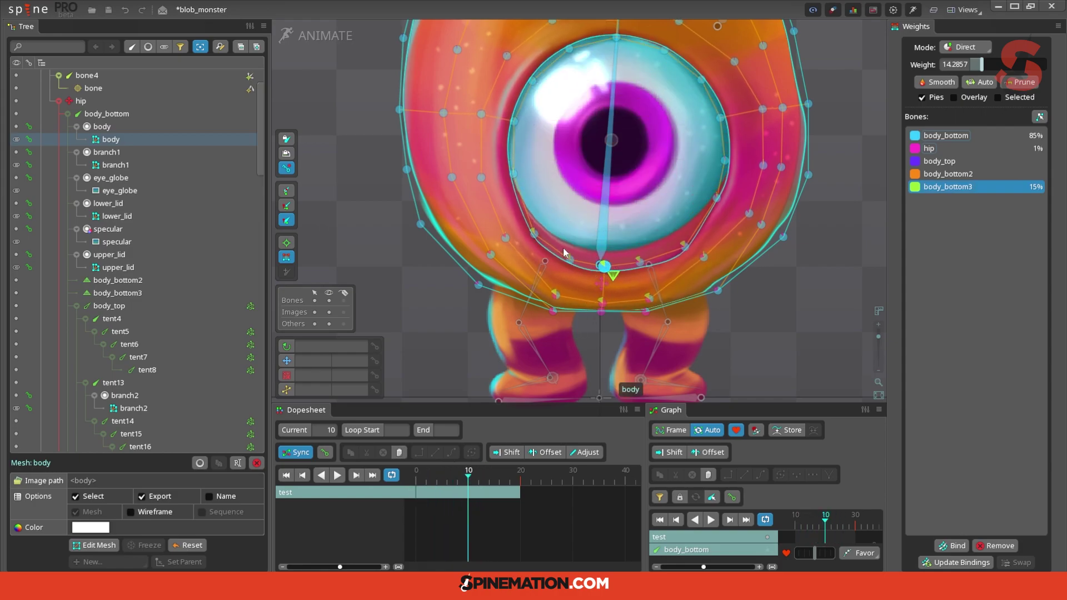
mouse_move(460, 472)
left_mouse_down()
mouse_move(438, 475)
mouse_move(470, 476)
mouse_move(418, 476)
mouse_move(469, 472)
left_mouse_up()
key("ctrl+z")
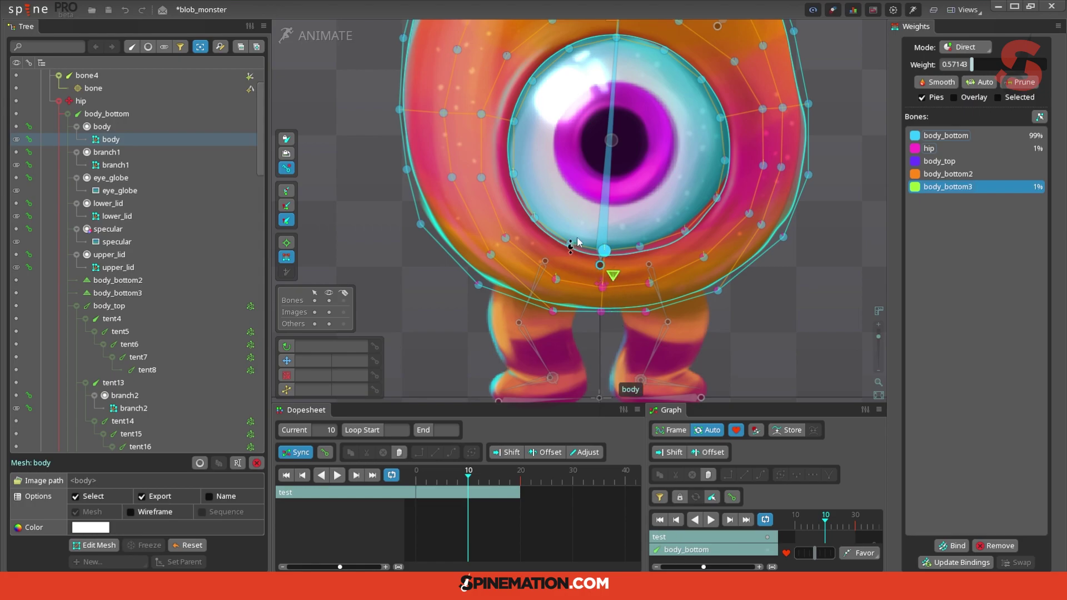
Raise the body_bottom3 weights to about 5.4 on the body vertices beneath the eye, tapering to about 1.7 toward its sides.
left_click_drag(552, 231, 655, 274)
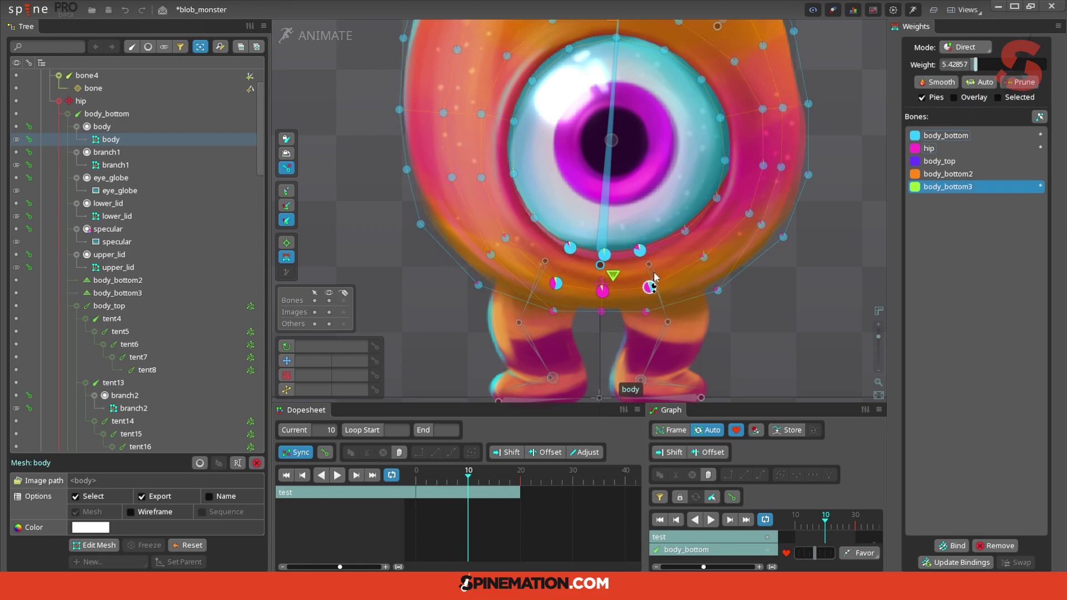
left_click(703, 257)
left_click(505, 239)
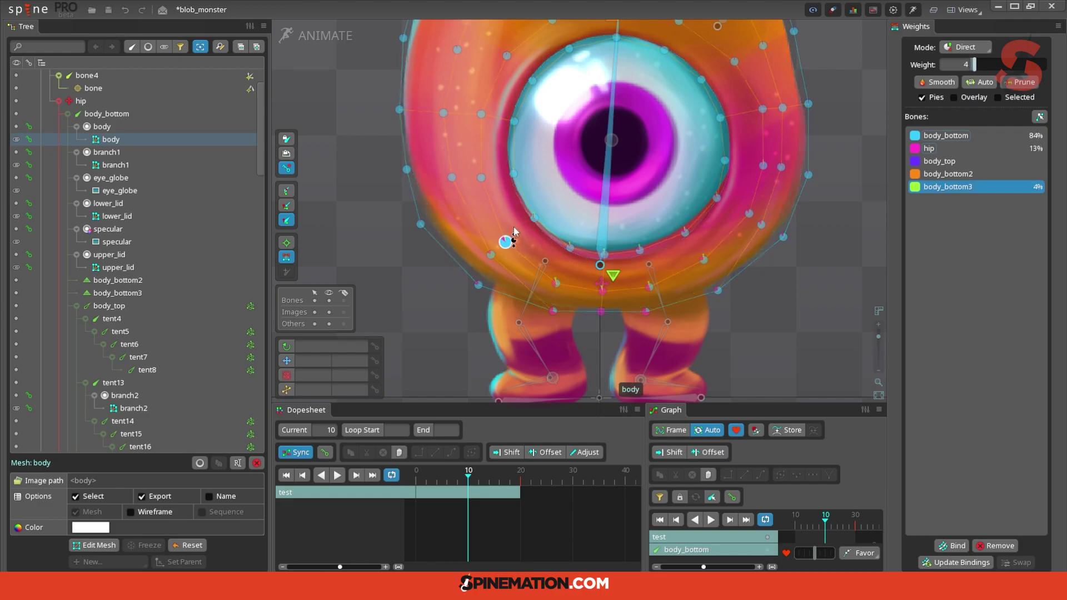
left_click(534, 219)
left_click(513, 175)
left_click(717, 197)
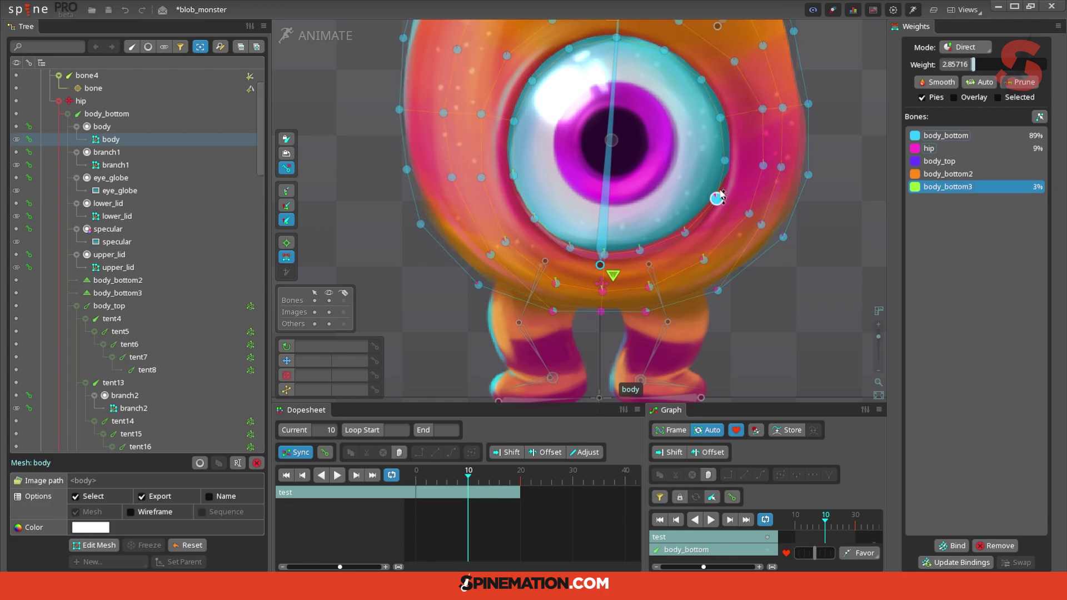
left_click_drag(730, 159, 735, 157)
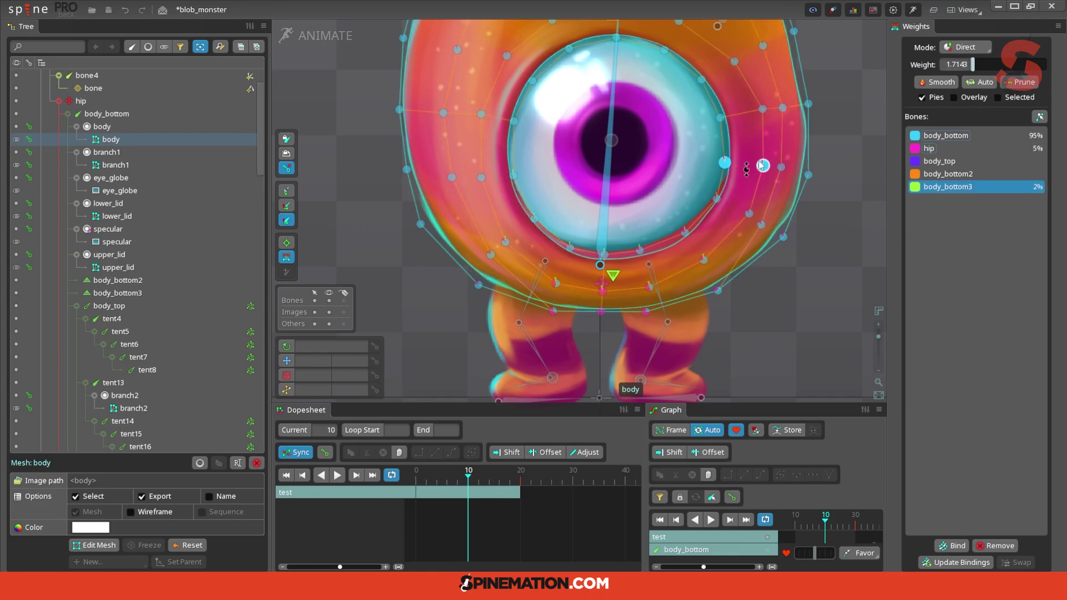
Reduce body_bottom3's influence on the three body vertices beneath the eye and set it to about 3.4 on the vertices flanking them.
left_click_drag(489, 484, 432, 493)
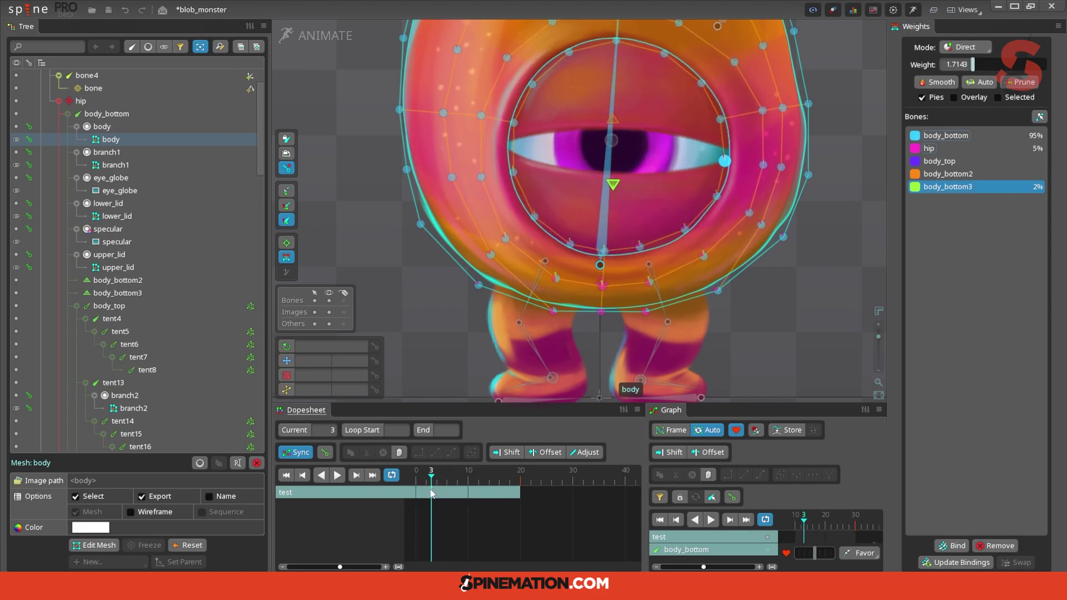
left_click(555, 278)
left_click(602, 286, "ctrl")
left_click(650, 283, "ctrl")
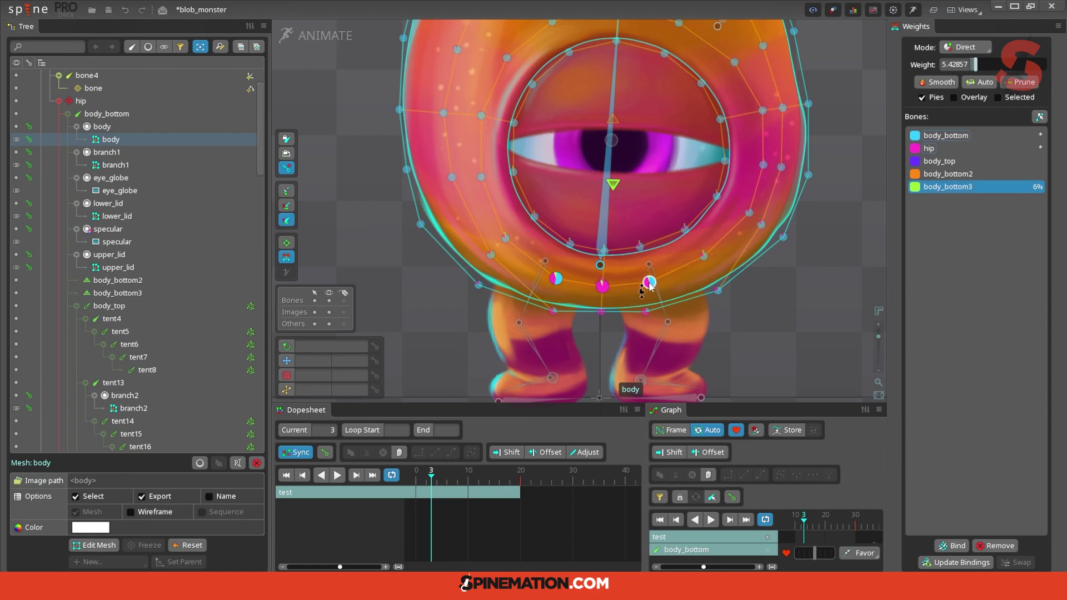
left_click_drag(442, 484, 468, 485)
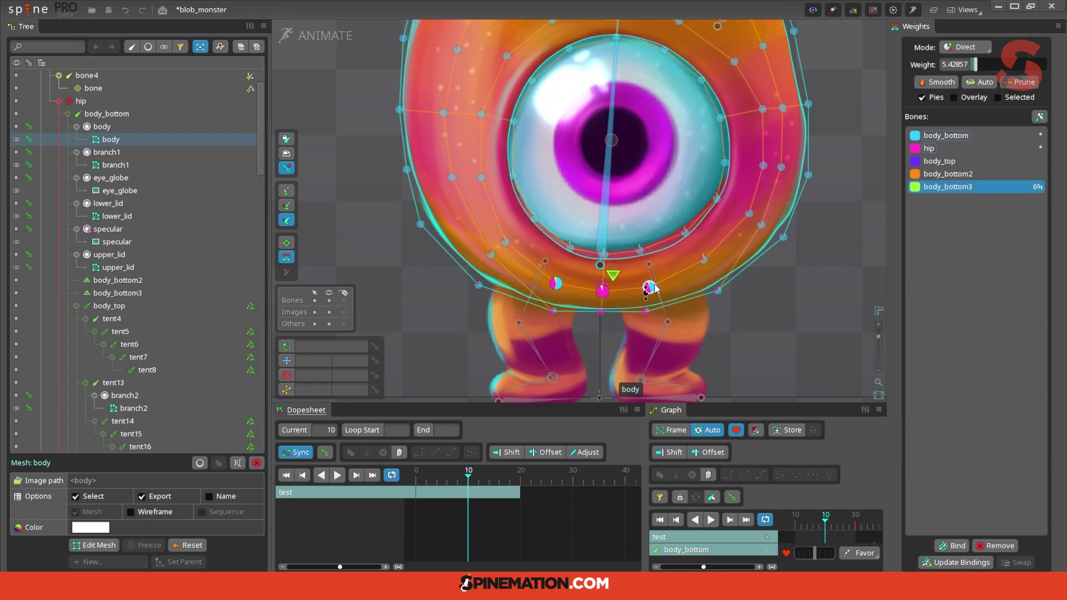
left_click_drag(654, 288, 654, 298)
left_click(703, 258)
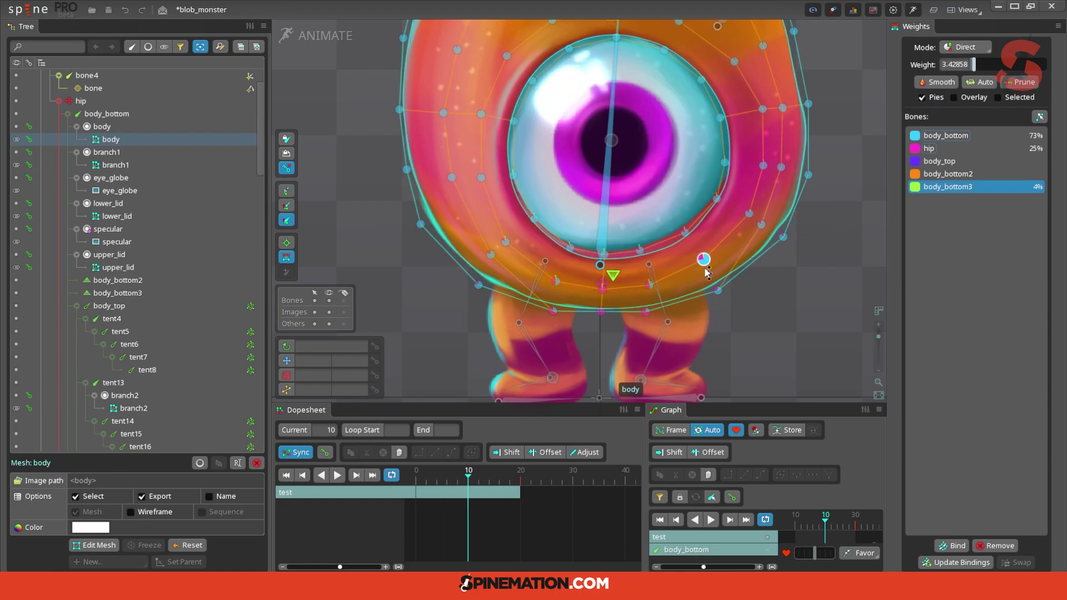
left_click(505, 238)
Play the looping blink to check how the body mesh follows the lower eyelid.
left_click_drag(465, 477, 383, 484)
key("d")
scroll(855, 274, "down", 3)
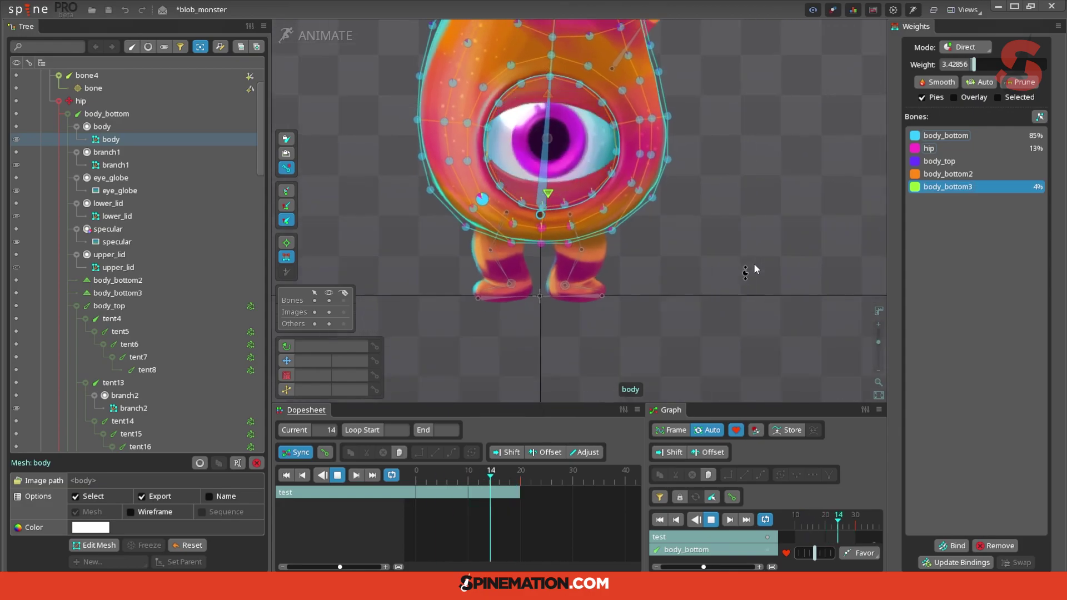
key("d")
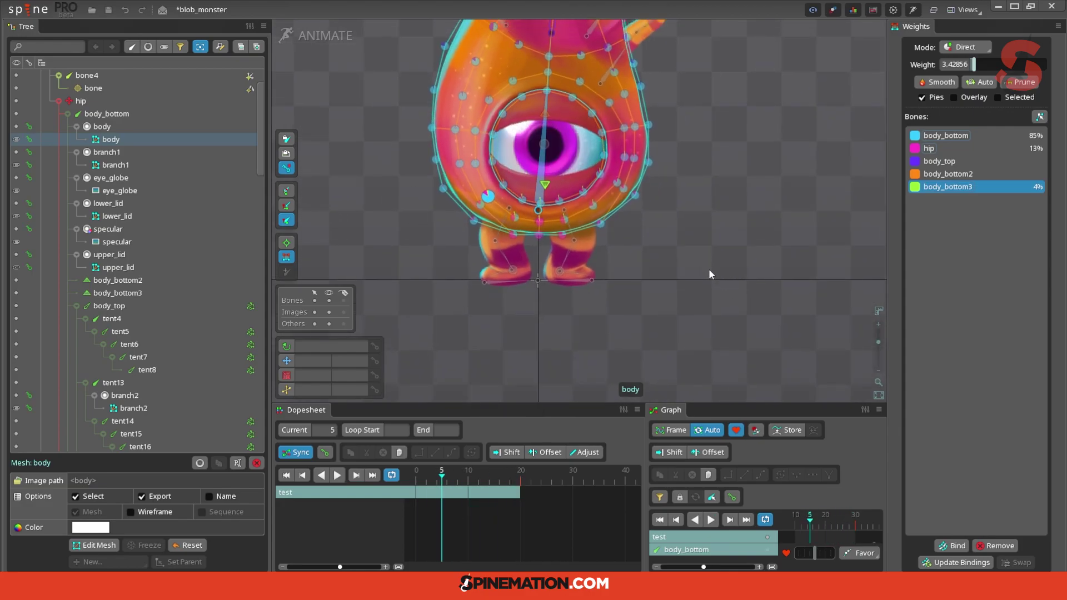
Compress the blink keys of body_bottom2 and body_bottom3 so the open pose falls on frame 2 and the closed pose on frame 6.
left_click_drag(707, 264, 733, 292)
key("v")
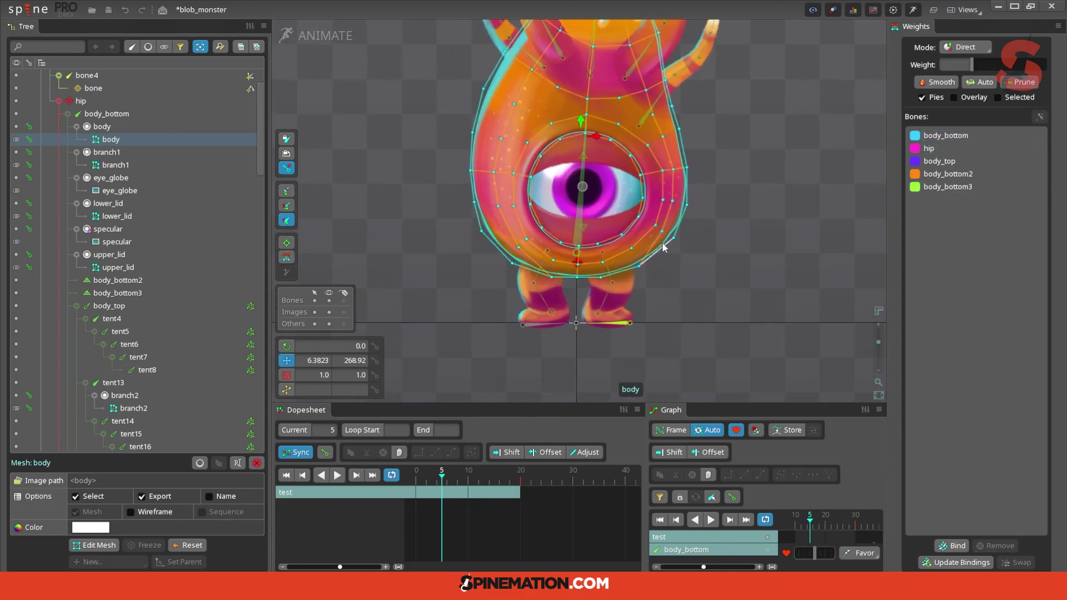
left_click(582, 154)
left_click(583, 228, "ctrl")
left_click_drag(468, 496, 429, 499)
mouse_move(520, 498)
left_mouse_down()
mouse_move(448, 498)
mouse_move(492, 476)
mouse_move(521, 479)
left_mouse_up()
Key the translation of both eyelid bones at frame 20 to hold the closed eye, and play the faster blink.
left_click(357, 475)
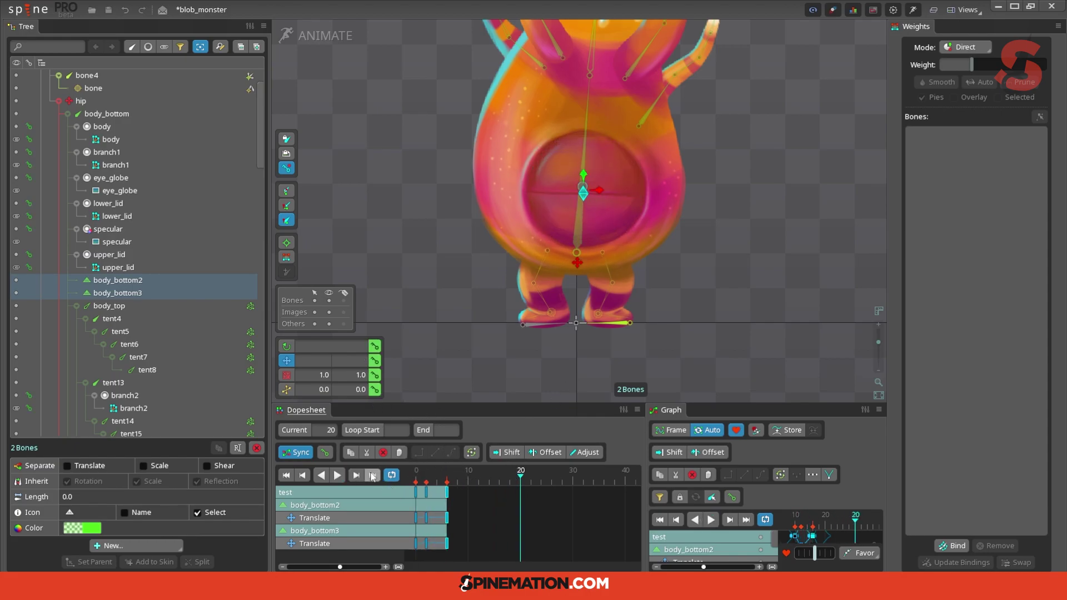
left_click(376, 361)
key("d")
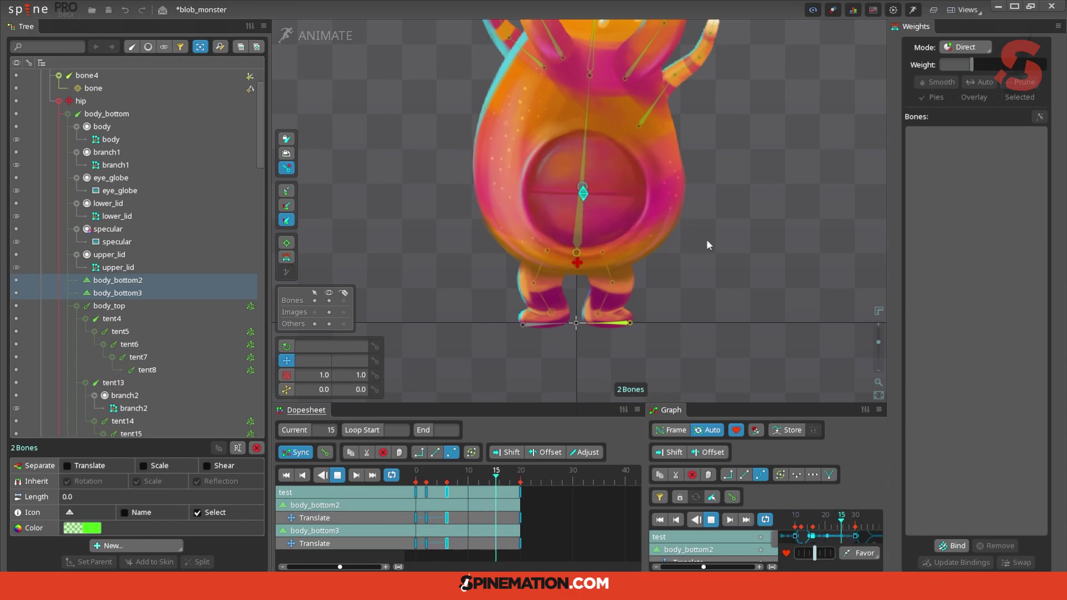
key("d")
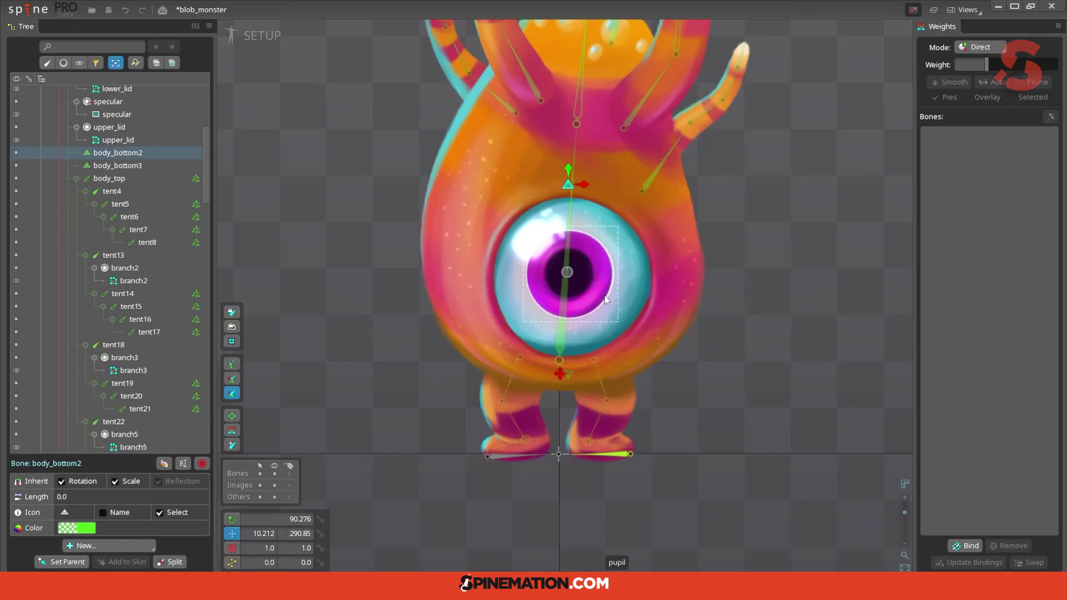
In setup mode, convert eye_globe to a mesh and trace its outline with Detail 29.2.
left_click(638, 292)
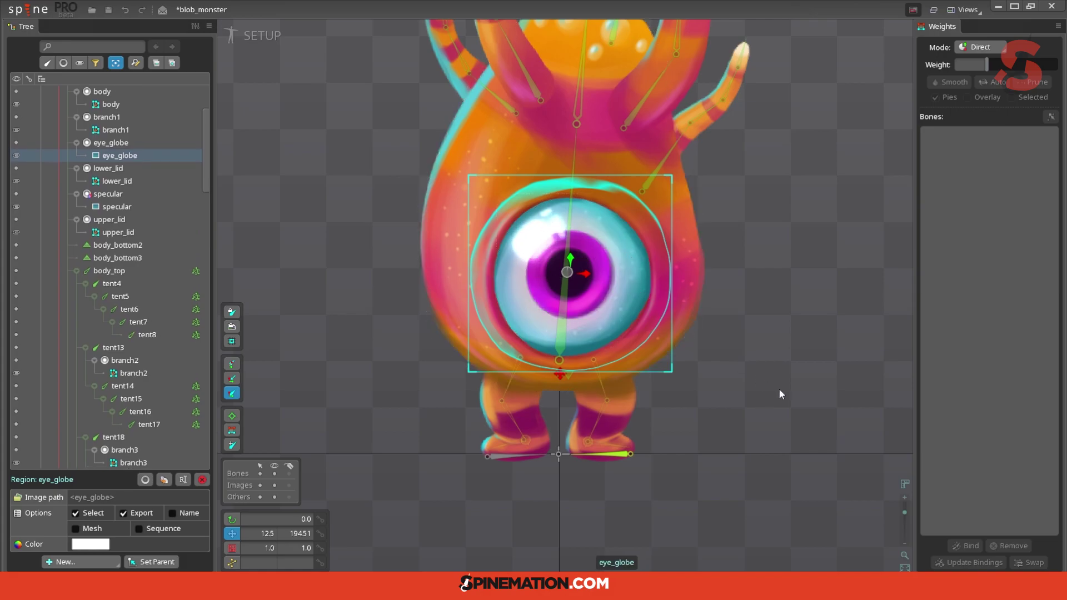
left_click(76, 529)
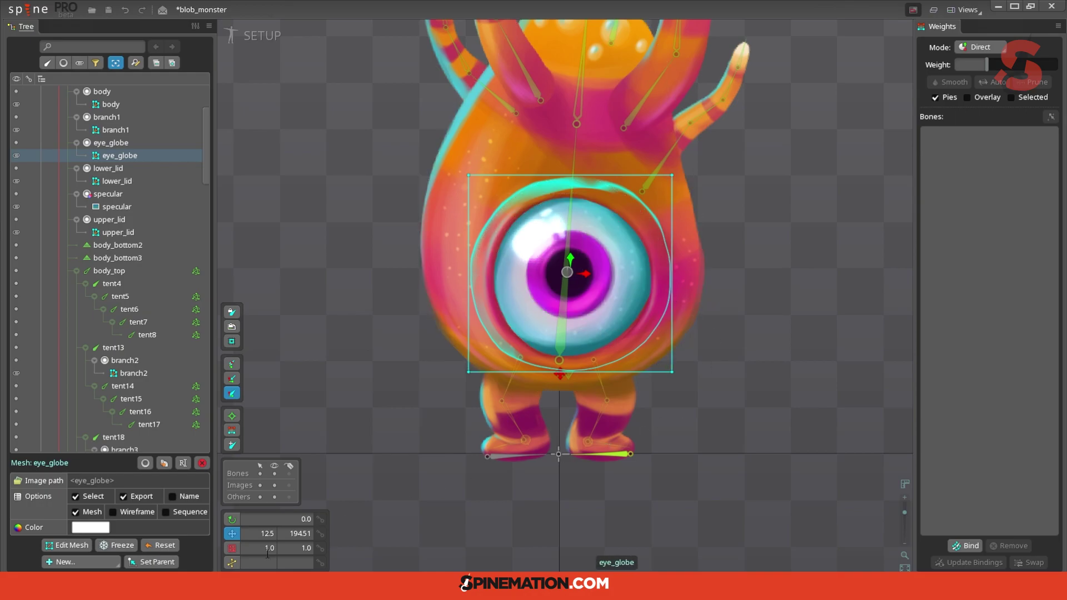
left_click(66, 545)
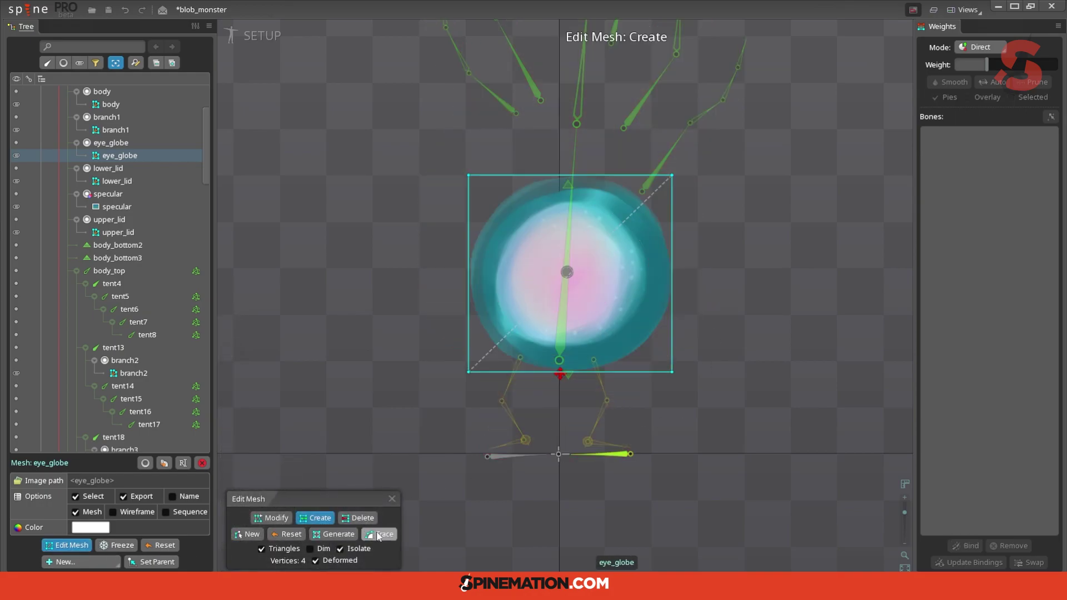
left_click(247, 534)
scroll(718, 314, "up", 3)
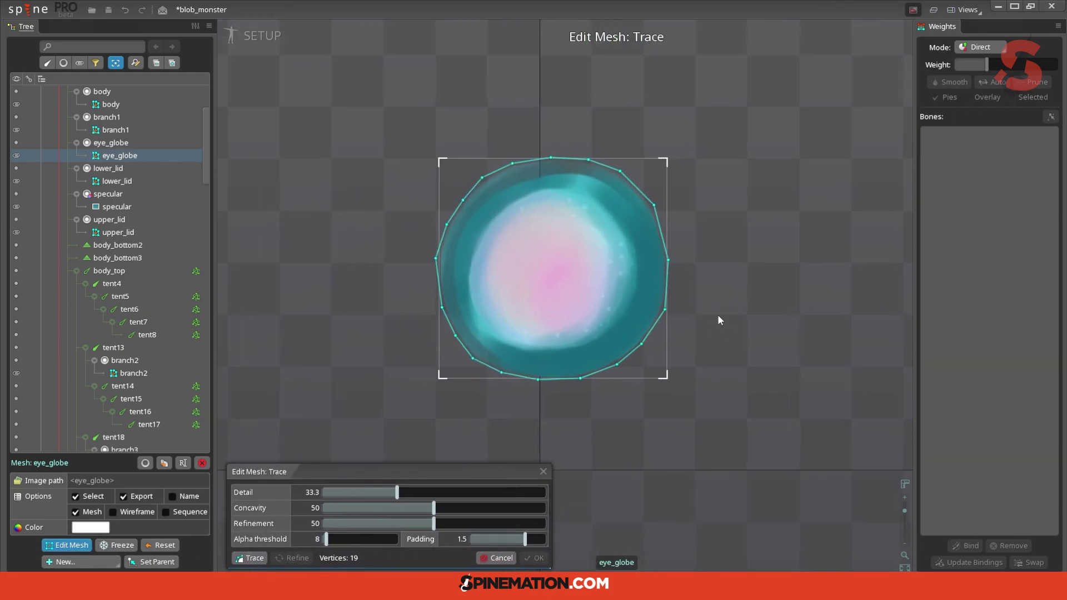
left_click(388, 492)
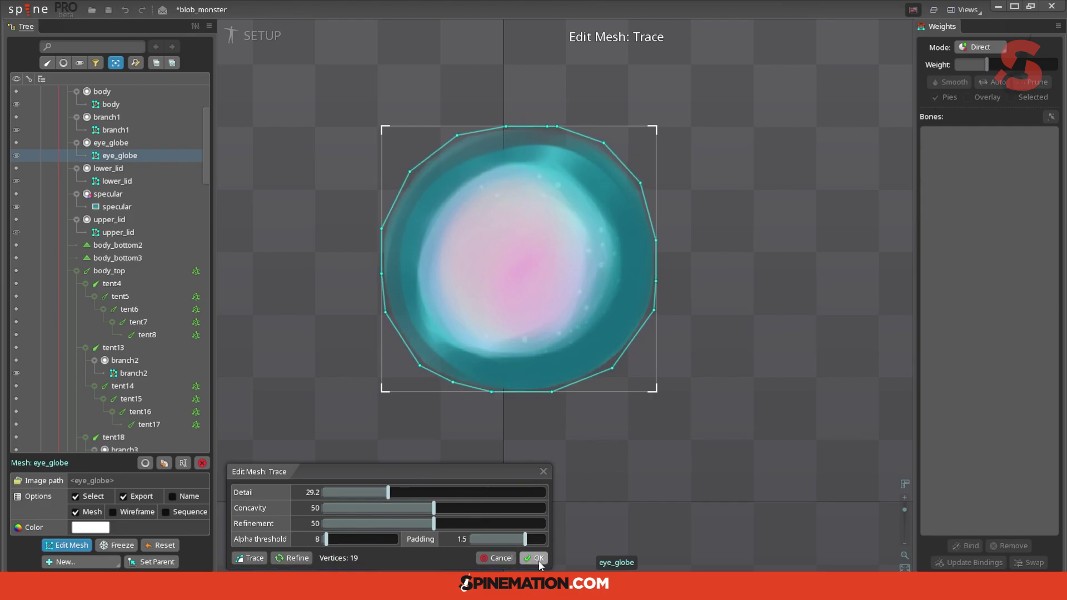
left_click(539, 558)
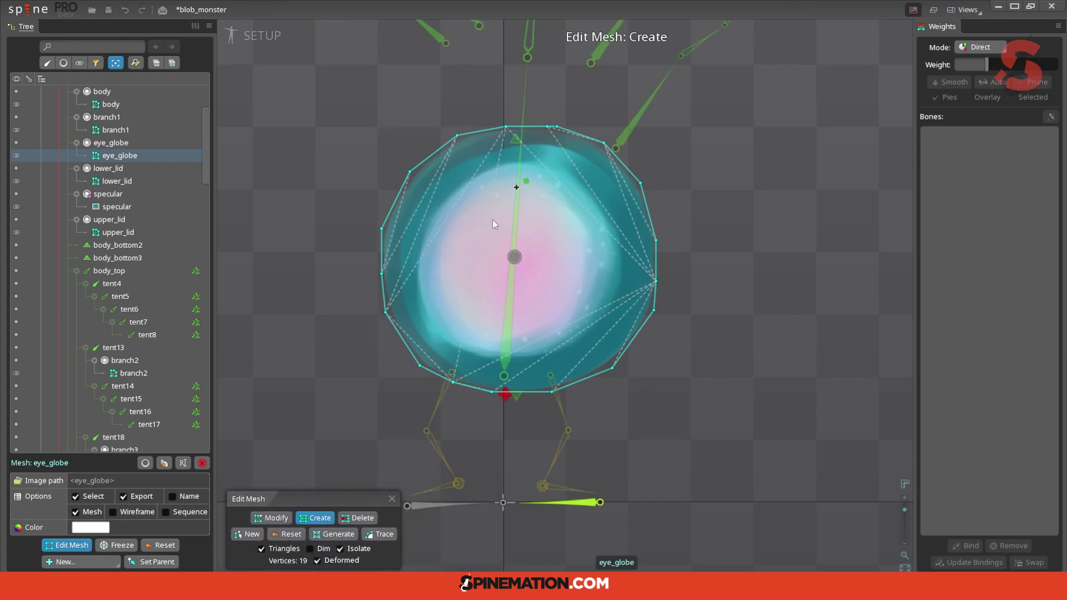
Delete two surplus outline vertices from the eye_globe mesh and space the vertices evenly along its right side.
left_click(358, 518)
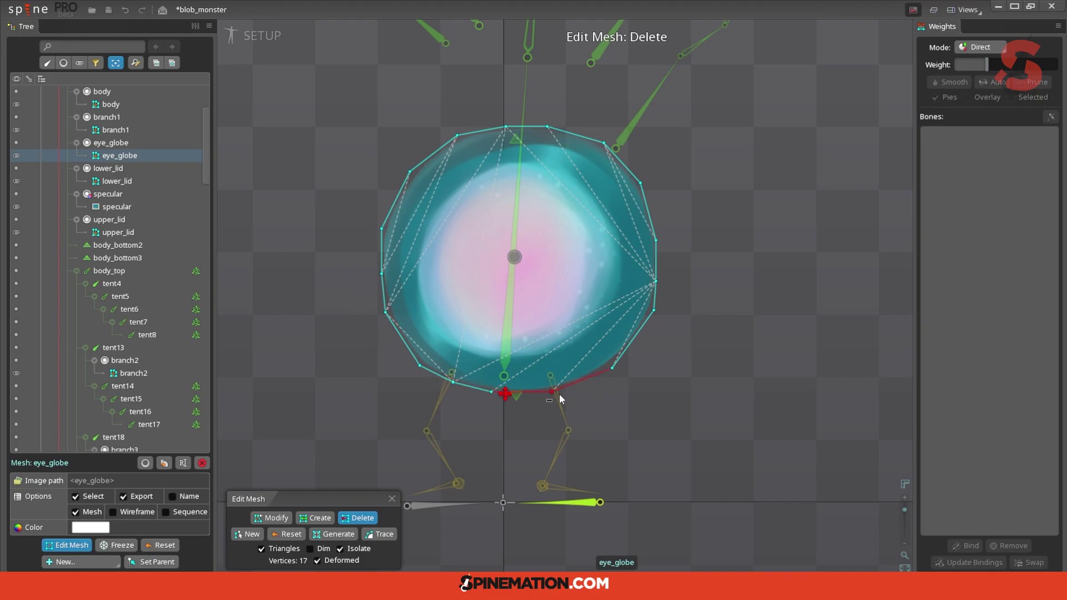
left_click(268, 518)
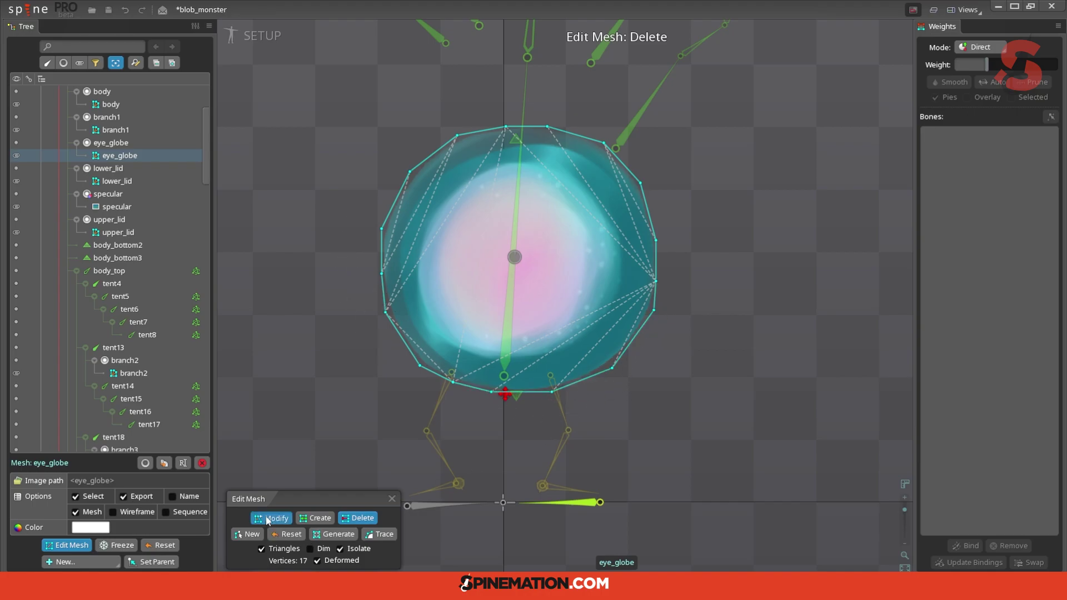
left_click_drag(649, 321, 638, 340)
left_click_drag(658, 284, 660, 298)
left_click_drag(644, 191, 649, 197)
Create a closed ring of connected vertices in the eye_globe mesh around the edge of the pale central area.
left_click(316, 517)
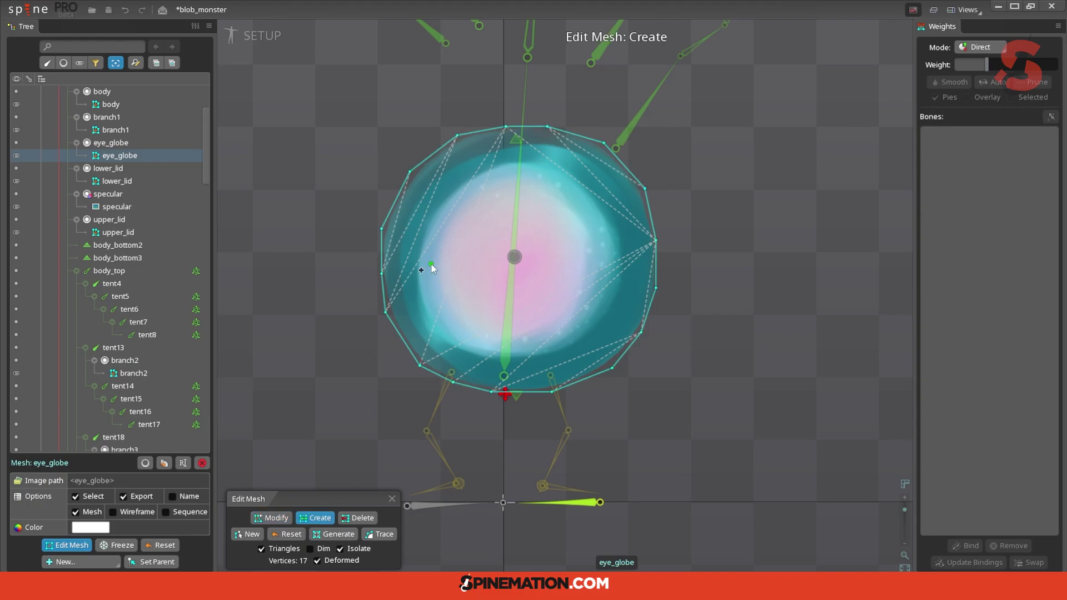
left_click(519, 165)
left_click(479, 176)
left_click(437, 219)
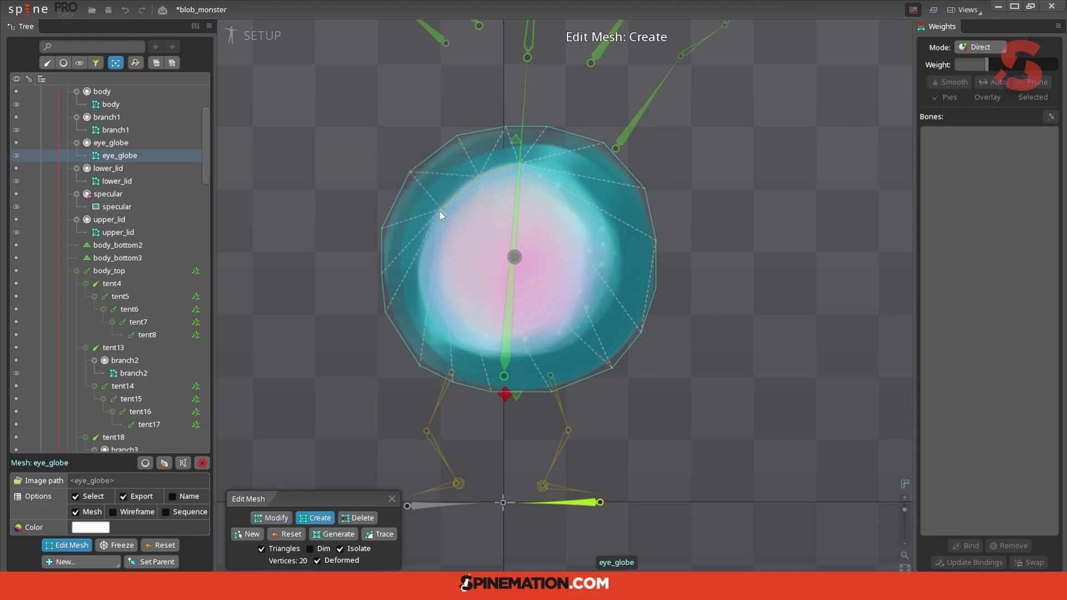
left_click(422, 267)
left_click(431, 301)
left_click_drag(437, 323, 486, 354)
left_click(546, 356)
left_click(591, 328)
left_click(617, 291)
left_click_drag(617, 291, 615, 273)
left_click(608, 223)
left_click(578, 186)
left_click_drag(578, 186, 571, 178)
left_click(512, 165)
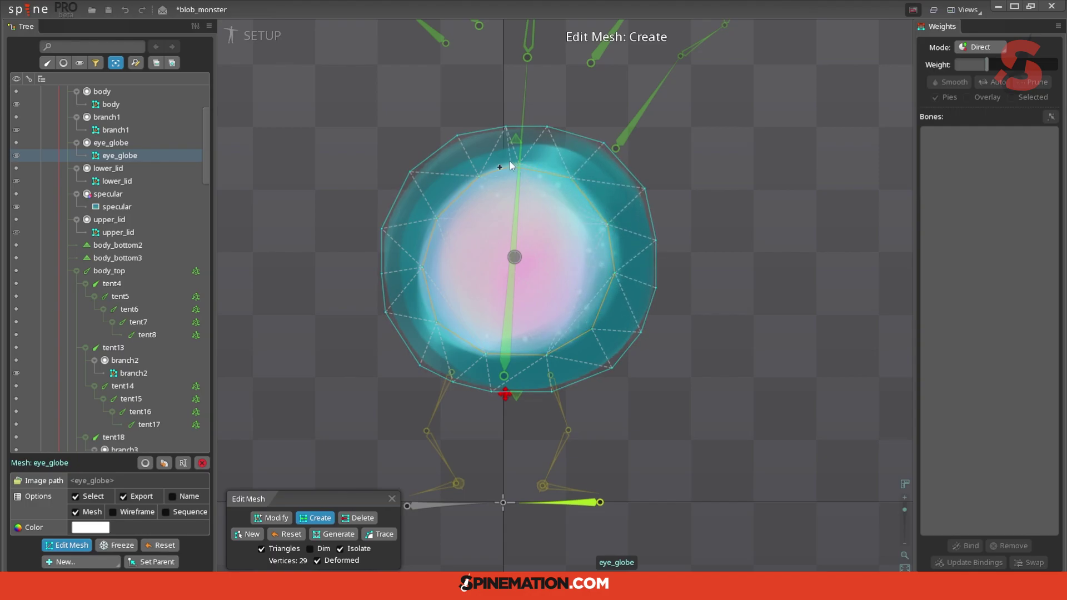
left_click_drag(571, 179, 519, 164)
Create a smaller closed ring of connected vertices around the eye_globe's centre and round off its right side.
left_click_drag(515, 216, 487, 228)
left_click(474, 256)
left_click(477, 275)
left_click_drag(478, 278, 551, 286)
left_click(516, 301)
left_click(567, 267)
left_click(548, 220)
left_click(282, 518)
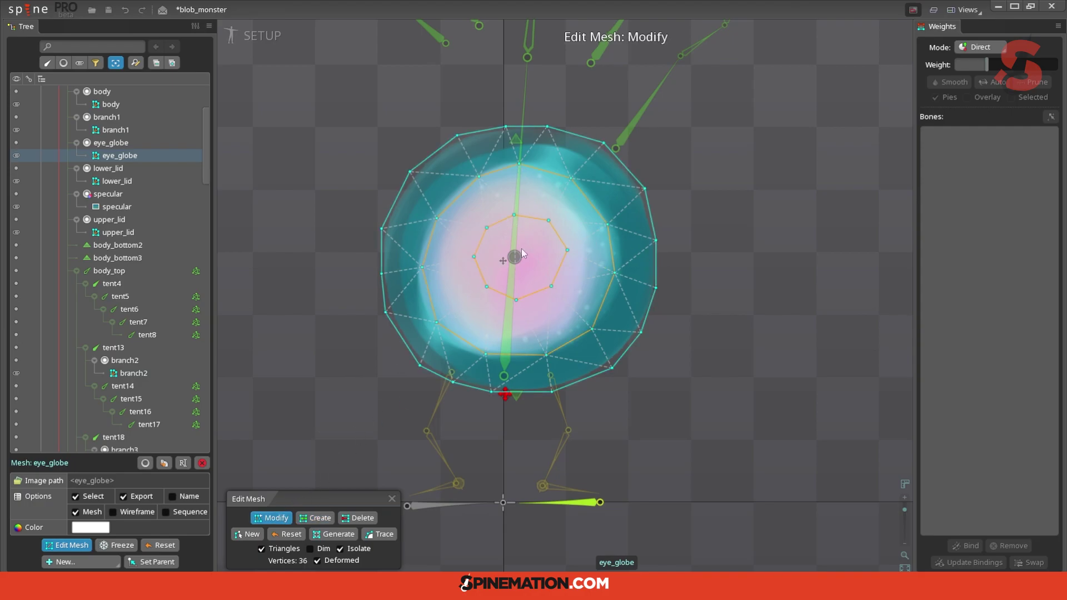
left_click_drag(542, 227, 557, 256)
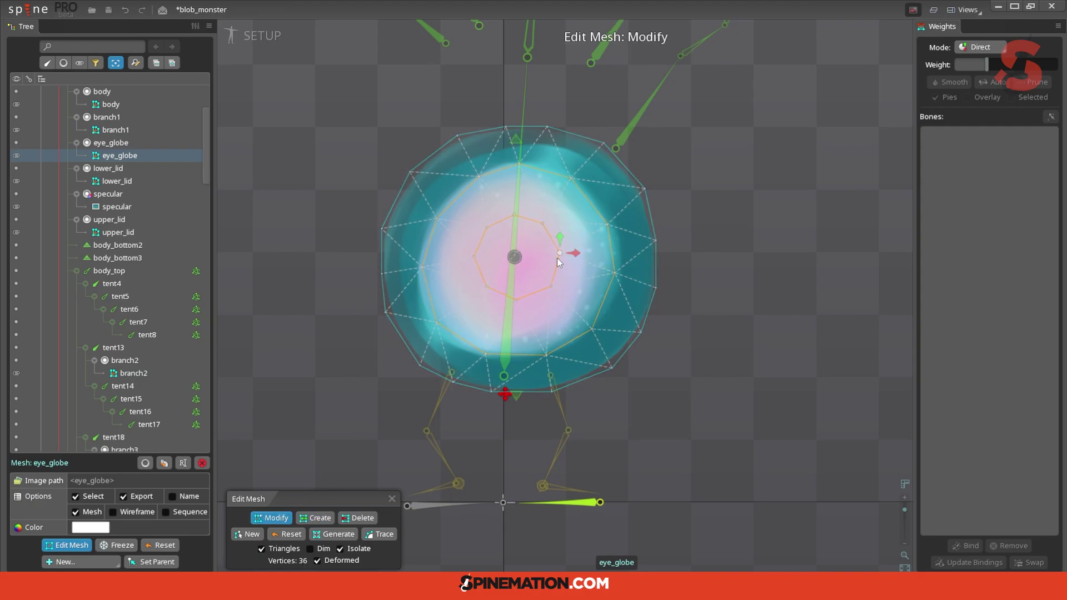
Fine-tune the positions of vertices in the two inner rings of the eye_globe mesh and finish editing the mesh.
left_click(548, 287)
left_click(441, 318)
left_click(545, 355)
left_click(613, 275)
left_click(542, 358)
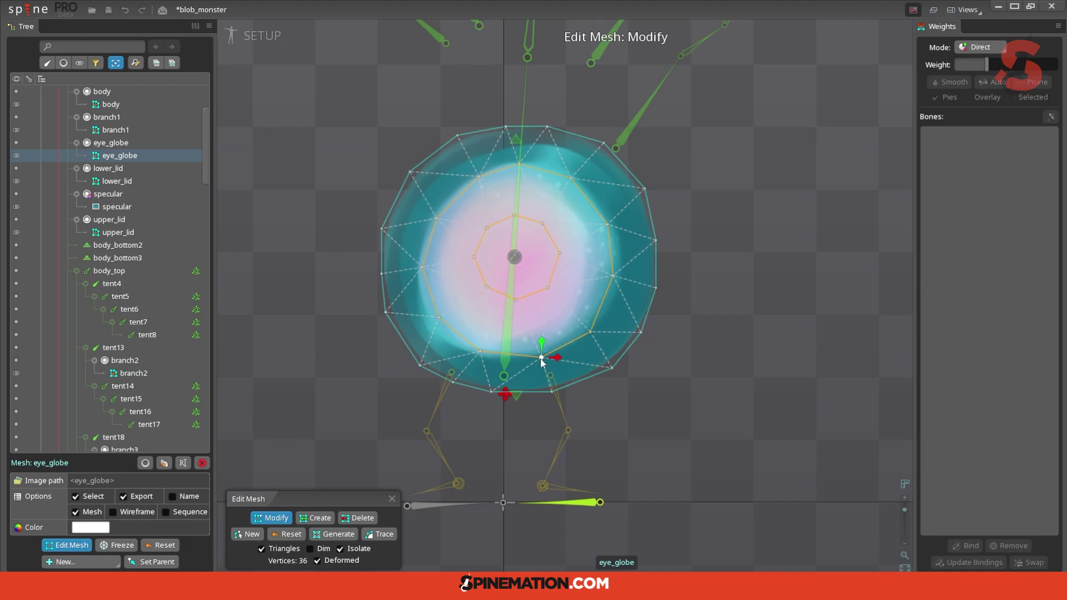
left_click(392, 499)
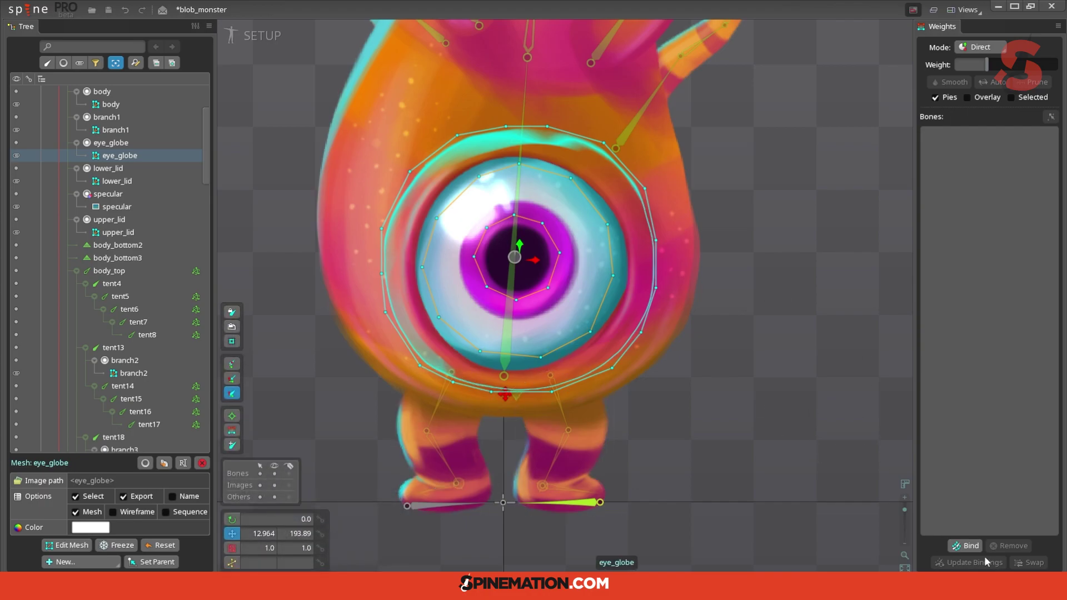
Bind the eye_globe mesh to the body_bottom bone and the pupil's tent26 bone.
left_click(966, 546)
left_click(526, 98)
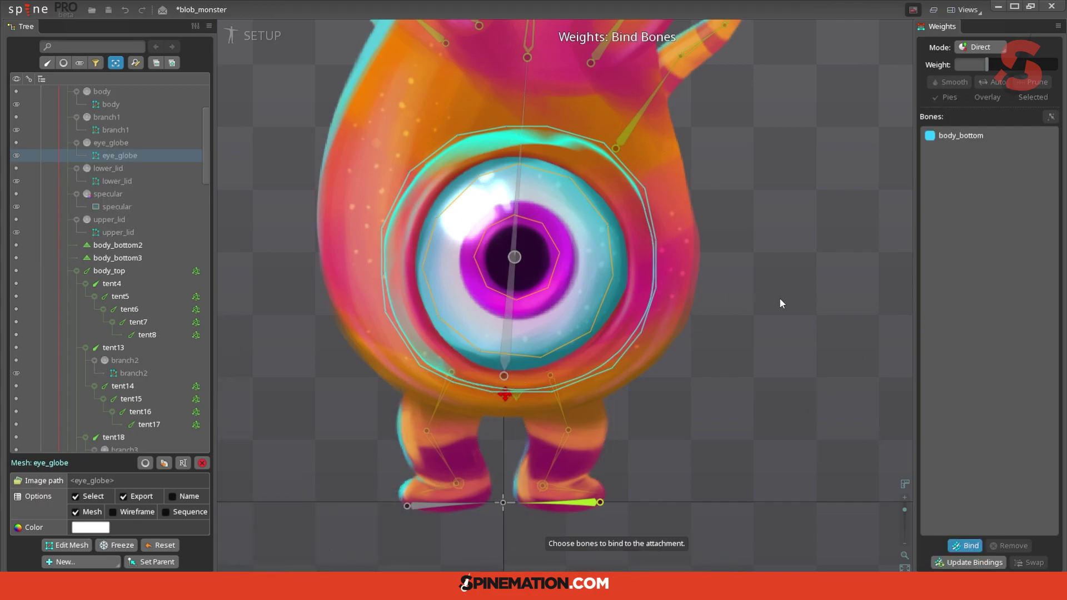
key("Escape")
left_click(967, 546)
left_click(515, 258)
key("space")
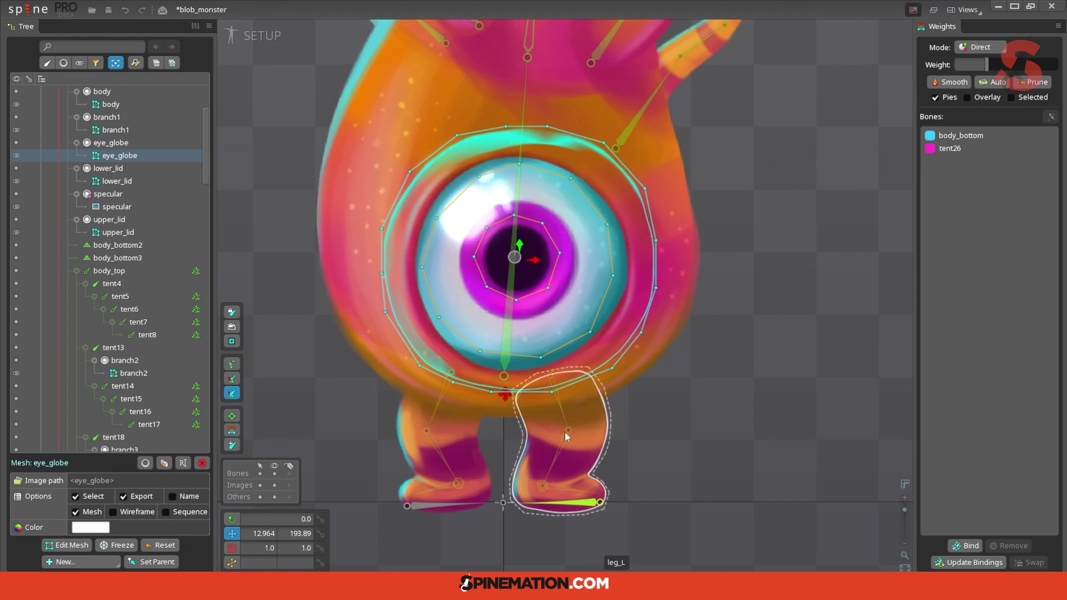
Test how the eye follows the tent26 bone by moving it, and undo the move.
left_click(629, 128)
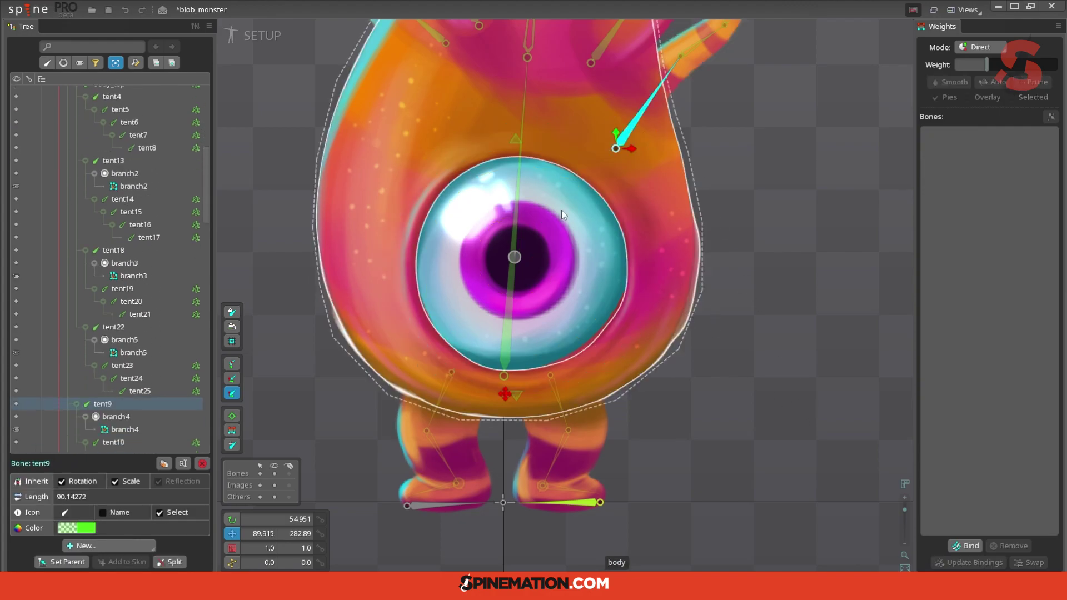
left_click(515, 257)
left_click_drag(754, 365, 784, 405)
key("ctrl+z")
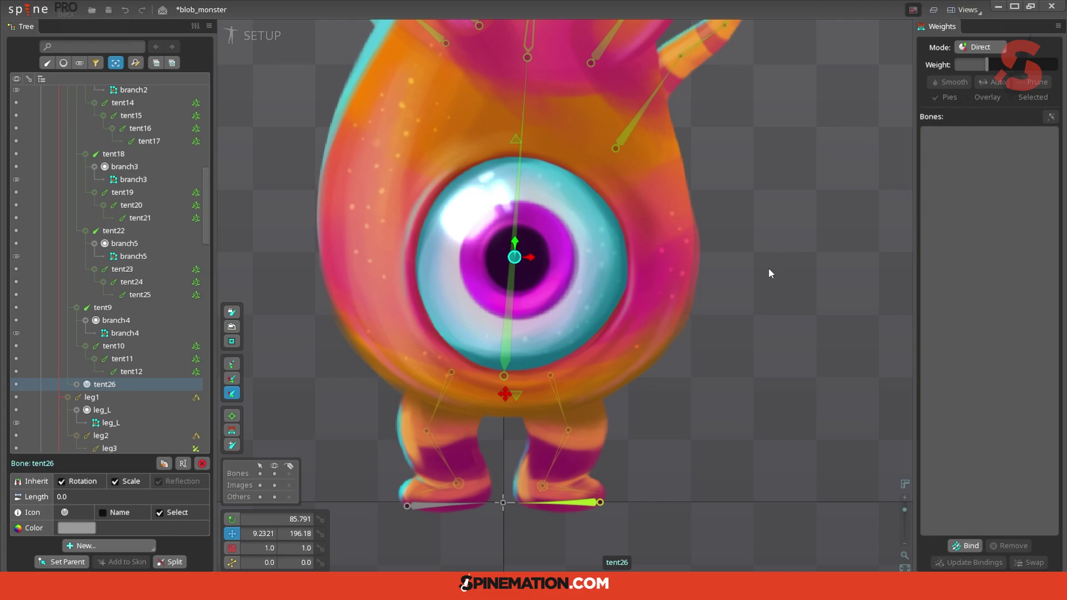
mouse_move(515, 262)
left_mouse_down()
mouse_move(503, 286)
mouse_move(516, 290)
mouse_move(514, 261)
left_mouse_up()
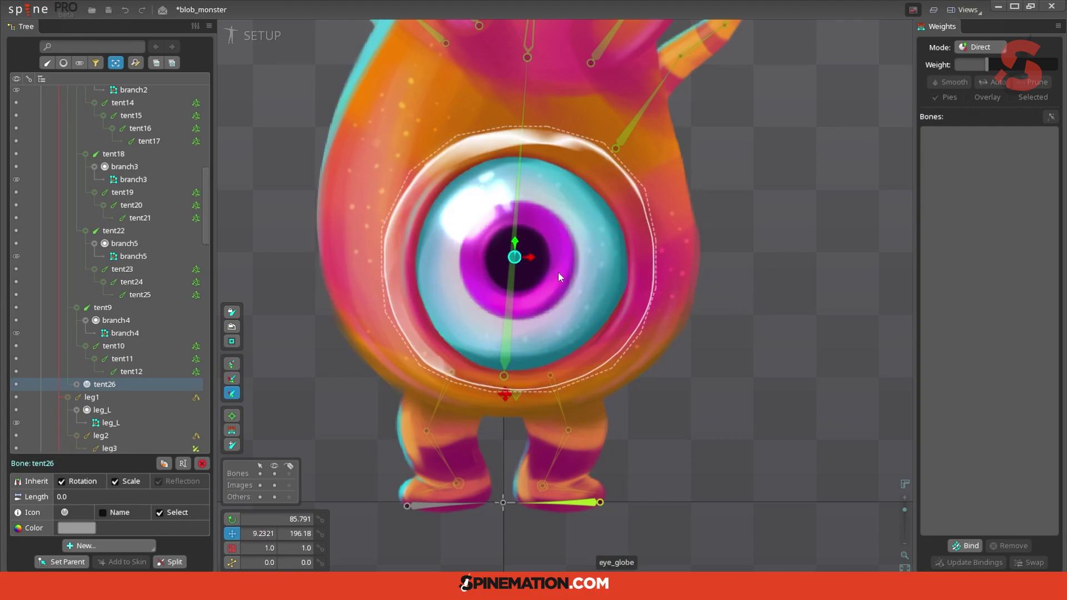
Give all vertices of the eye_globe mesh's two inner rings a weight of 15 to the tent26 bone.
left_click(608, 235)
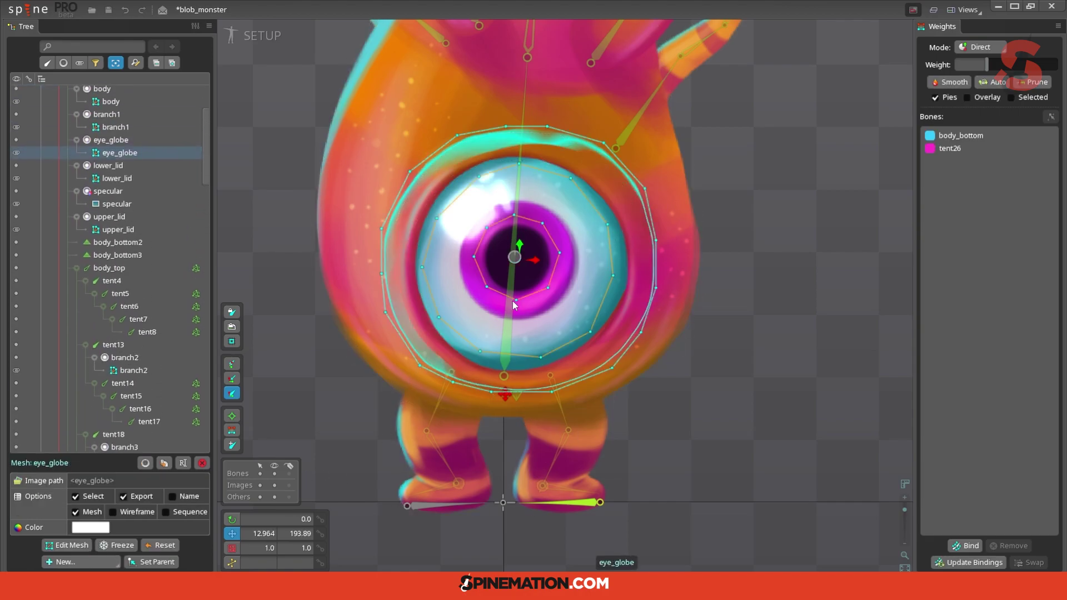
left_click(951, 137)
left_click(946, 149)
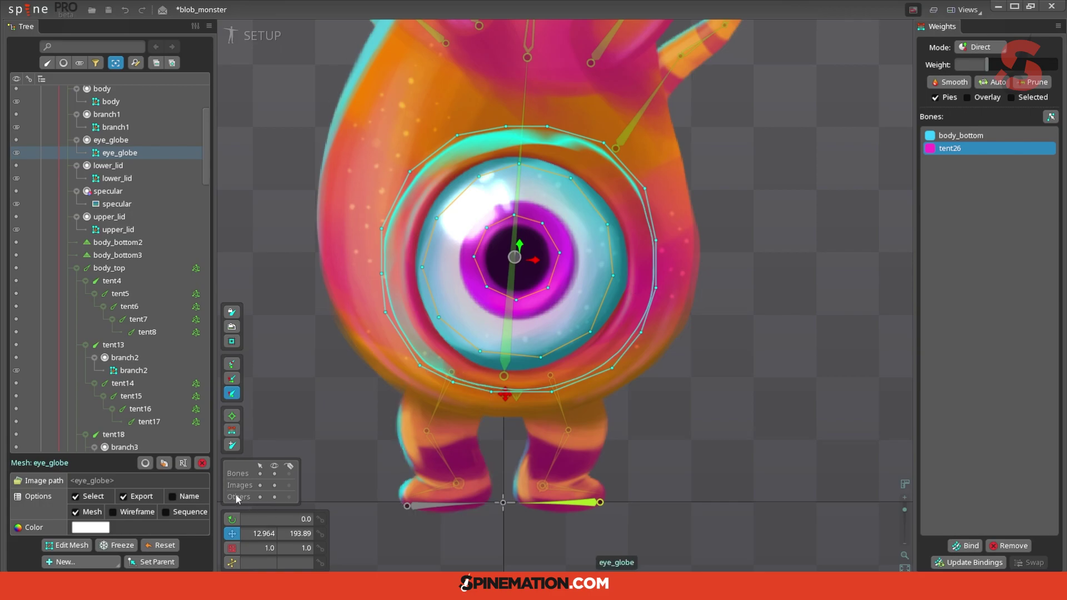
left_click(231, 430)
left_click(542, 224)
left_click_drag(470, 166, 443, 365)
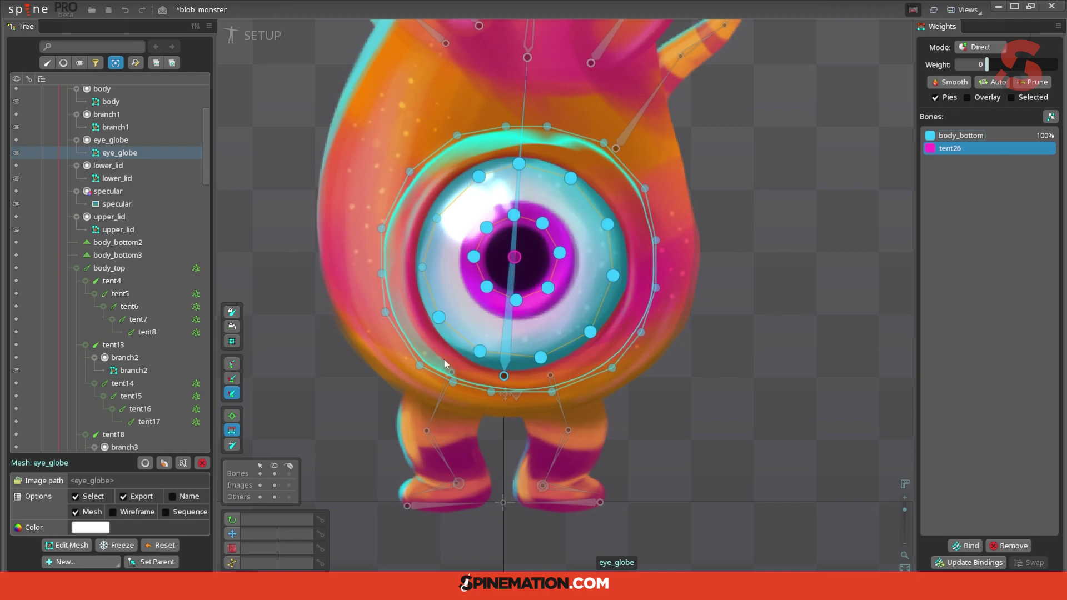
left_click_drag(469, 314, 410, 209)
left_click_drag(482, 178, 496, 156)
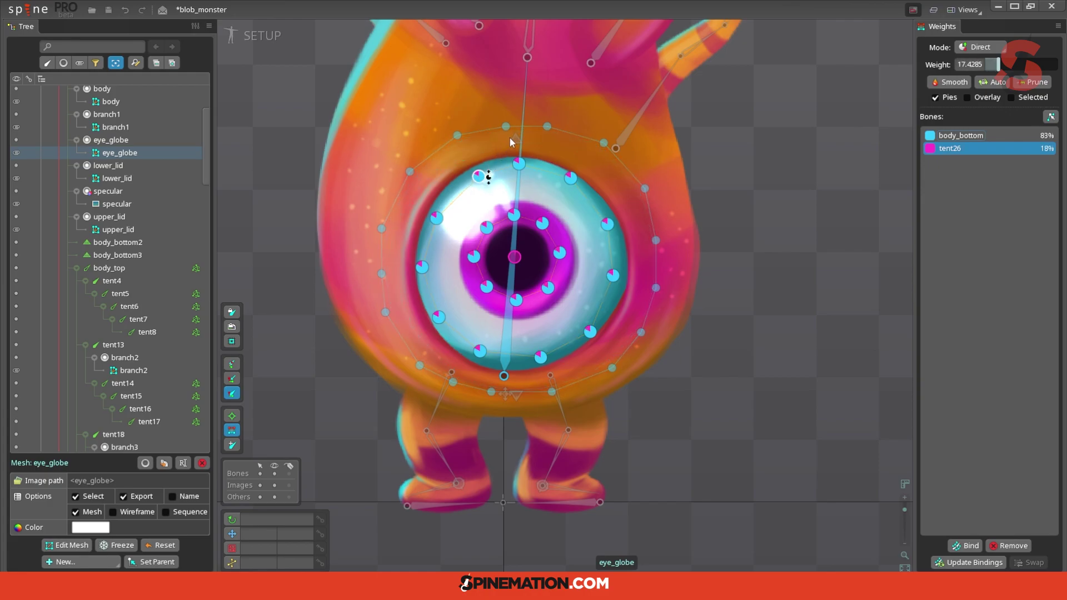
left_click_drag(513, 137, 511, 142)
left_click(958, 65)
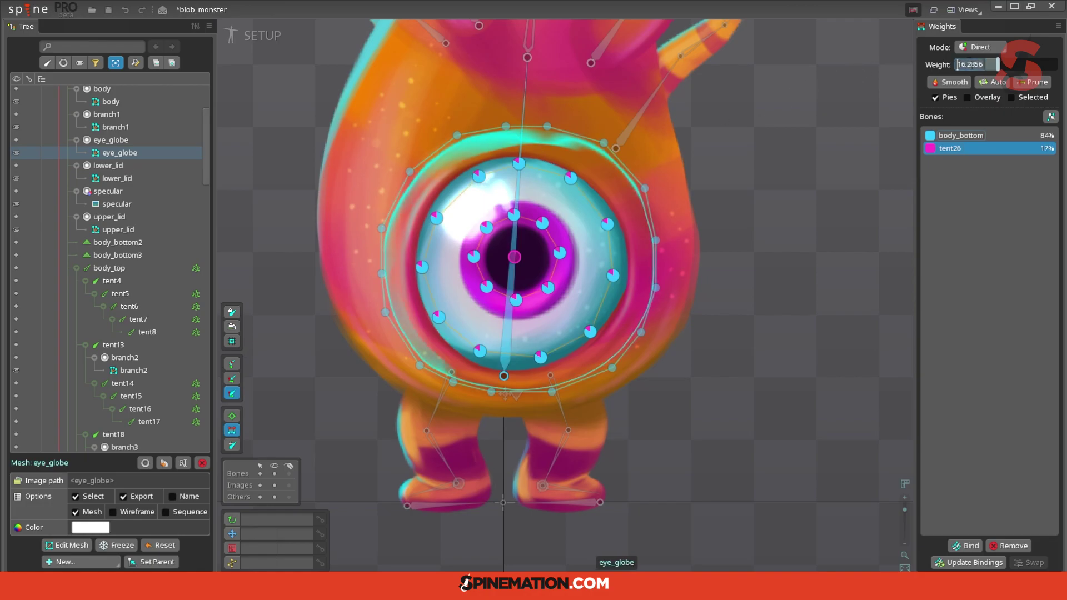
type("15")
key("Return")
Set the tent26 weight of the eye_globe mesh's smallest ring of vertices to 20.
left_click(543, 223)
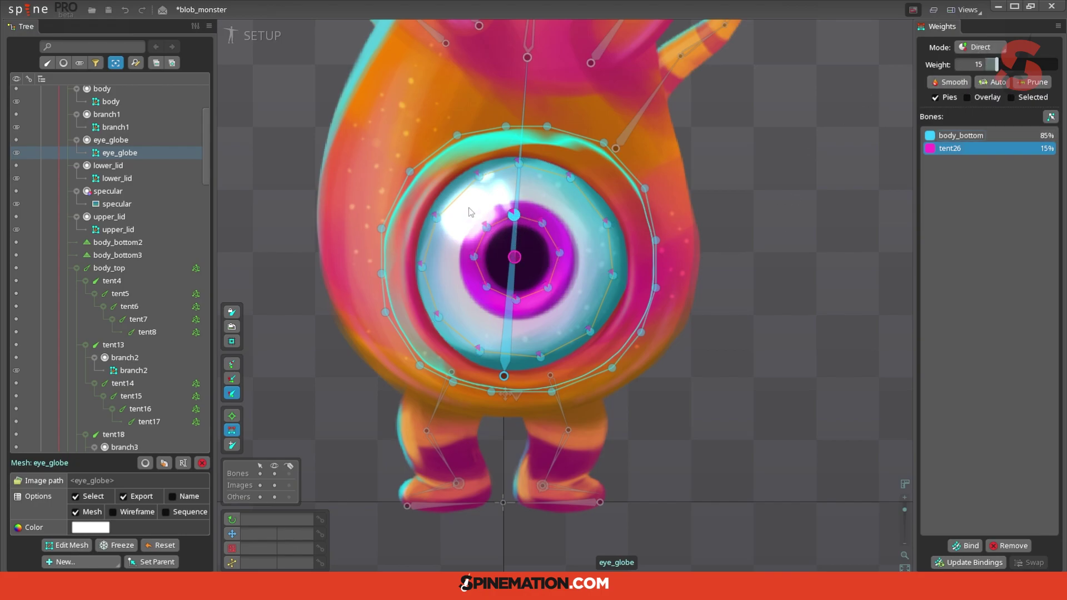
left_click_drag(468, 207, 557, 313)
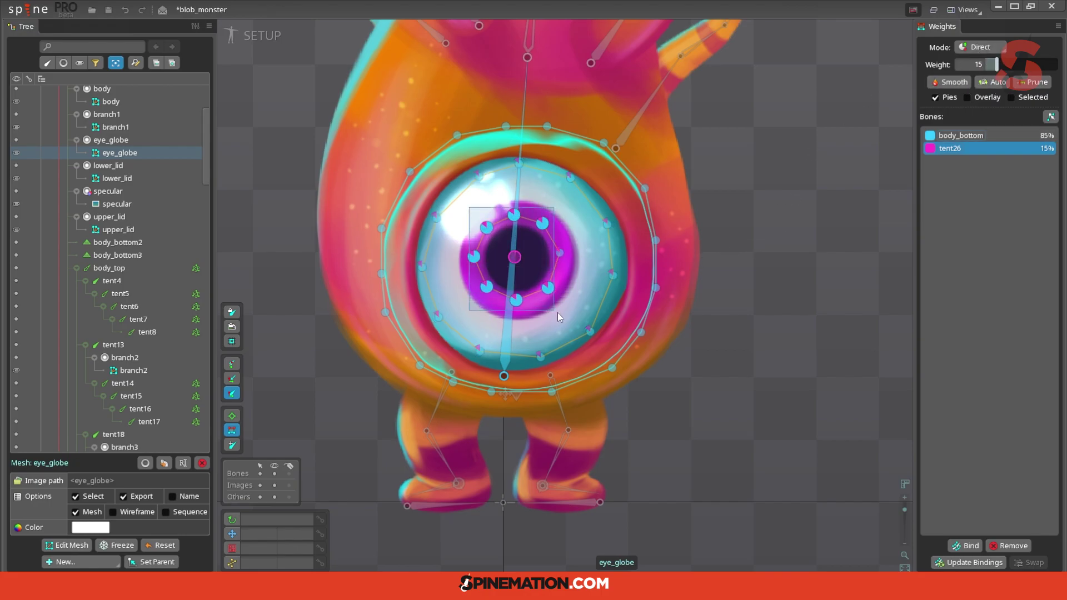
left_click(963, 65)
type("20")
key("Return")
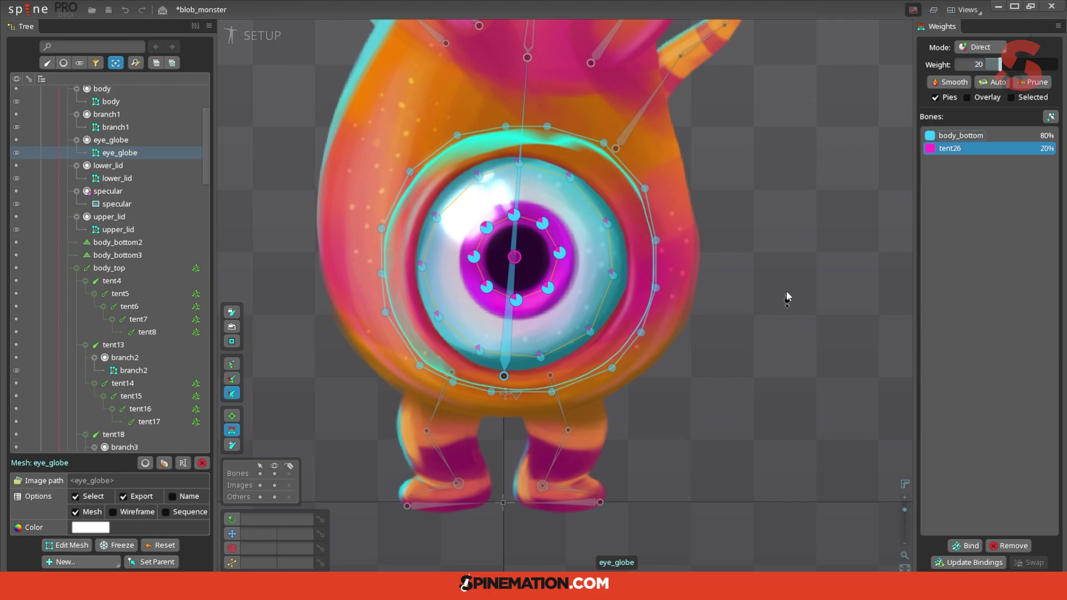
Test the eye_globe weights by moving the tent26 bone in several directions, undoing each move.
left_click(696, 265)
left_click(515, 257)
mouse_move(513, 260)
left_mouse_down()
mouse_move(492, 264)
mouse_move(527, 281)
mouse_move(530, 224)
mouse_move(550, 266)
mouse_move(527, 236)
mouse_move(537, 228)
mouse_move(516, 227)
mouse_move(558, 282)
mouse_move(498, 238)
mouse_move(495, 254)
mouse_move(522, 276)
mouse_move(519, 266)
left_mouse_up()
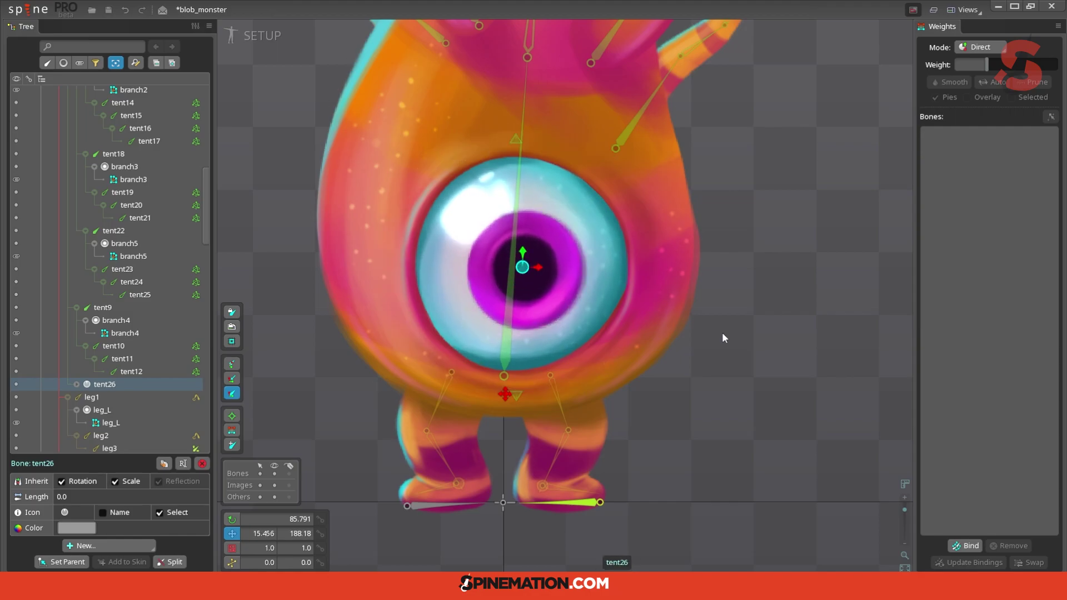
scroll(759, 339, "down", 4)
scroll(661, 331, "up", 3)
left_click_drag(728, 358, 725, 326)
key("ctrl+z")
key("ctrl+z")
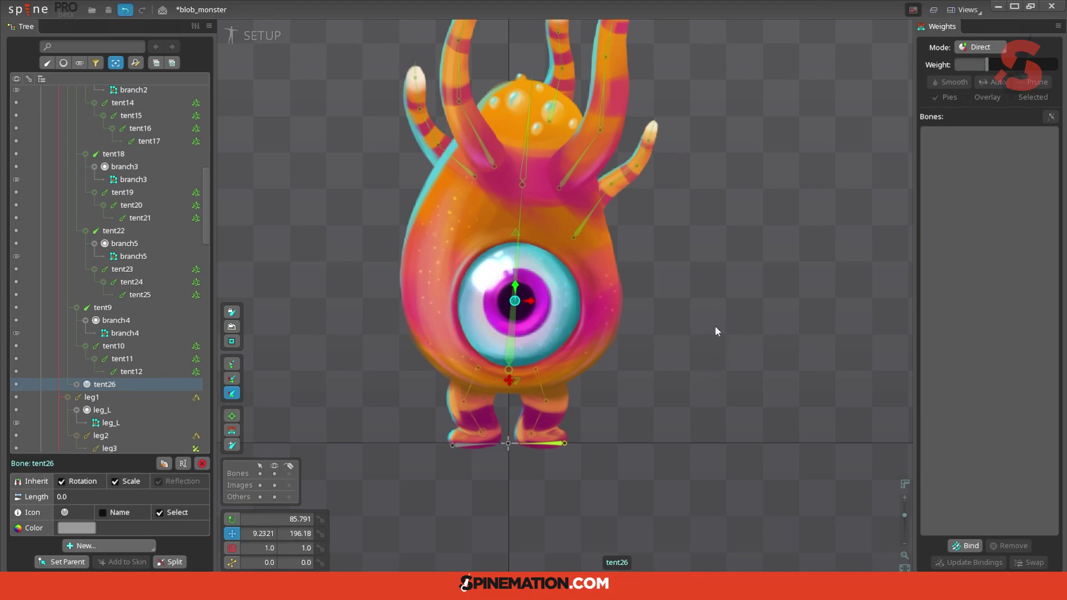
left_click(564, 317)
scroll(565, 317, "up", 2)
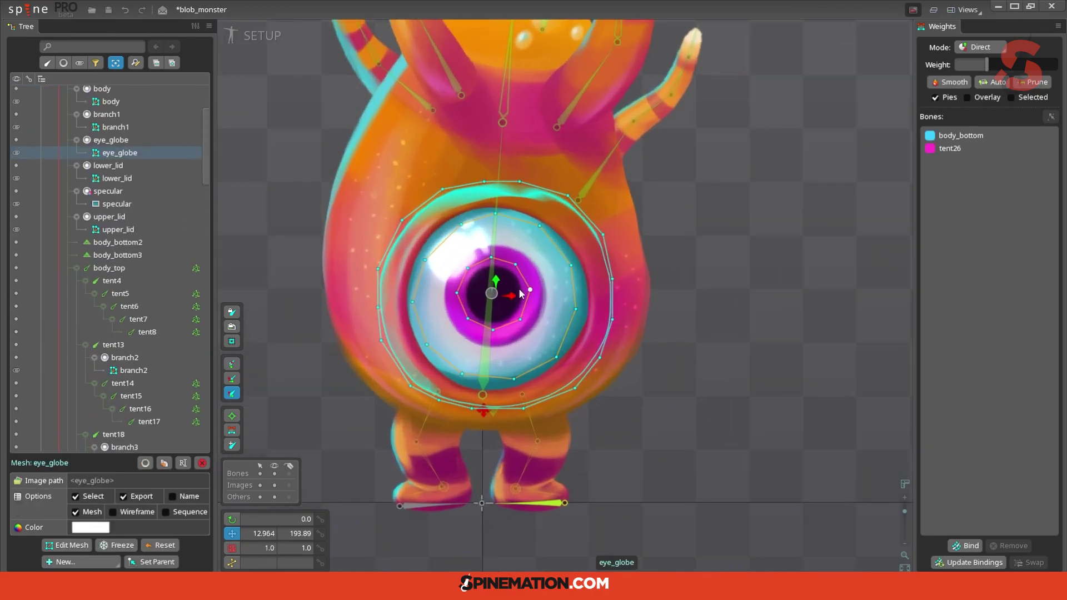
left_click(538, 292)
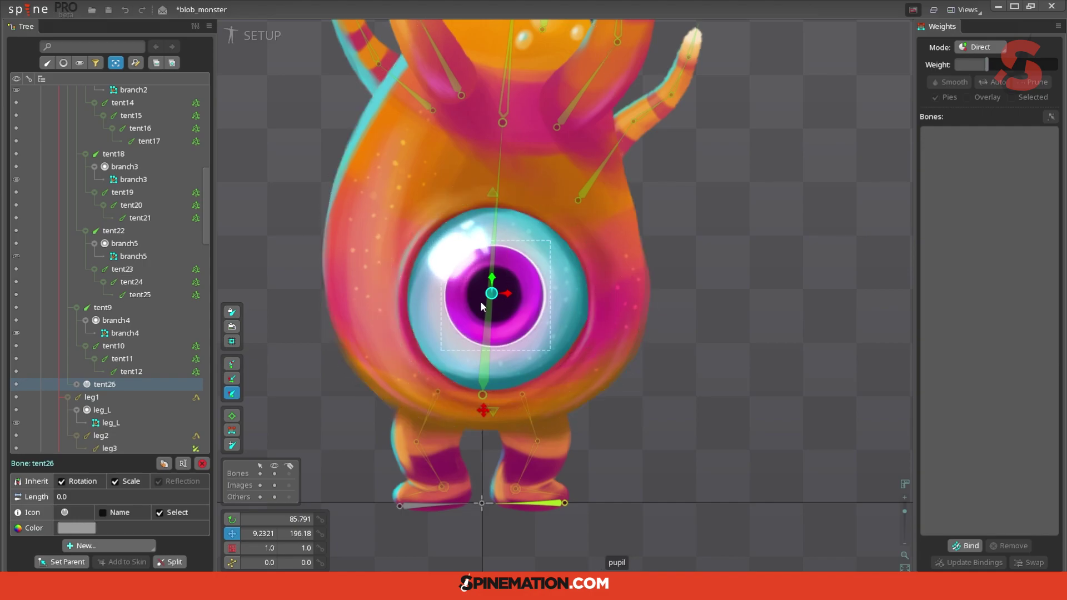
left_click_drag(490, 296, 509, 289)
key("ctrl+z")
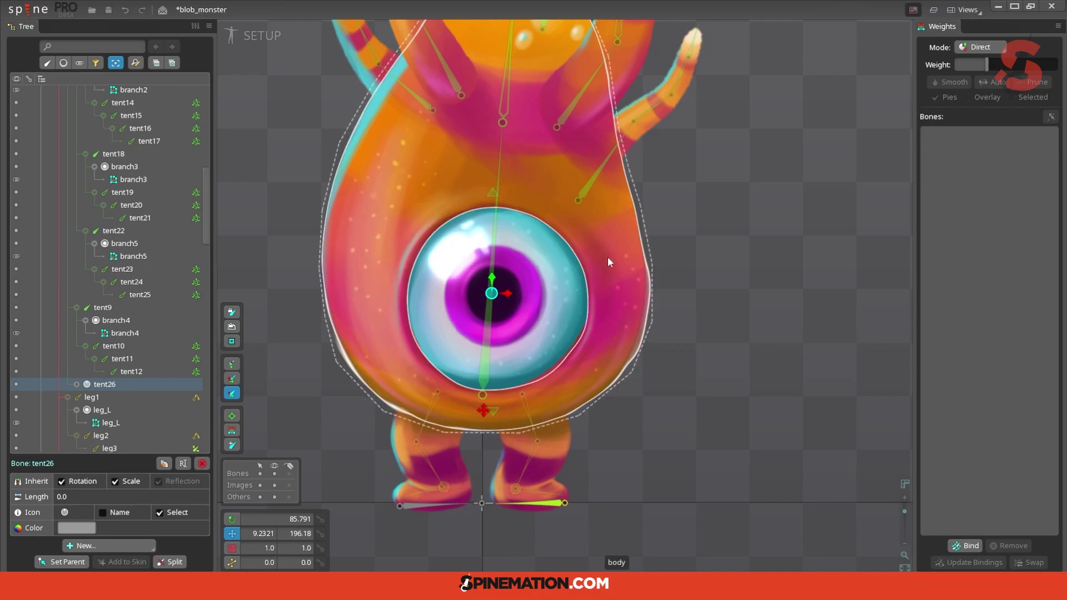
Bind the body mesh to the tent26 bone in addition to its existing bones.
left_click(636, 334)
left_click(966, 546)
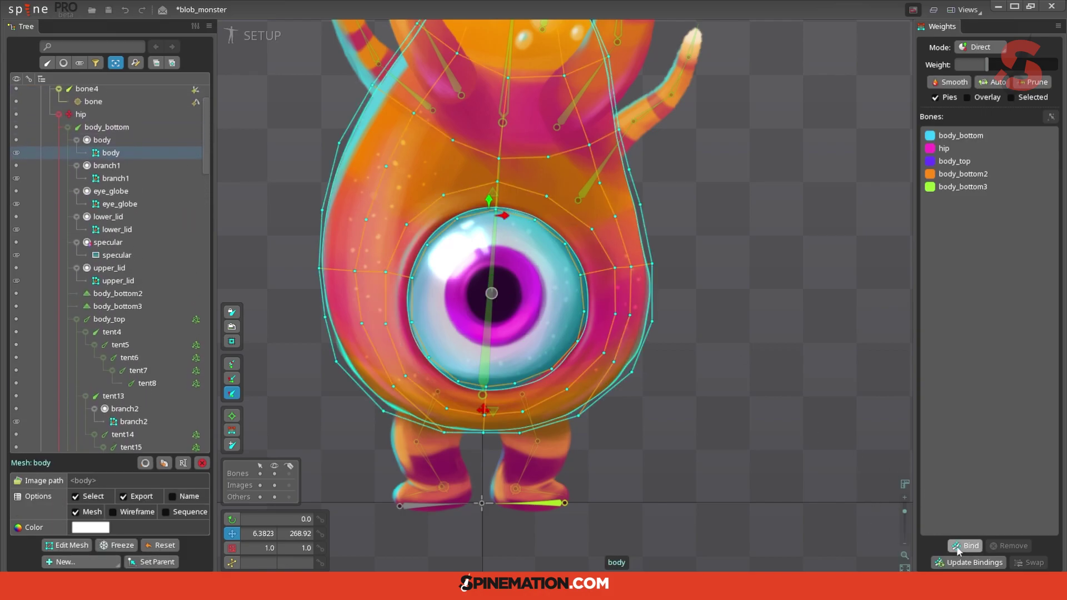
left_click(493, 294)
left_click(733, 330)
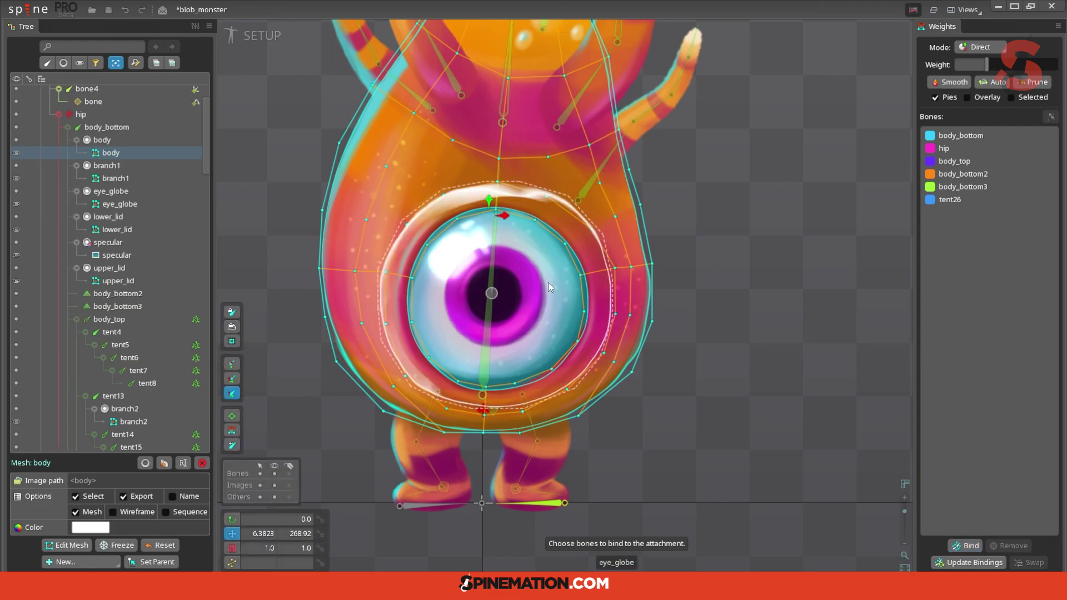
Set the tent26 weight of the body mesh's two vertex rings around the eye to 5.
left_click(232, 430)
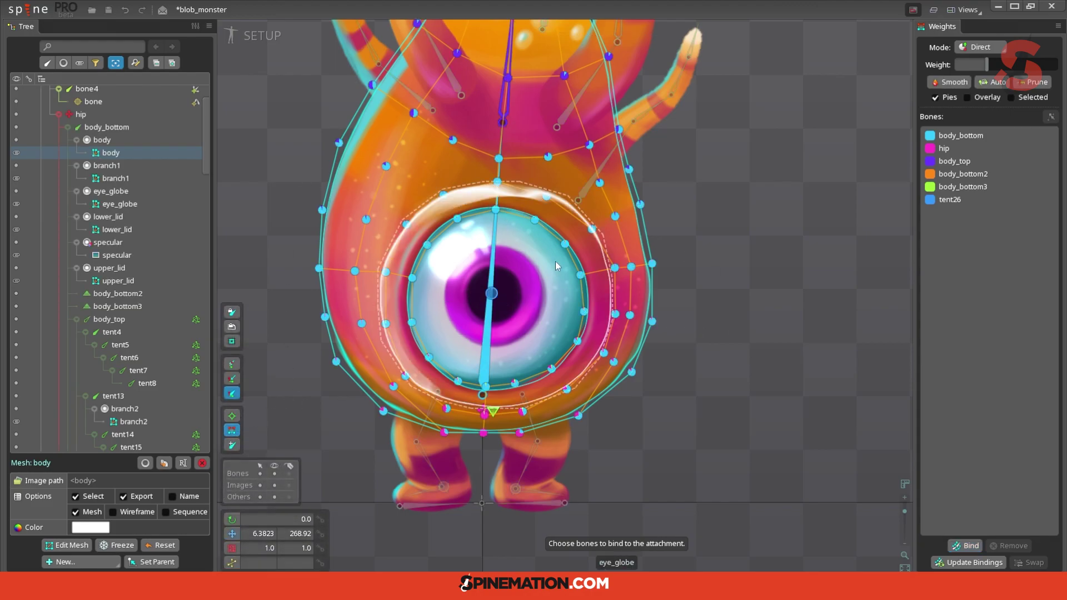
mouse_move(574, 266)
left_mouse_down()
mouse_move(508, 201)
mouse_move(435, 171)
mouse_move(479, 185)
left_mouse_up()
left_click_drag(567, 220, 608, 359)
left_click_drag(530, 348, 573, 398)
left_click_drag(531, 364, 443, 413)
left_click_drag(494, 365, 476, 421)
left_click_drag(441, 343, 405, 386)
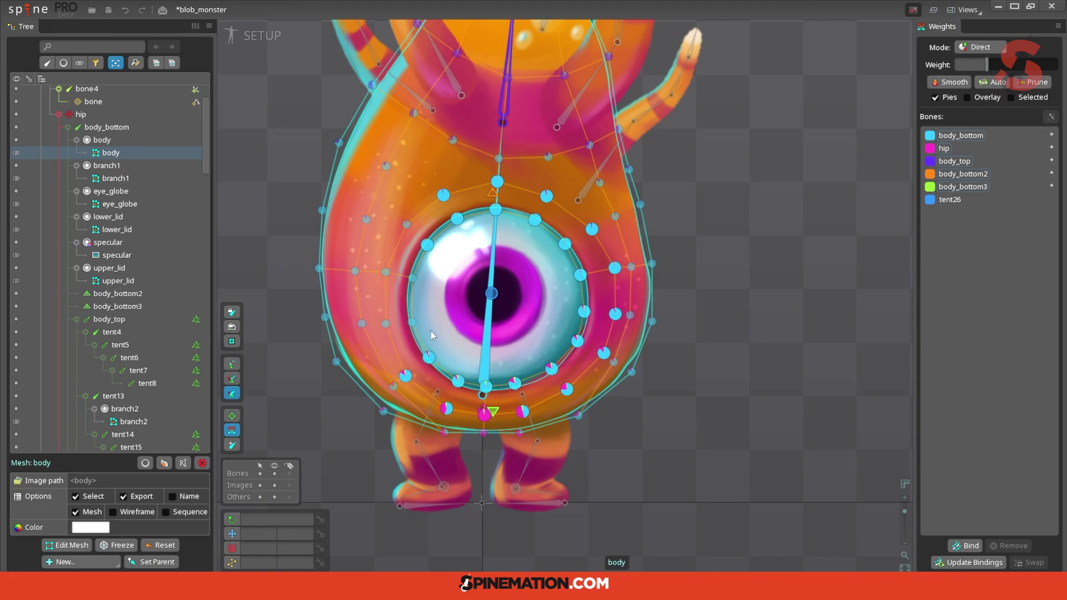
left_click_drag(387, 298, 382, 261)
left_click(499, 291)
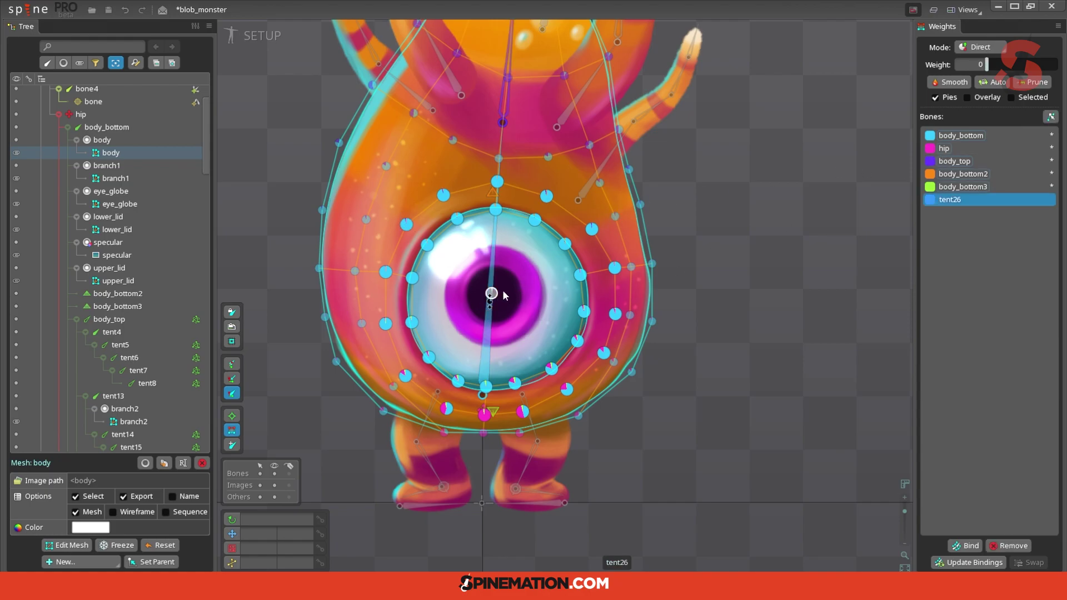
type("1")
key("Return")
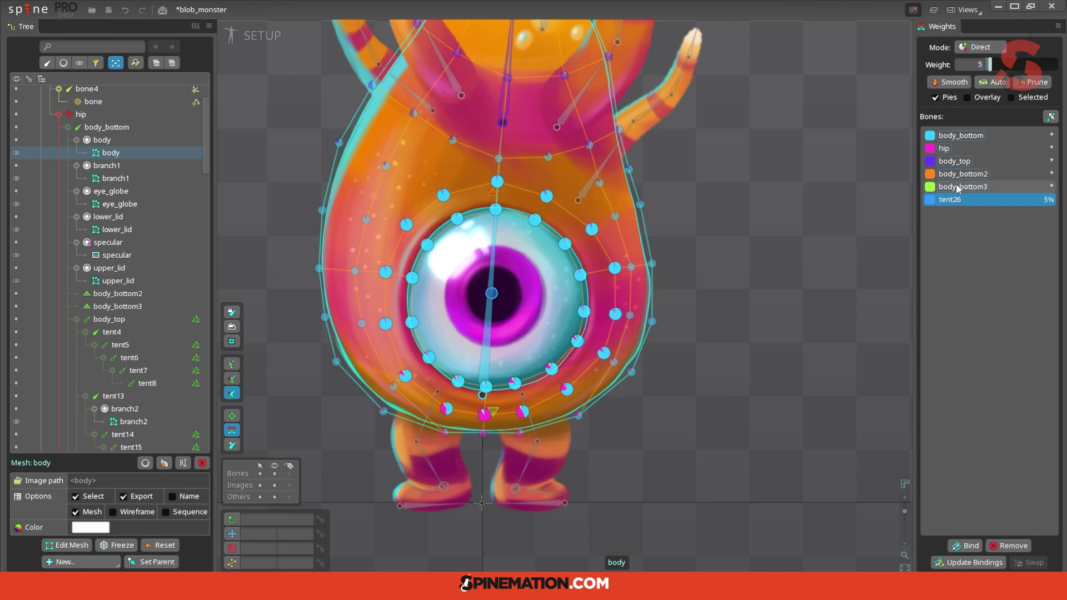
Set the tent26 weight of the body mesh's vertex ring bordering the eye opening to 10 and test the bone's movement.
left_click(565, 244)
mouse_move(472, 232)
left_mouse_down()
mouse_move(423, 267)
mouse_move(410, 308)
mouse_move(418, 348)
mouse_move(504, 393)
left_mouse_up()
left_click_drag(539, 306, 589, 368)
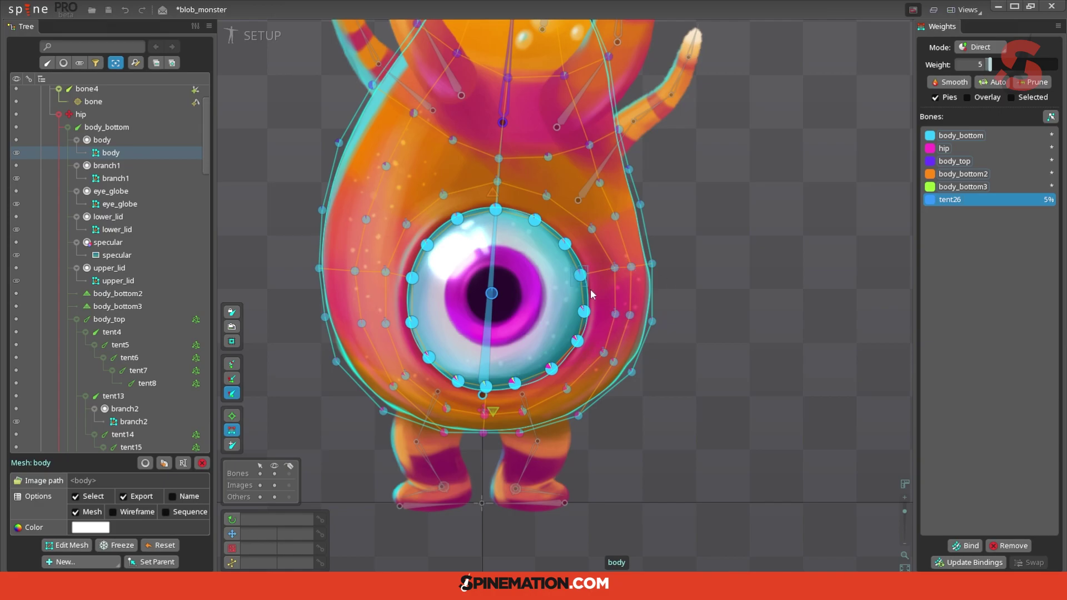
left_click(973, 63)
type("10")
key("Return")
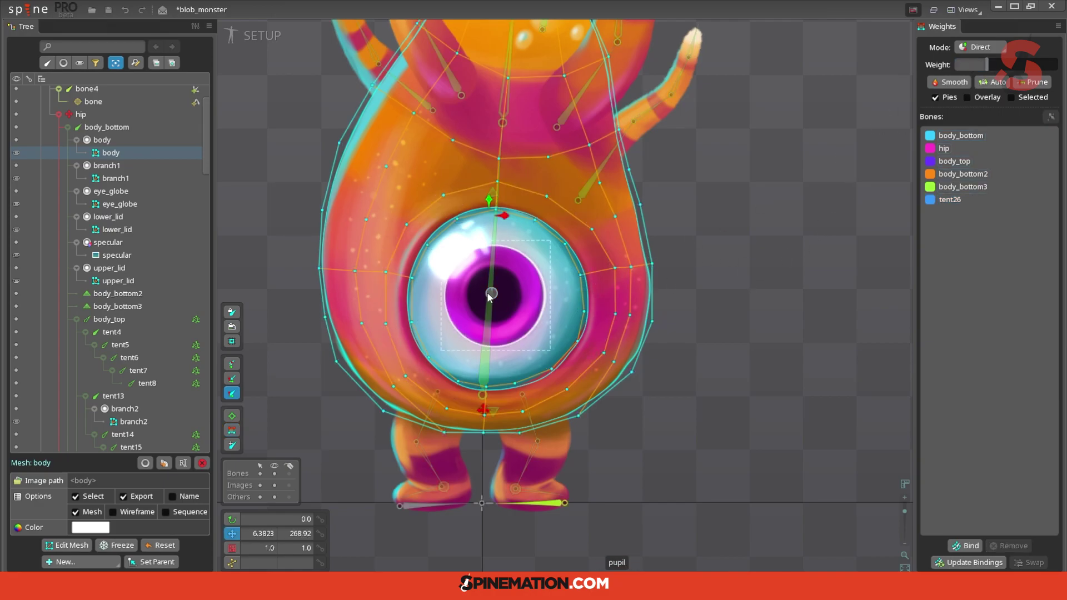
left_click(490, 293)
mouse_move(492, 296)
left_mouse_down()
mouse_move(467, 298)
mouse_move(531, 287)
mouse_move(477, 283)
mouse_move(504, 319)
mouse_move(513, 285)
mouse_move(468, 279)
mouse_move(488, 291)
mouse_move(480, 314)
mouse_move(510, 312)
mouse_move(505, 294)
mouse_move(531, 341)
mouse_move(464, 294)
mouse_move(531, 316)
mouse_move(491, 284)
mouse_move(510, 290)
mouse_move(495, 272)
mouse_move(489, 307)
mouse_move(492, 298)
left_mouse_up()
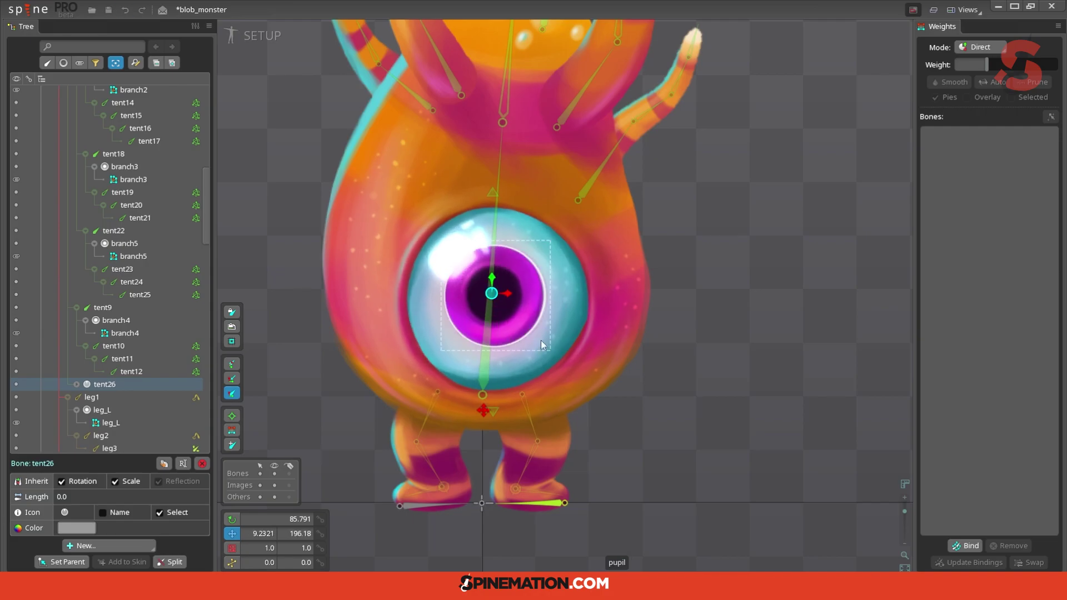
Bind the lower_lid mesh to the tent26 bone in addition to its existing bones.
left_click(561, 368)
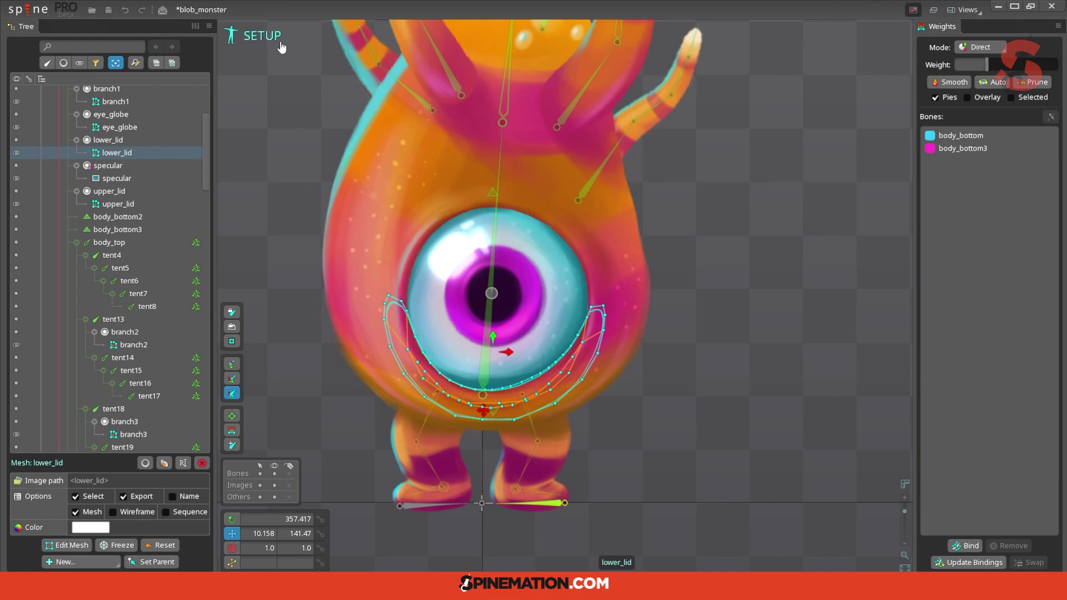
left_click(965, 545)
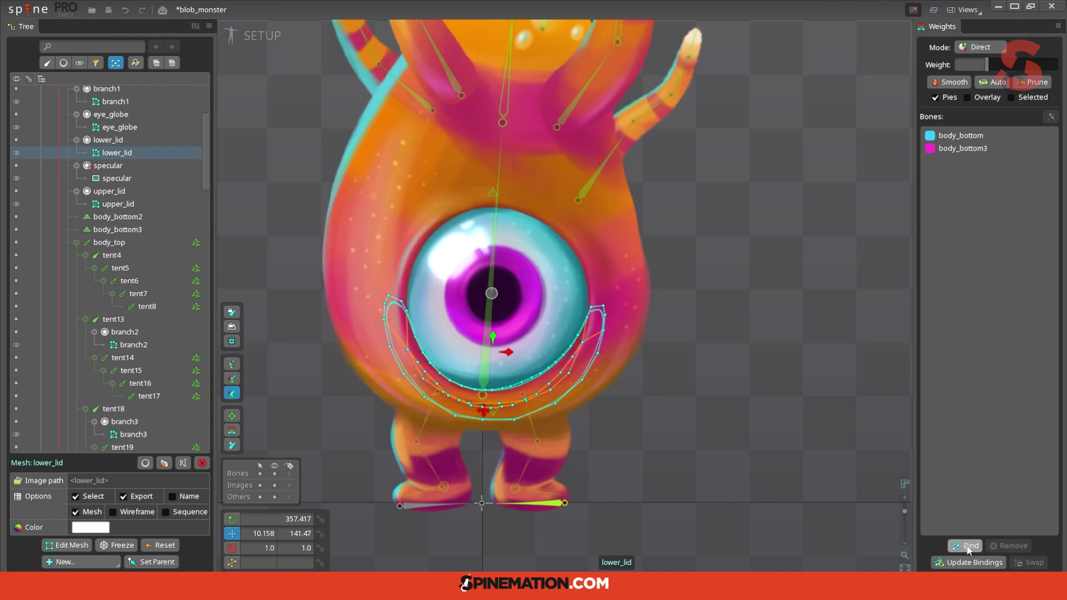
left_click(491, 293)
key("Escape")
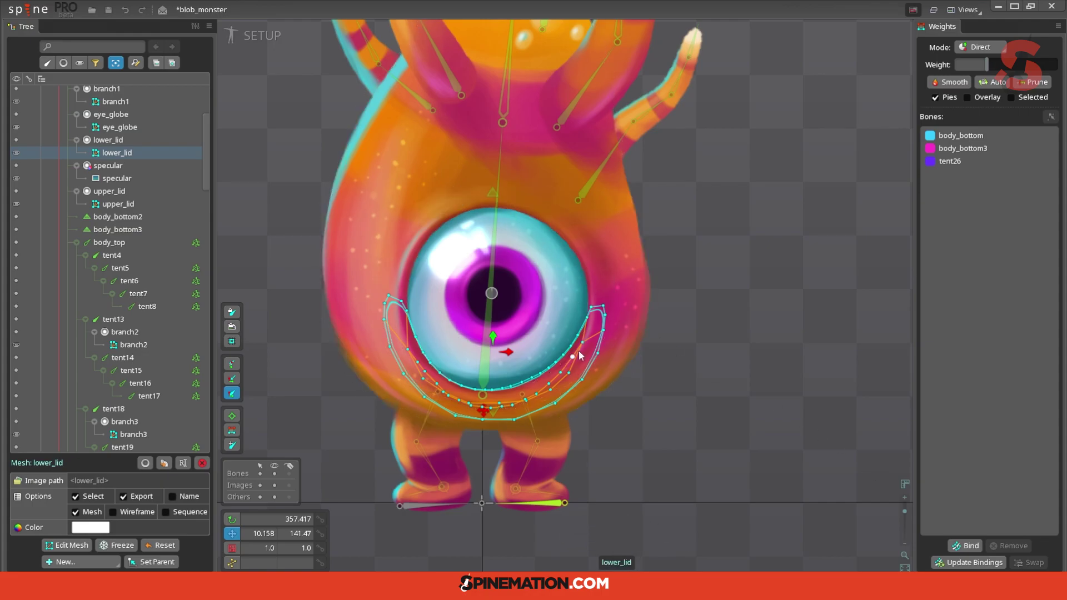
Set the tent26 weight of all lower_lid vertices to 8 and test the bone's movement.
left_click(232, 430)
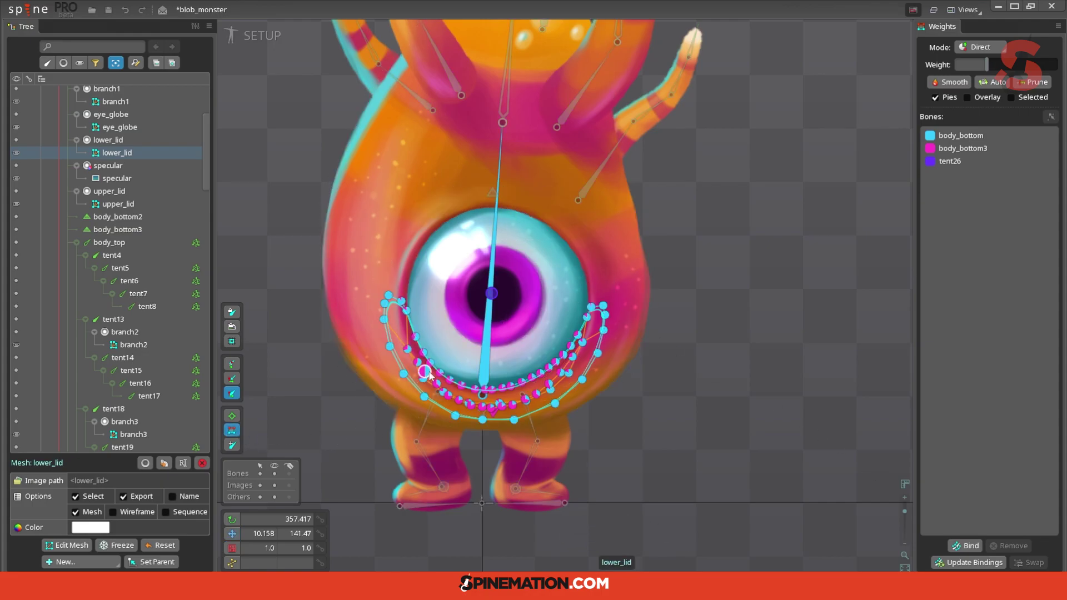
left_click_drag(366, 257, 653, 464)
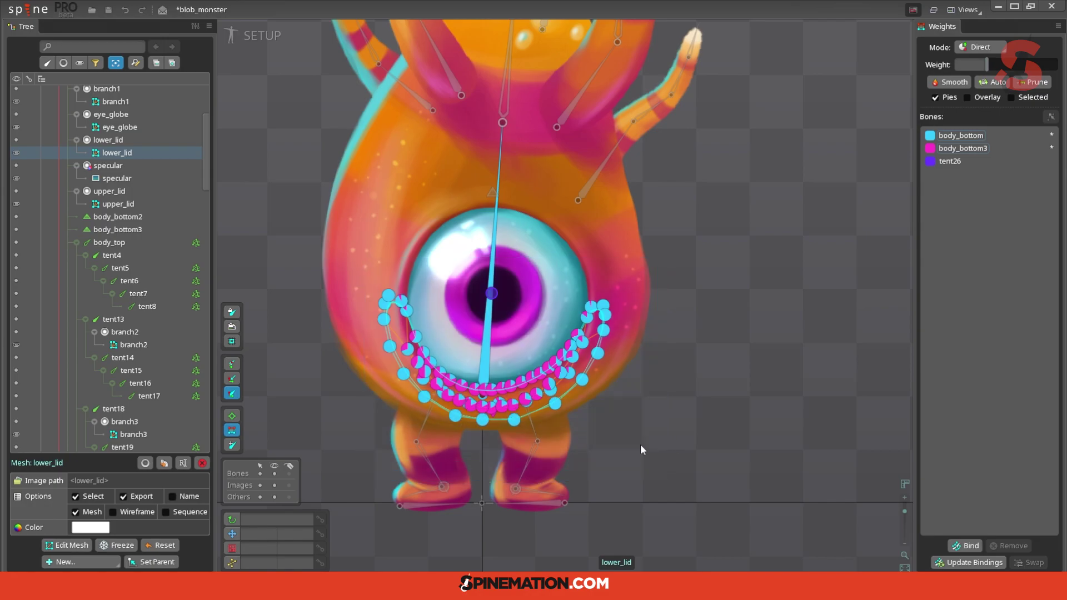
left_click(491, 295)
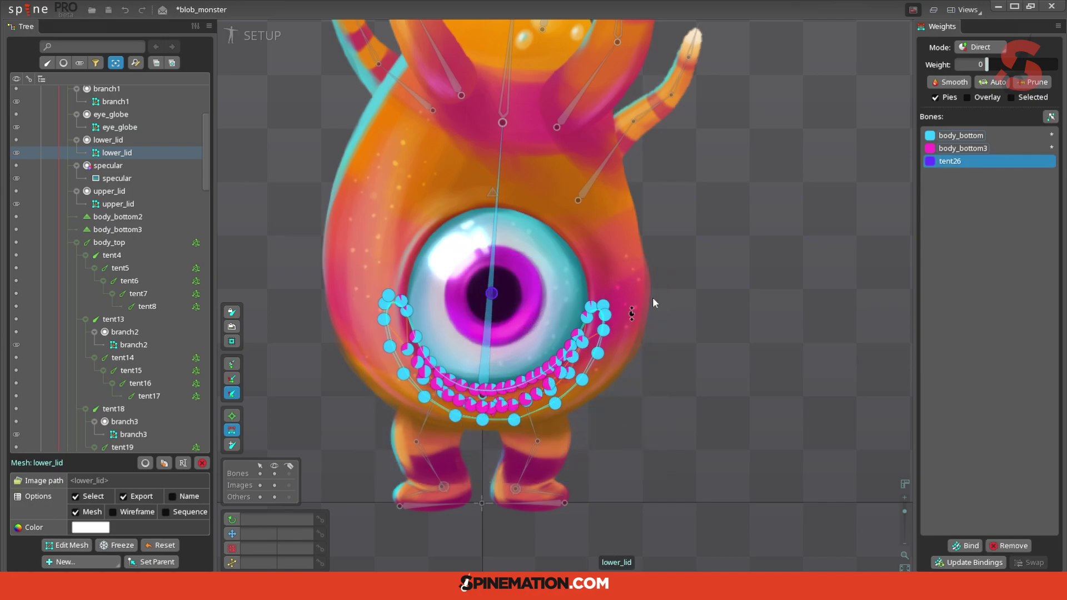
left_click(970, 65)
type("8")
key("Return")
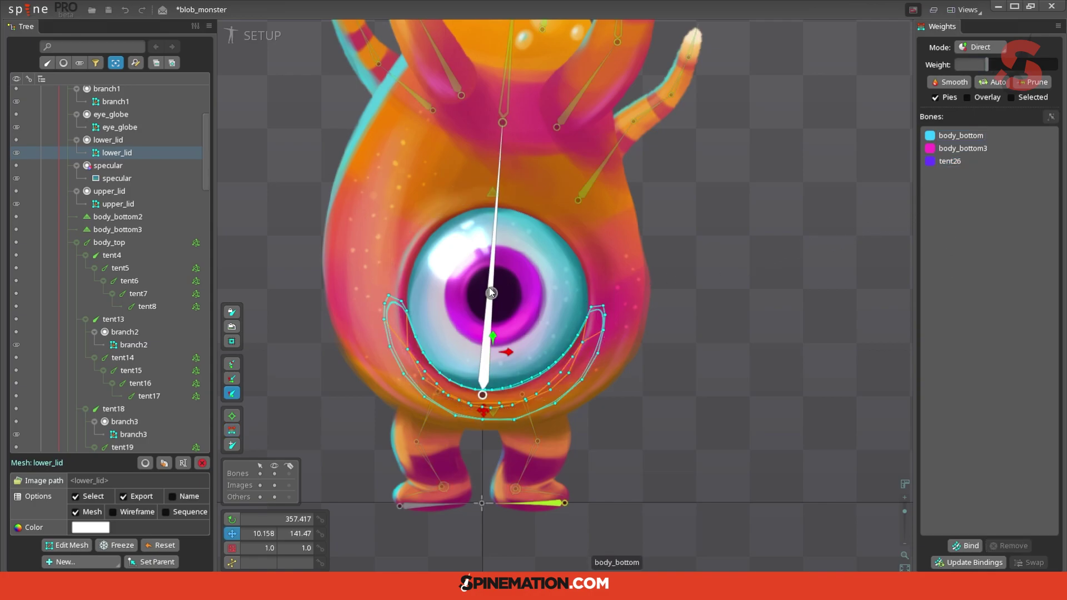
left_click(491, 293)
left_click_drag(492, 293, 471, 281)
key("ctrl+z")
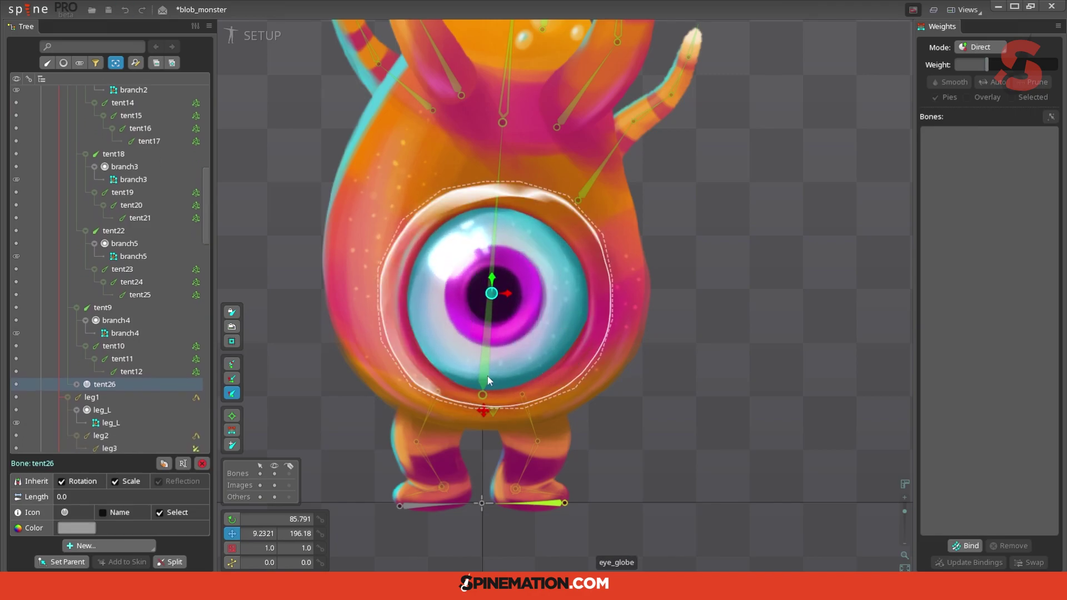
mouse_move(498, 305)
left_mouse_down()
mouse_move(500, 319)
mouse_move(497, 295)
left_mouse_up()
Bind the upper_lid mesh to the tent26 bone in addition to its existing bones.
left_click(536, 196)
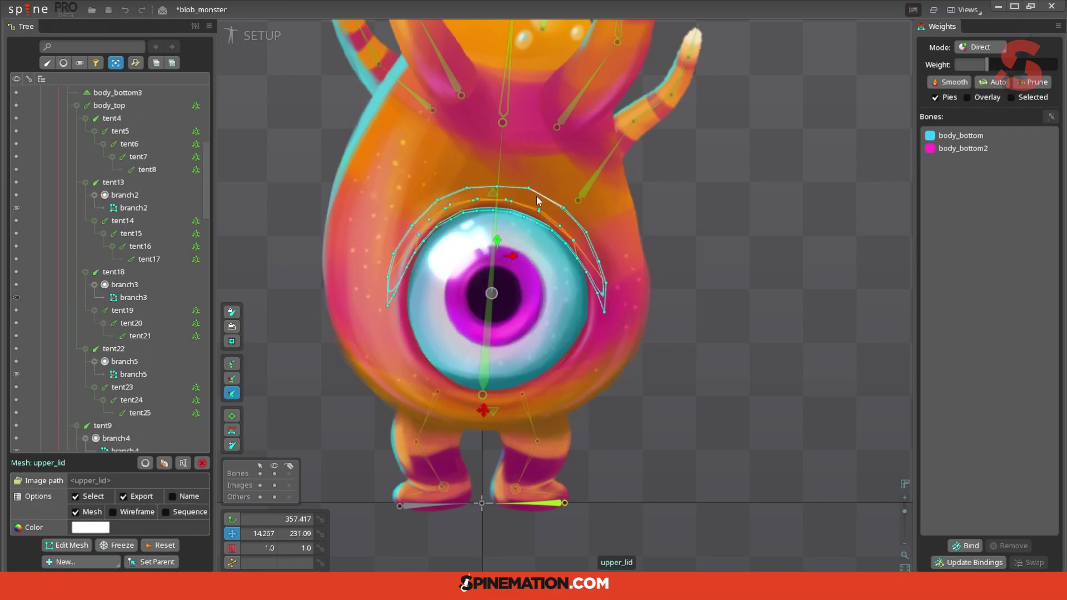
left_click(966, 545)
left_click(492, 294)
key("Escape")
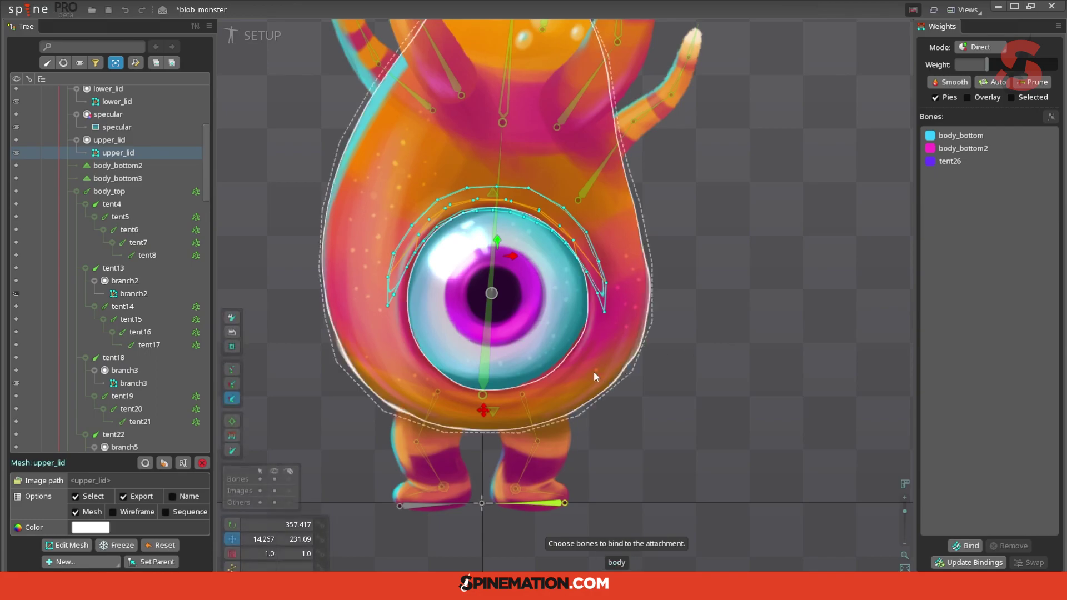
Set the tent26 weight of all upper_lid vertices to 8 and test the pupil bone's movement.
left_click(231, 431)
mouse_move(379, 175)
left_mouse_down()
mouse_move(631, 330)
mouse_move(661, 362)
left_mouse_up()
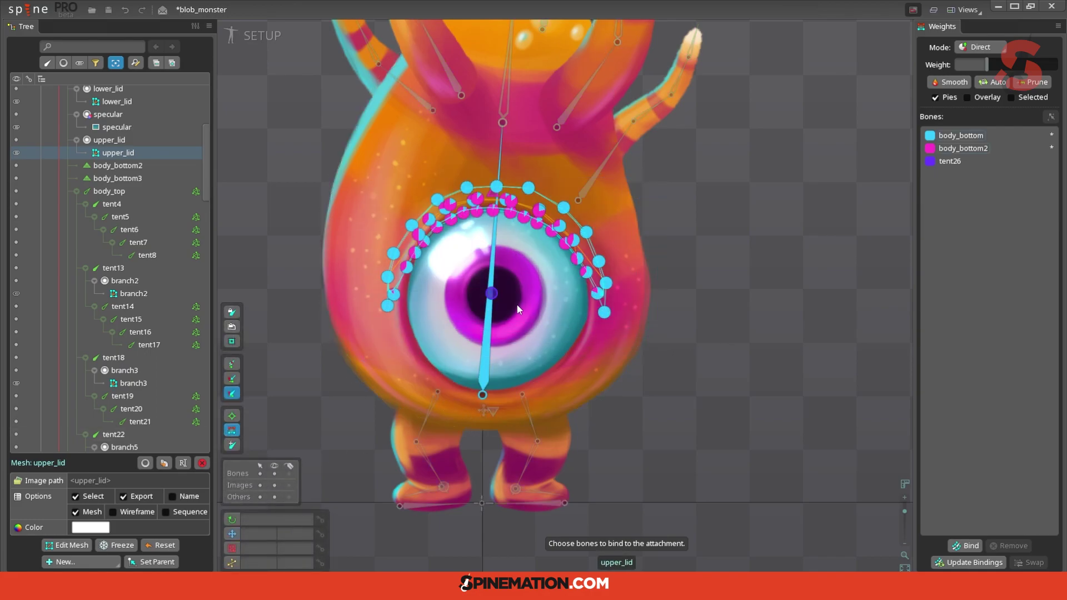
left_click(495, 294)
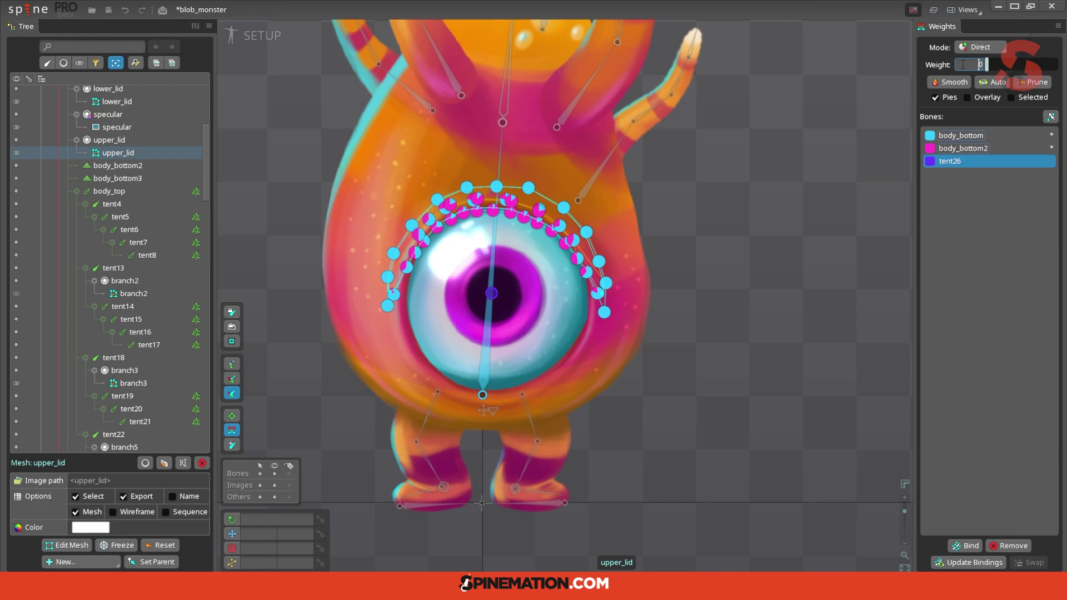
type("8")
key("Return")
left_click(728, 265)
left_click(492, 294)
mouse_move(492, 293)
left_mouse_down()
mouse_move(481, 312)
mouse_move(537, 298)
mouse_move(492, 279)
mouse_move(493, 306)
mouse_move(493, 292)
mouse_move(474, 309)
mouse_move(494, 285)
mouse_move(491, 293)
left_mouse_up()
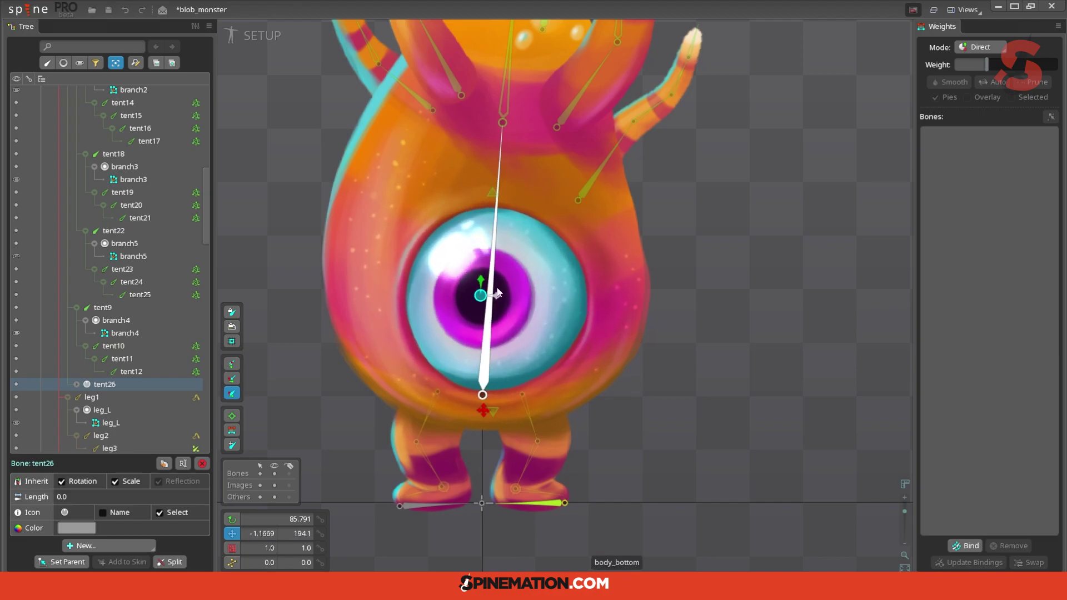
Lower the specular slot's colour alpha to 133 and move the tent26 bone to about 18.08, 205.71.
left_click(454, 243)
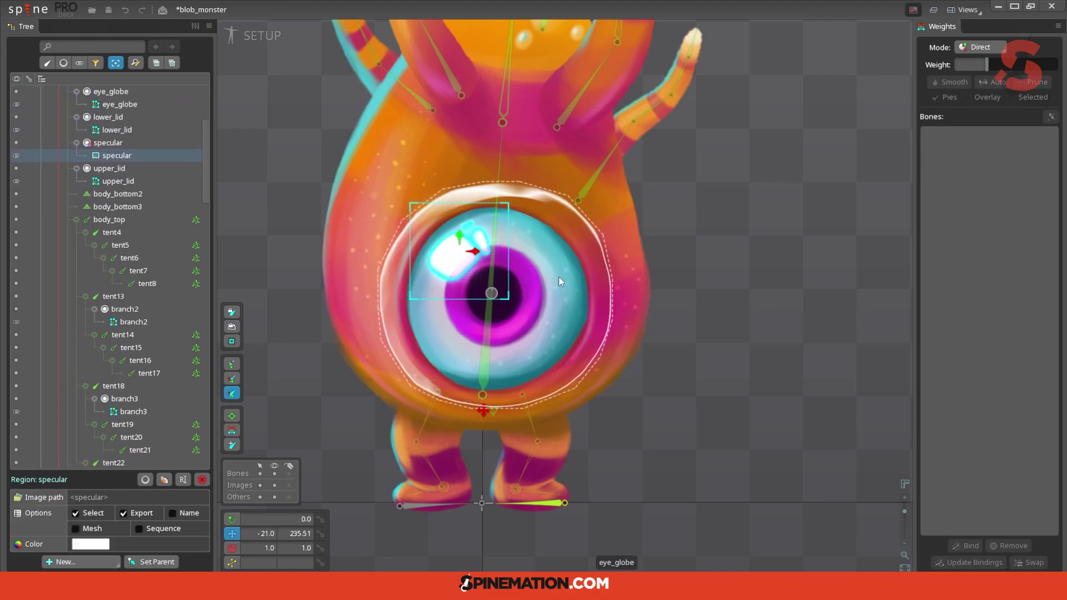
scroll(772, 335, "down", 2)
scroll(698, 310, "down", 2)
scroll(724, 334, "up", 2)
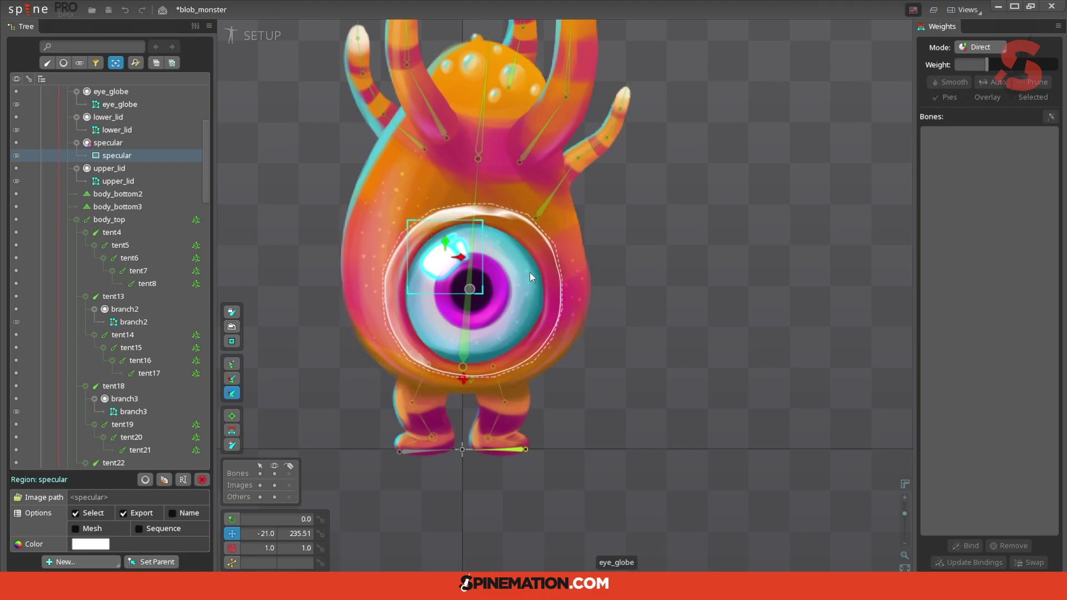
left_click(107, 143)
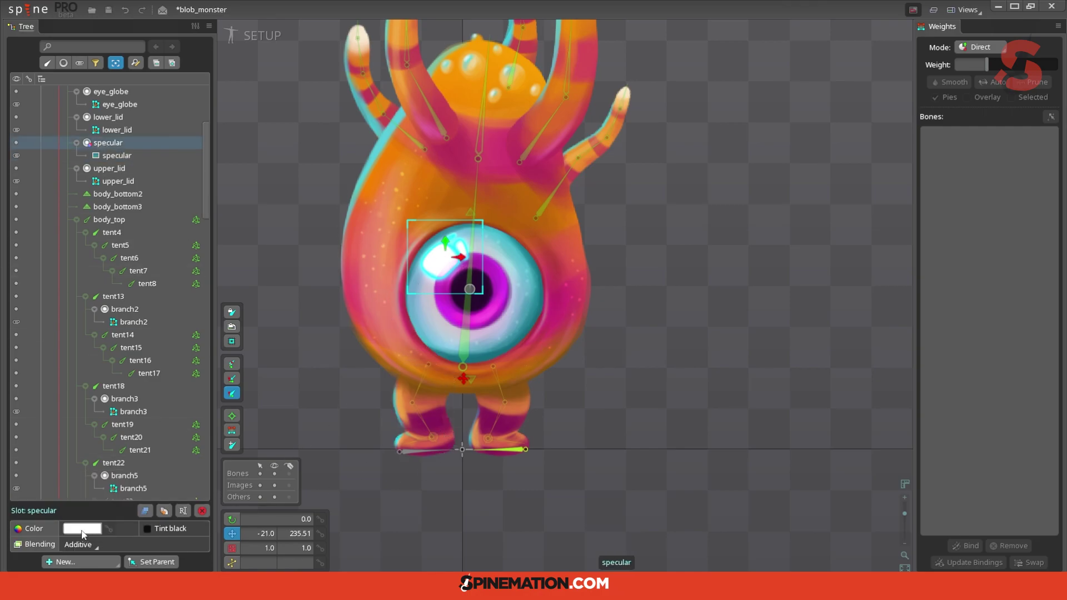
left_click(82, 528)
left_click_drag(709, 345, 712, 409)
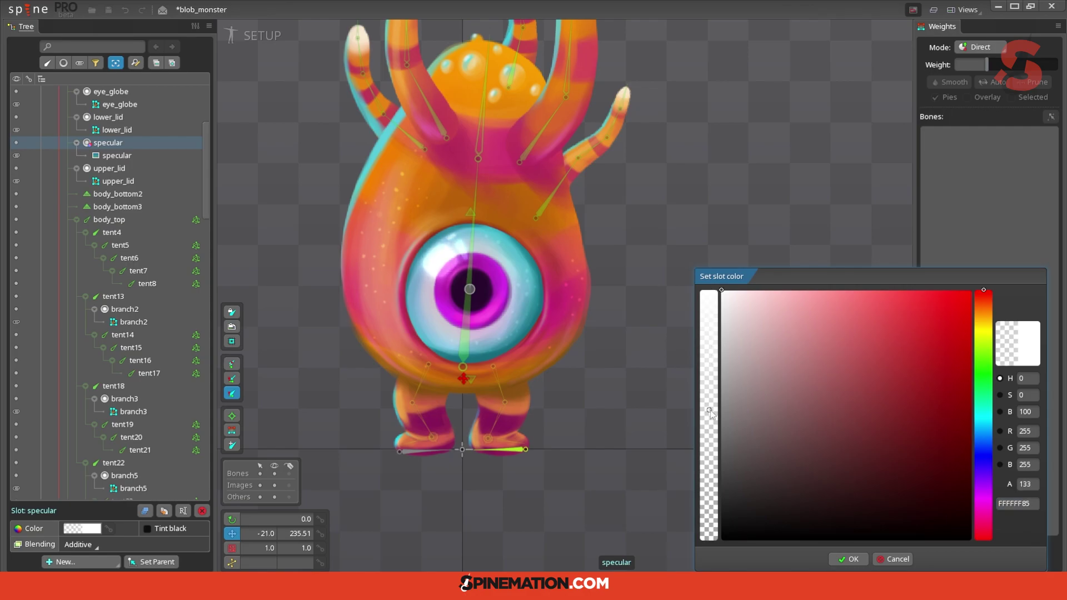
left_click(848, 559)
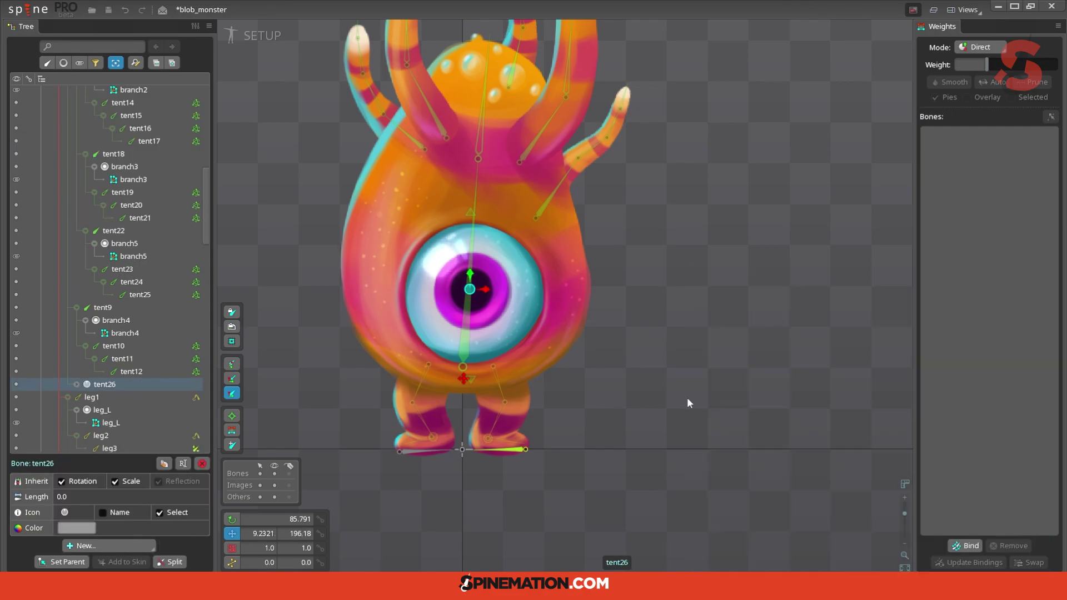
left_click_drag(681, 399, 643, 373)
left_click_drag(658, 382, 594, 371)
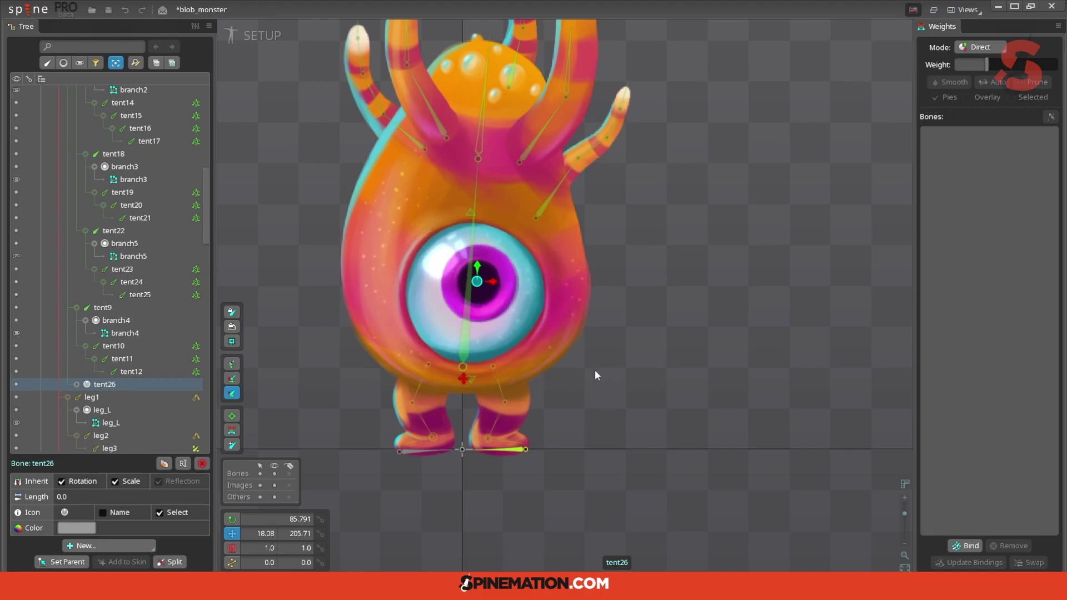
Convert the specular image to a mesh and bind it to the body_bottom and tent26 bones.
left_click(449, 262)
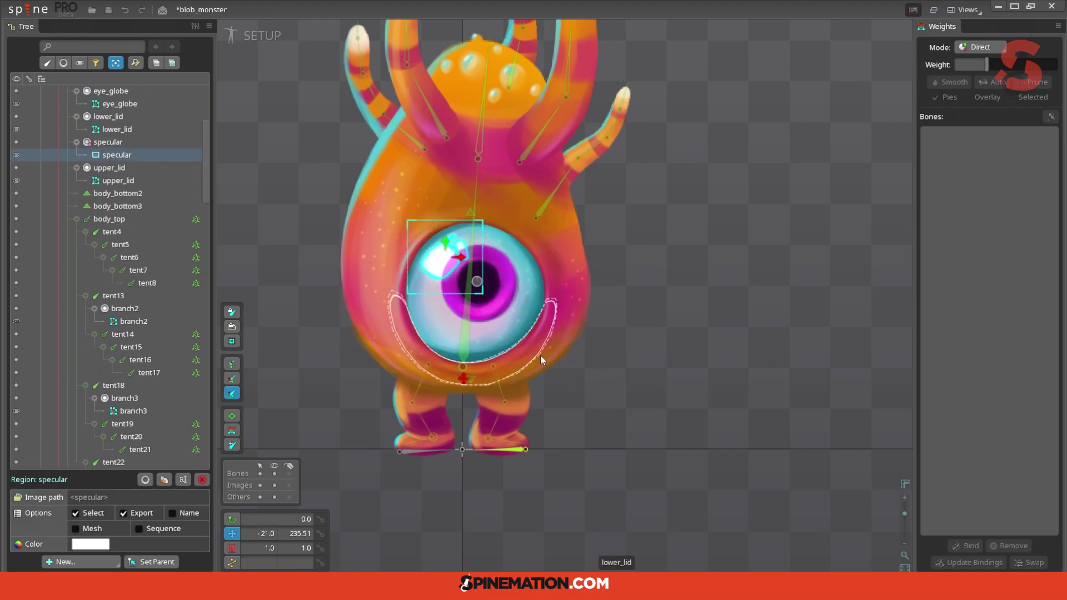
left_click(93, 529)
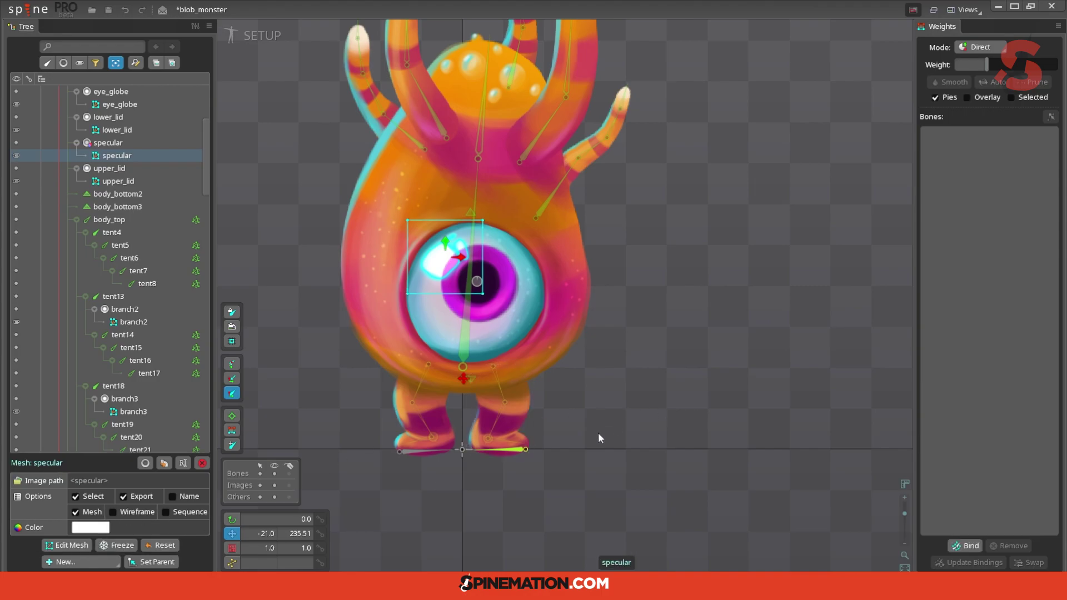
left_click(965, 546)
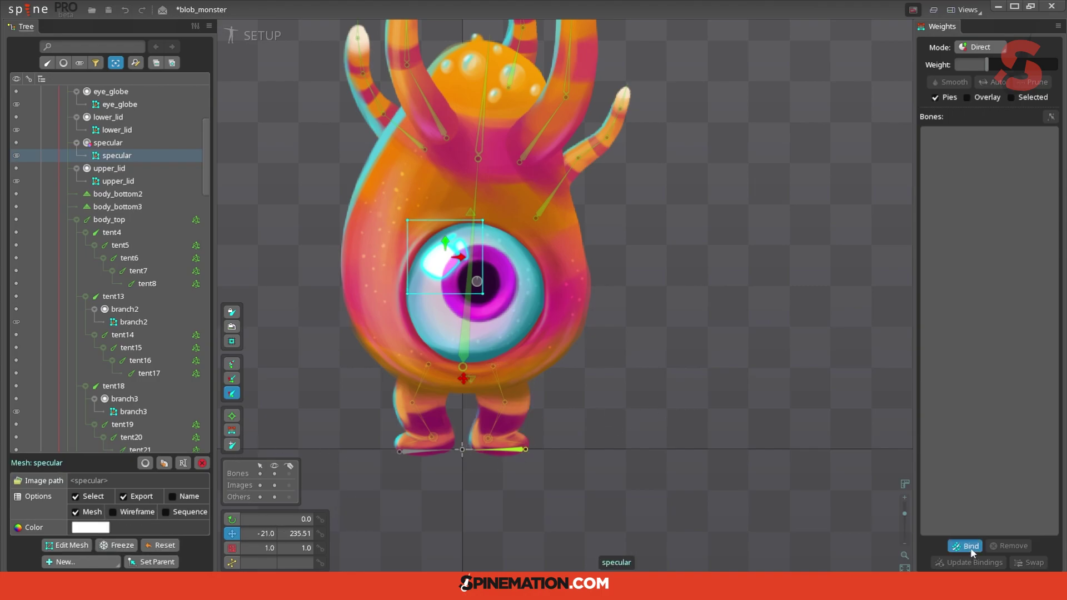
left_click(464, 321)
key("Escape")
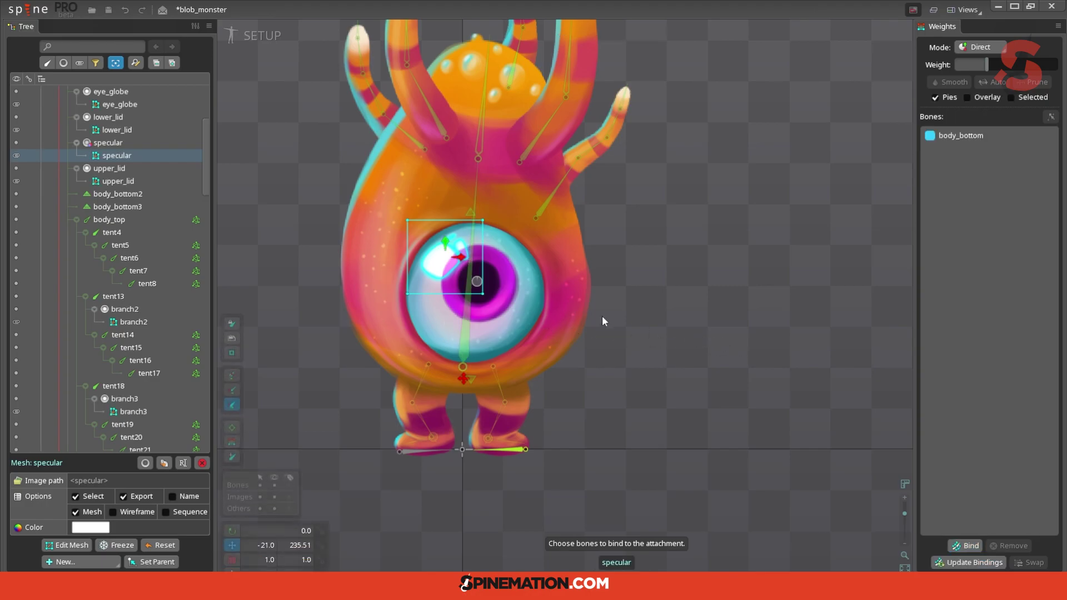
left_click(232, 430)
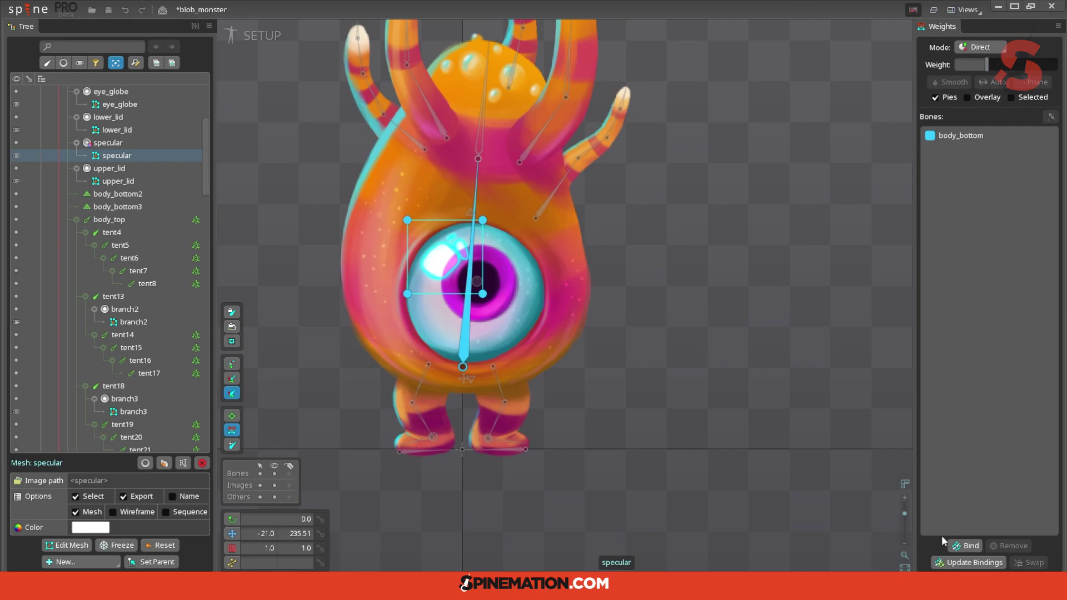
left_click(967, 546)
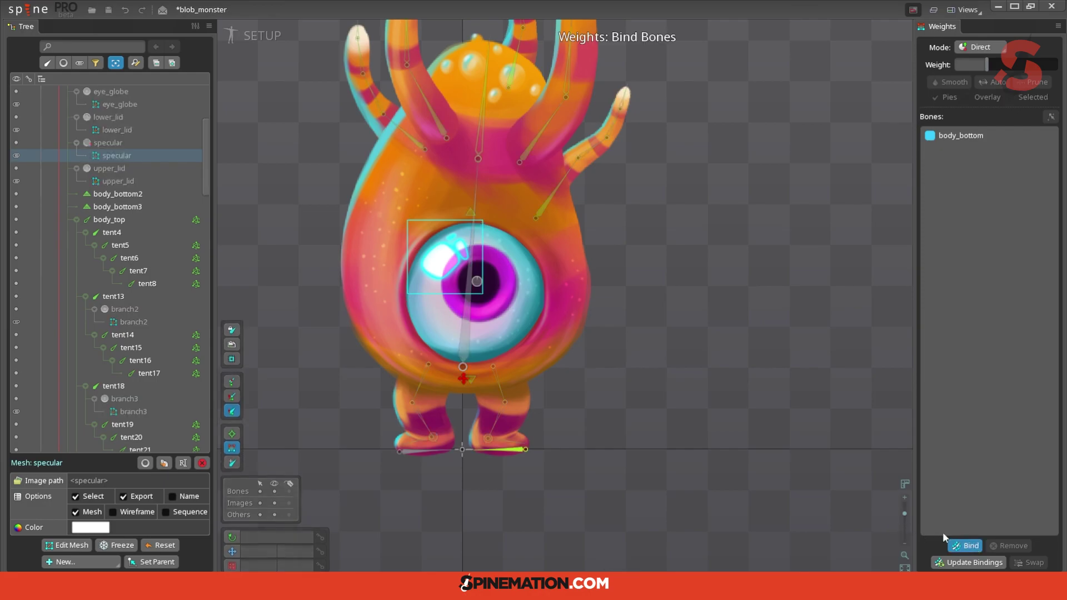
double_click(498, 295)
key("Escape")
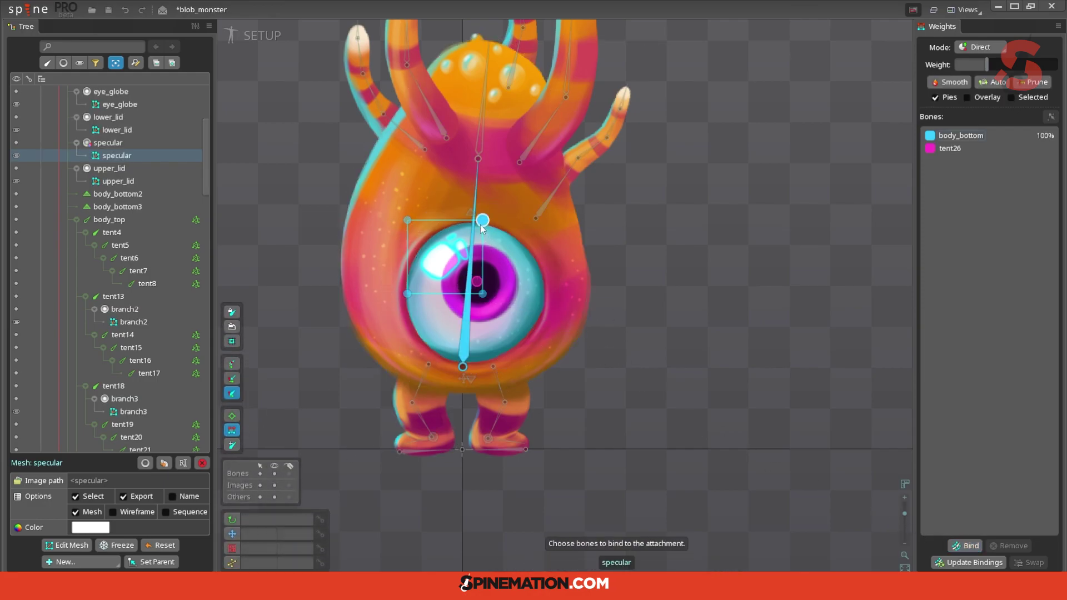
Set the tent26 weight of all specular mesh vertices to 5 and test the bone's movement.
left_click(951, 149)
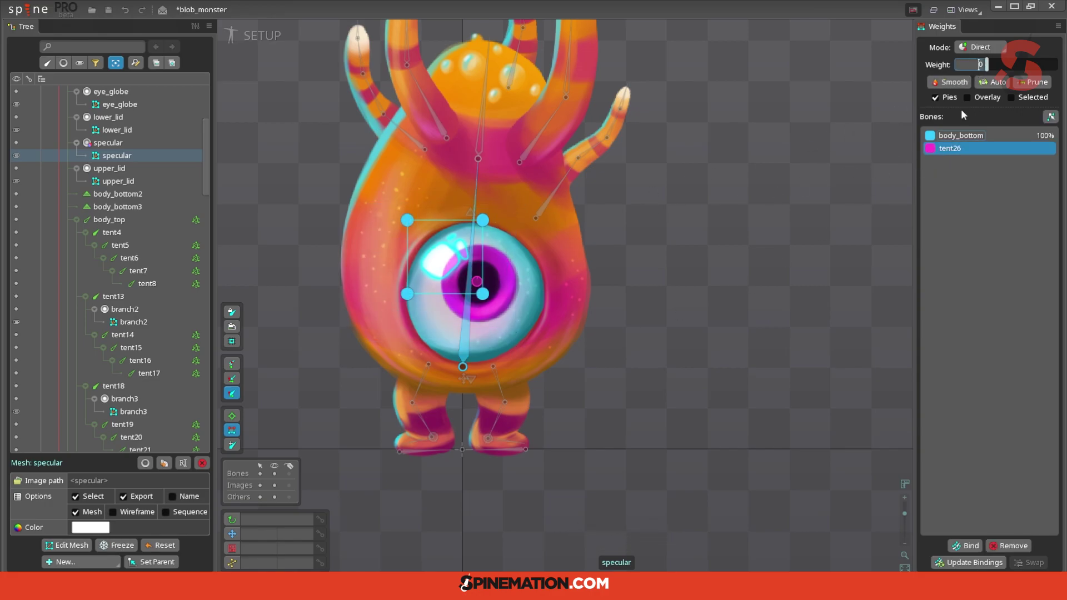
type("5")
key("Return")
left_click(622, 257)
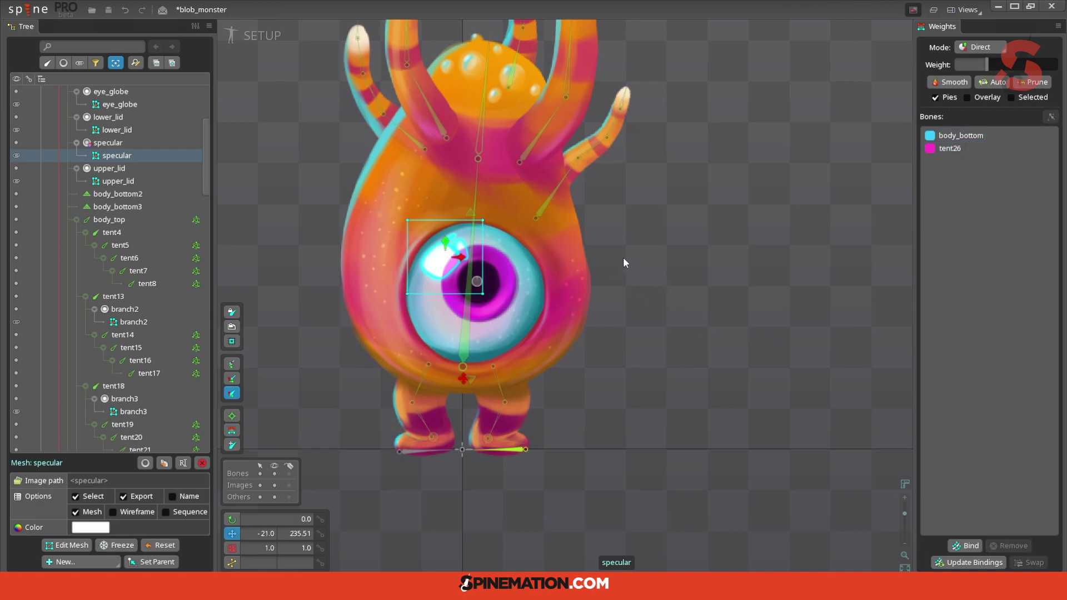
left_click(550, 201)
left_click_drag(691, 357, 668, 333)
scroll(668, 334, "down", 2)
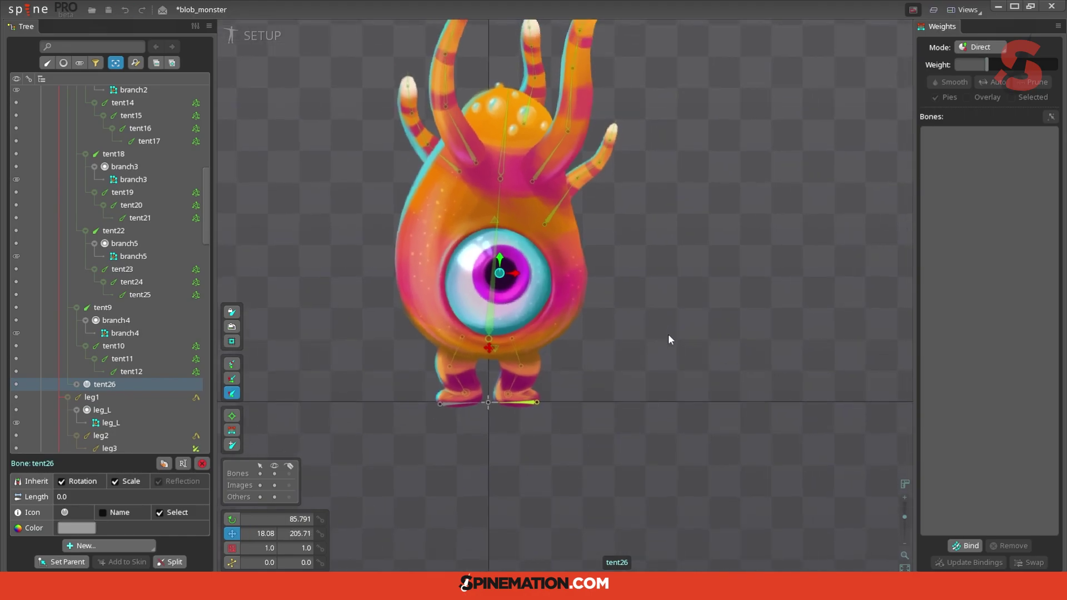
Test the eye by lowering the upper eyelid with body_bottom2 and moving tent26, and undo these movements.
left_click(496, 219)
left_click_drag(495, 213, 535, 260)
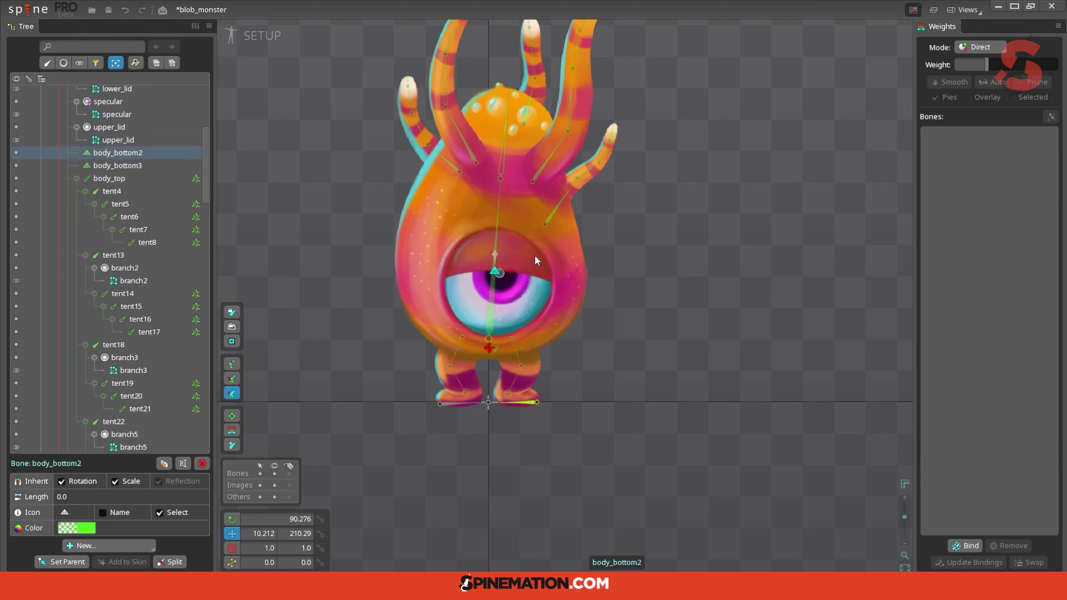
left_click(500, 273)
left_click_drag(646, 364, 629, 333)
key("ctrl+z")
scroll(631, 337, "up", 4)
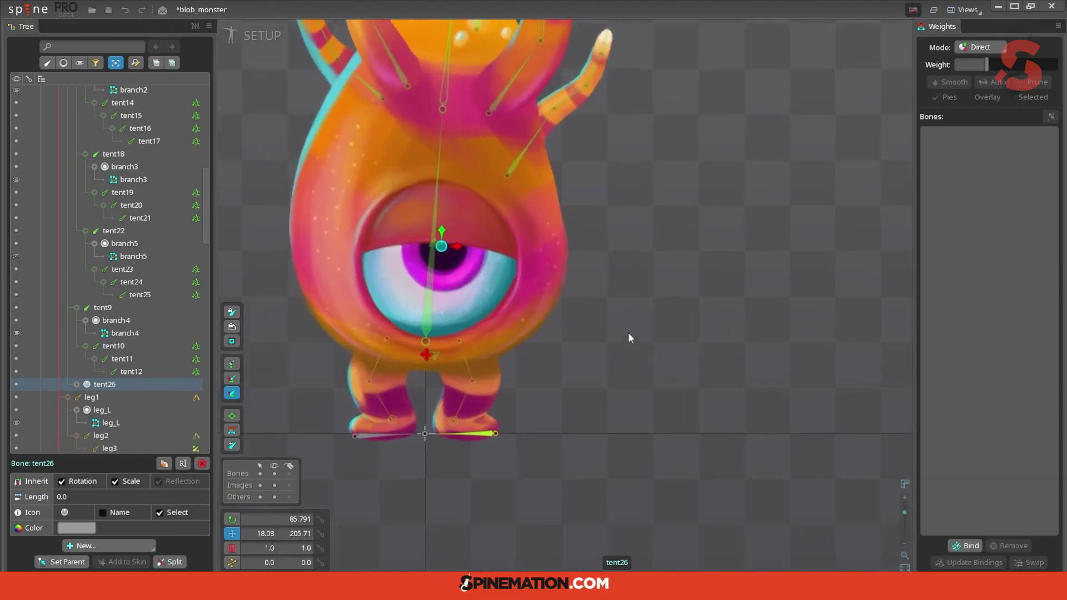
left_click_drag(753, 365, 778, 428)
key("ctrl+z")
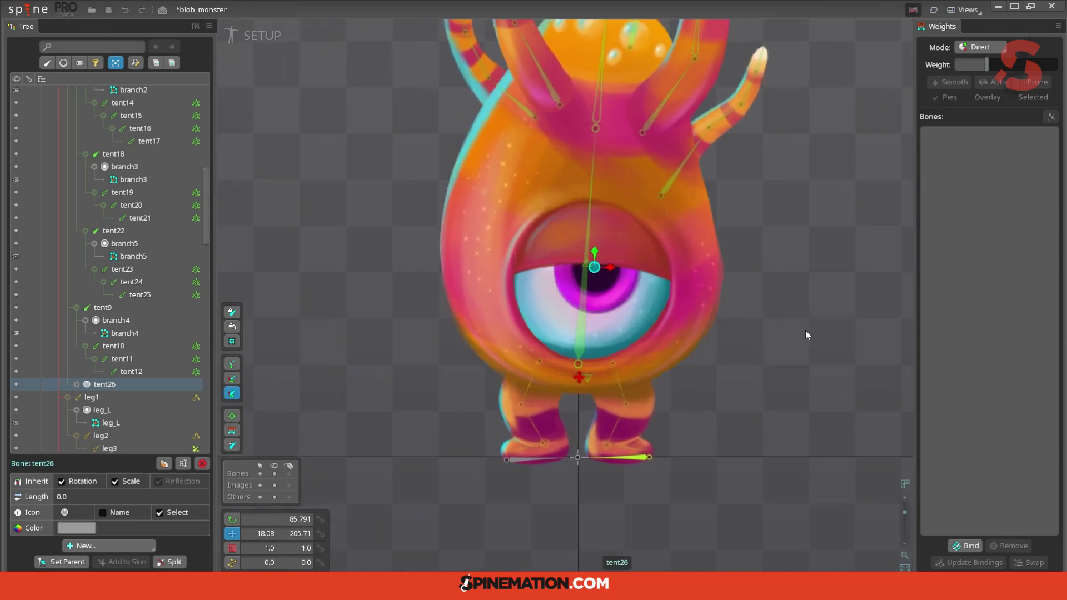
key("ctrl+z")
scroll(808, 332, "down", 4)
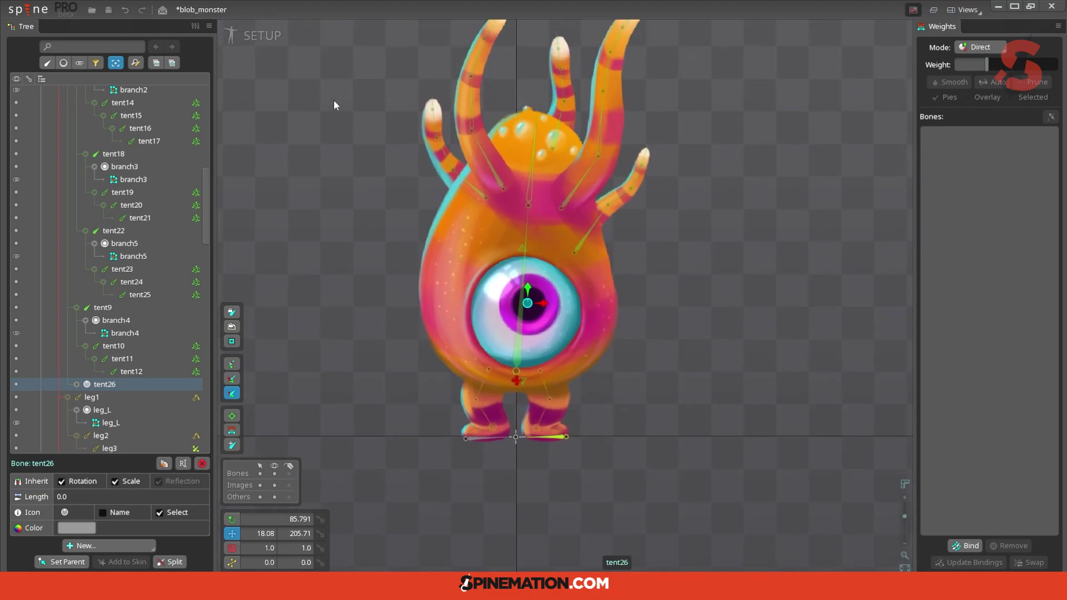
left_click(516, 381)
key("c")
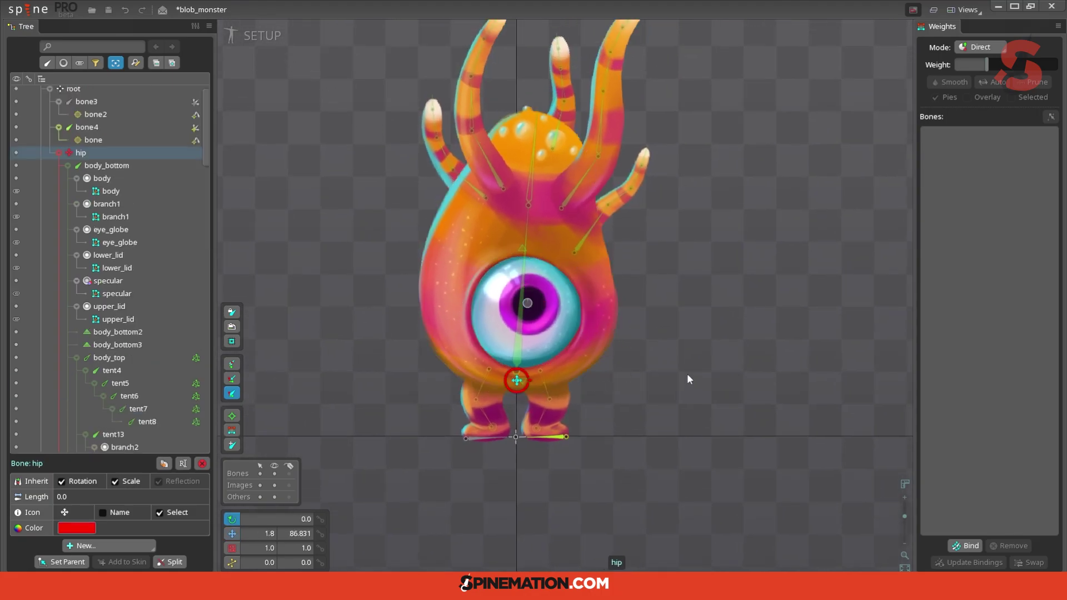
scroll(687, 374, "down", 3)
scroll(689, 356, "up", 2)
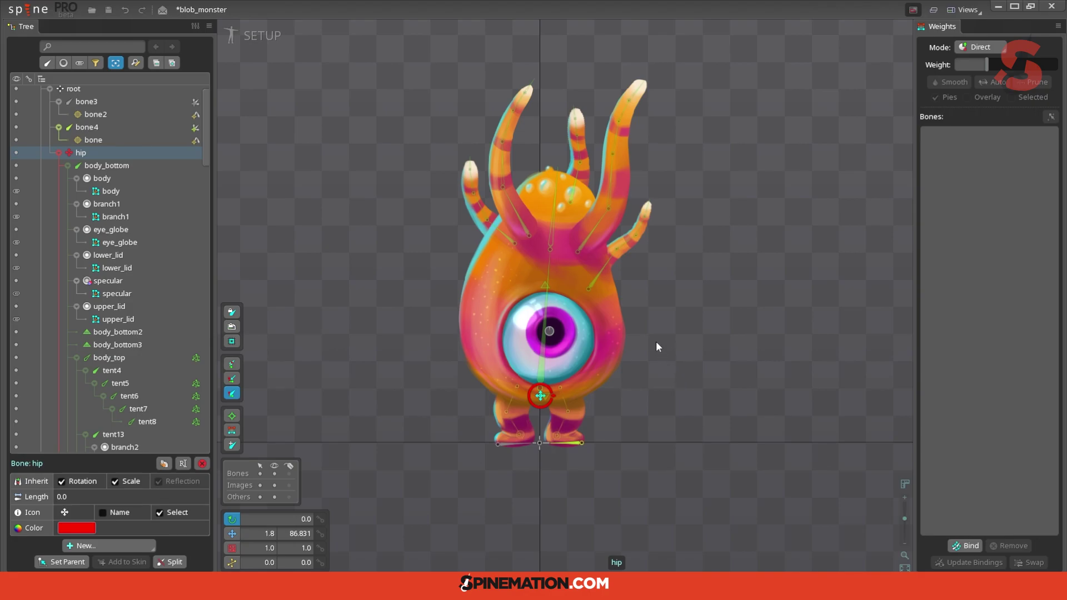
scroll(655, 341, "up", 1)
key("Page_Down")
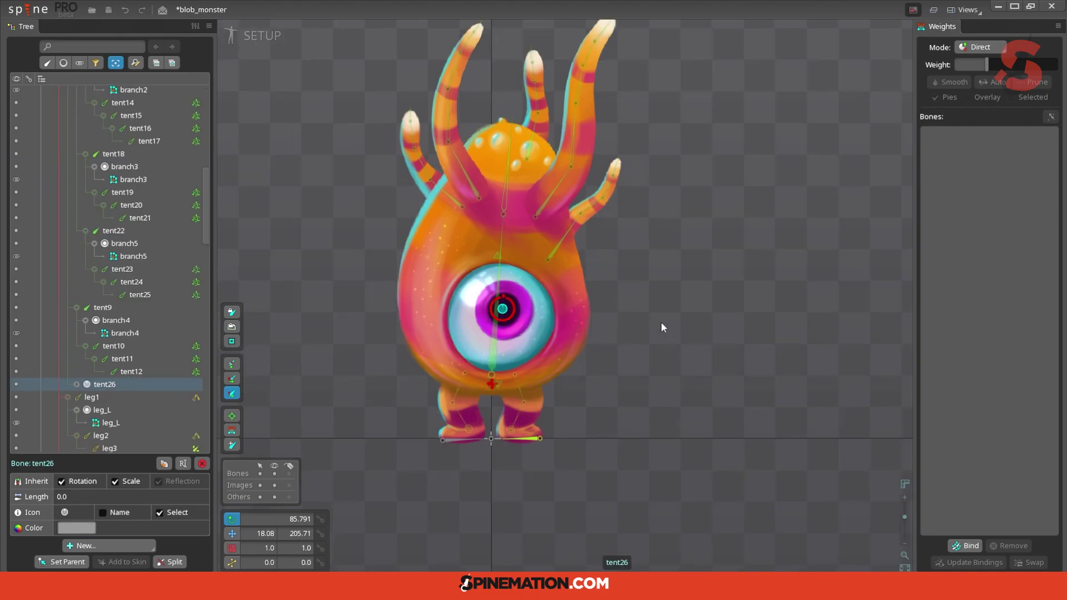
left_click_drag(662, 322, 685, 378)
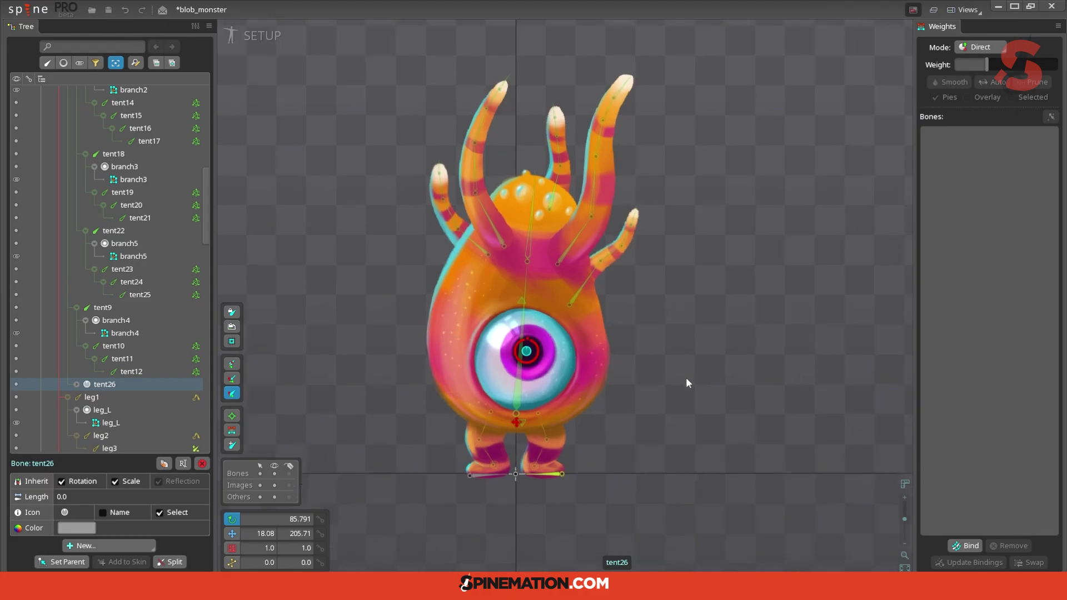
scroll(655, 376, "down", 1)
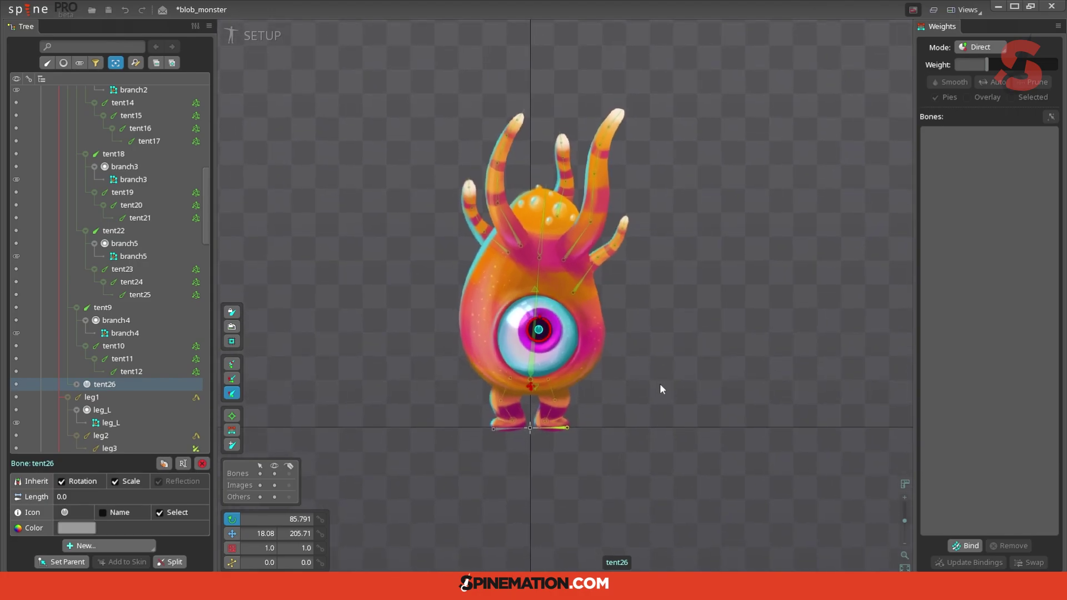